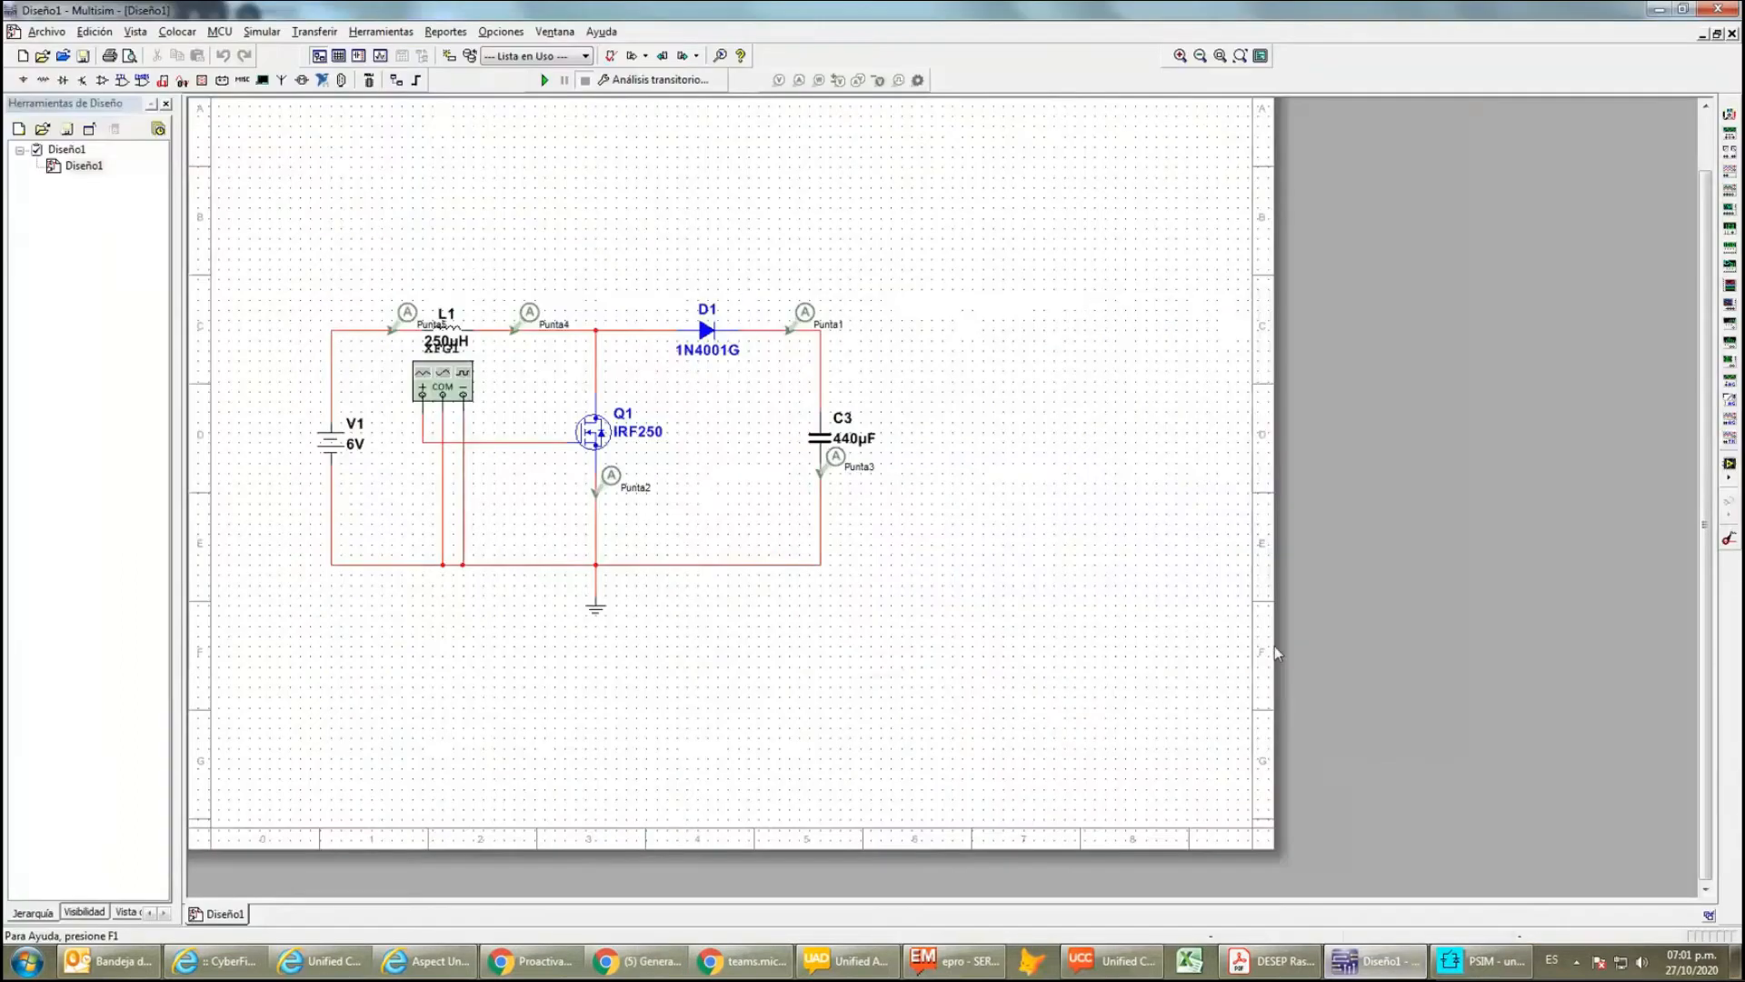
- Reposition the XFG1 function generator below inductor L1 so that it clears the inductor's value label
left_click(1370, 961)
left_click(445, 384)
left_click_drag(444, 383, 433, 403)
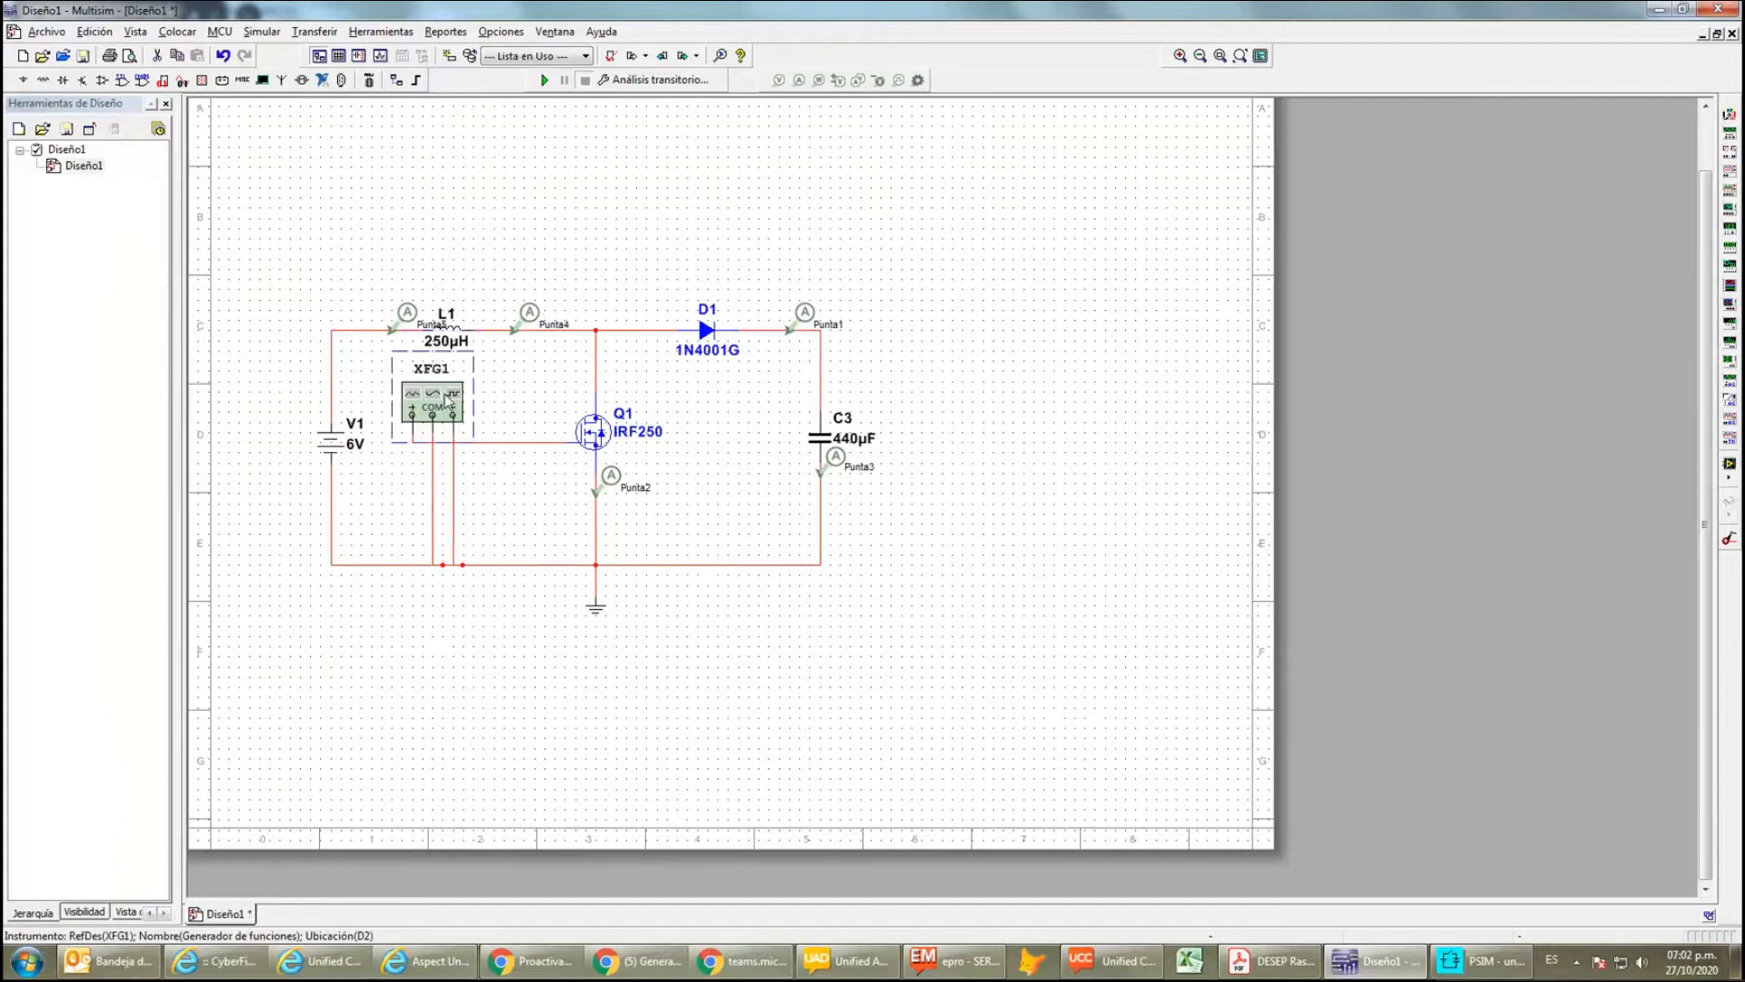
left_click(1729, 141)
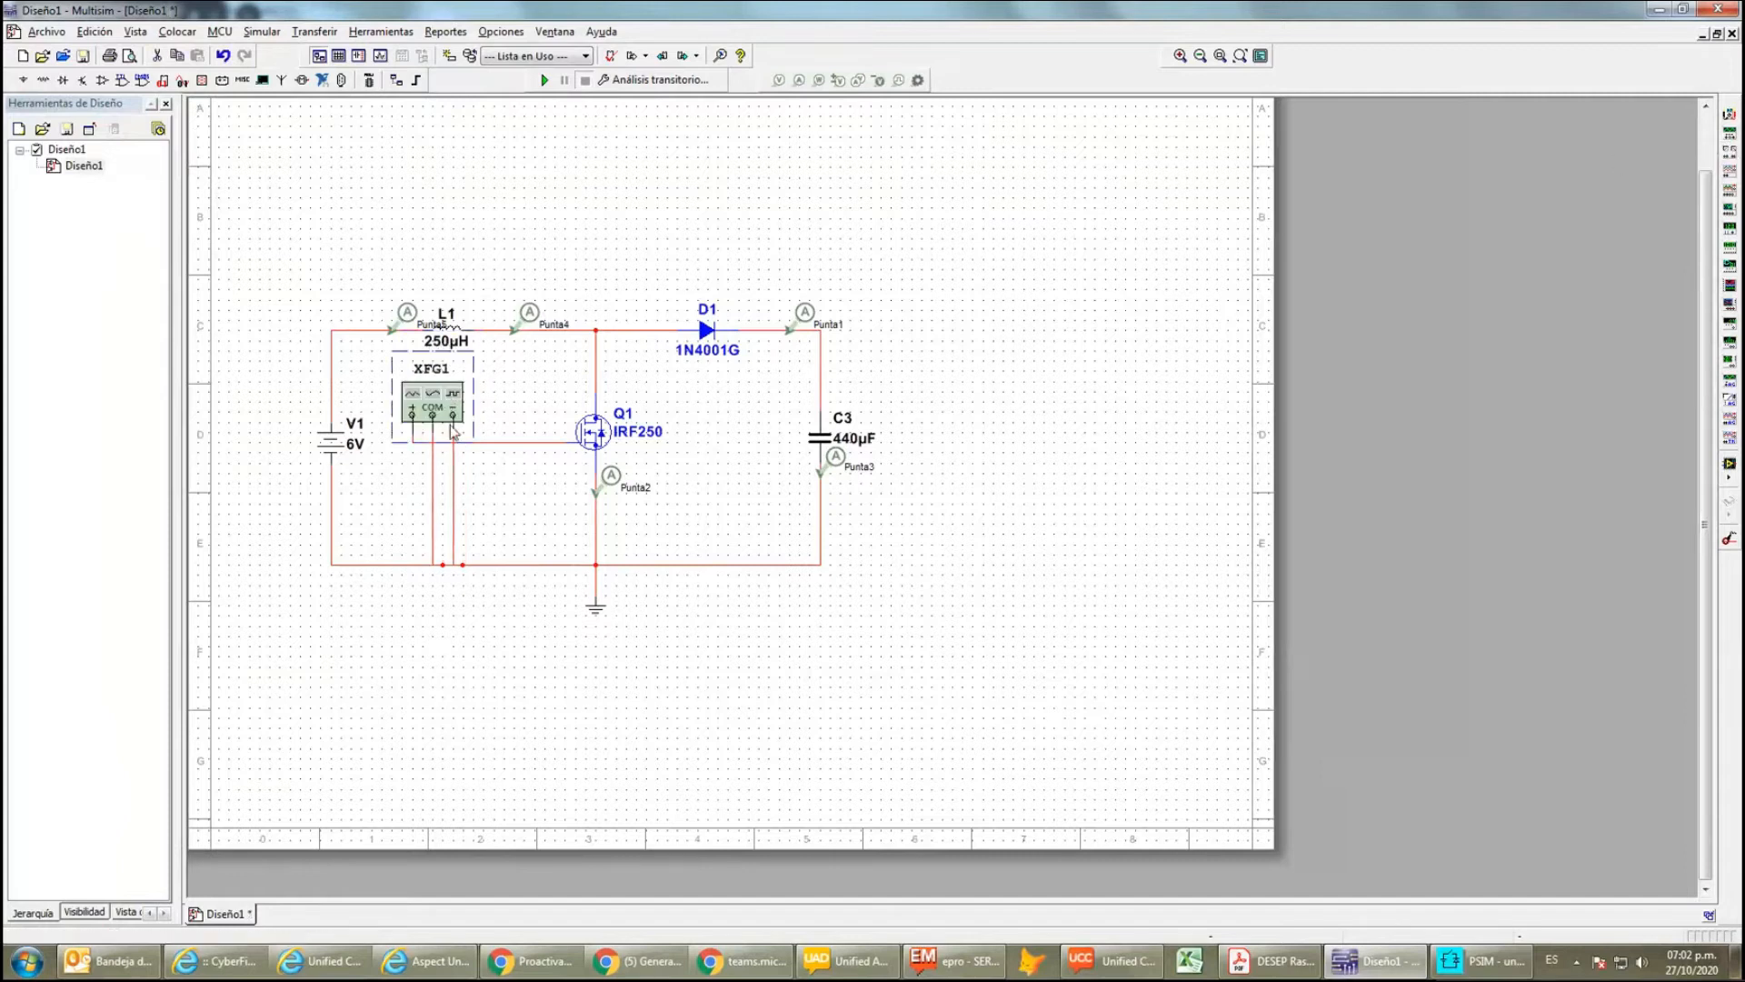
left_click_drag(470, 406, 473, 408)
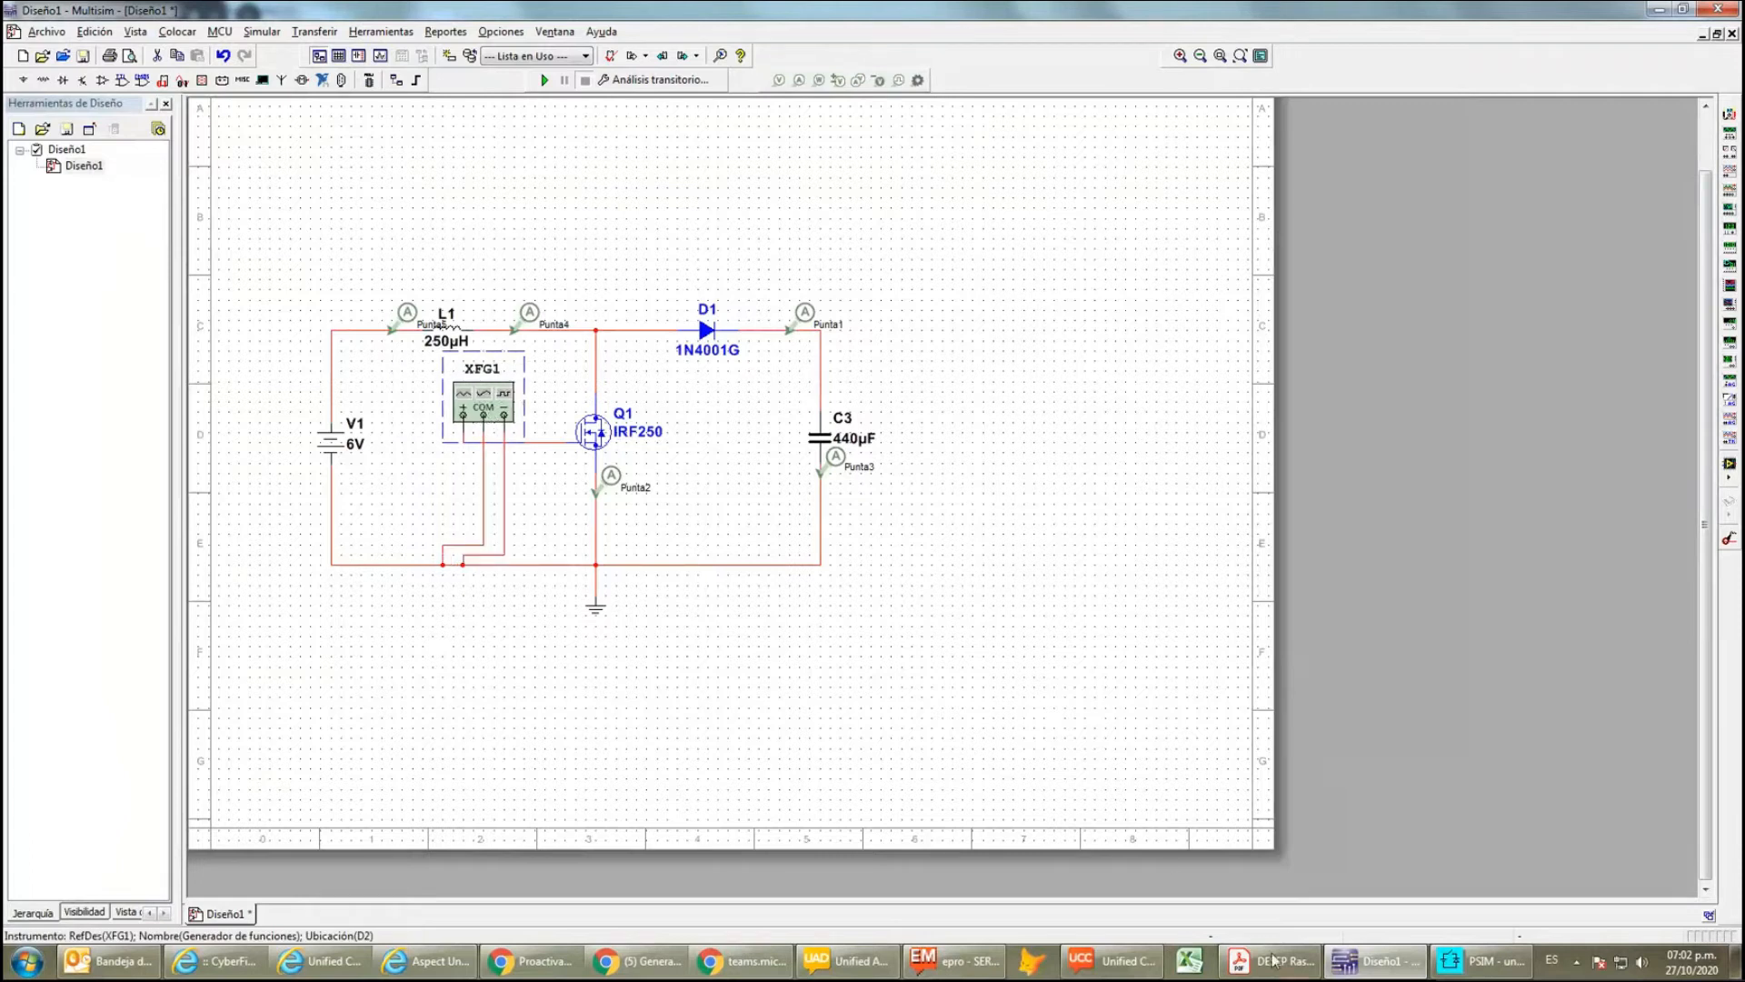
- Set the XFG1 function generator's duty cycle to 10 % and shift the instrument back towards source V1
double_click(484, 416)
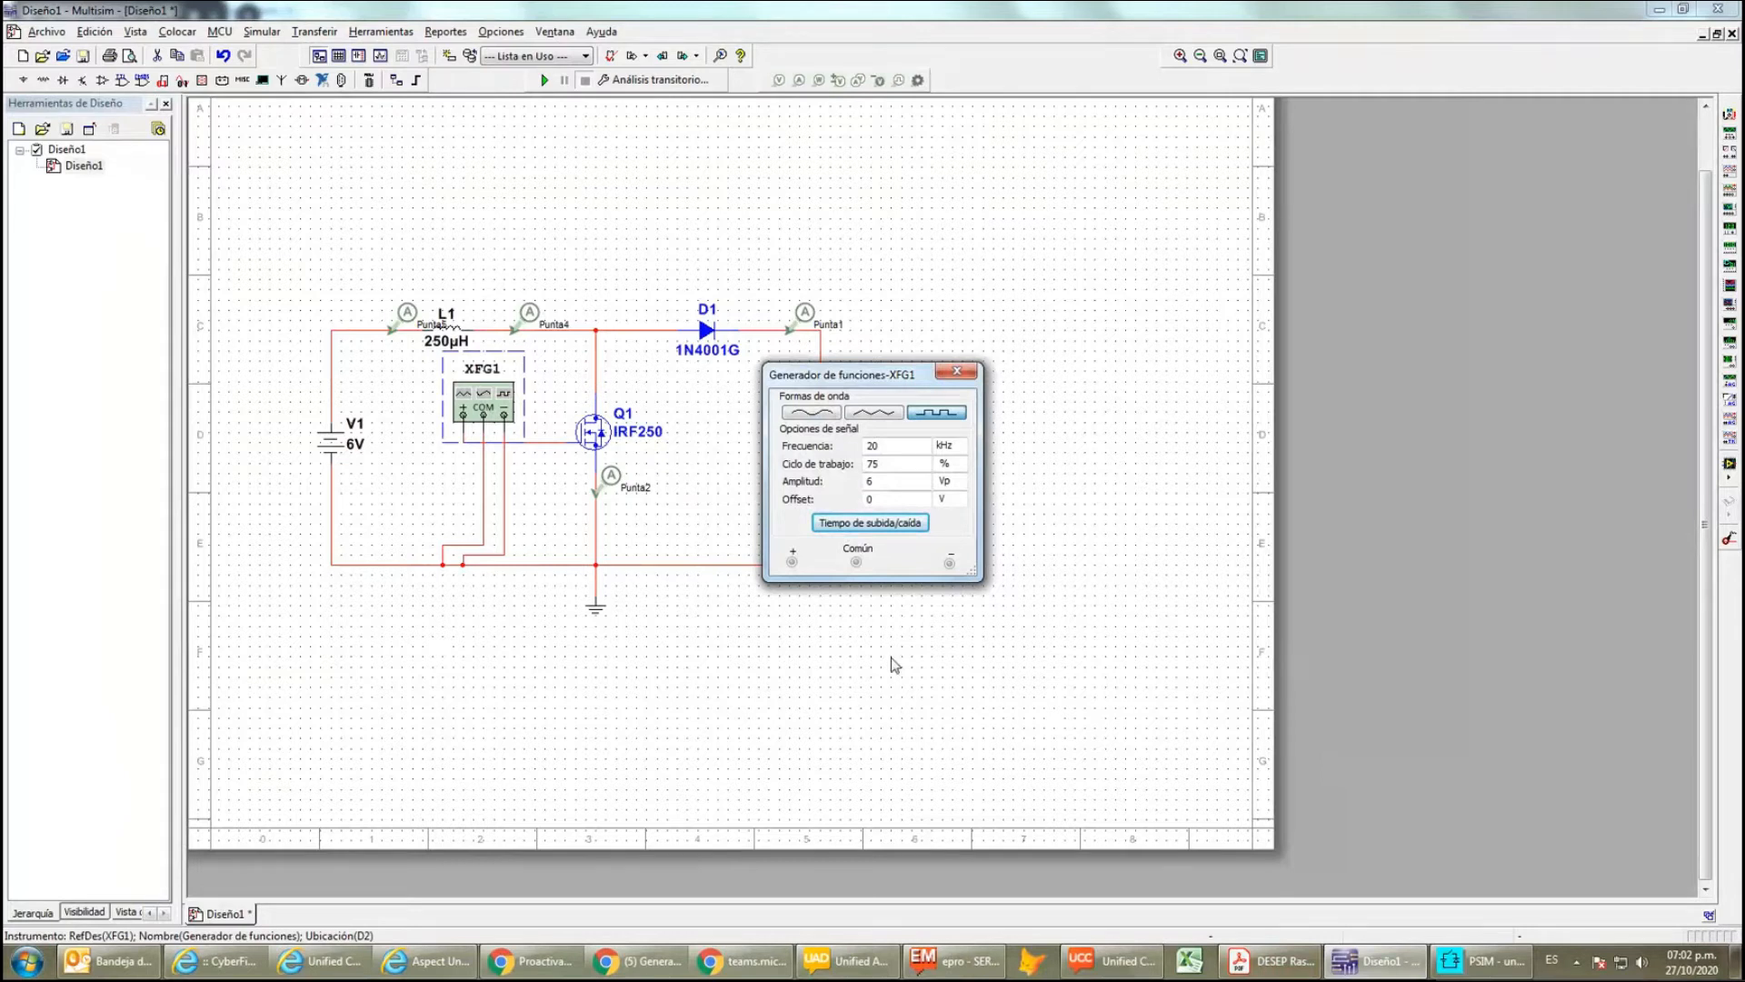
double_click(907, 471)
type("10")
left_click(956, 371)
left_click_drag(481, 409, 469, 405)
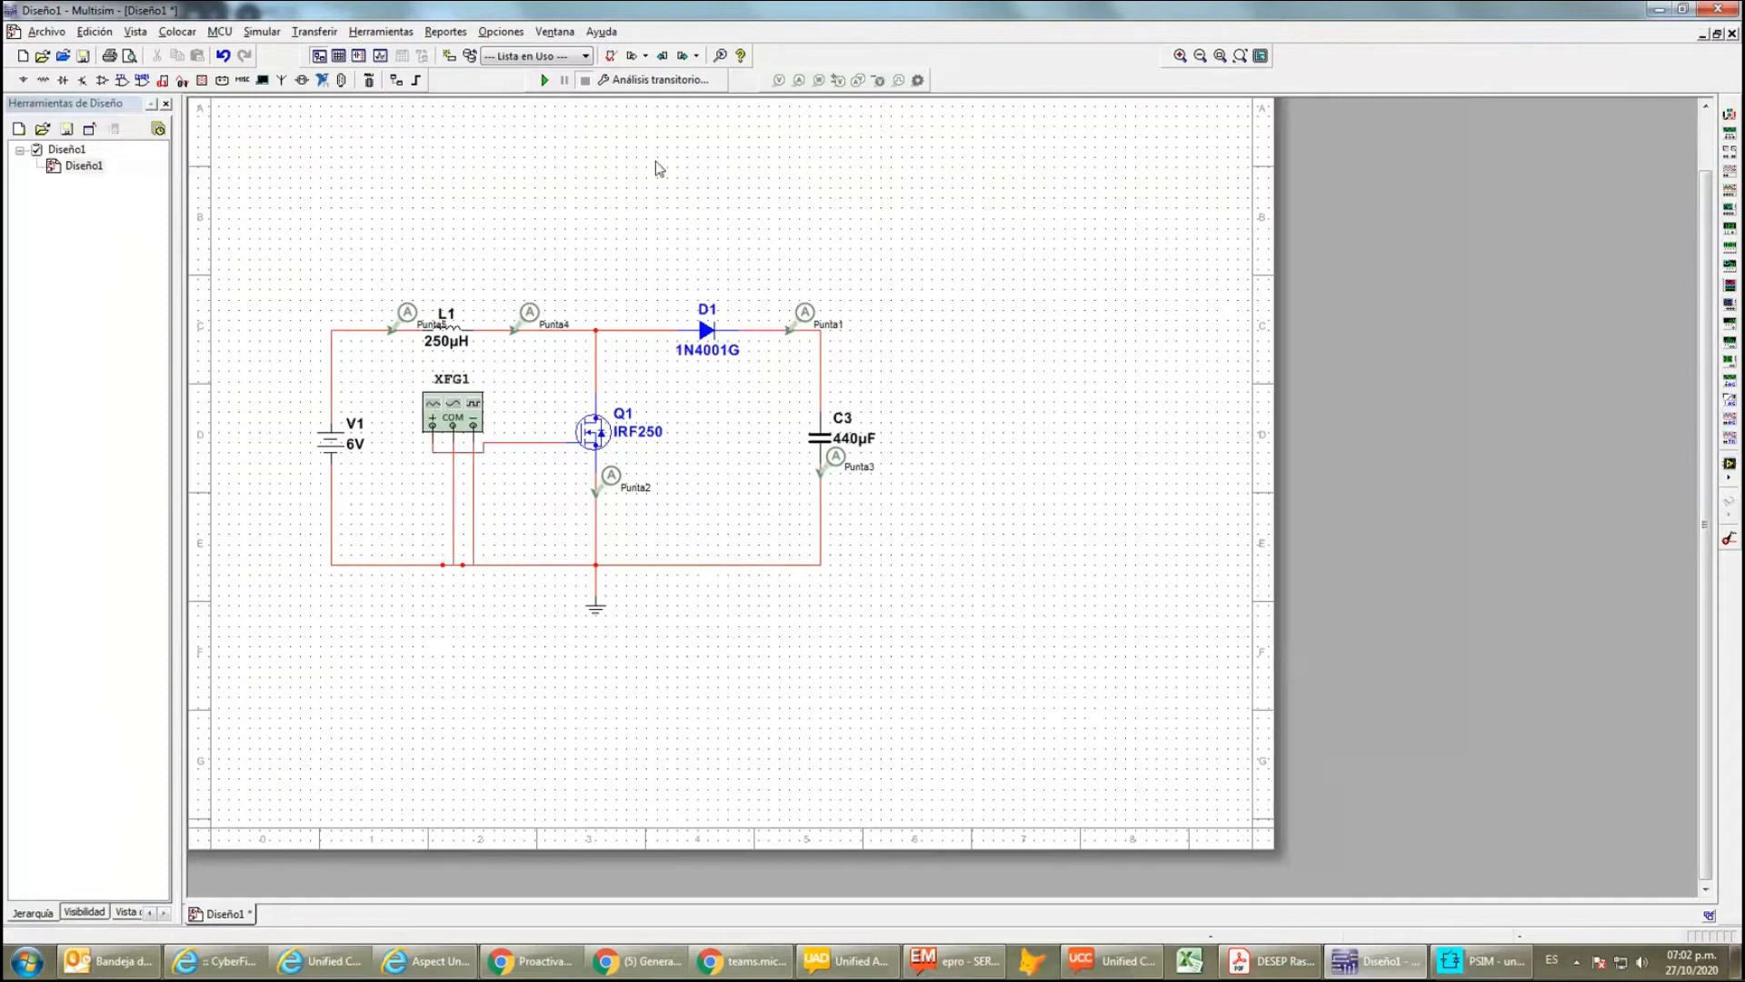
- Run the transient analysis, and move and enlarge the resulting graph window beside the circuit
left_click(544, 81)
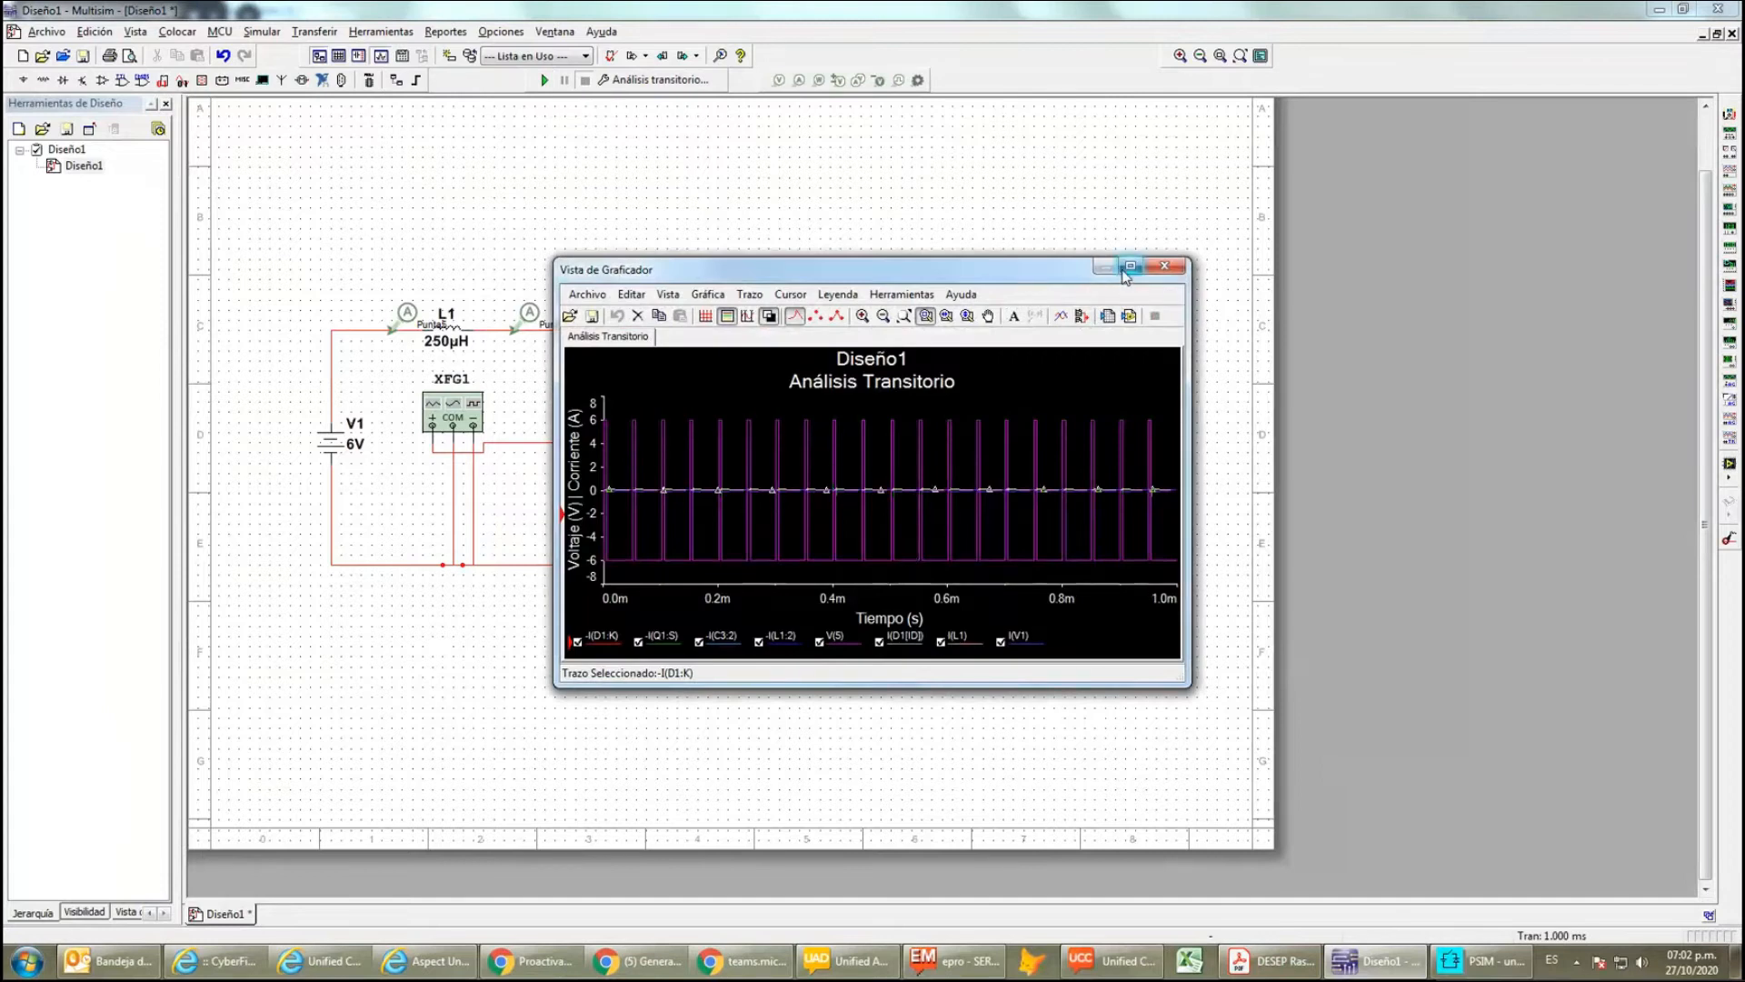
left_click_drag(1067, 280, 1291, 162)
left_click_drag(1413, 568, 1705, 847)
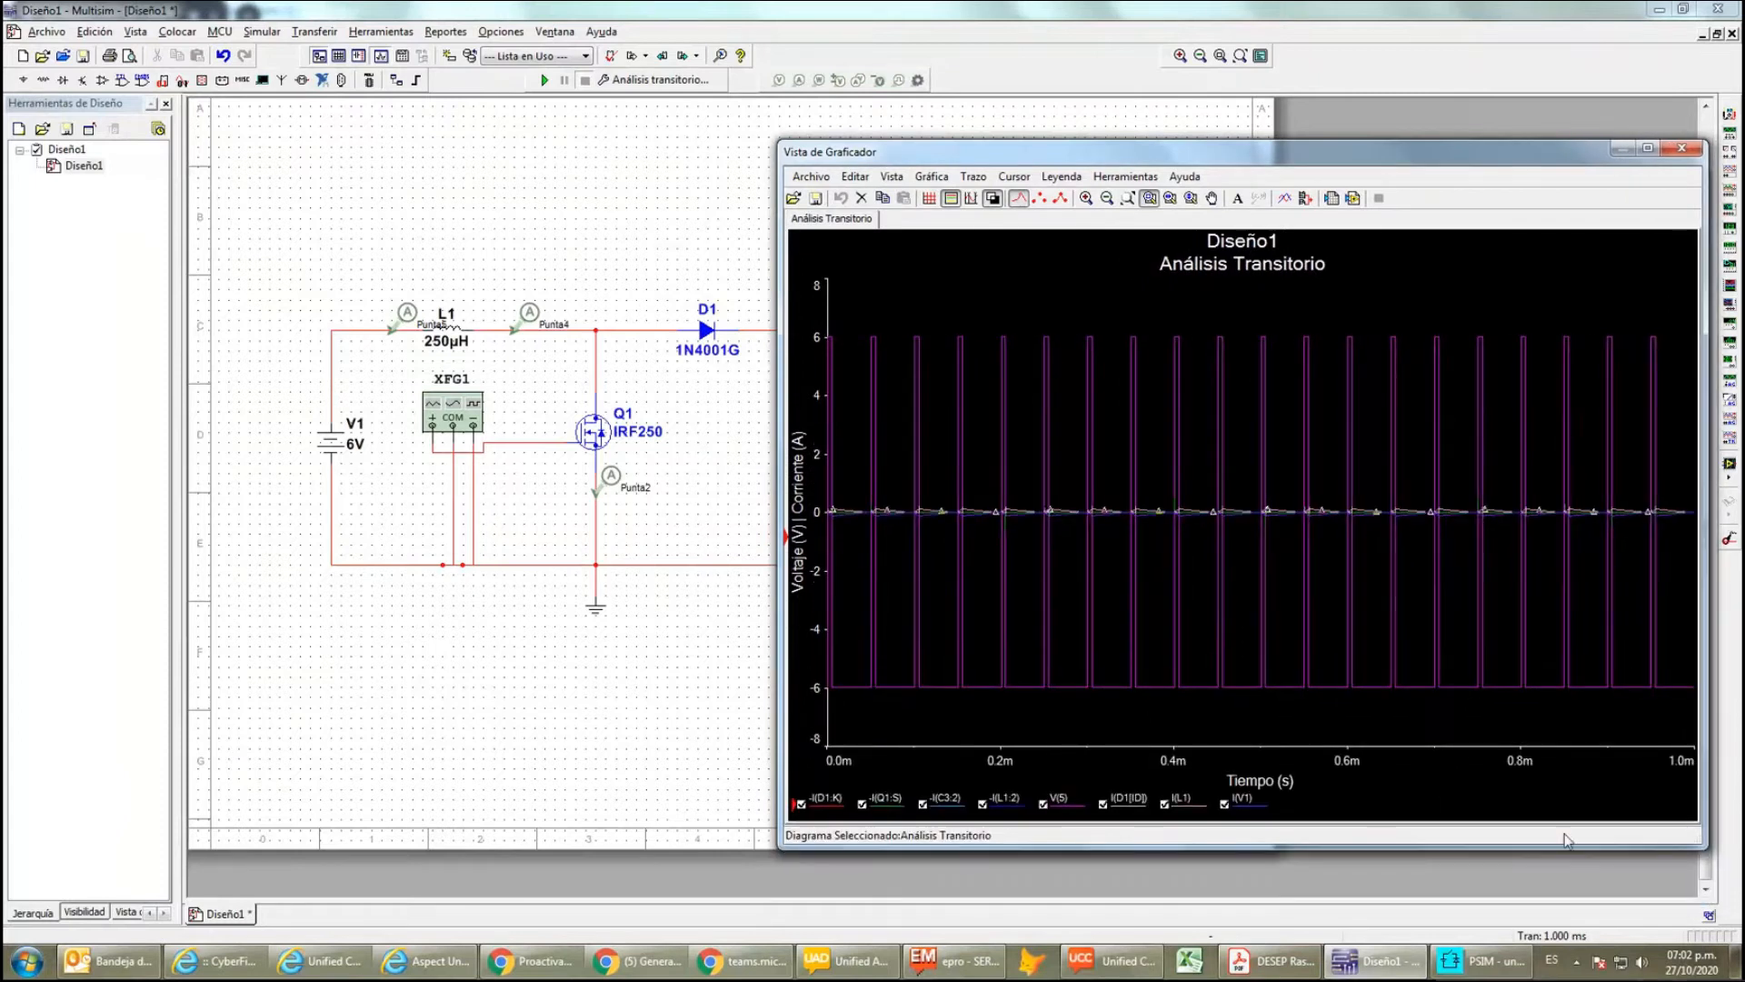
- Hide all traces in the transient analysis graph
left_click(808, 811)
left_click(800, 804)
left_click(861, 803)
left_click(918, 809)
left_click(924, 814)
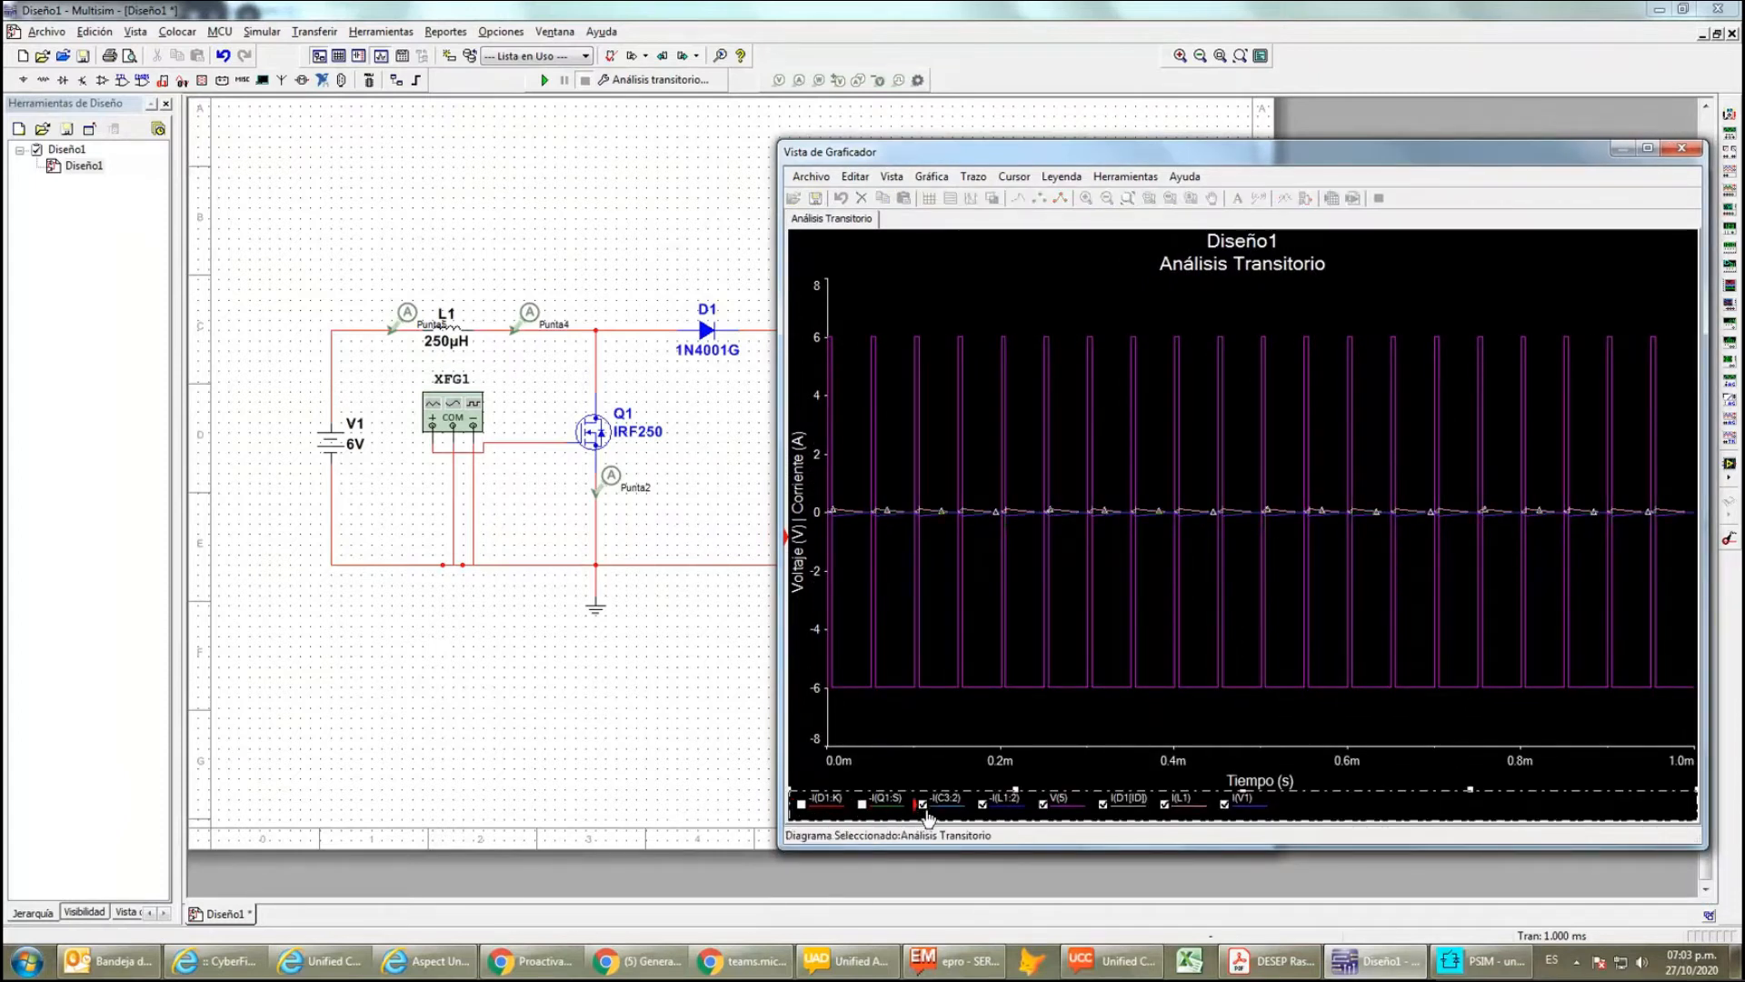
left_click(1043, 804)
left_click(1044, 804)
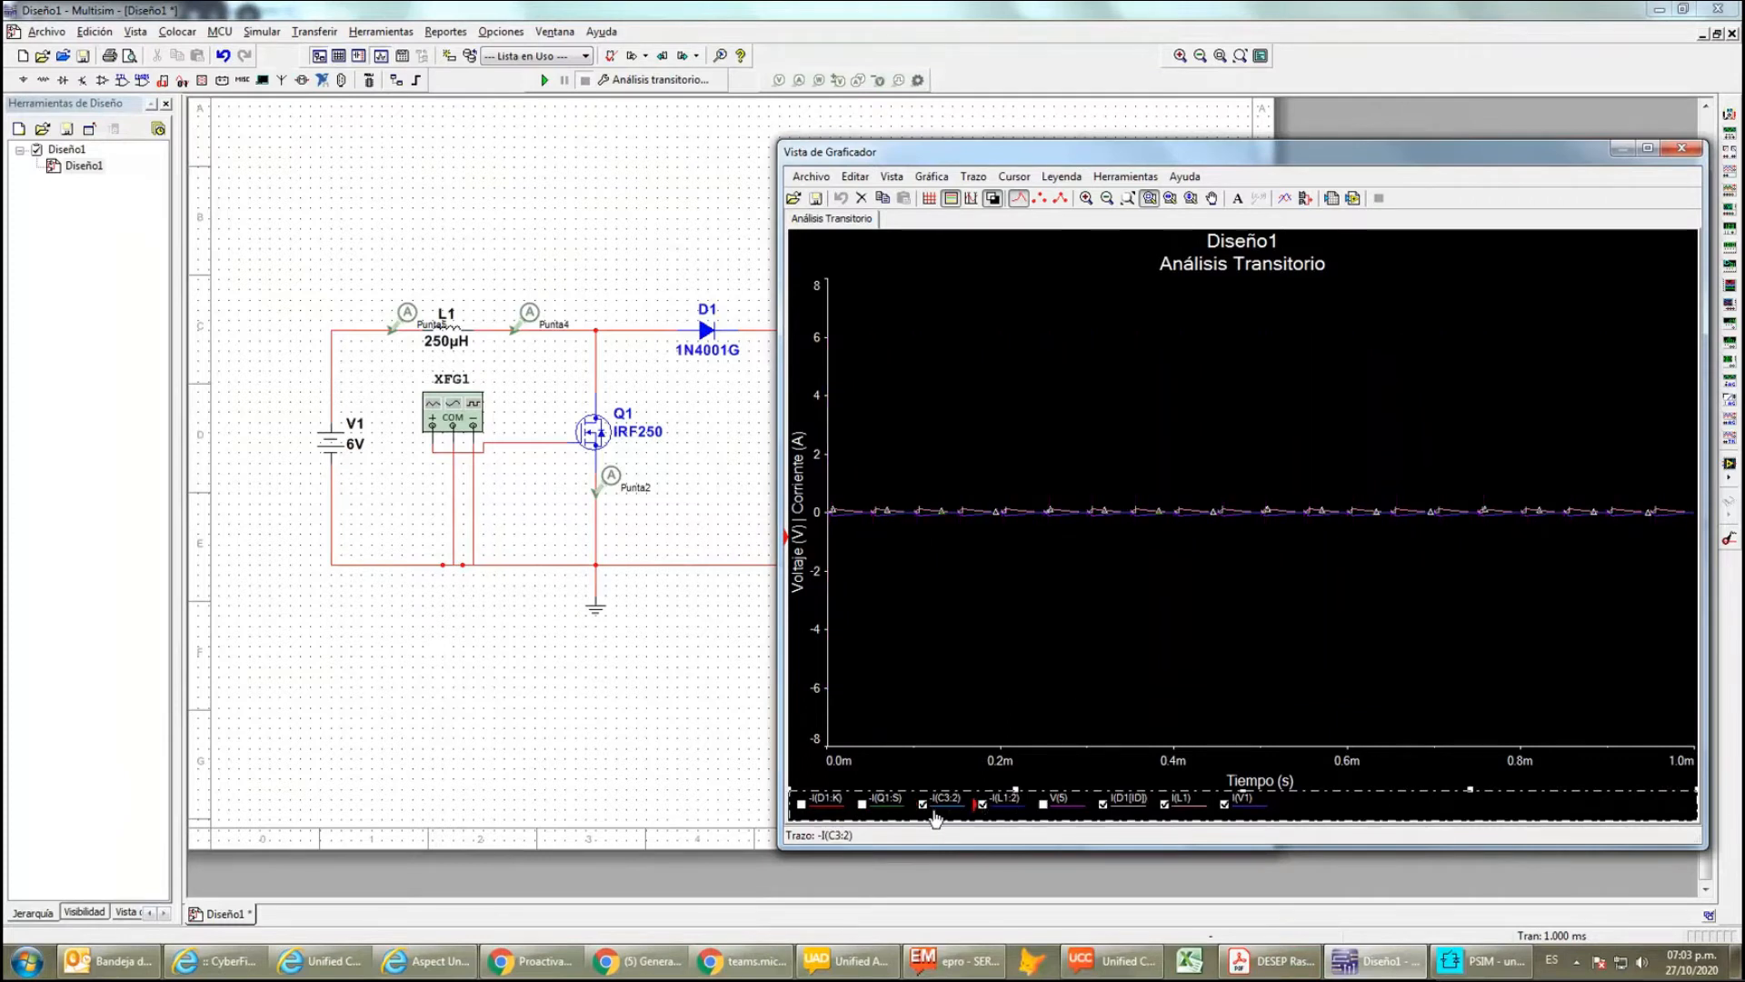
left_click(972, 814)
left_click(982, 804)
left_click(922, 804)
left_click(1102, 804)
left_click(1164, 805)
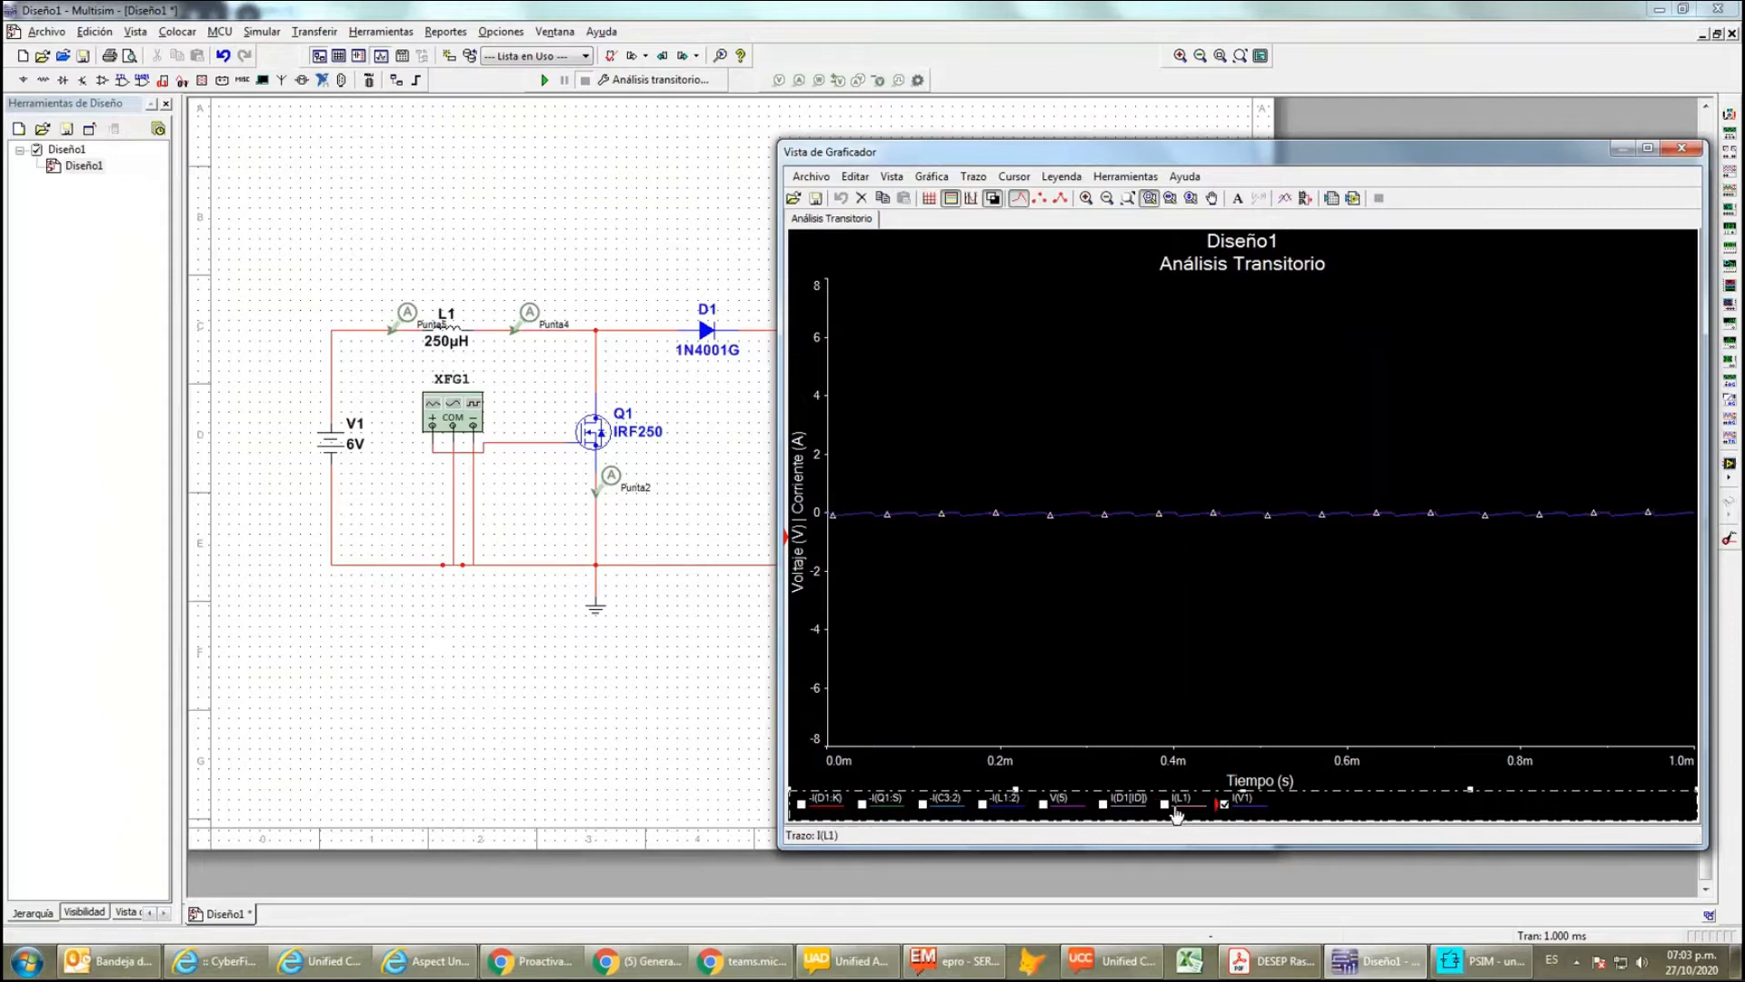
left_click(1224, 805)
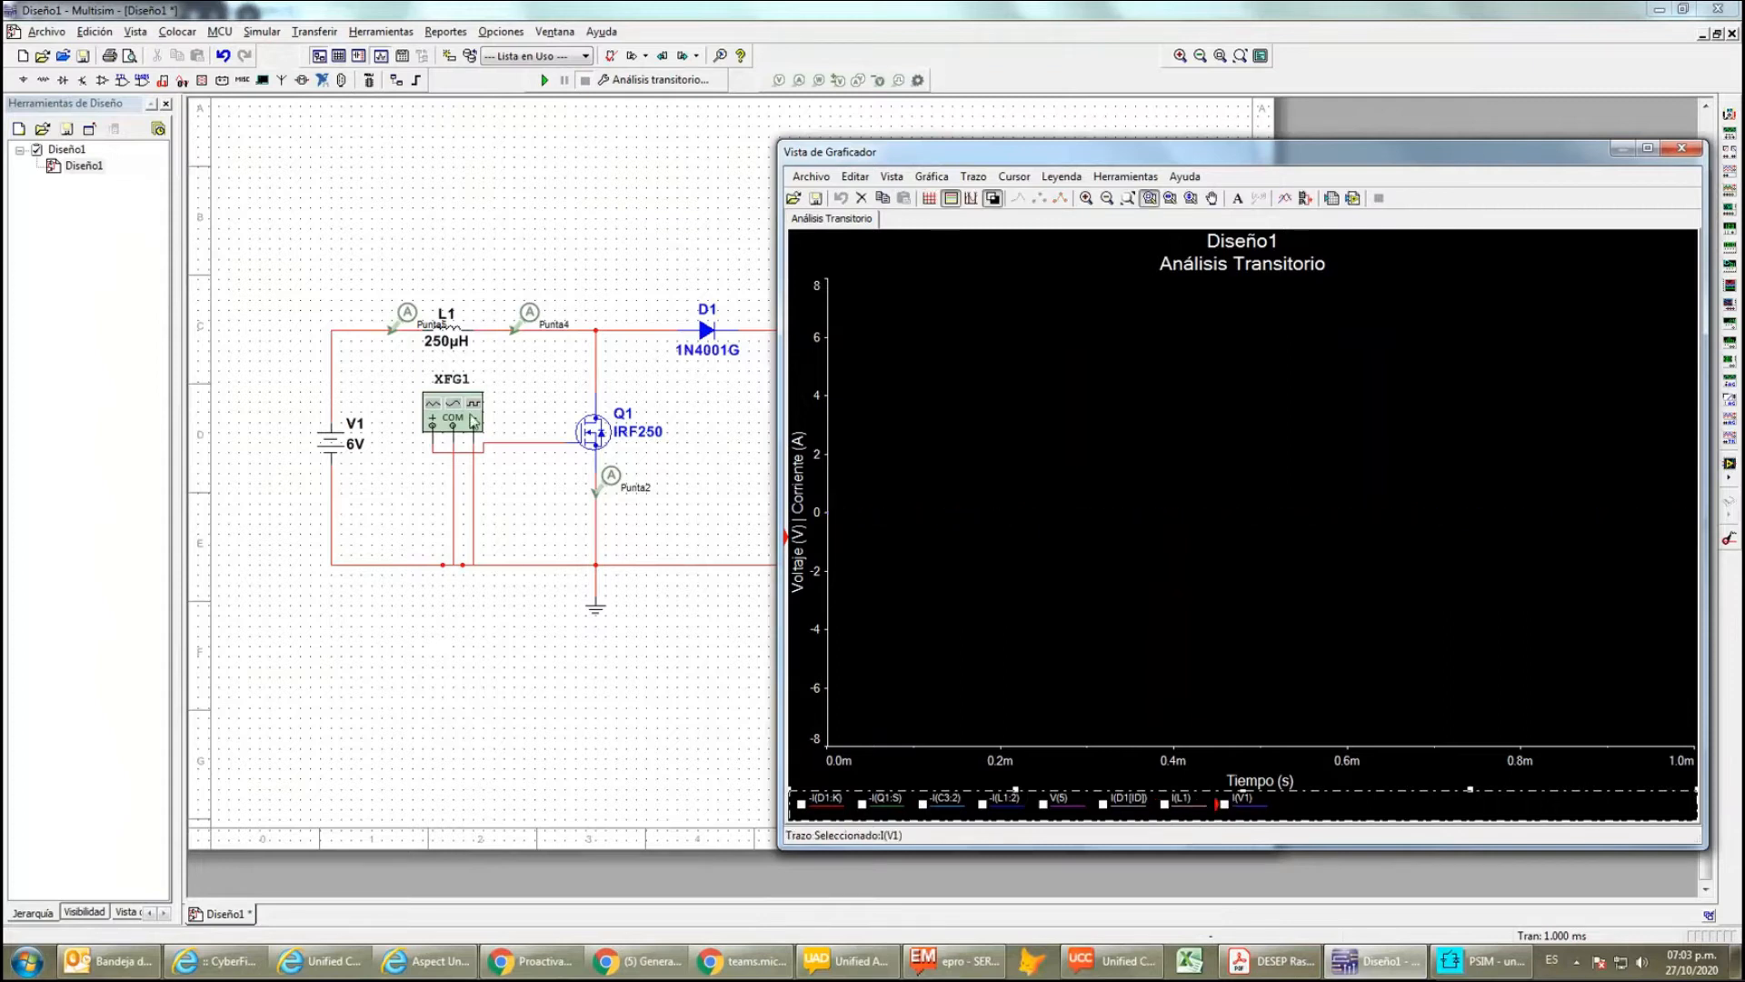
- Check the XFG1 generator settings, and display only the diode current trace -I(D1:K) at a larger scale
double_click(454, 414)
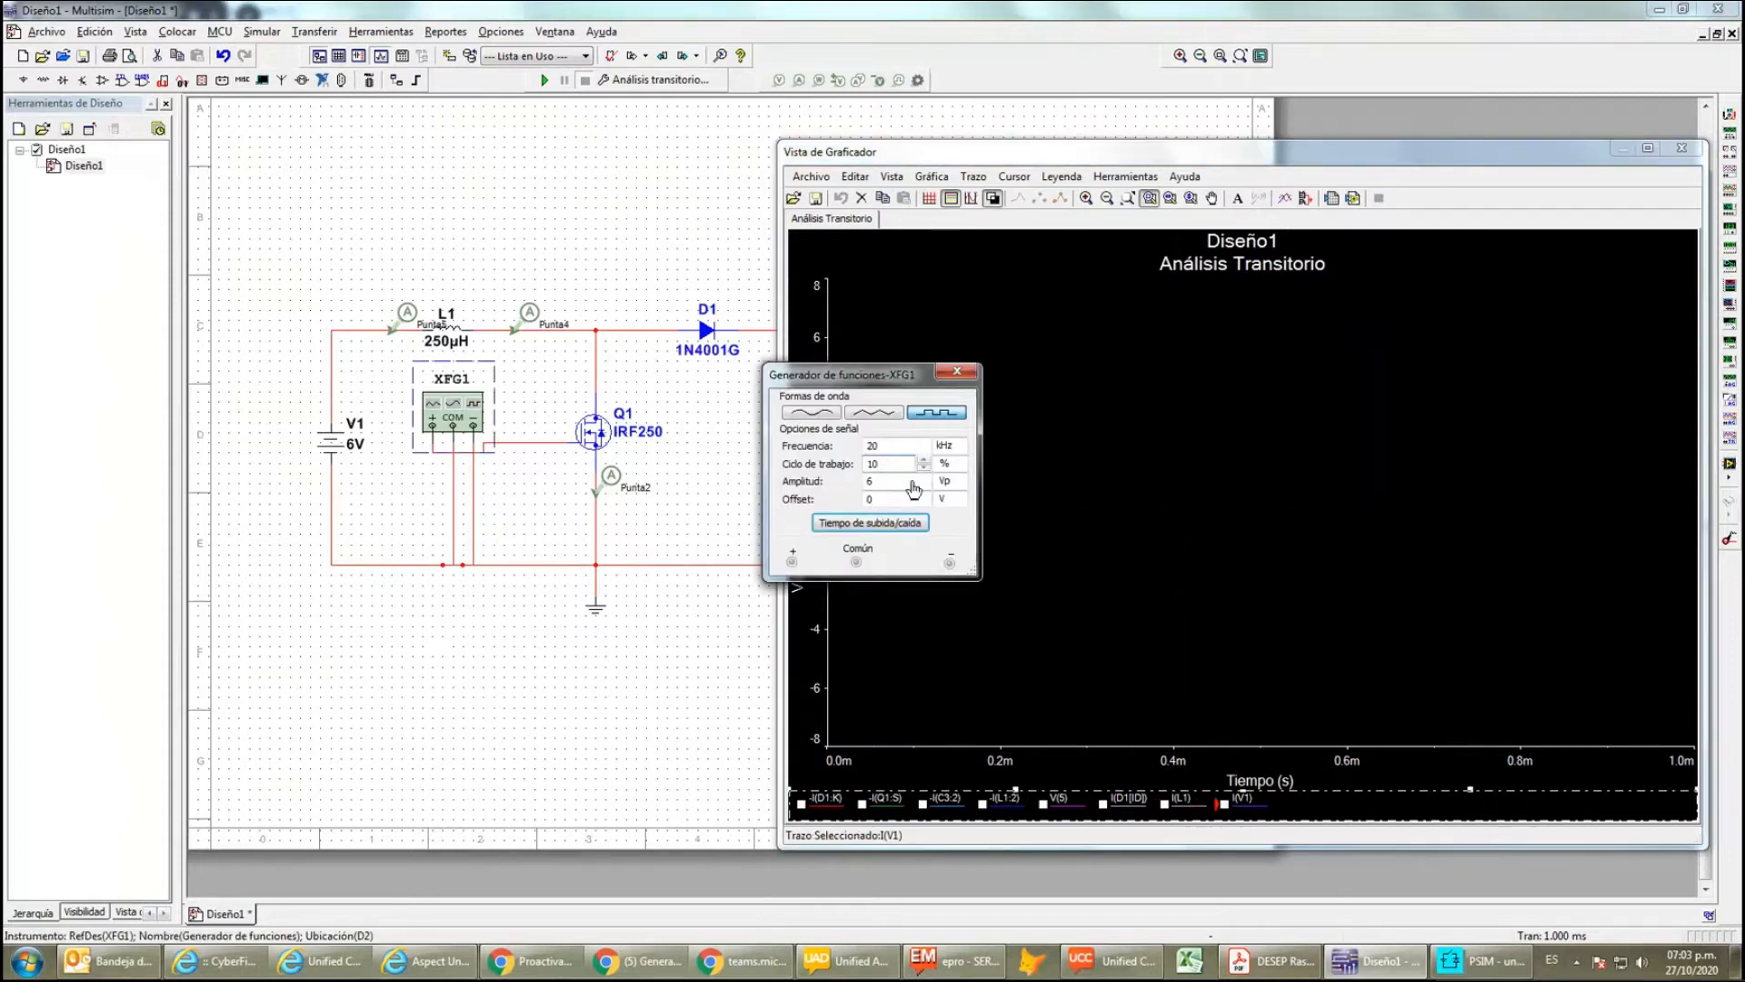
left_click(957, 371)
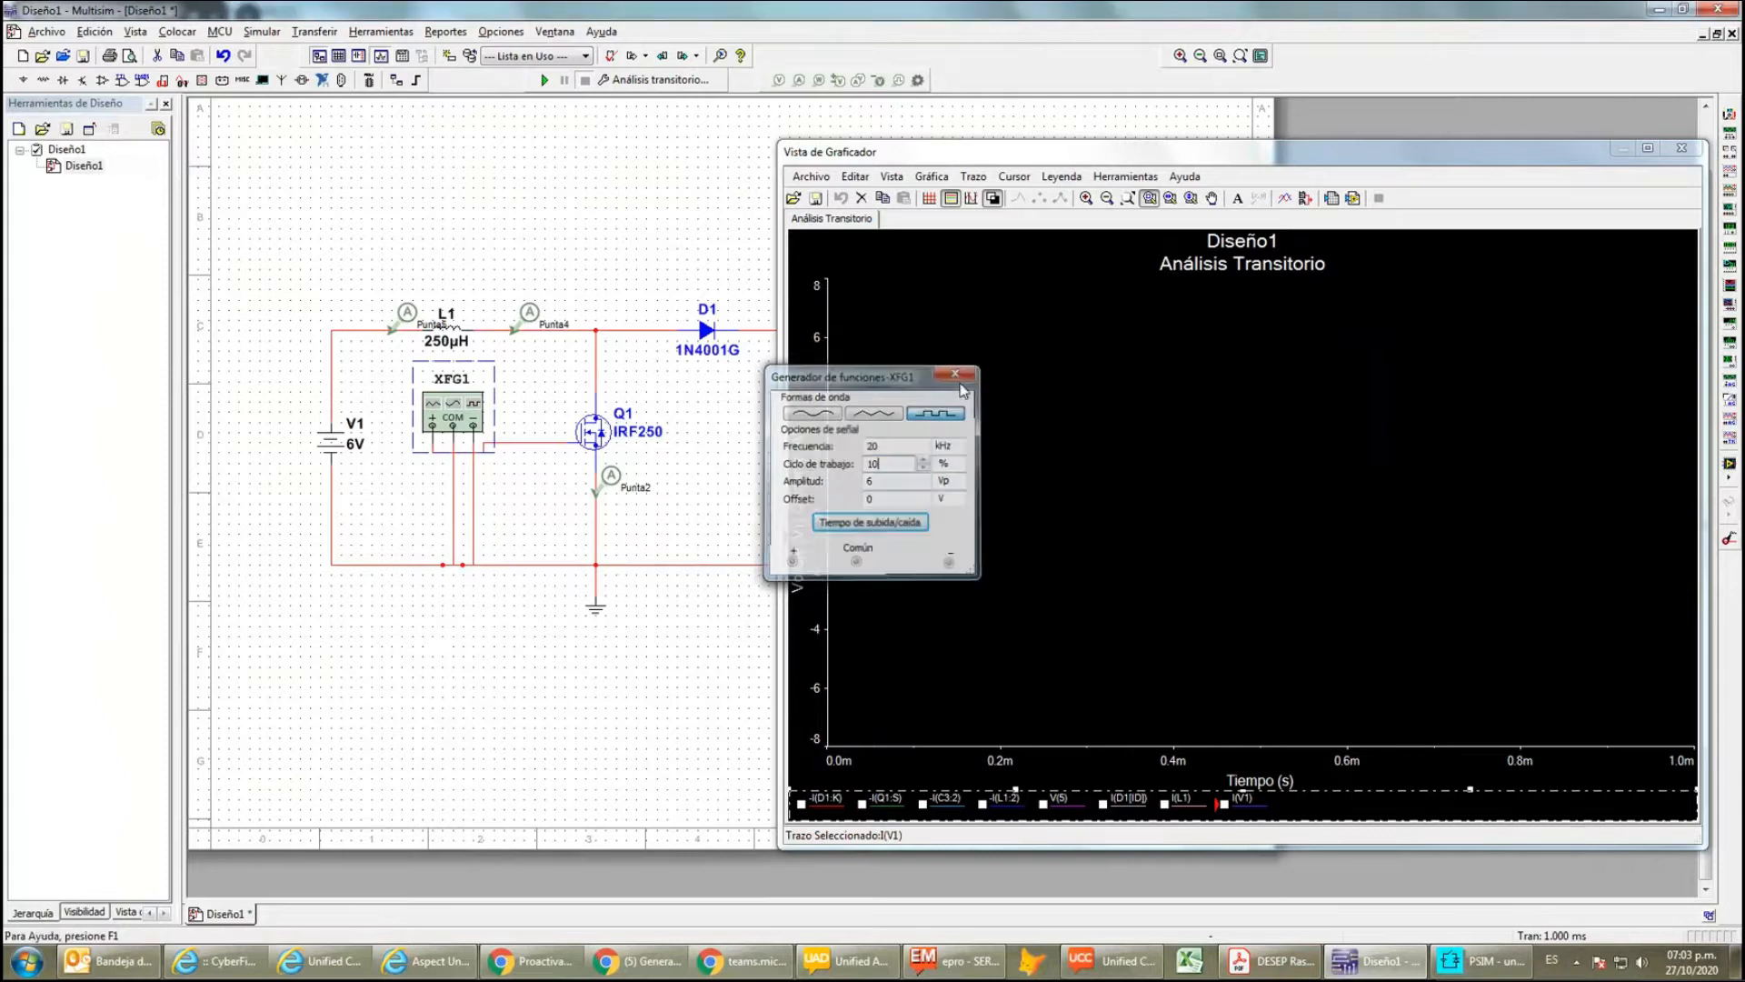
left_click(801, 805)
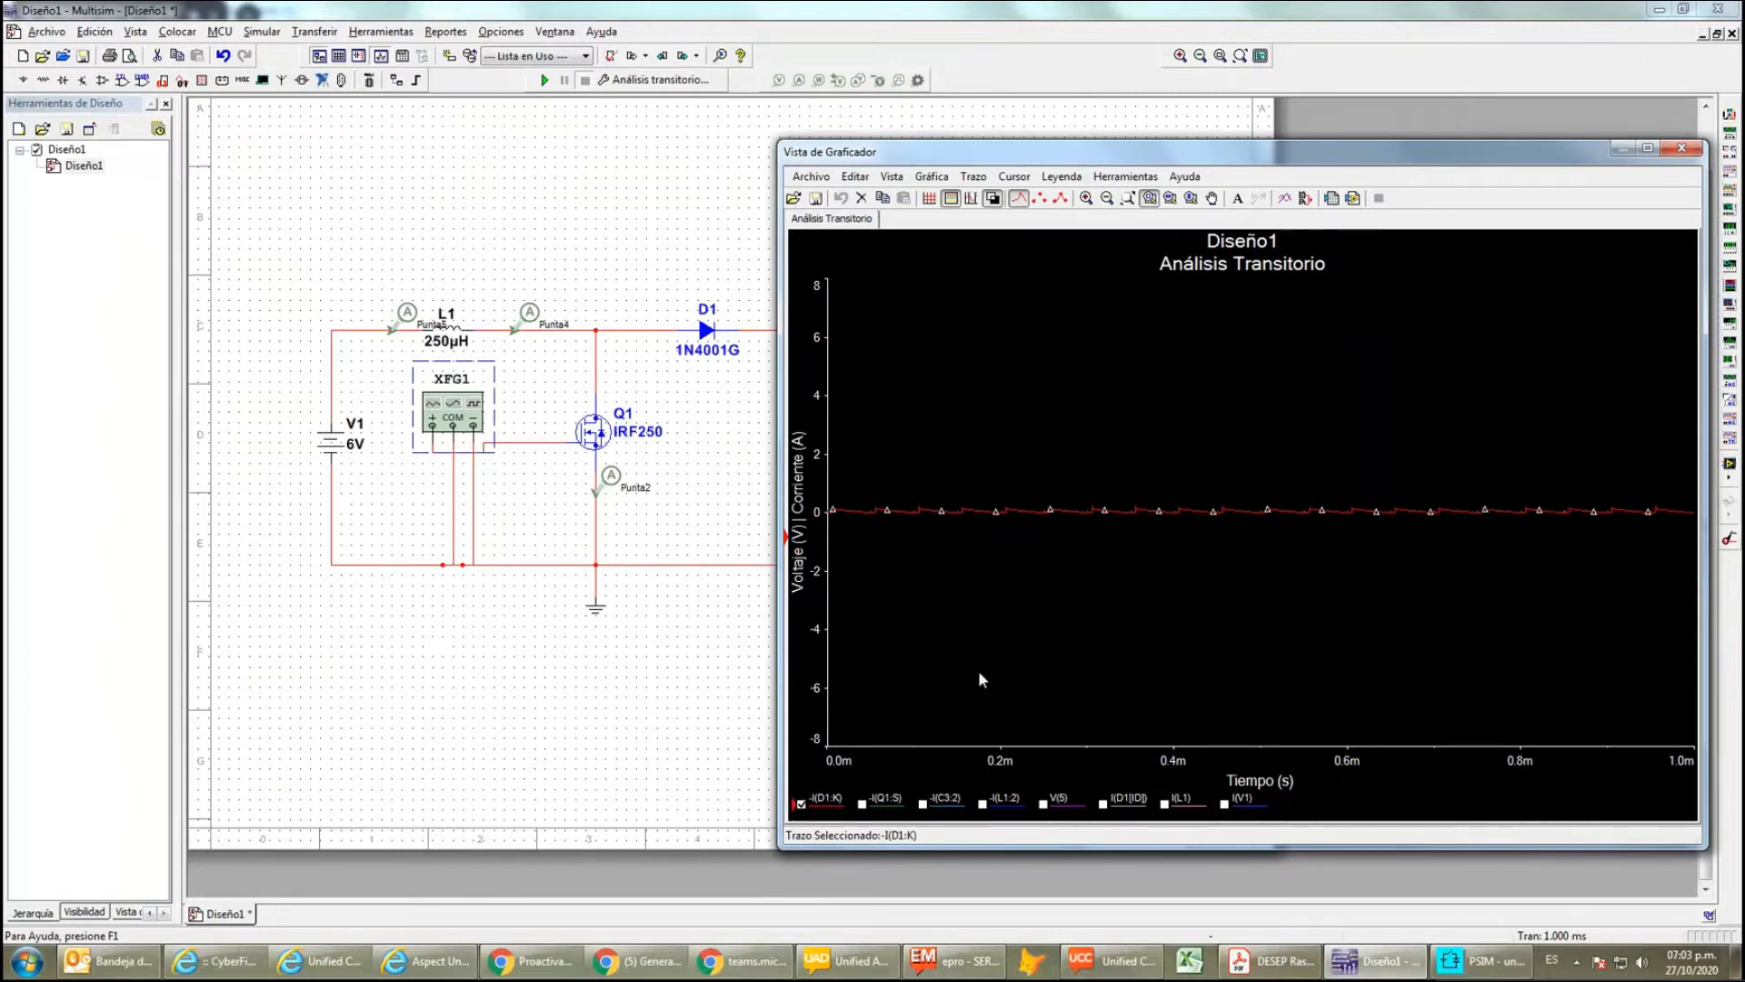
scroll(978, 669, "up", 2)
scroll(1006, 648, "down", 1)
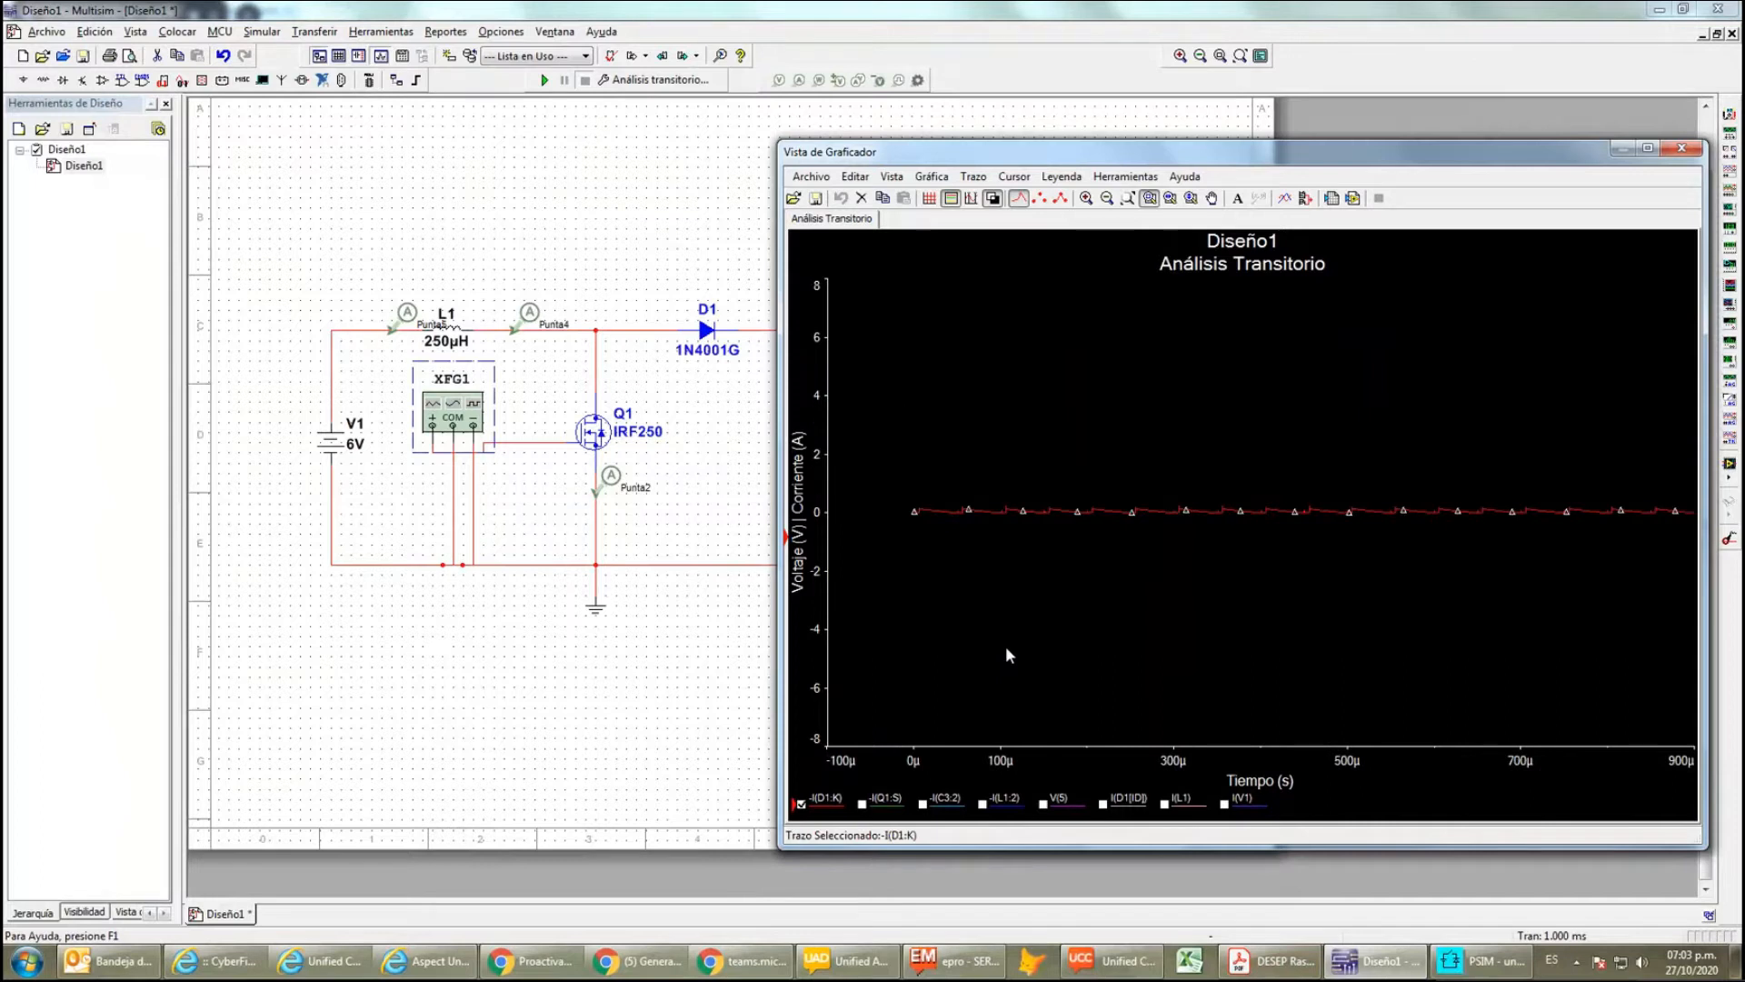
scroll(1006, 648, "up", 1)
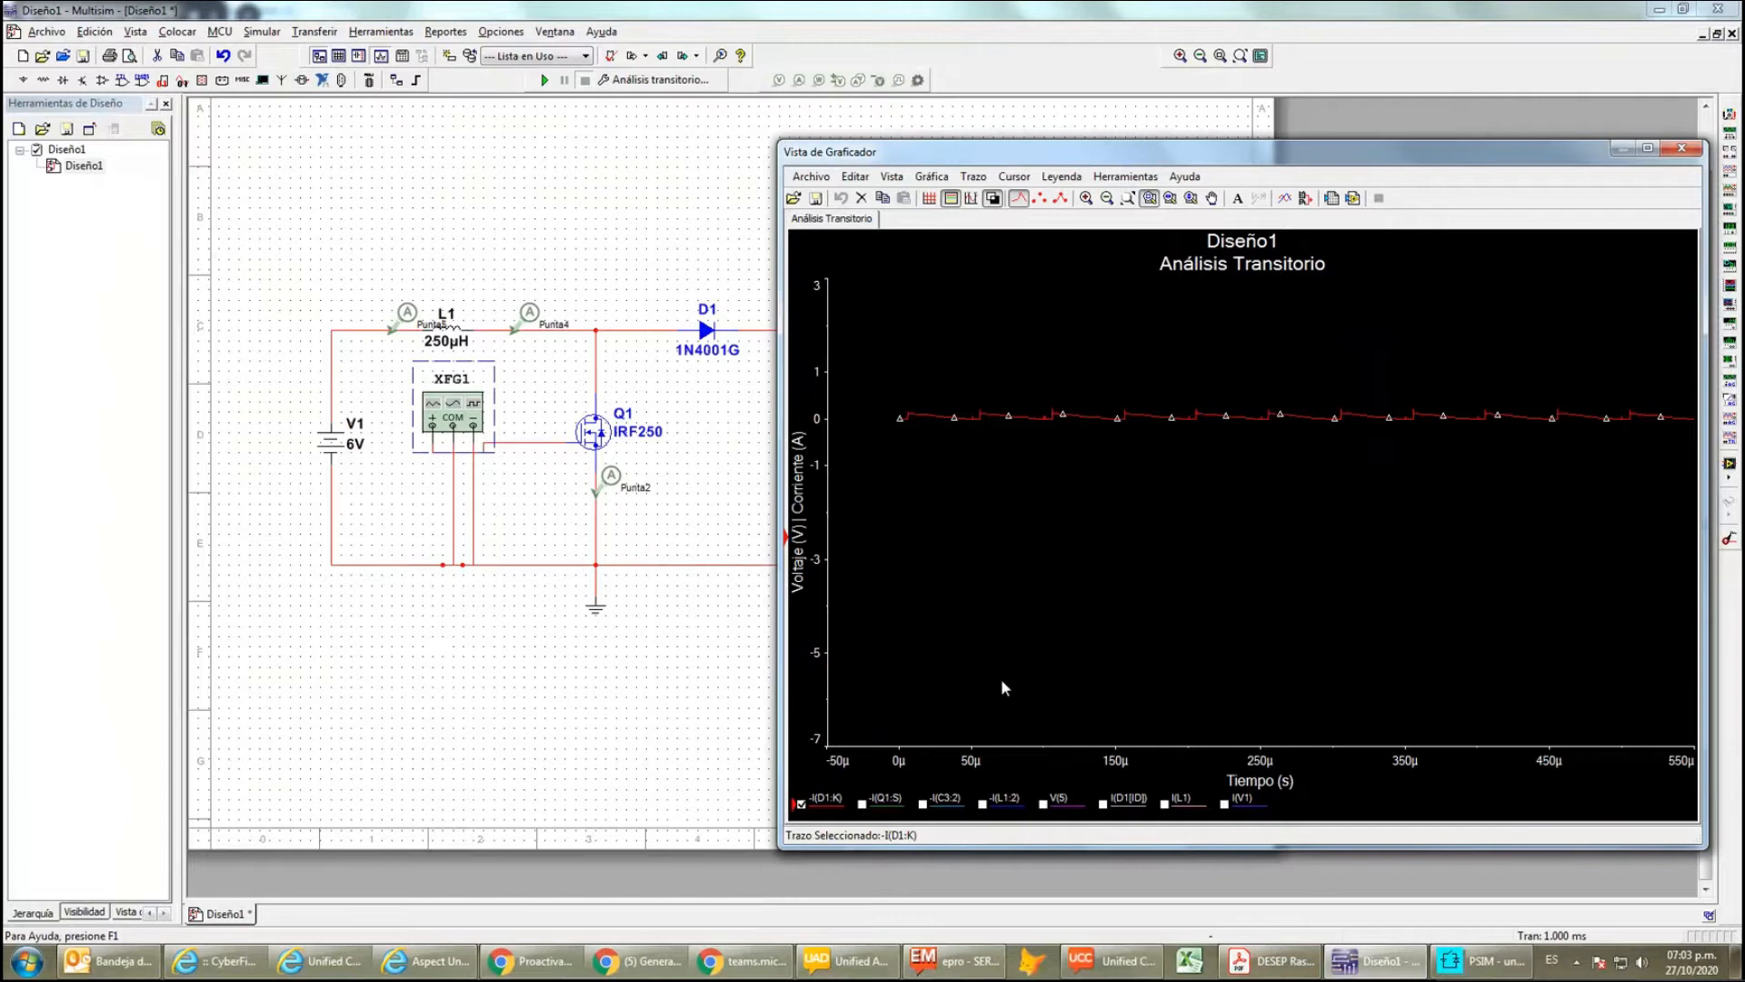
- Replace the diode trace with the MOSFET current -I(Q1:S), followed by the capacitor current -I(C3:2) alone
left_click(800, 804)
left_click(862, 803)
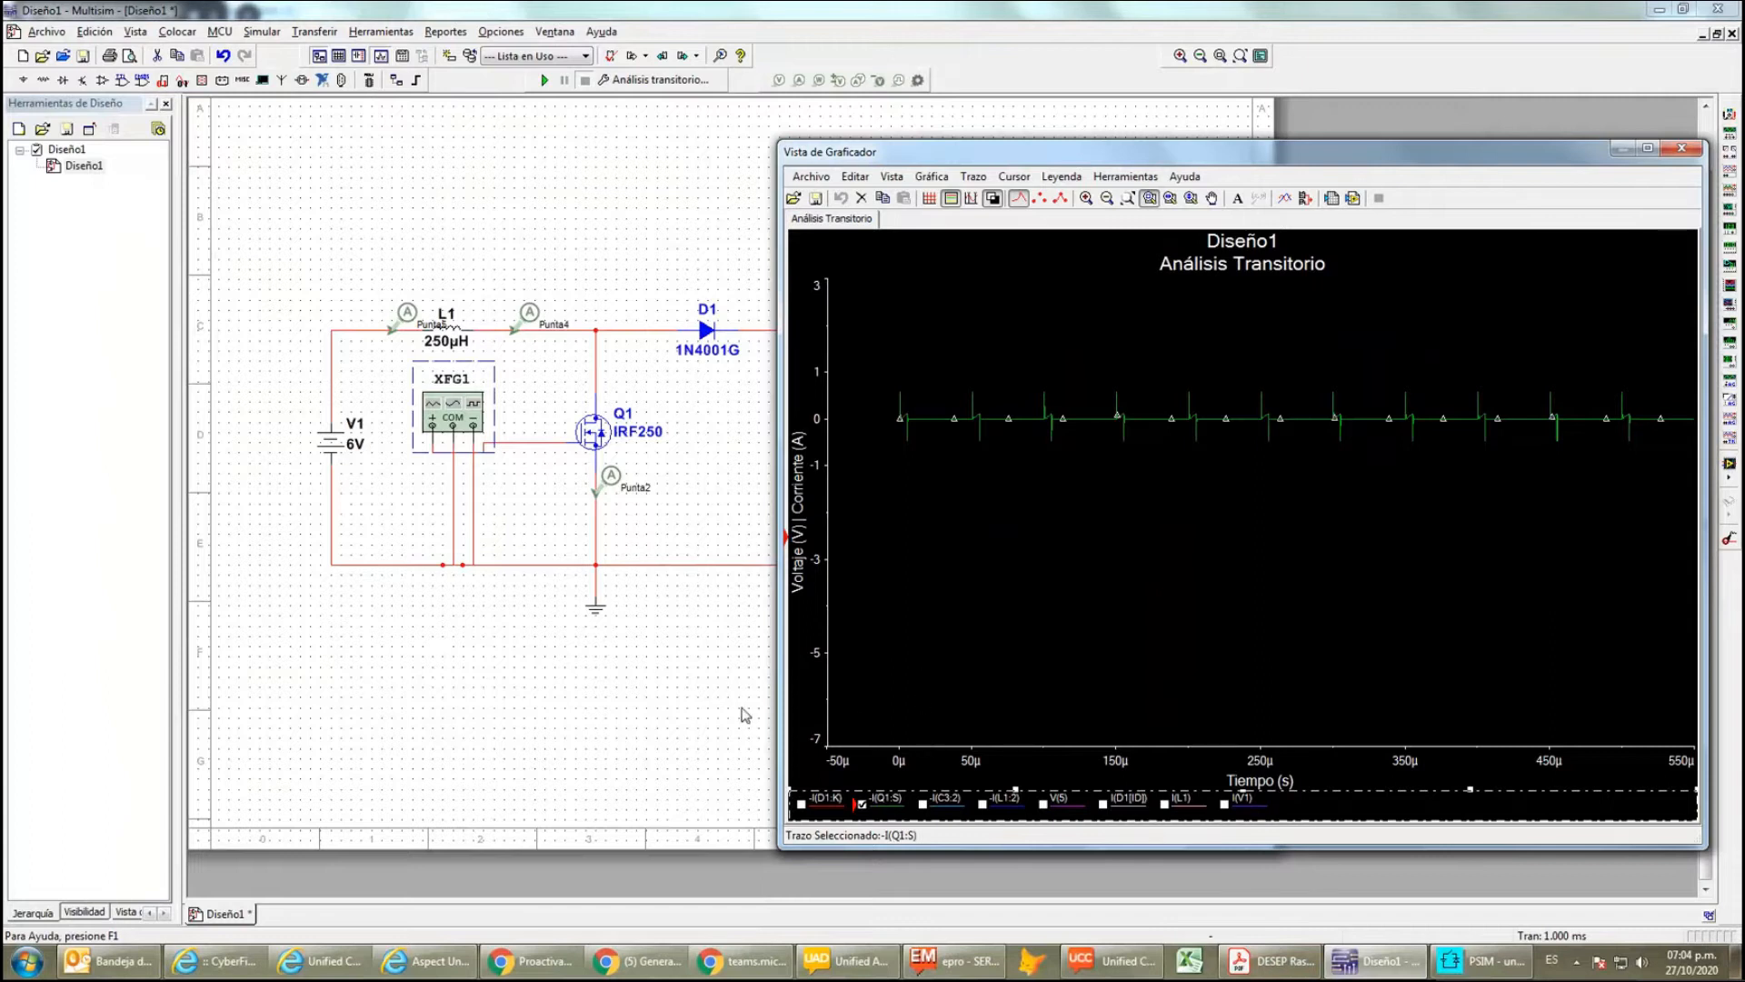
left_click(865, 817)
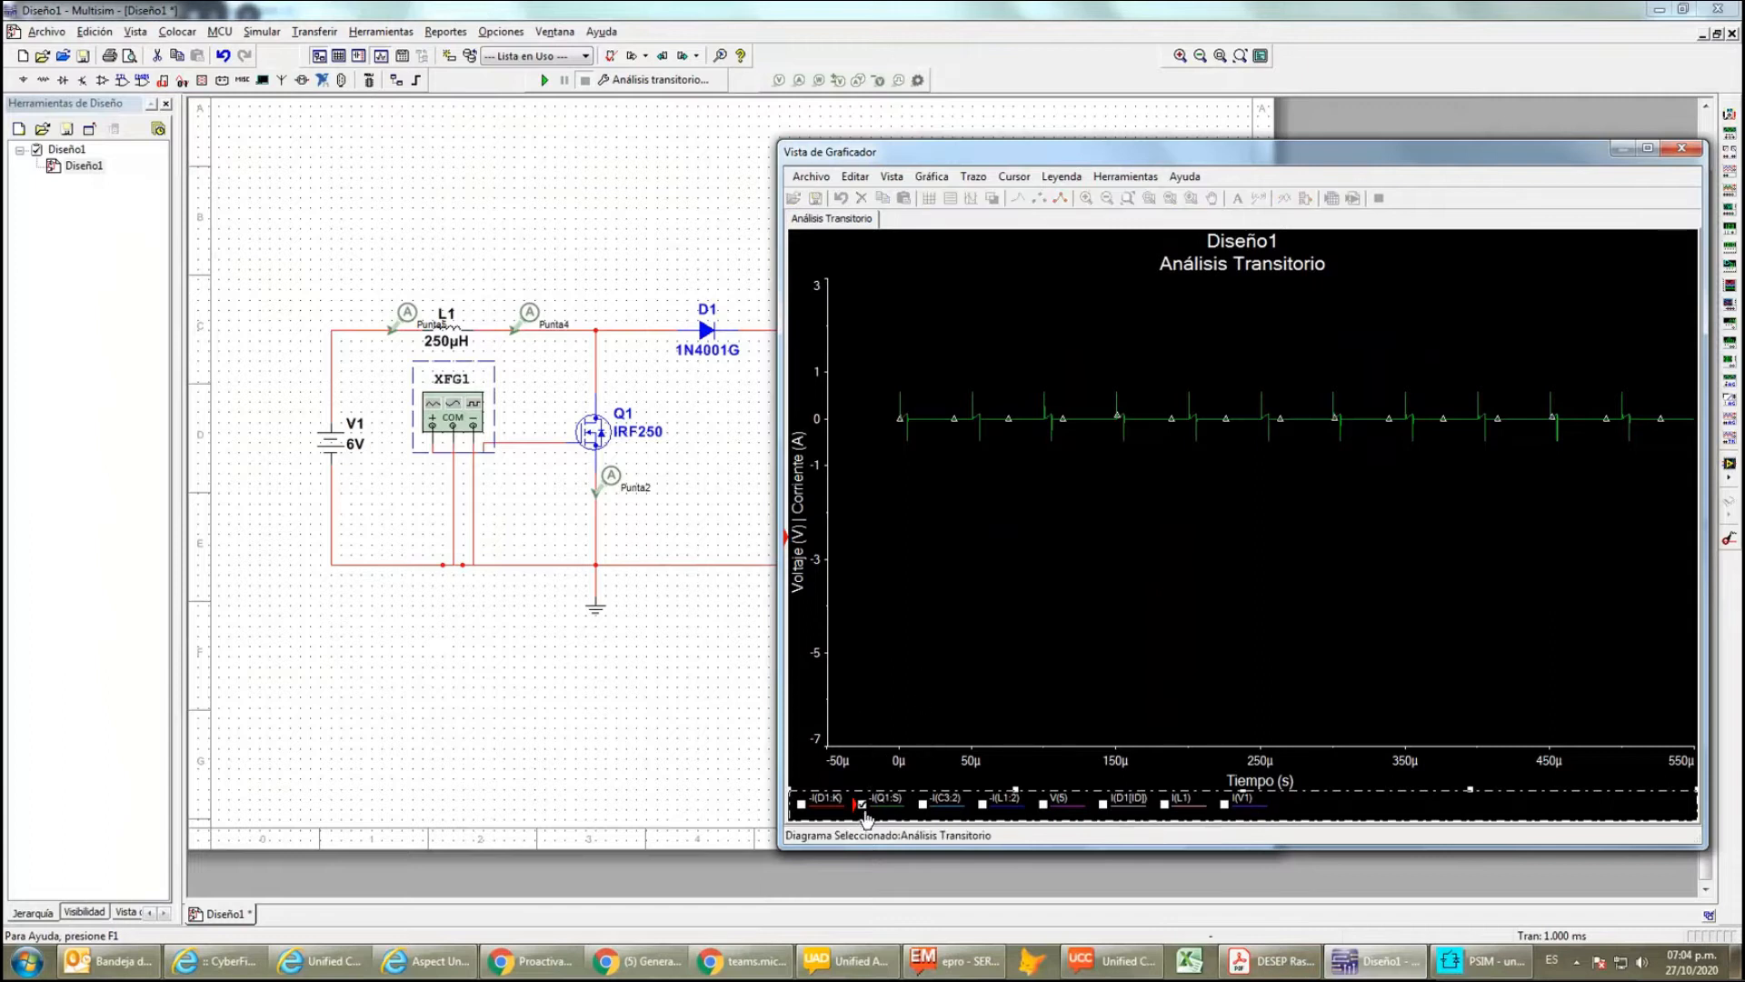
left_click(922, 803)
left_click(862, 804)
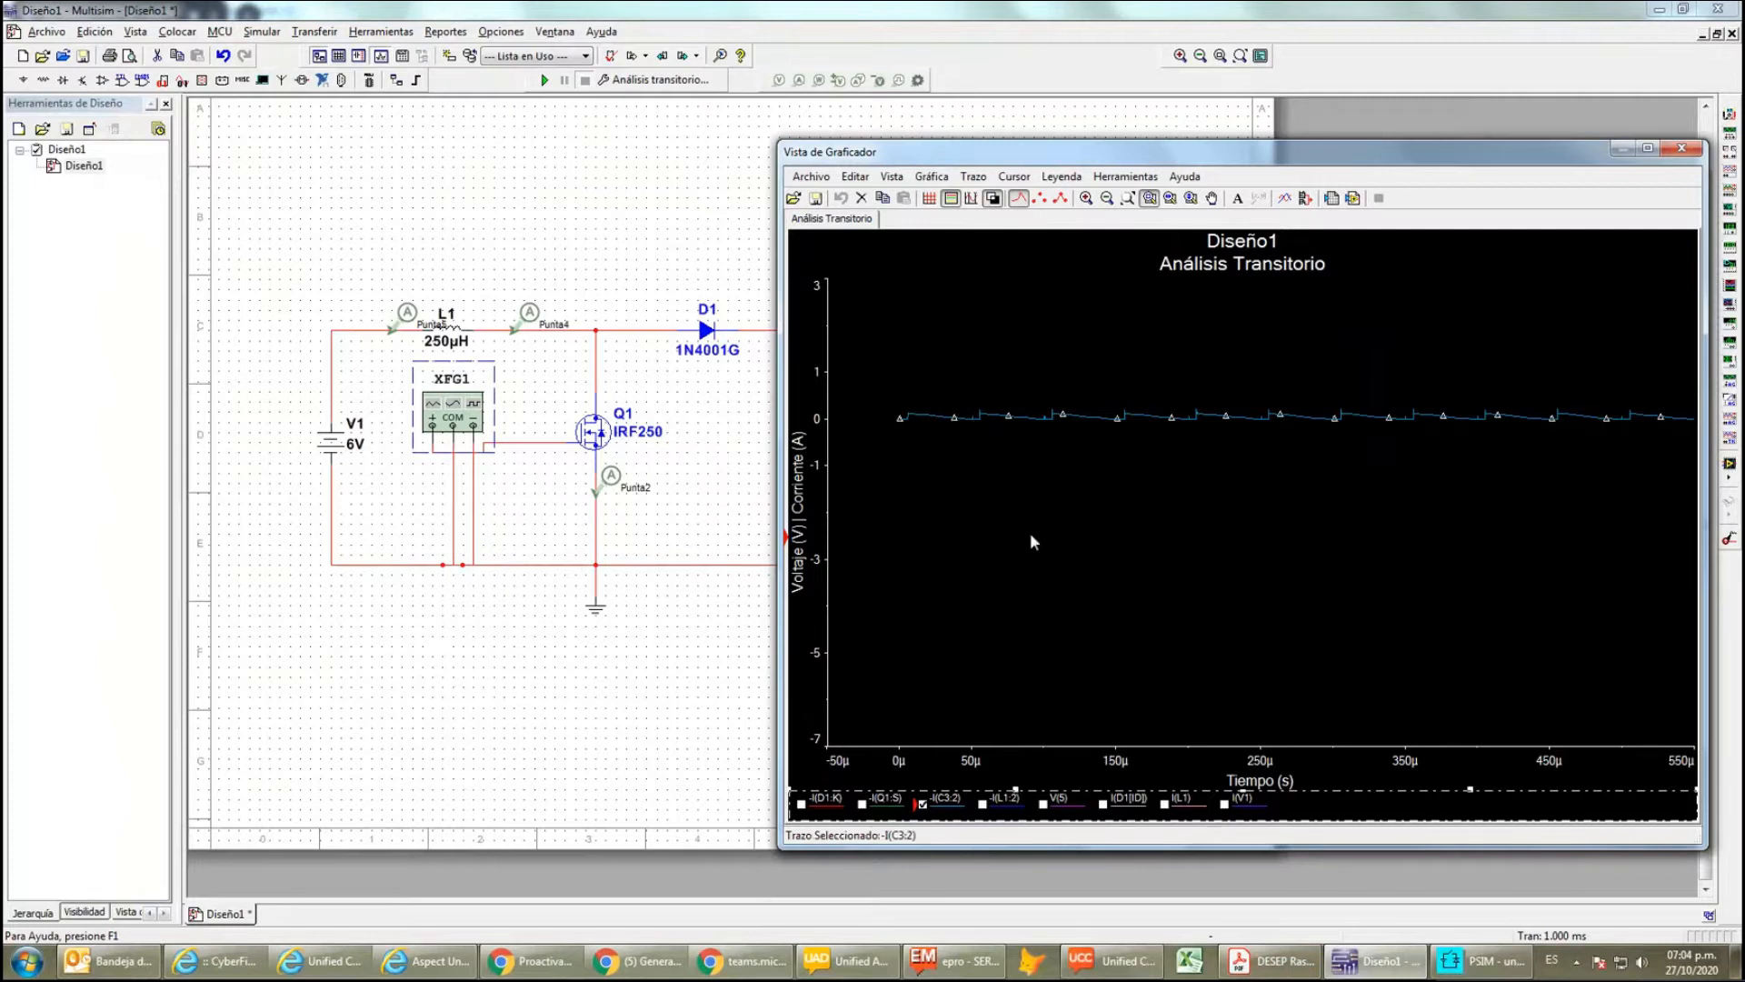
- Hide the capacitor current and display only the inductor current trace I(L1)
left_click(922, 803)
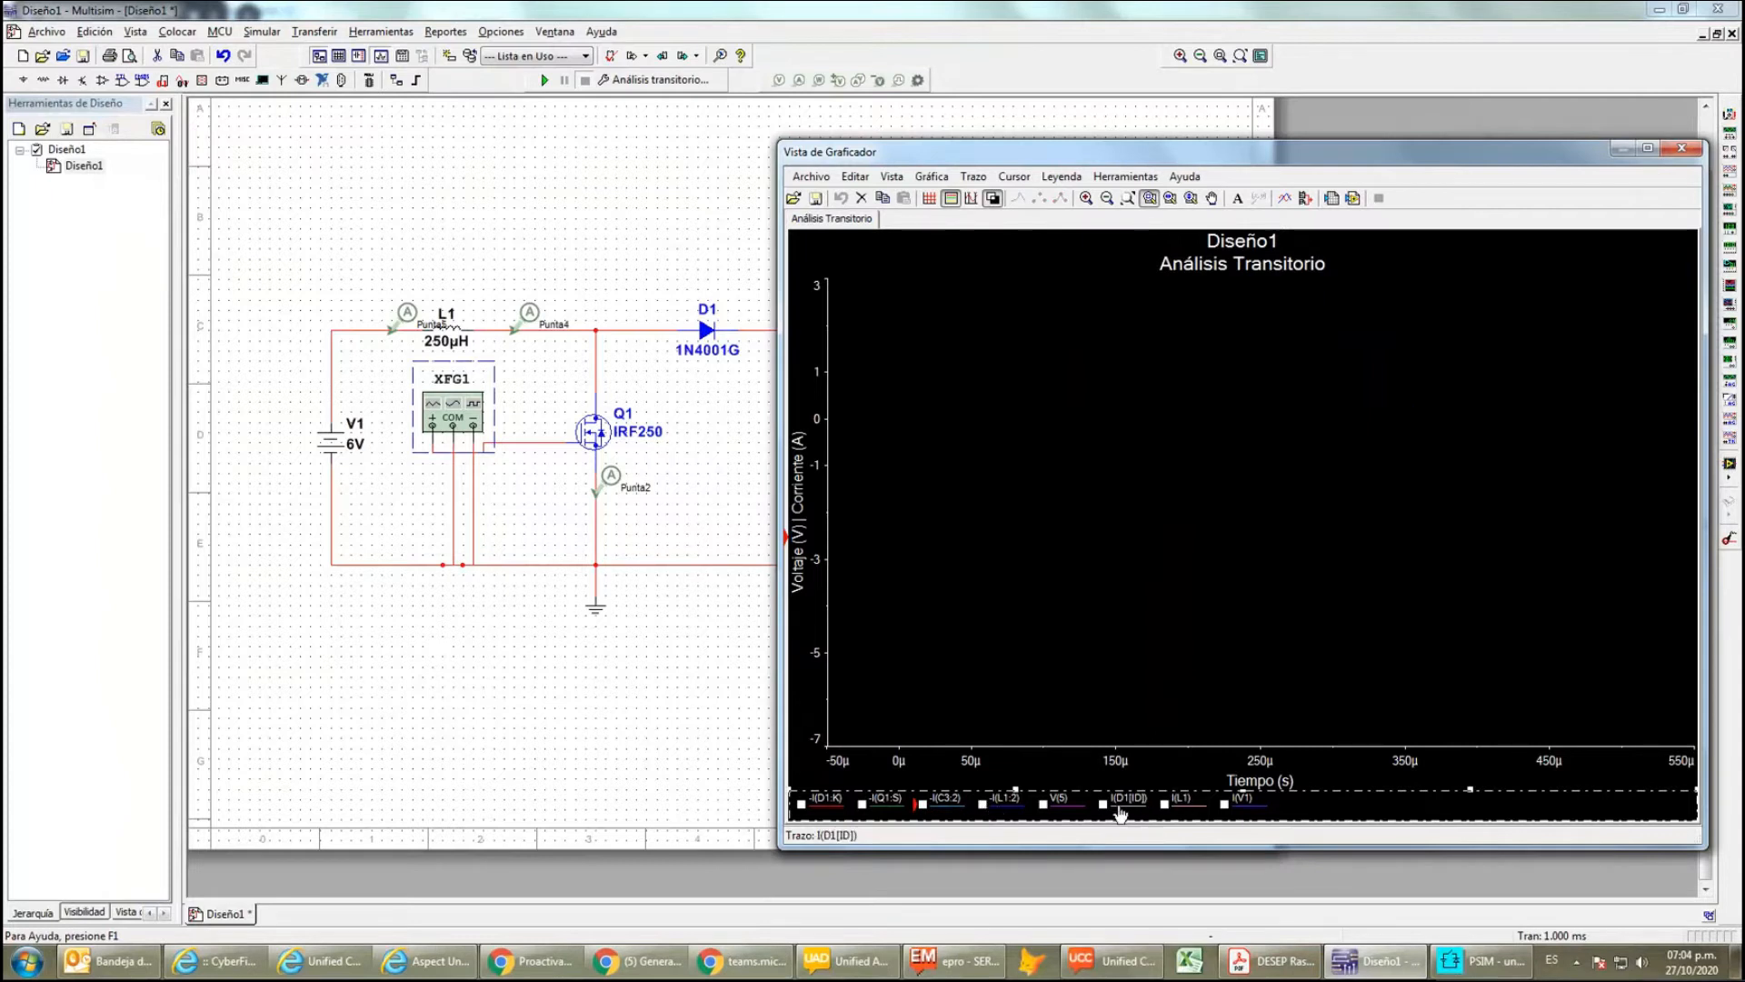
left_click(1164, 805)
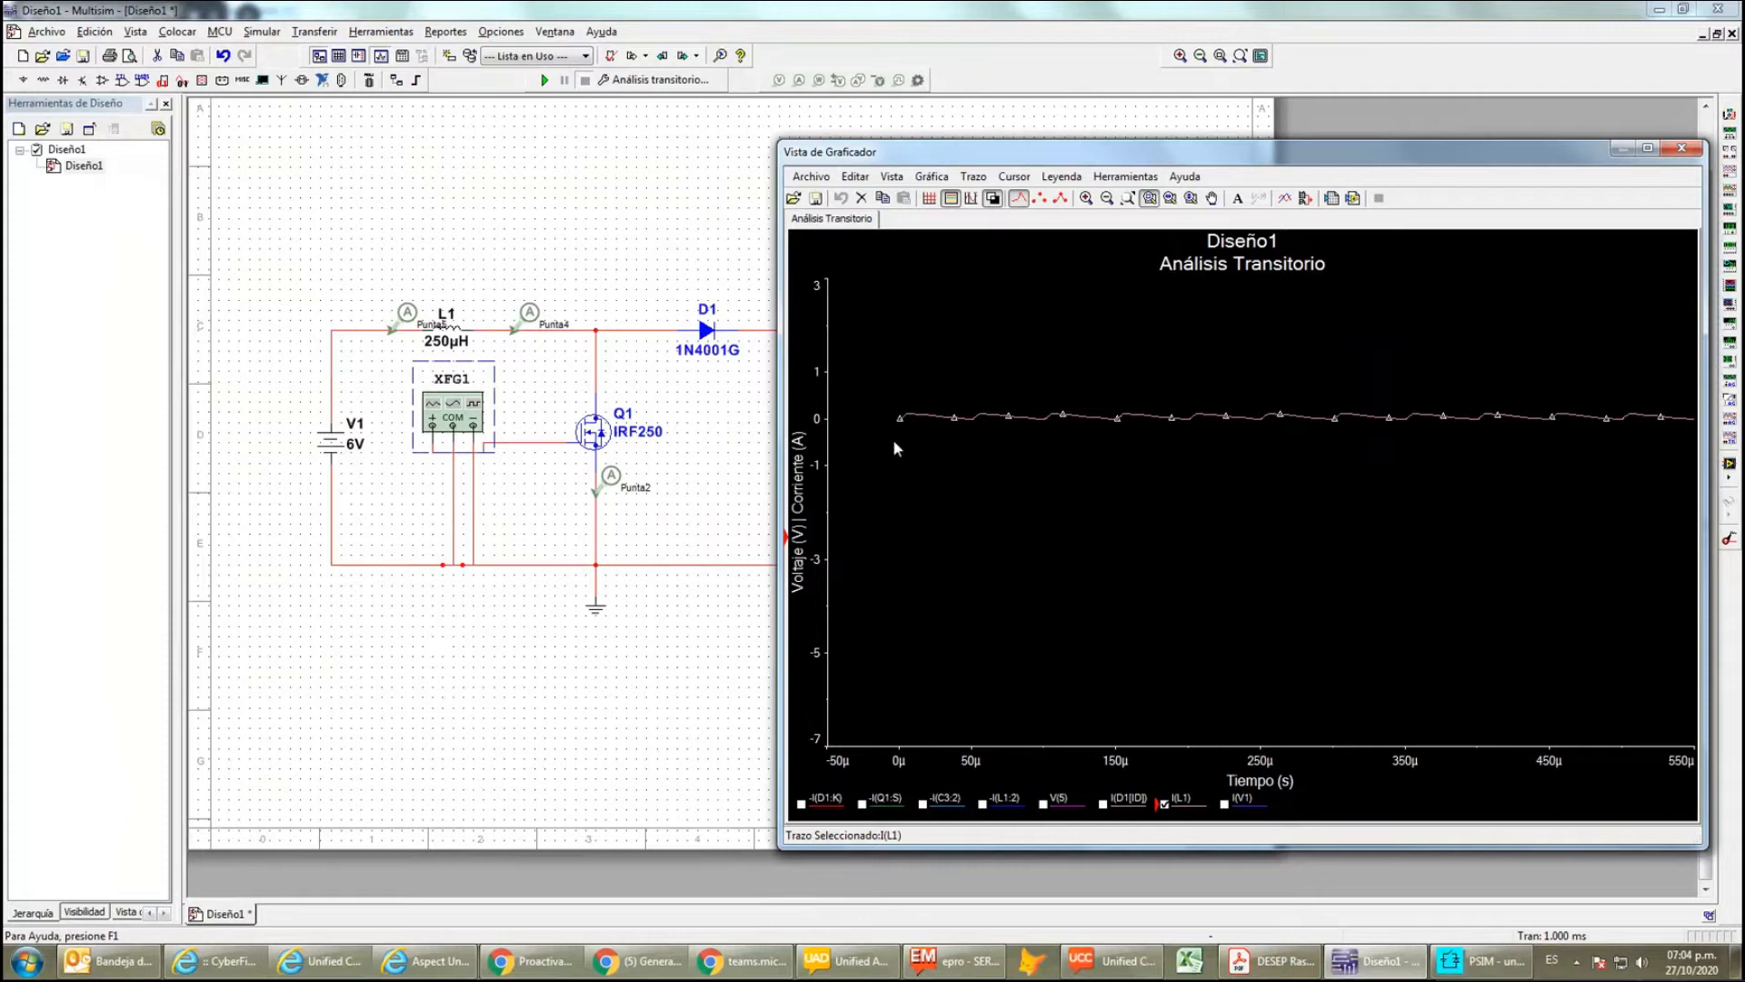
left_click(986, 416)
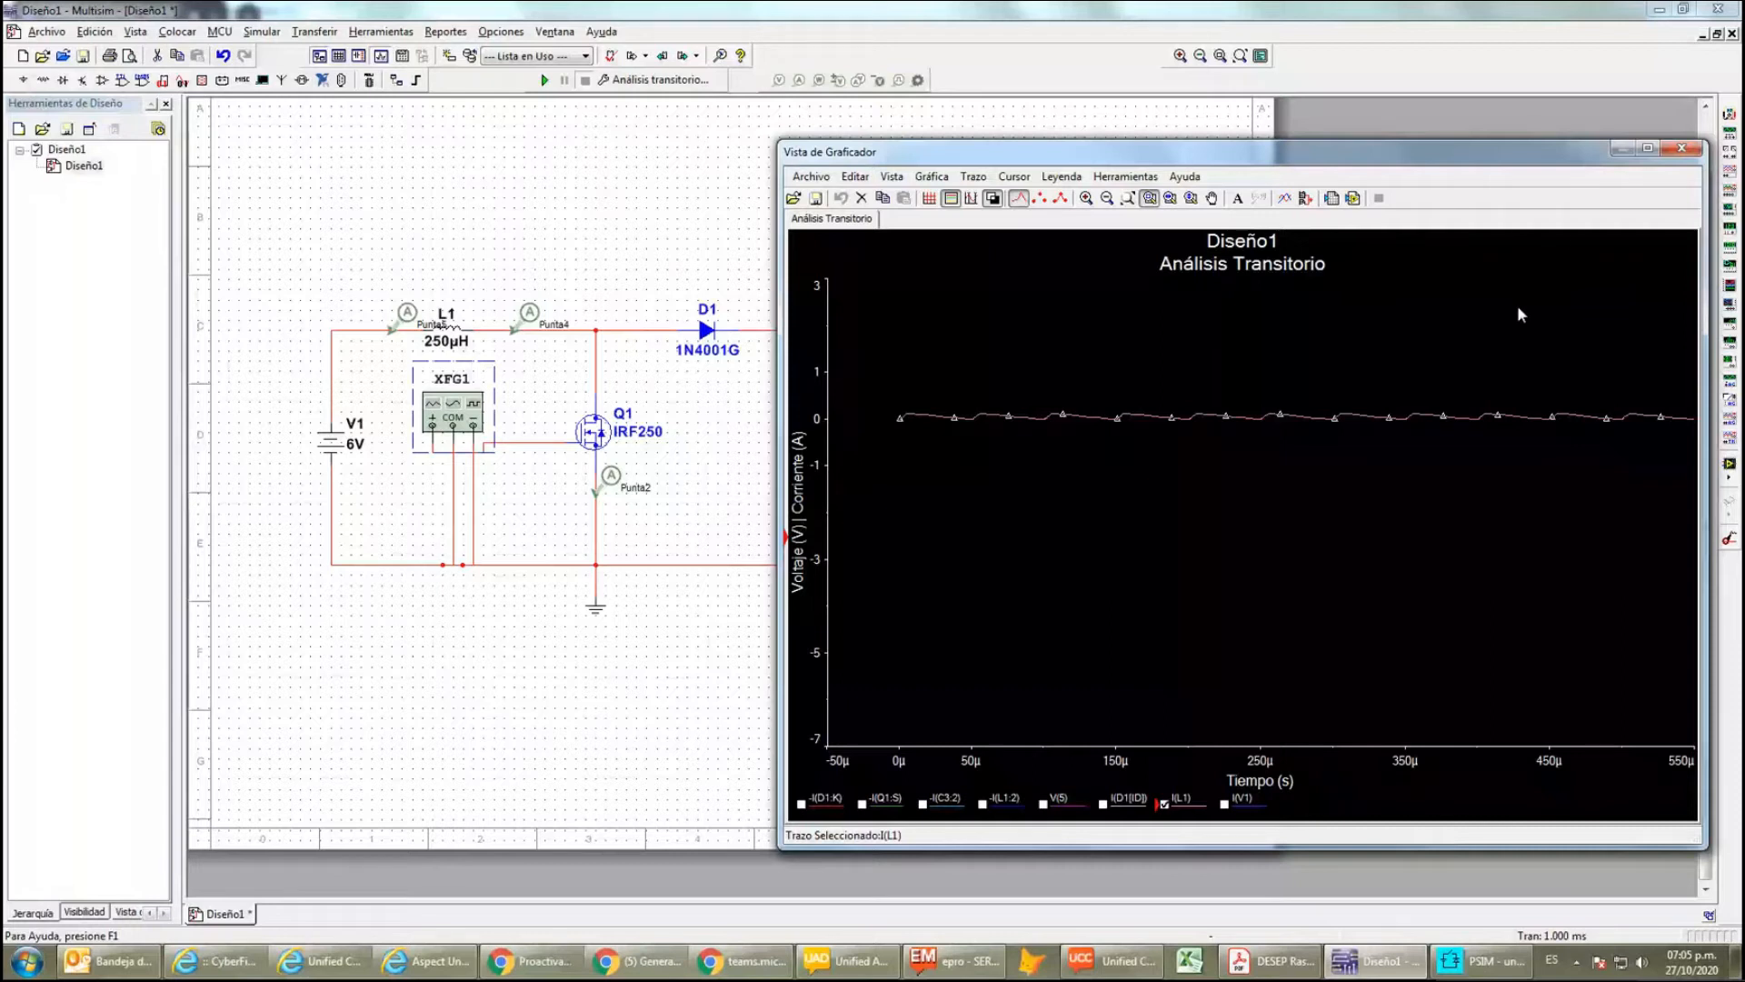
- Close the graph, set the XFG1 generator's duty cycle to 25 % and rerun the transient analysis
left_click(1675, 158)
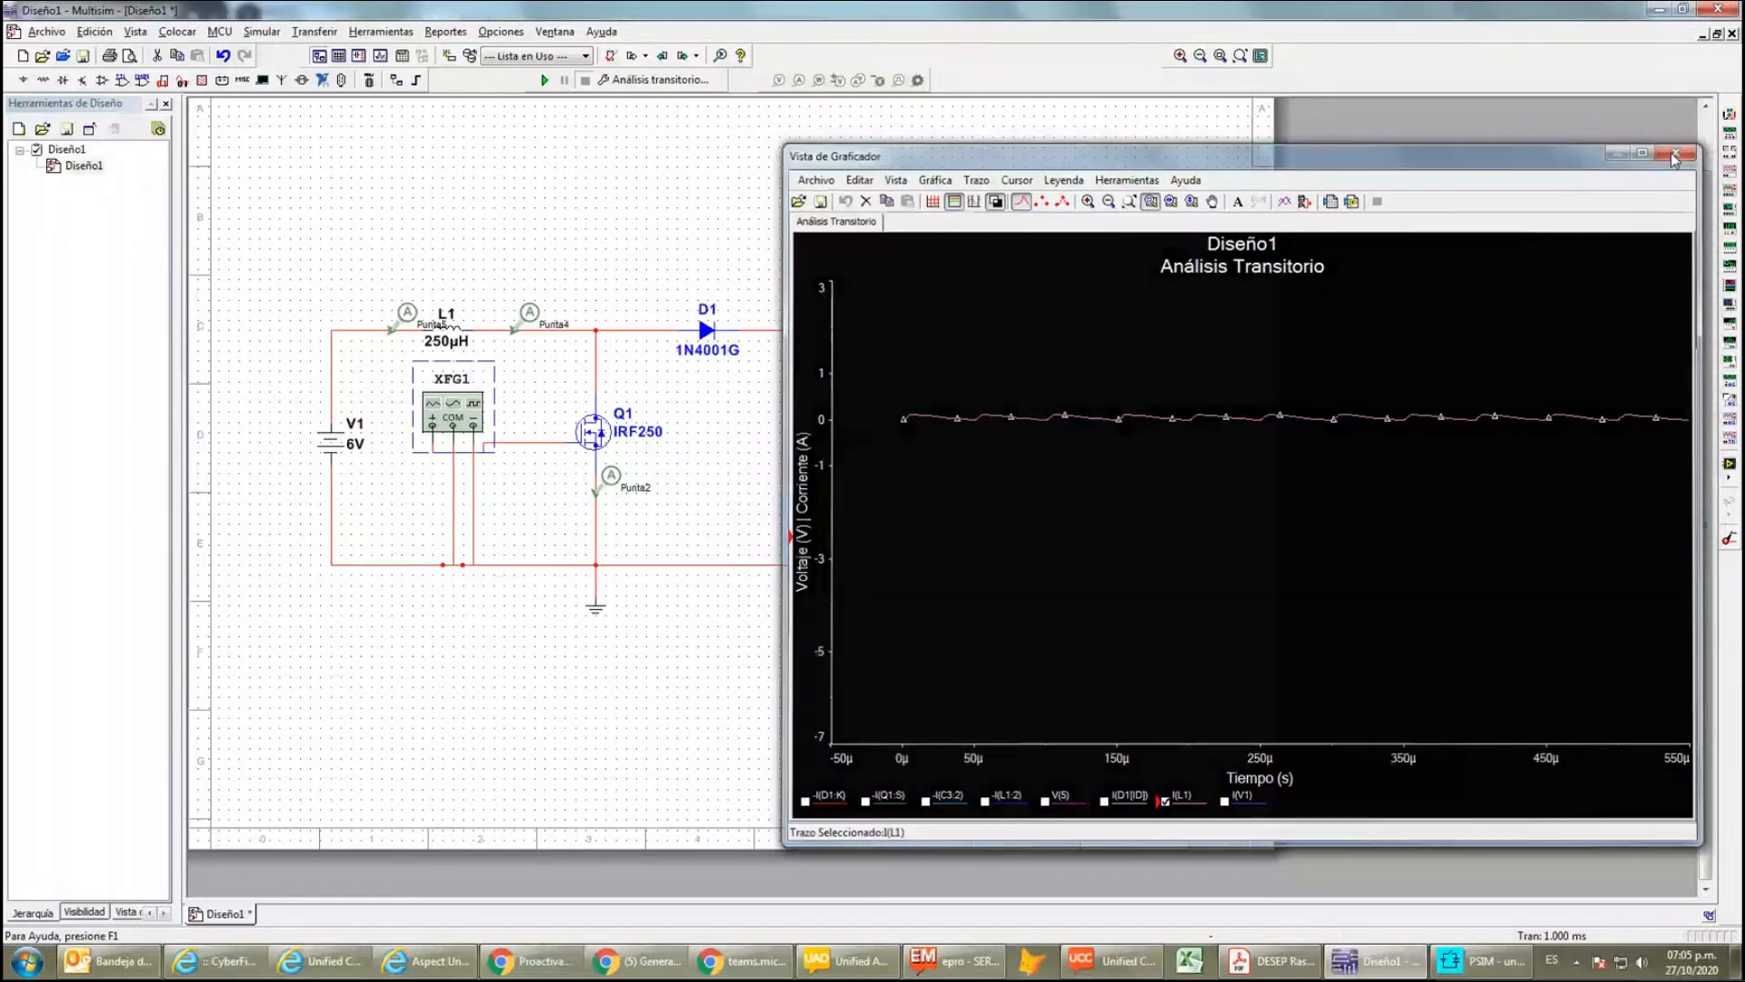
double_click(452, 426)
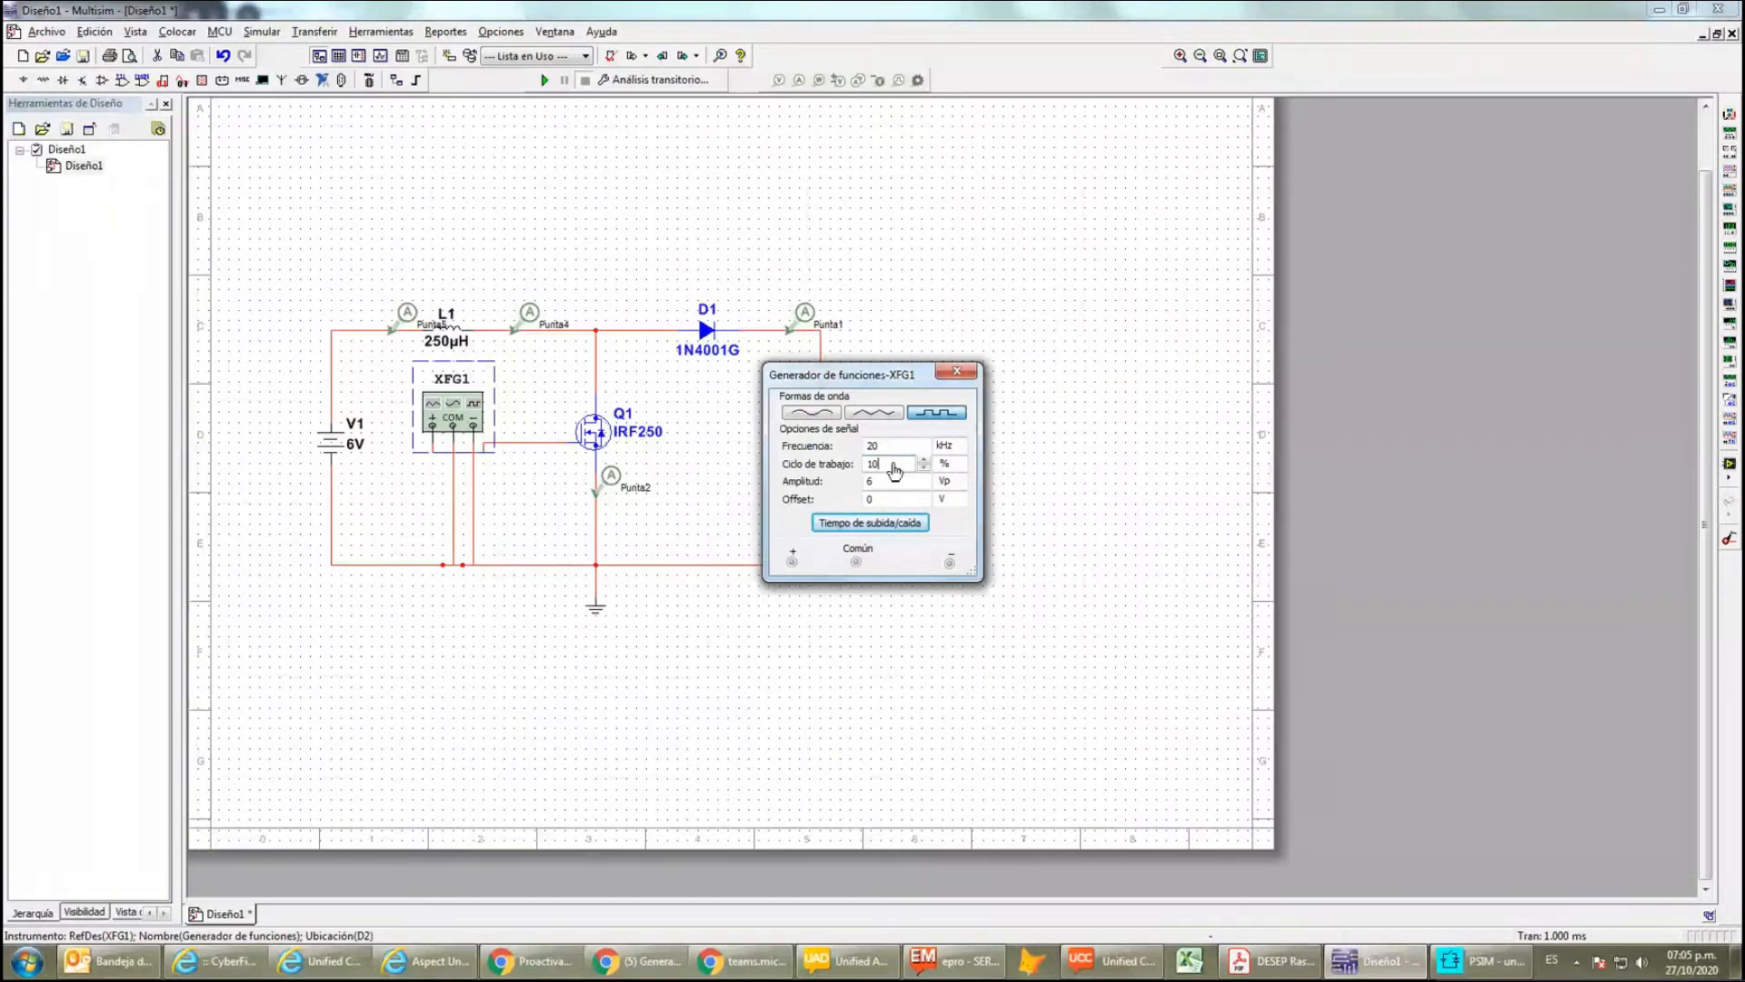
key("BackSpace")
key("BackSpace")
type("25")
left_click(957, 375)
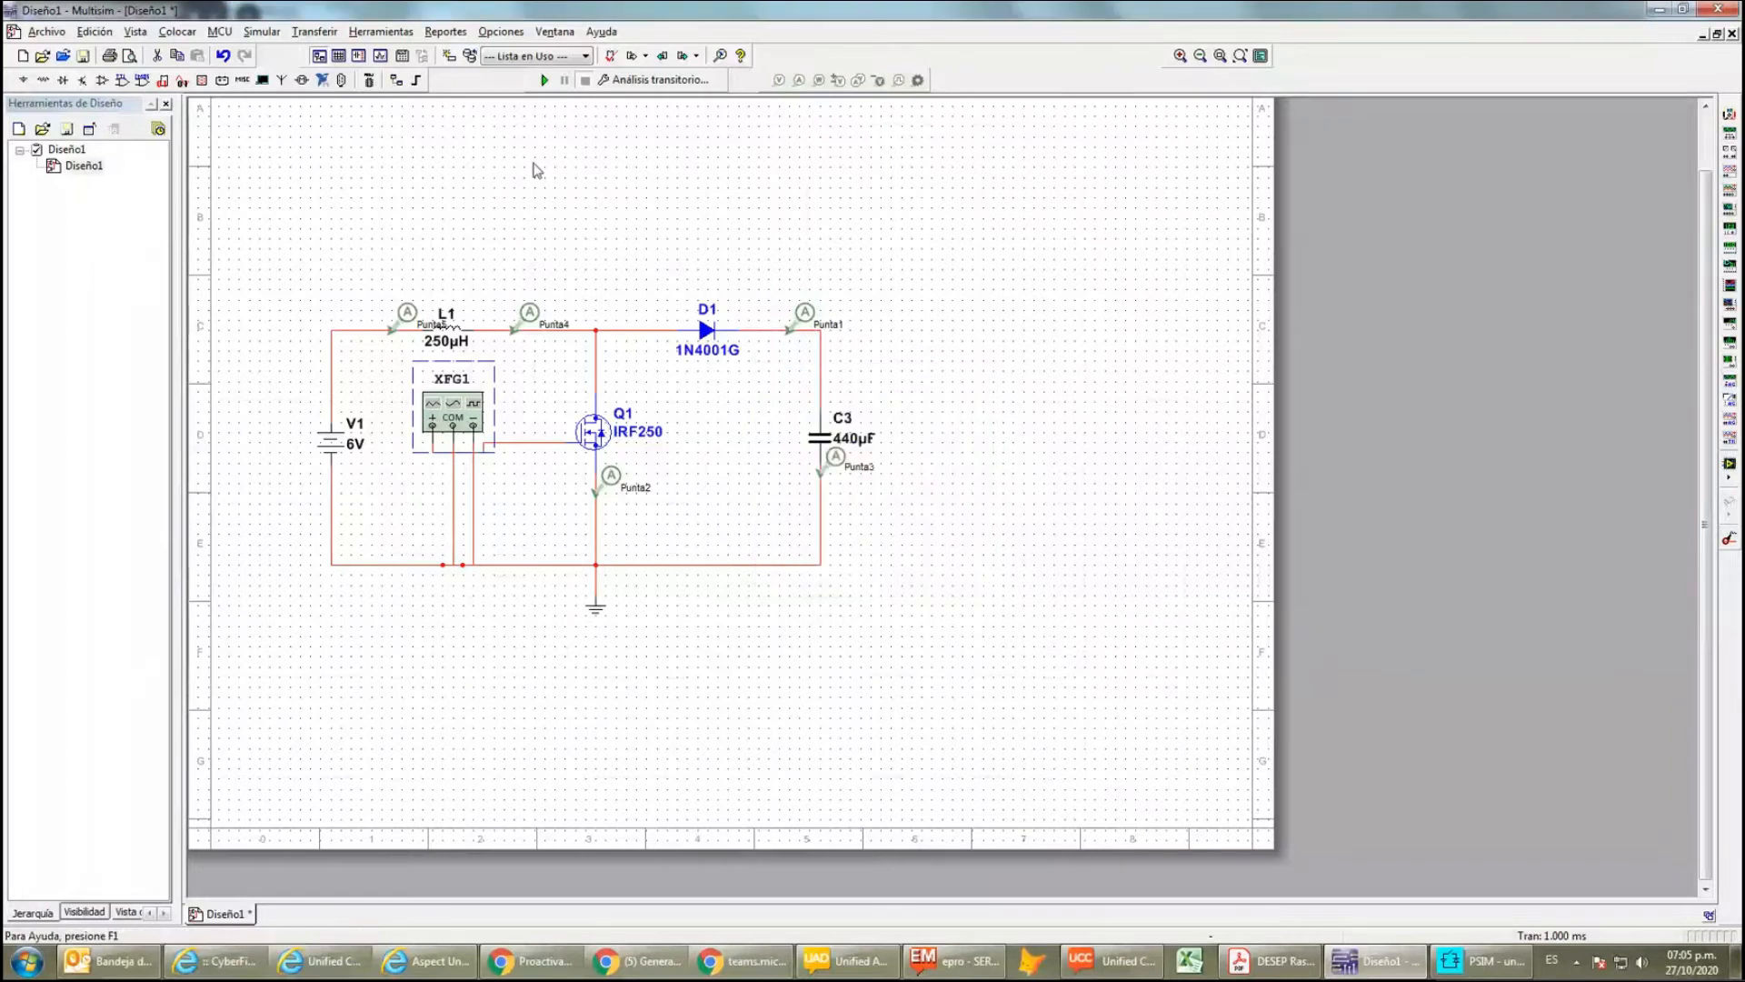
left_click(543, 80)
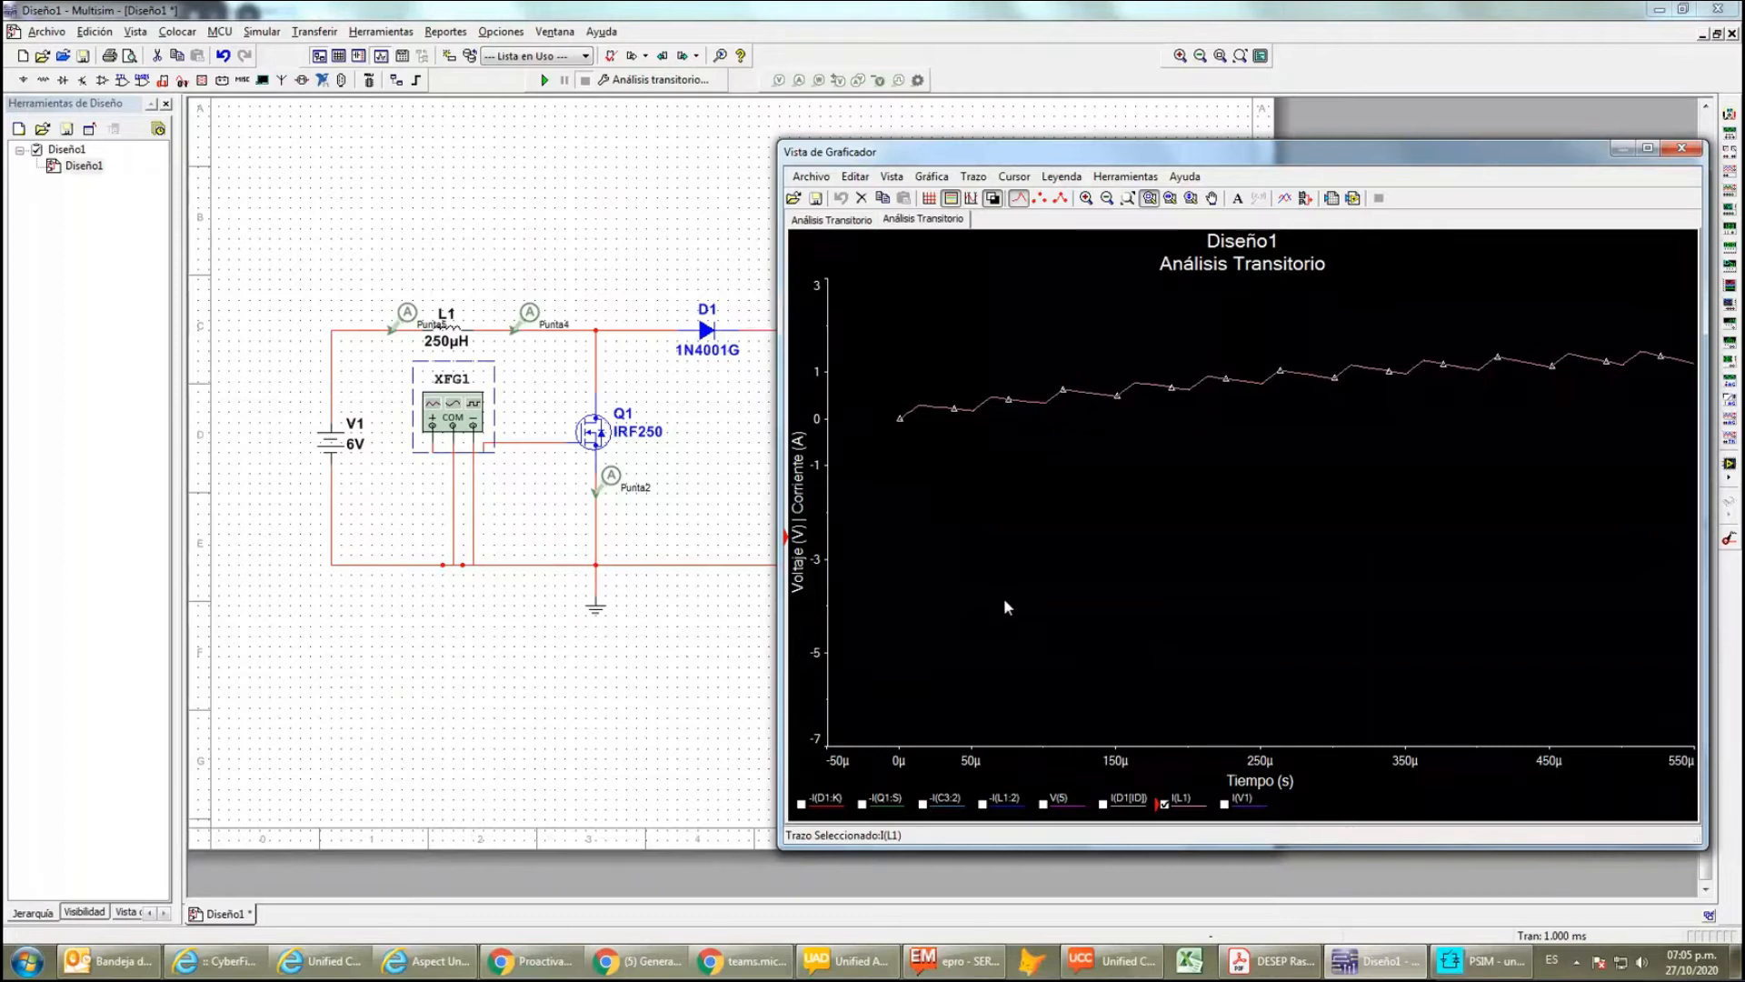
- Hide the inductor current in the new graph and display only the capacitor current trace -I(C3:2)
left_click(1163, 804)
left_click(1224, 803)
left_click(1224, 803)
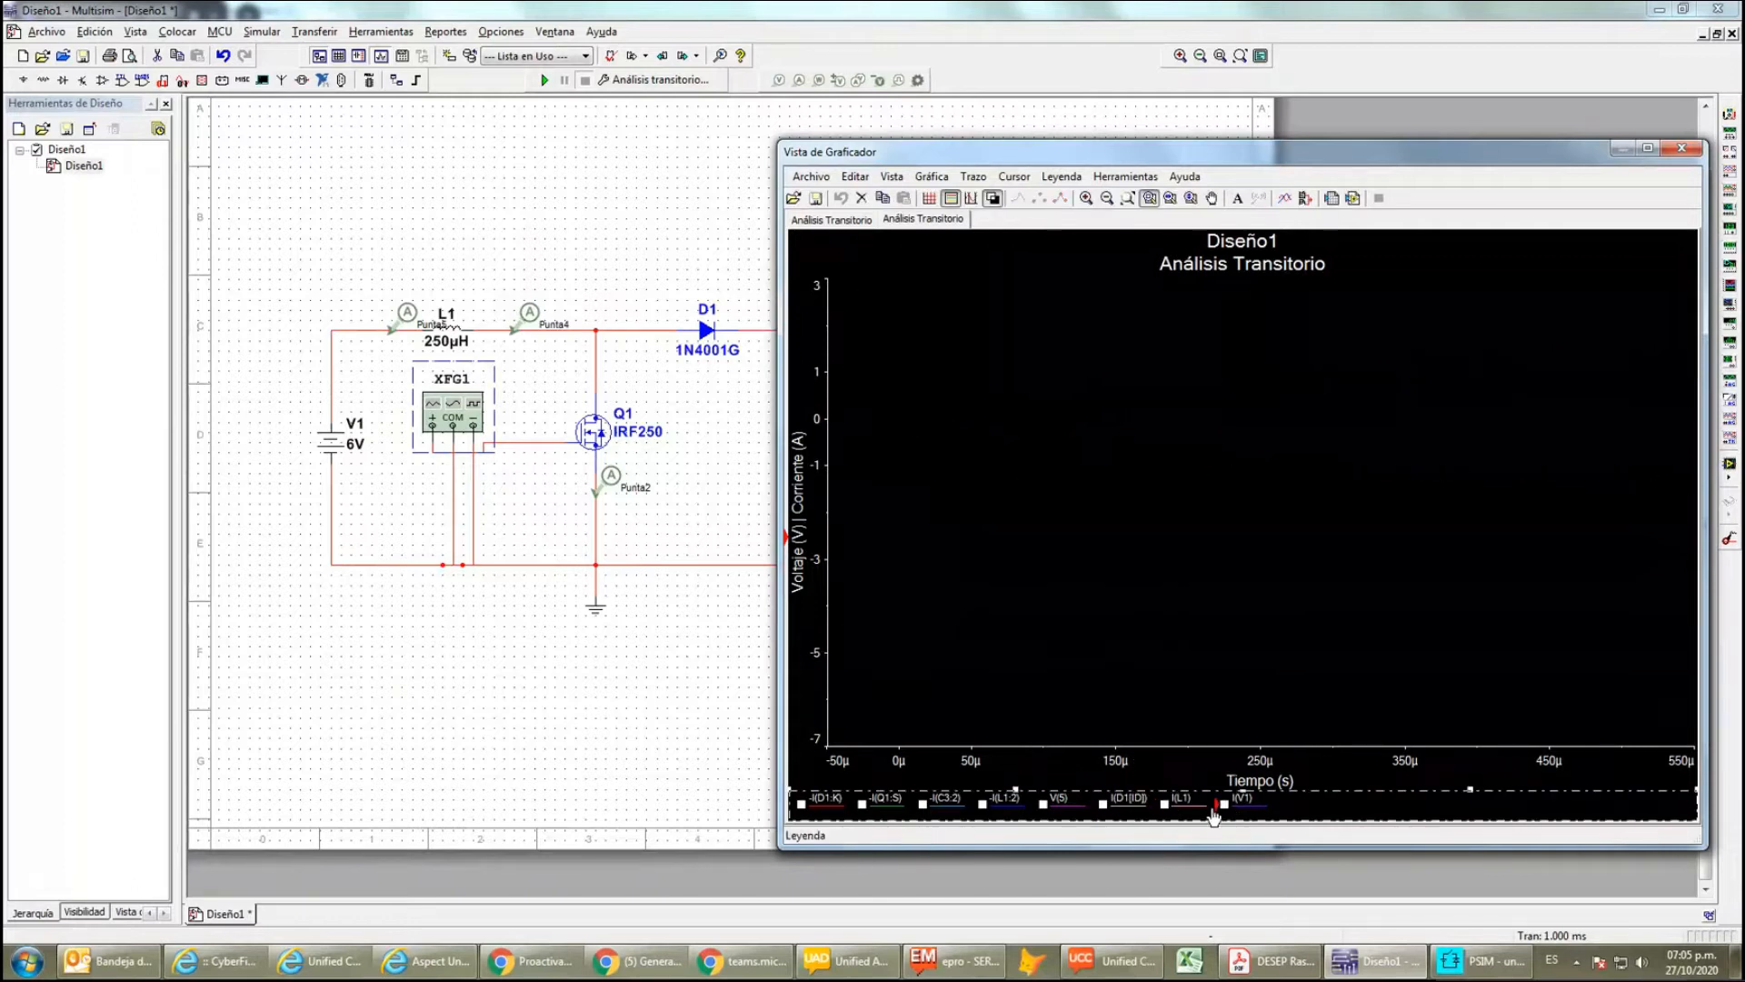
left_click(923, 804)
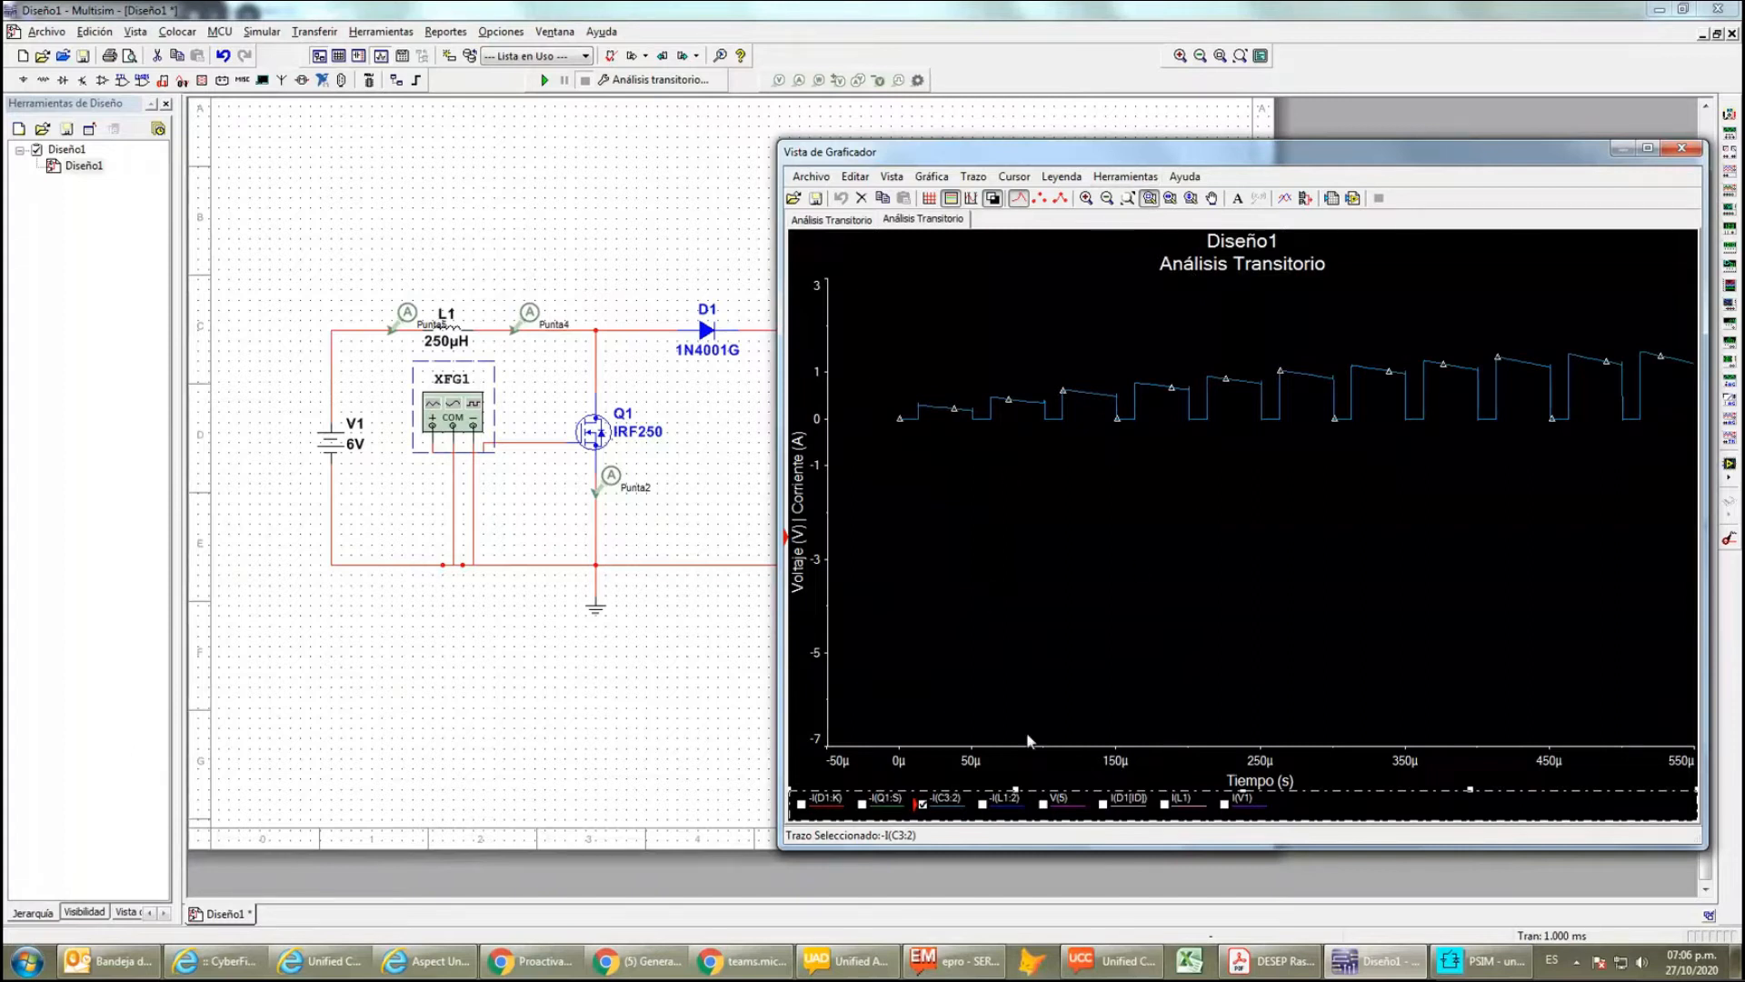
- Display the MOSFET current -I(Q1:S) in place of the capacitor current, followed by the diode current -I(D1:K) alone
left_click(862, 804)
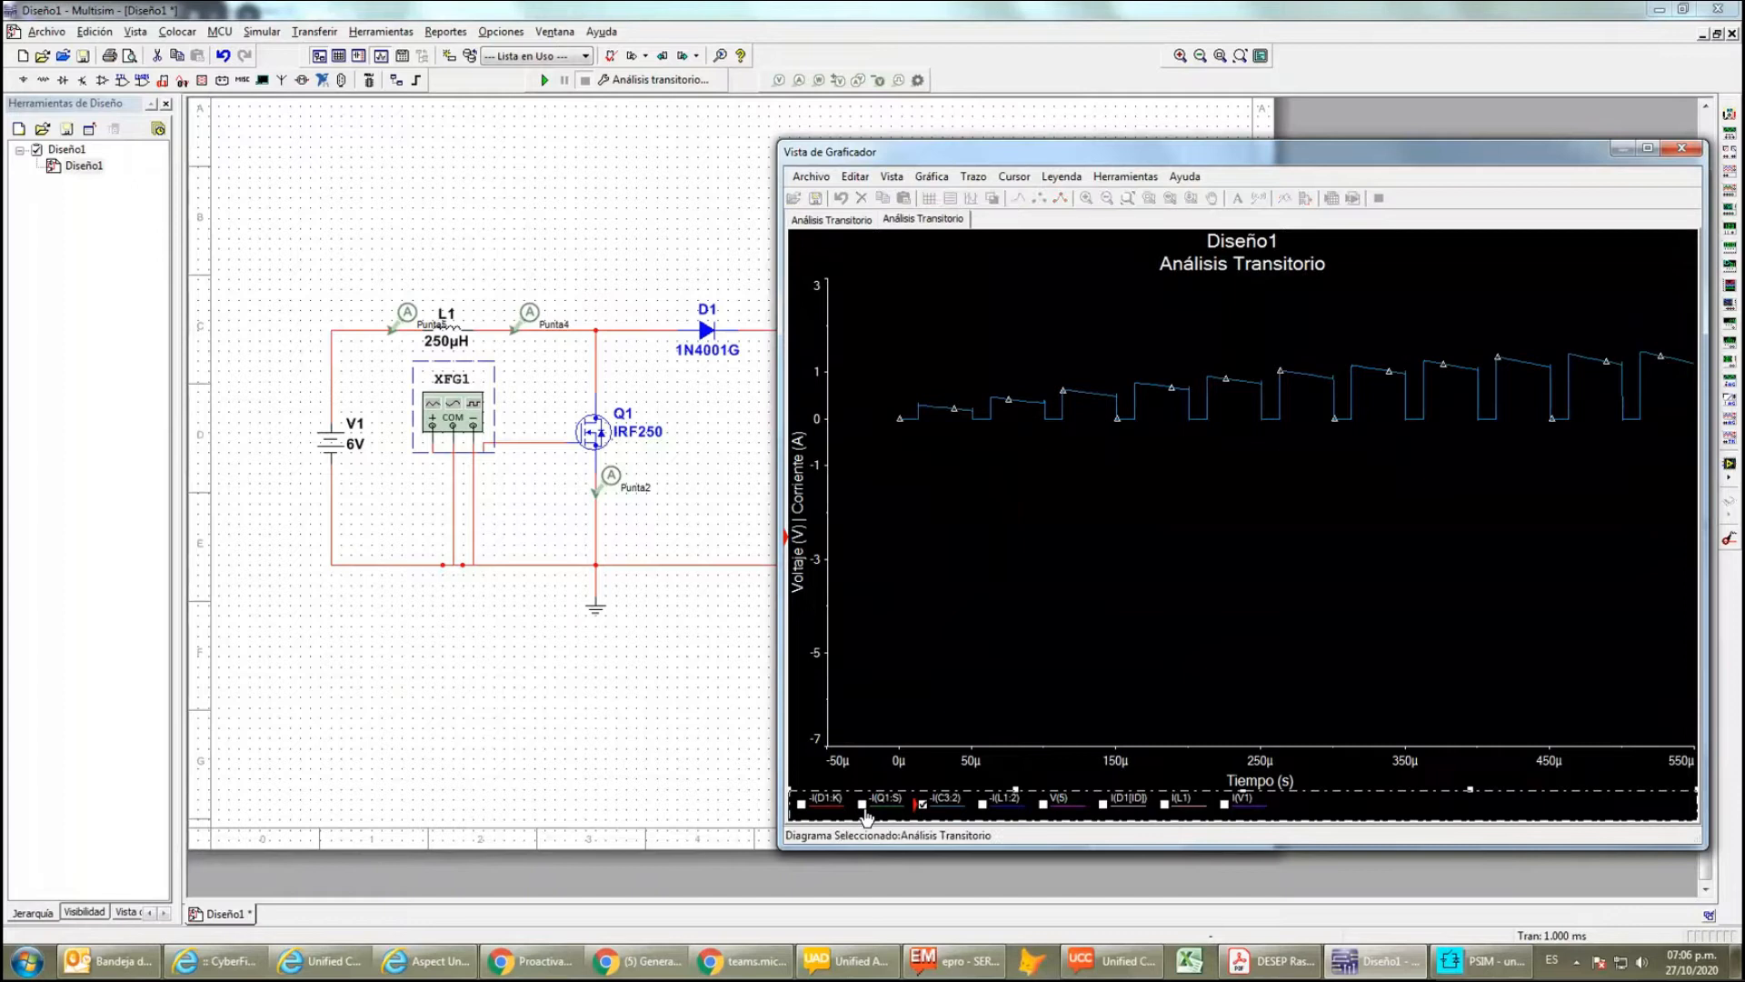
left_click(922, 804)
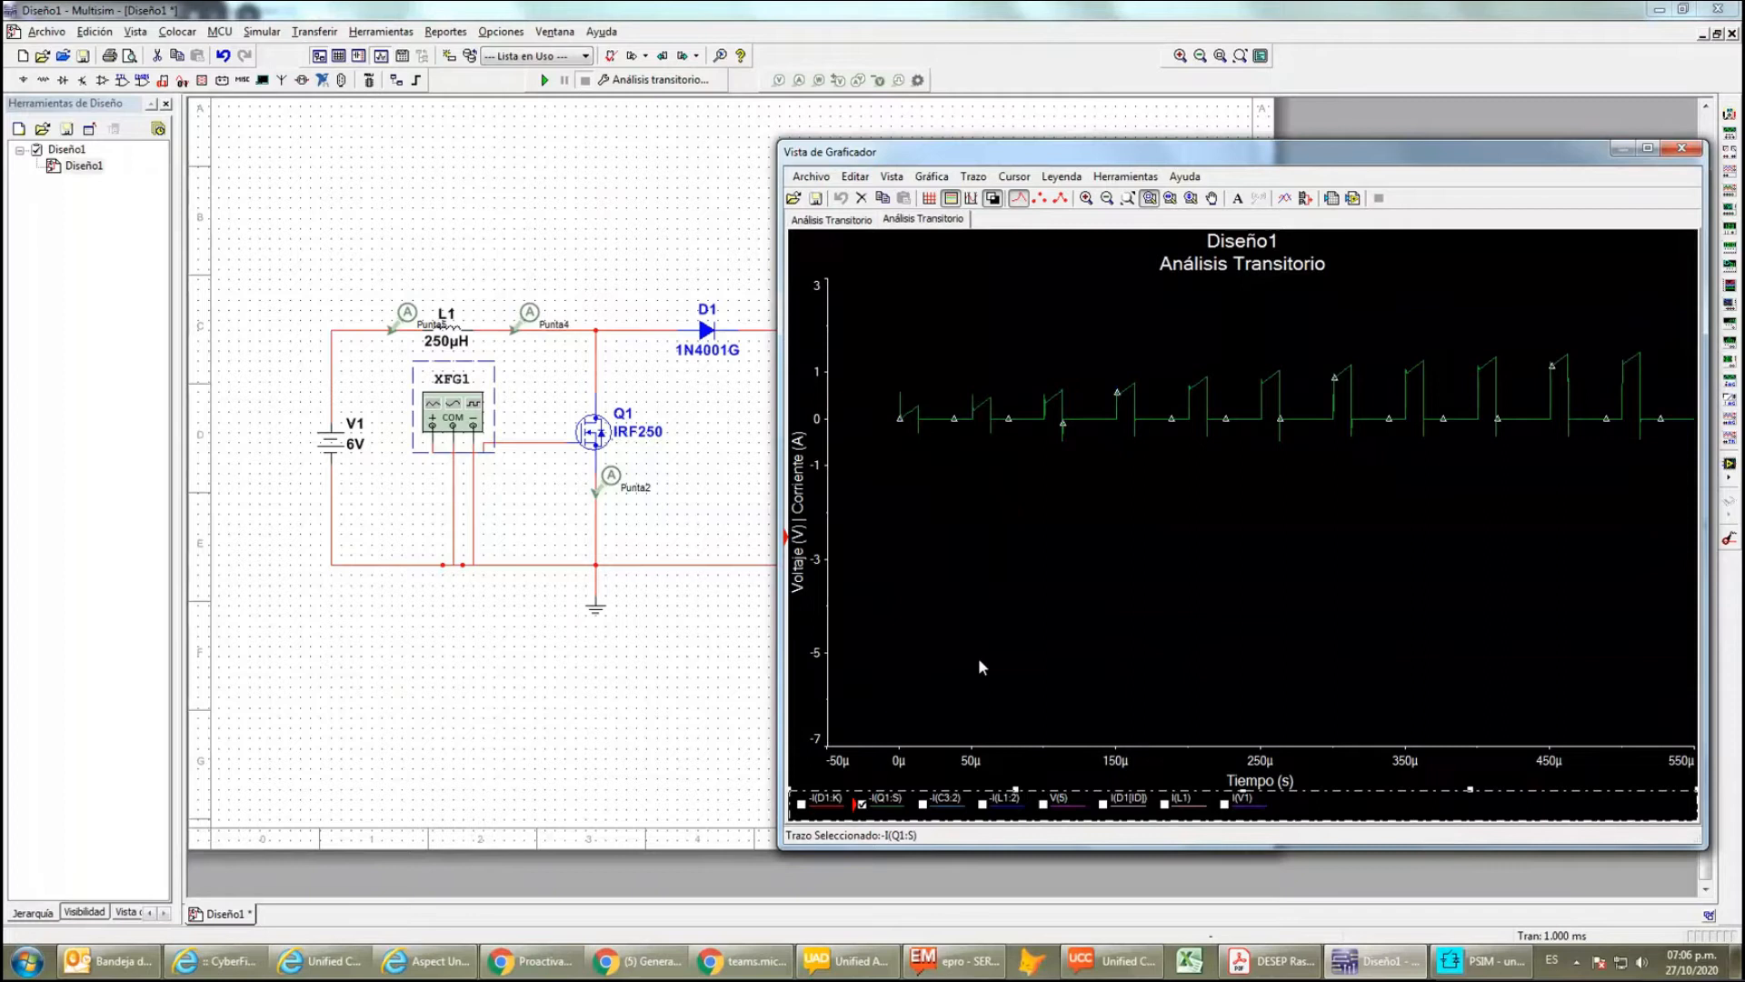
left_click(862, 804)
left_click(800, 804)
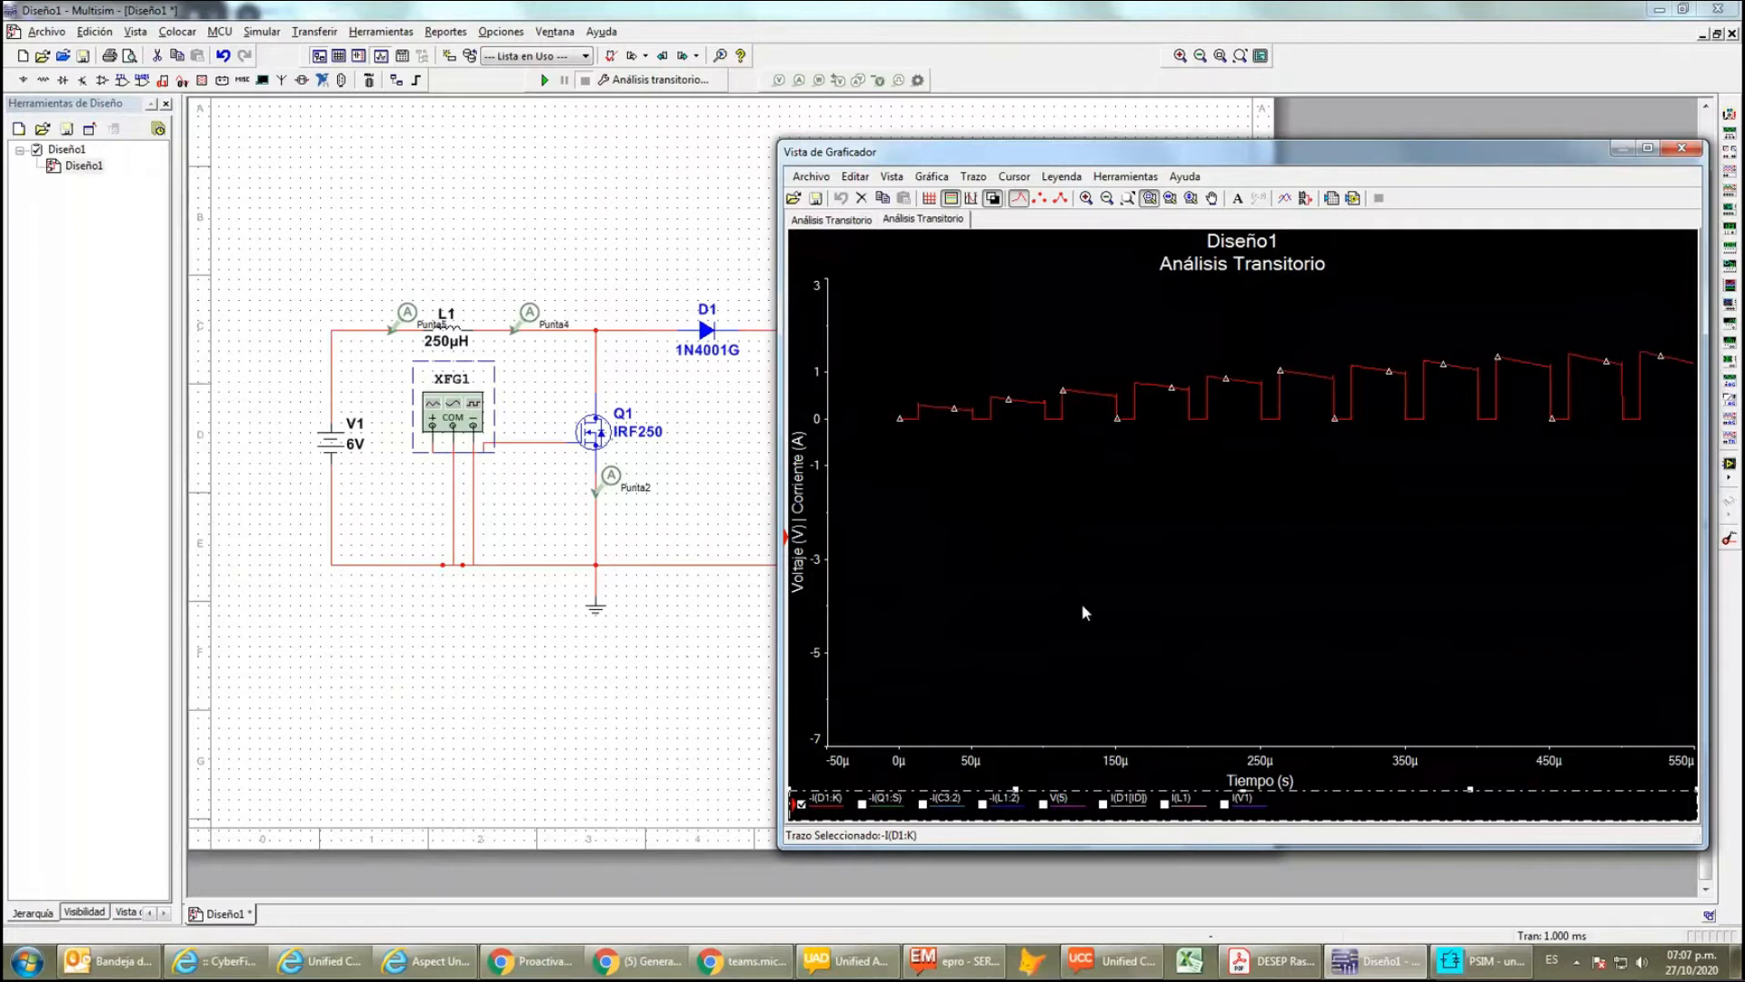
- Replace the diode current with the voltage trace V(5) and examine its waveform over a wider range
left_click(799, 804)
left_click(1043, 805)
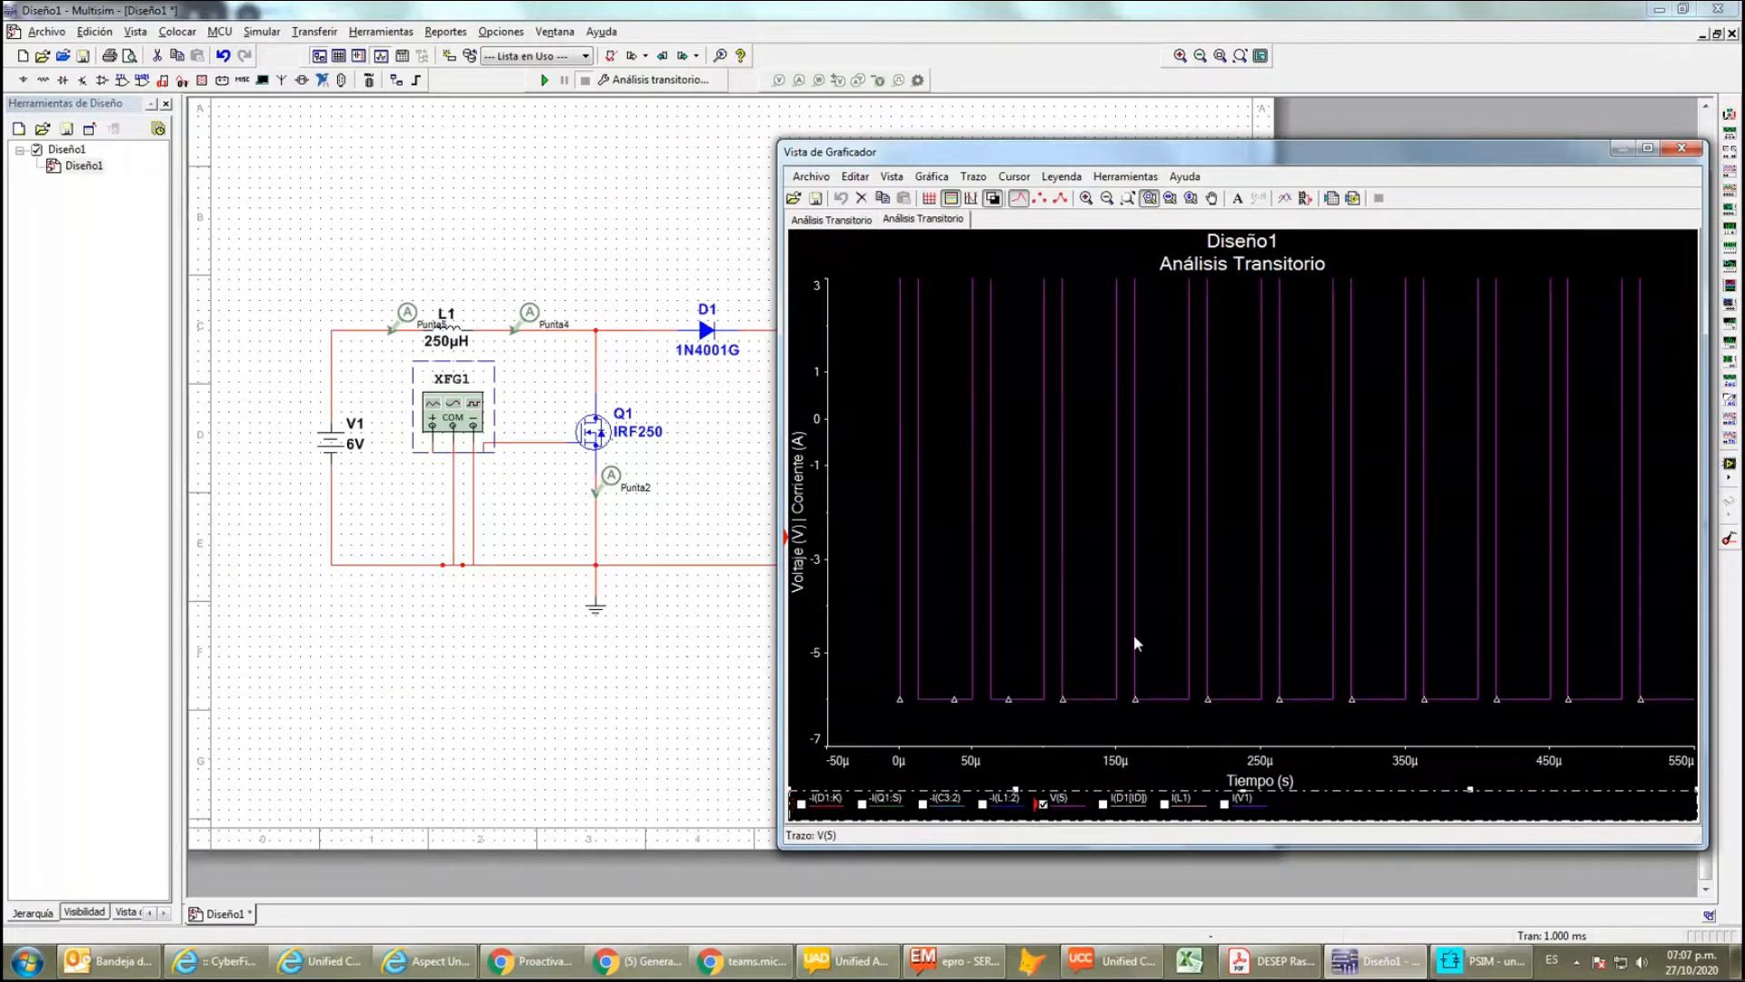
scroll(1159, 637, "down", 2)
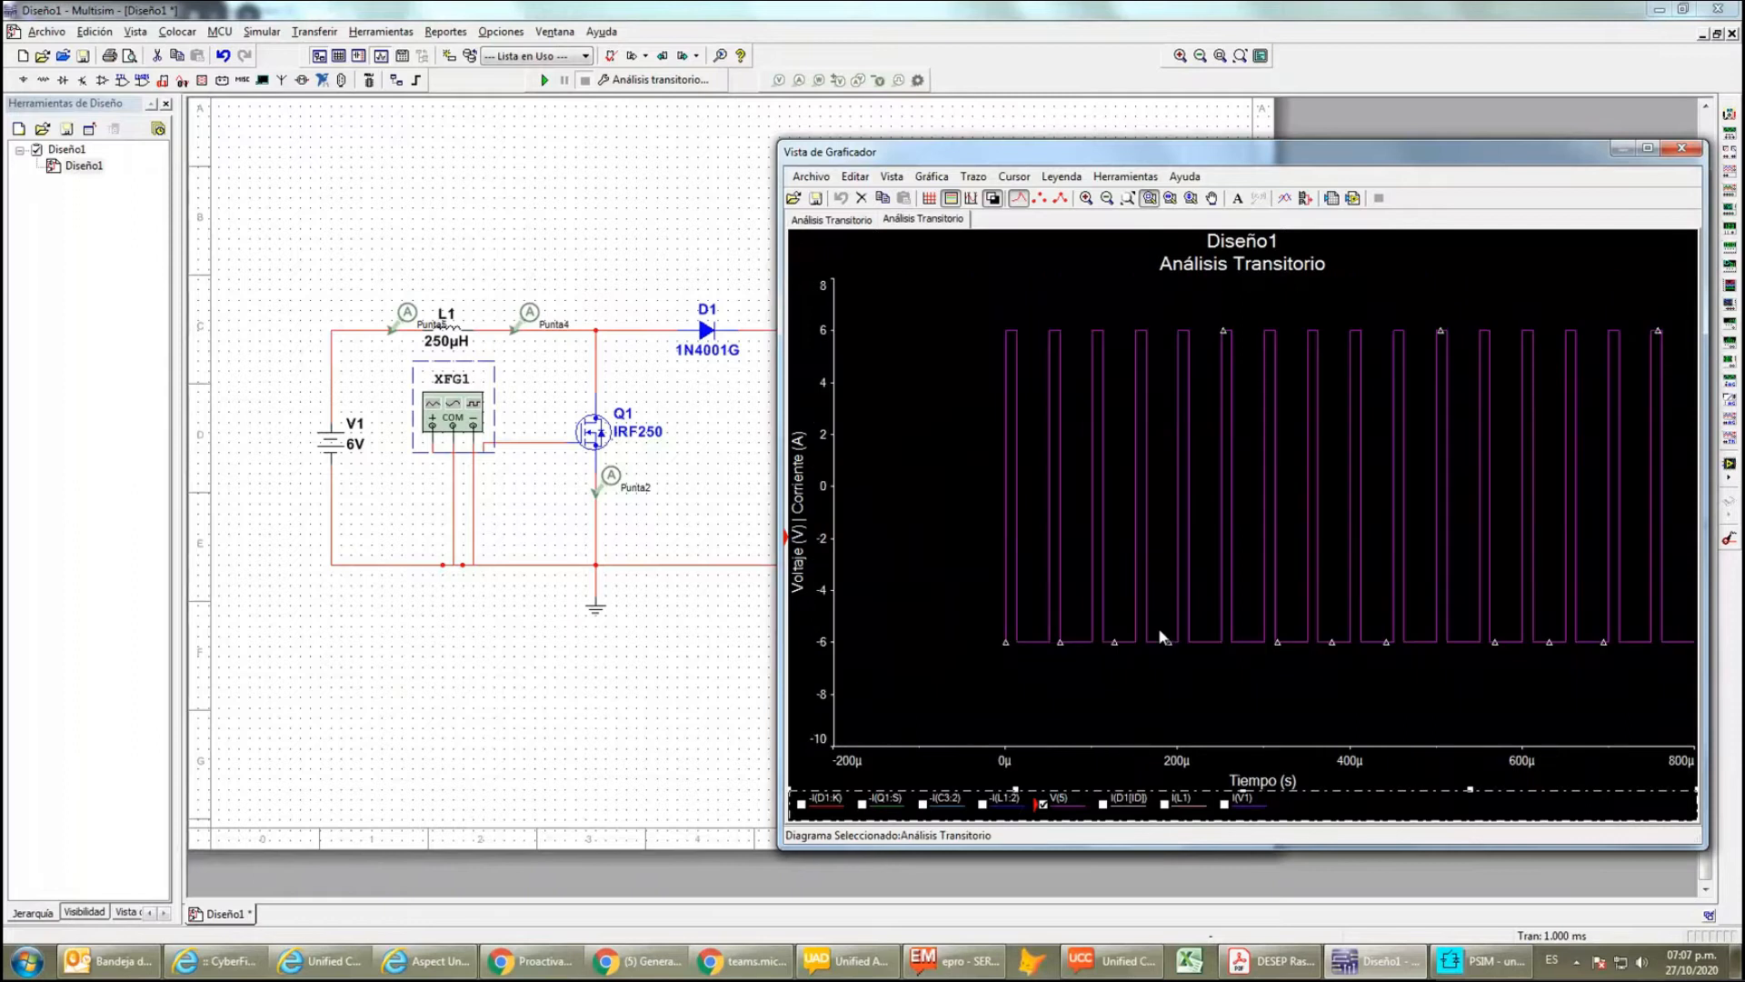
scroll(1158, 627, "up", 1)
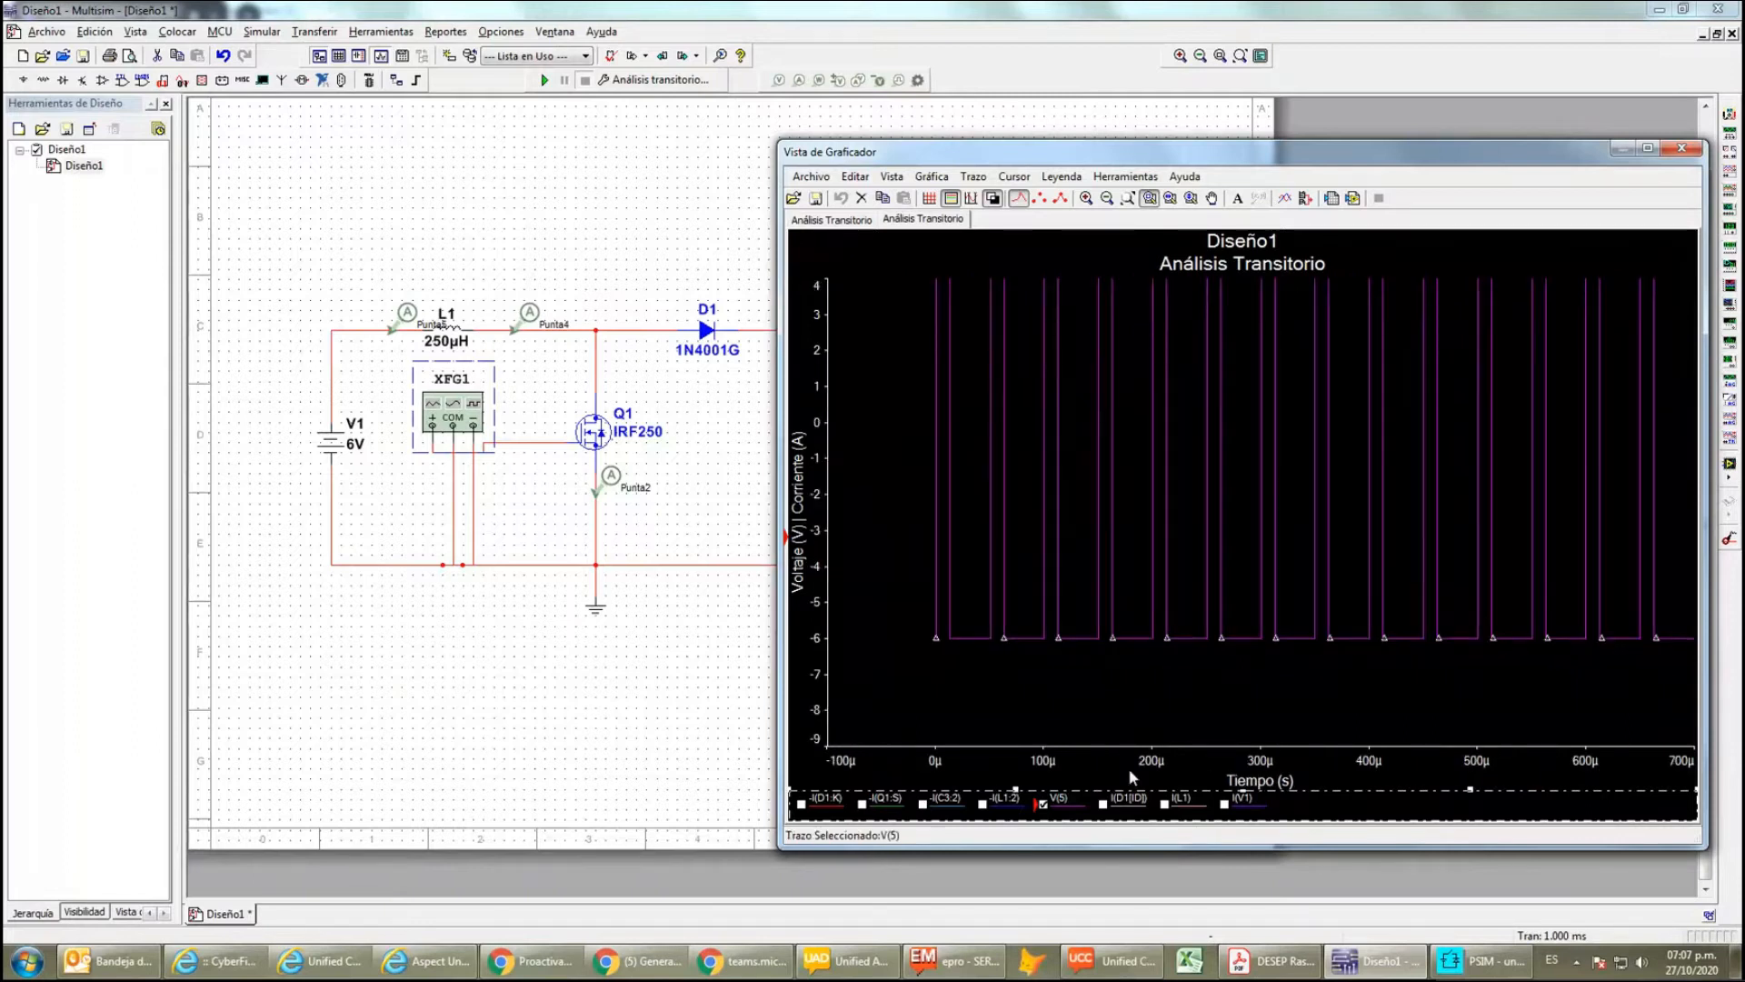
left_click(1042, 804)
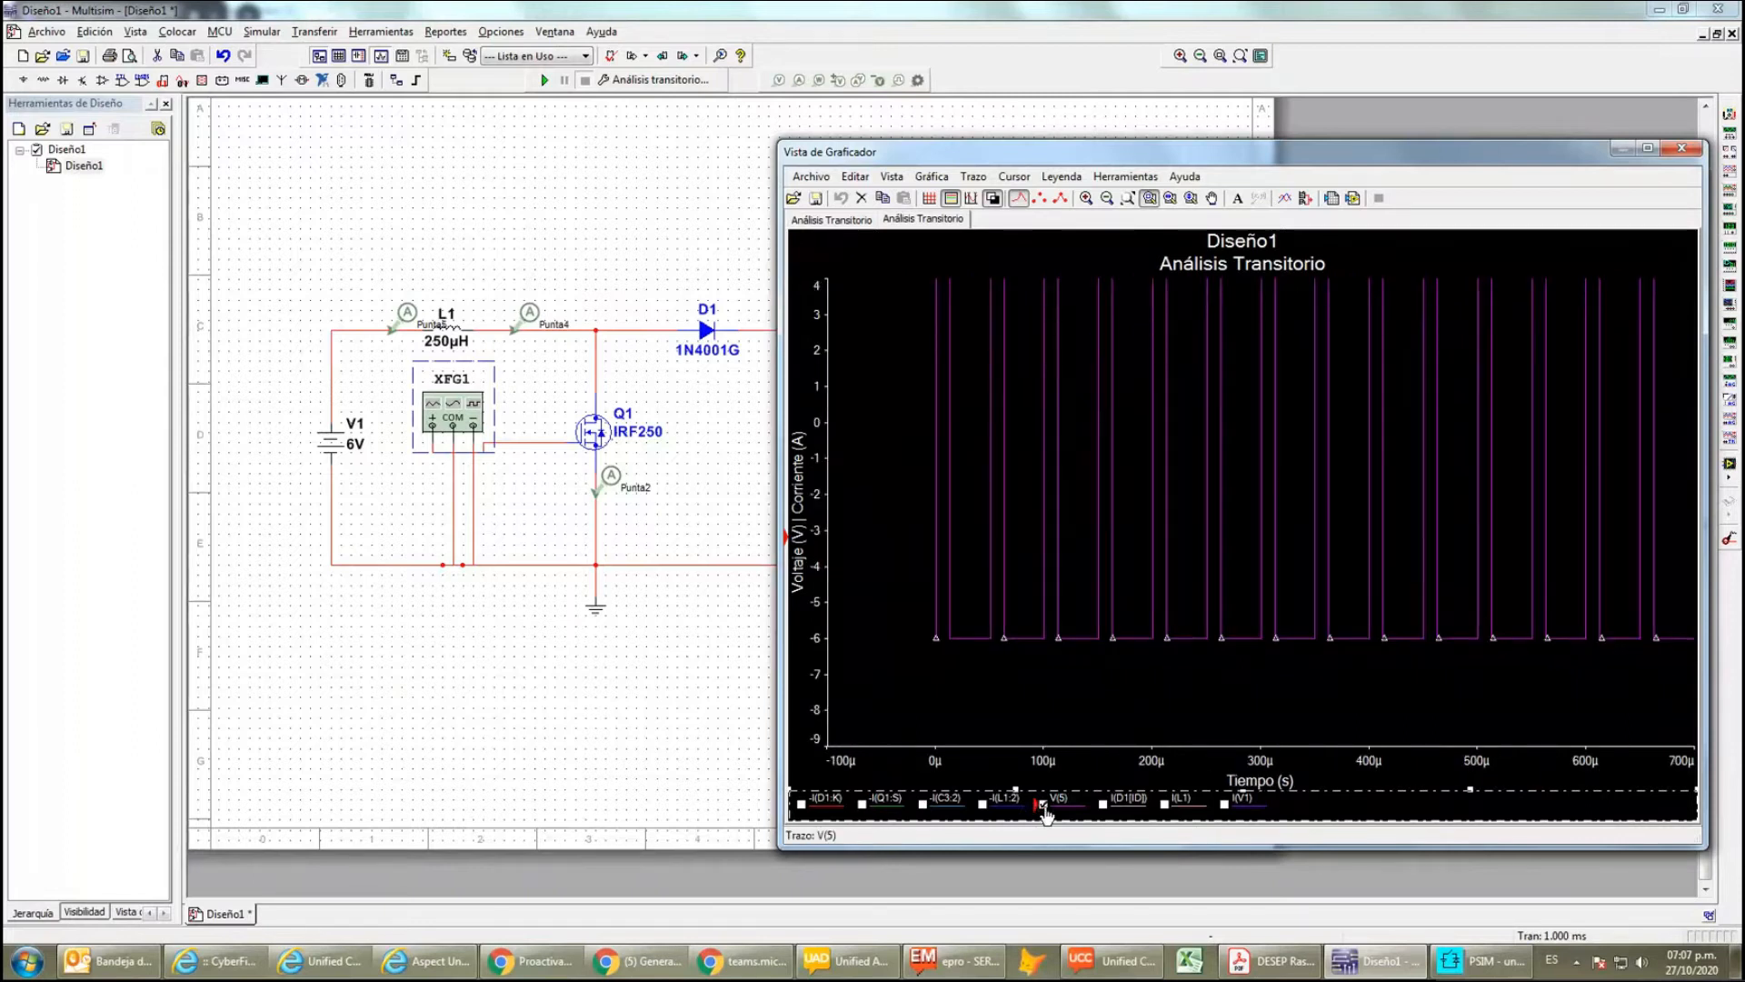
- Clear the V(5) and -I(L1:2) traces from the graph and close it
left_click(983, 804)
left_click(983, 804)
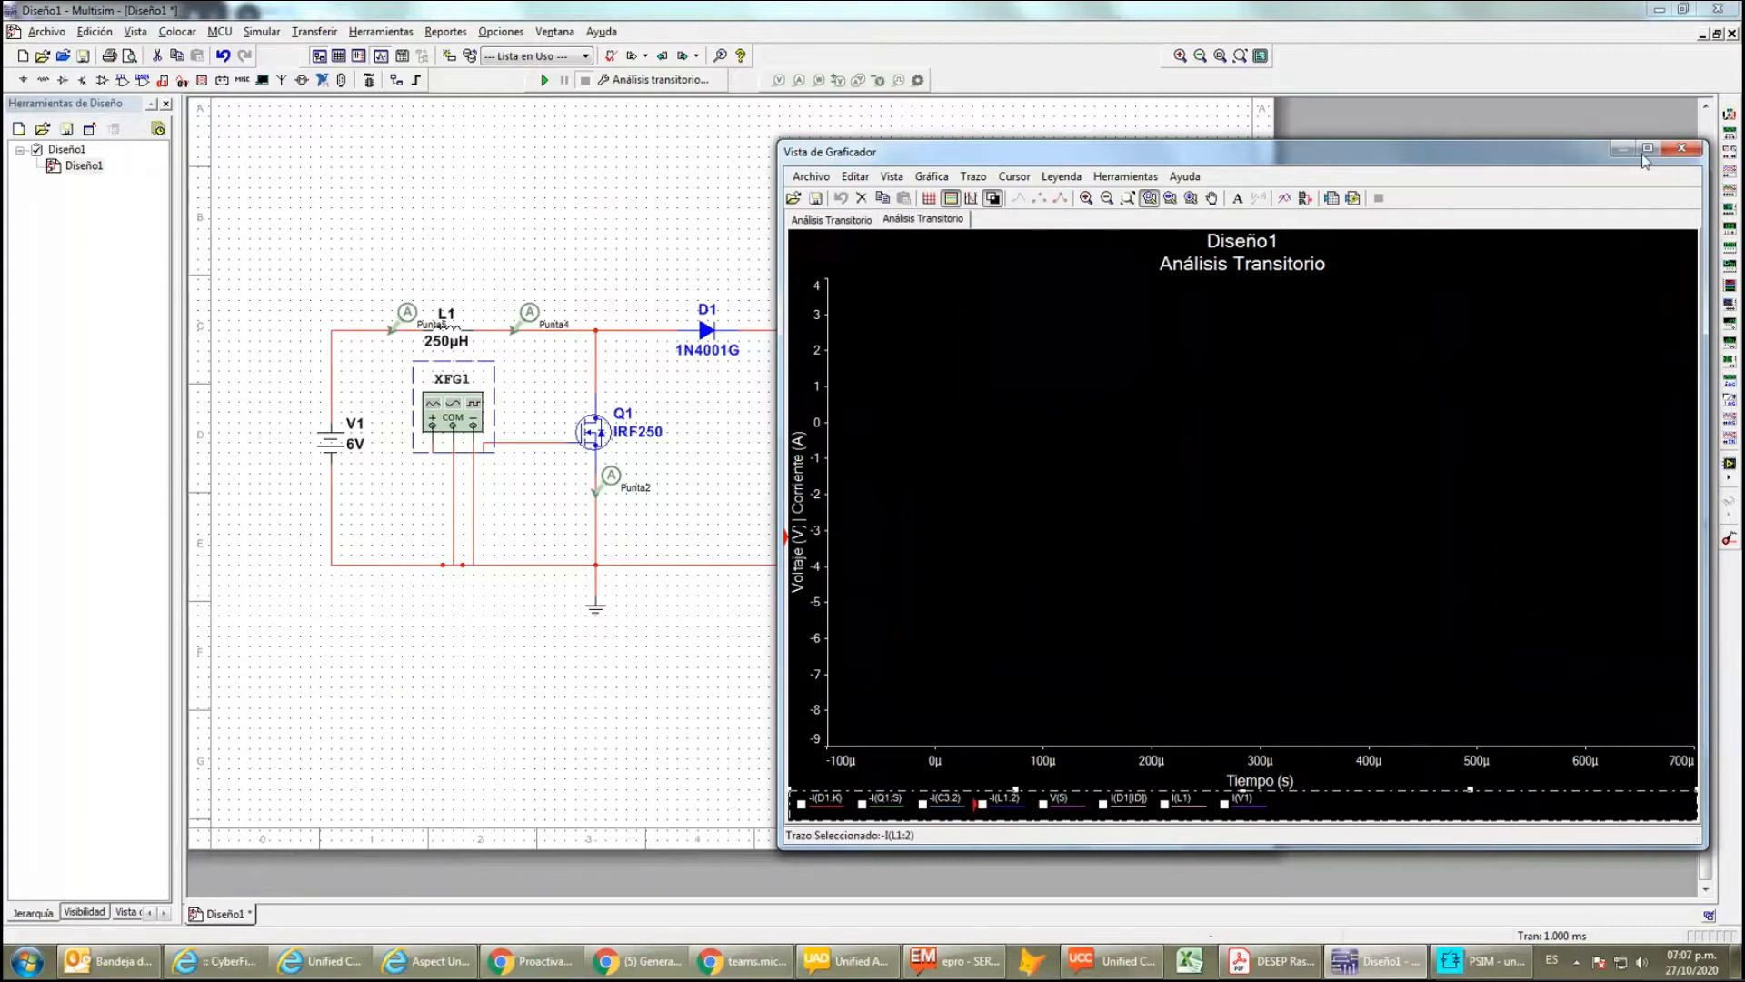
left_click(1682, 152)
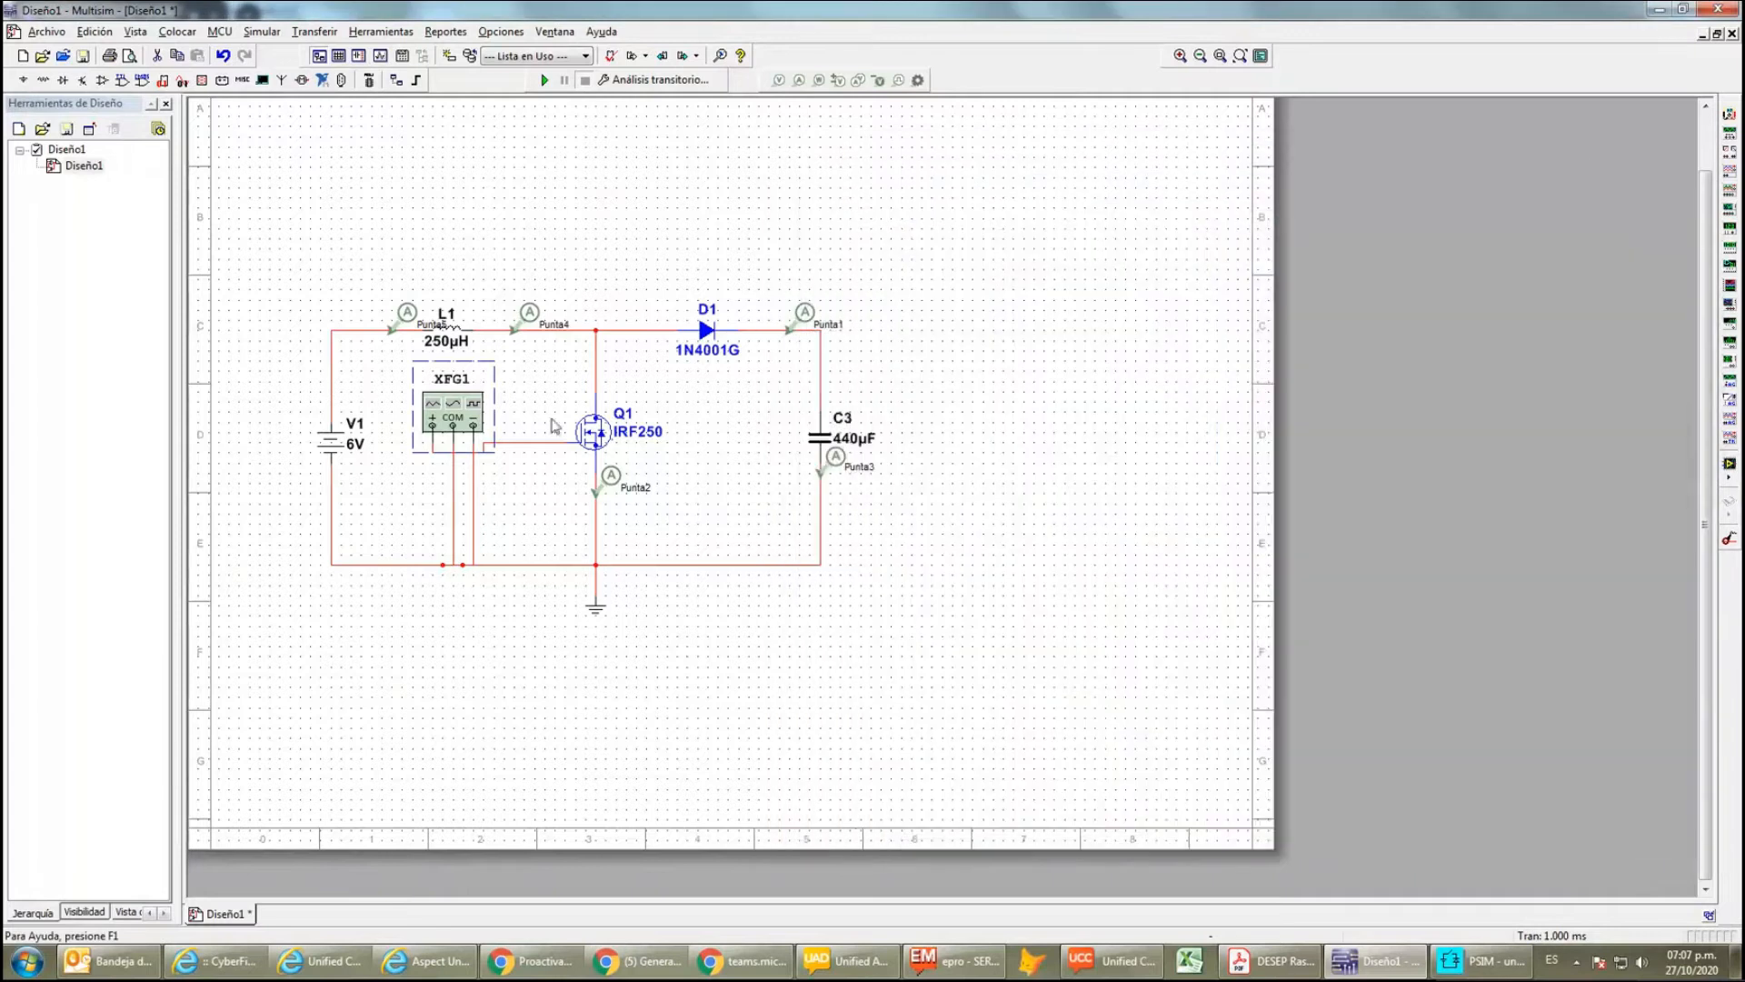
- Set the XFG1 function generator's duty cycle to 50 % and rerun the transient analysis
double_click(457, 425)
left_click(902, 474)
type("2")
key("BackSpace")
type("50")
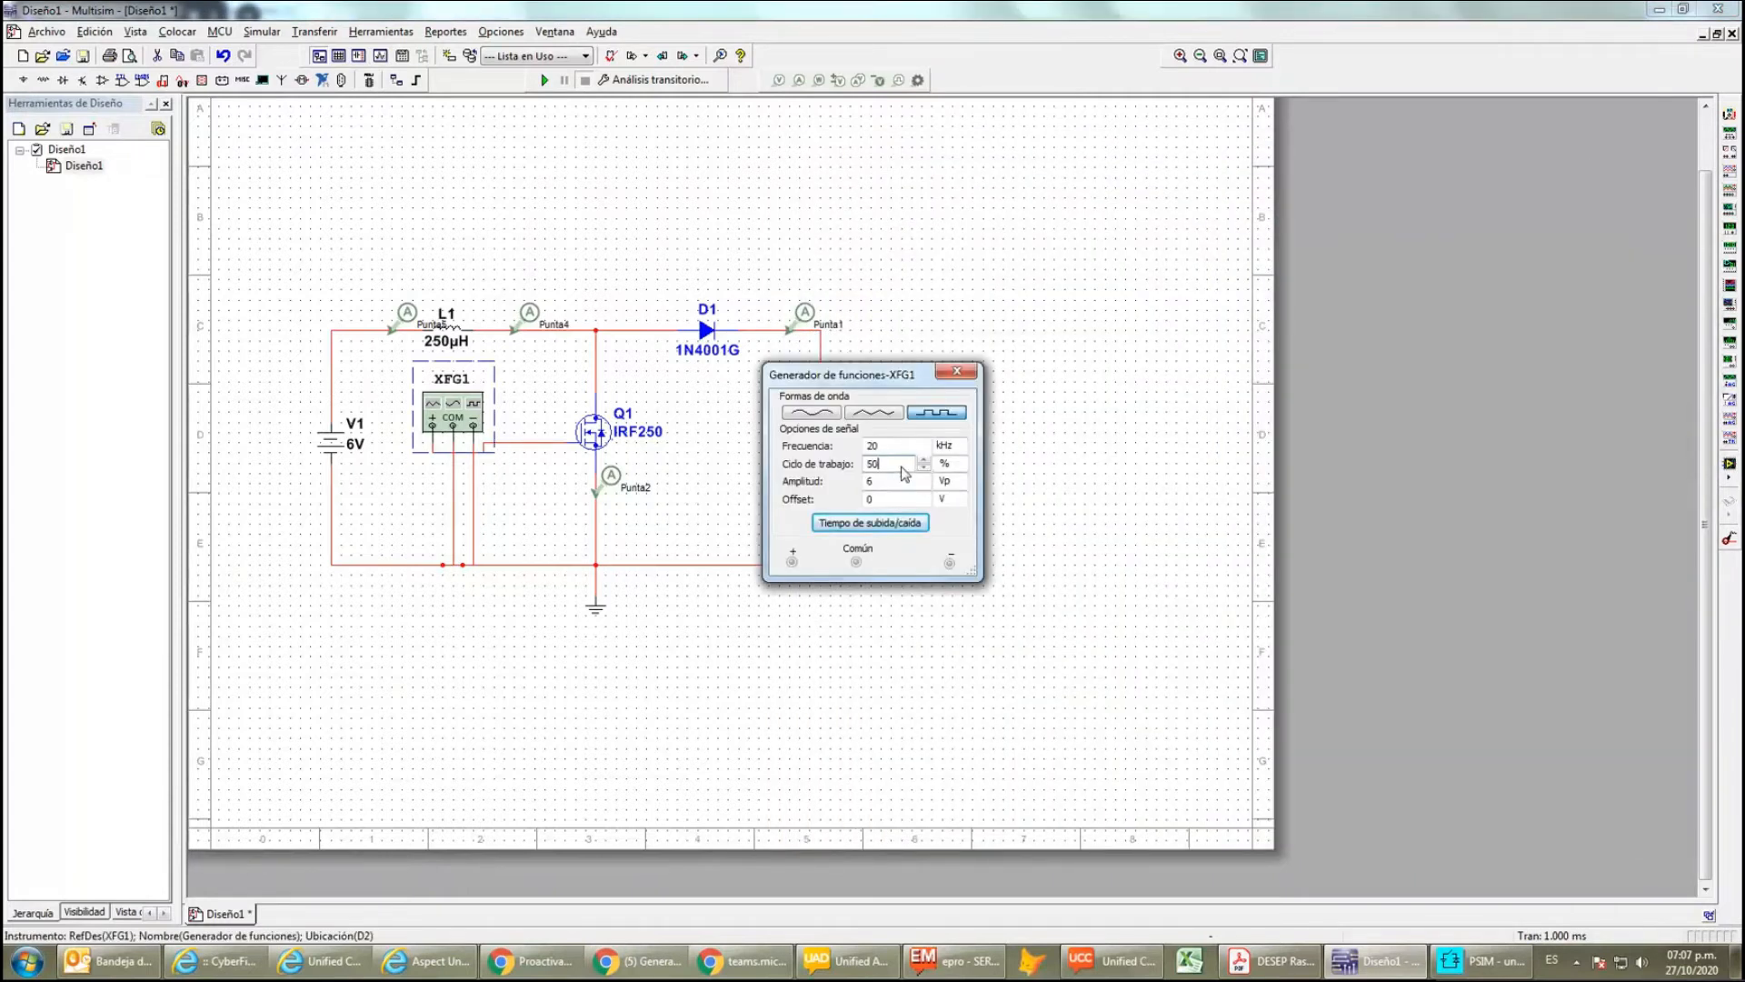
left_click(950, 373)
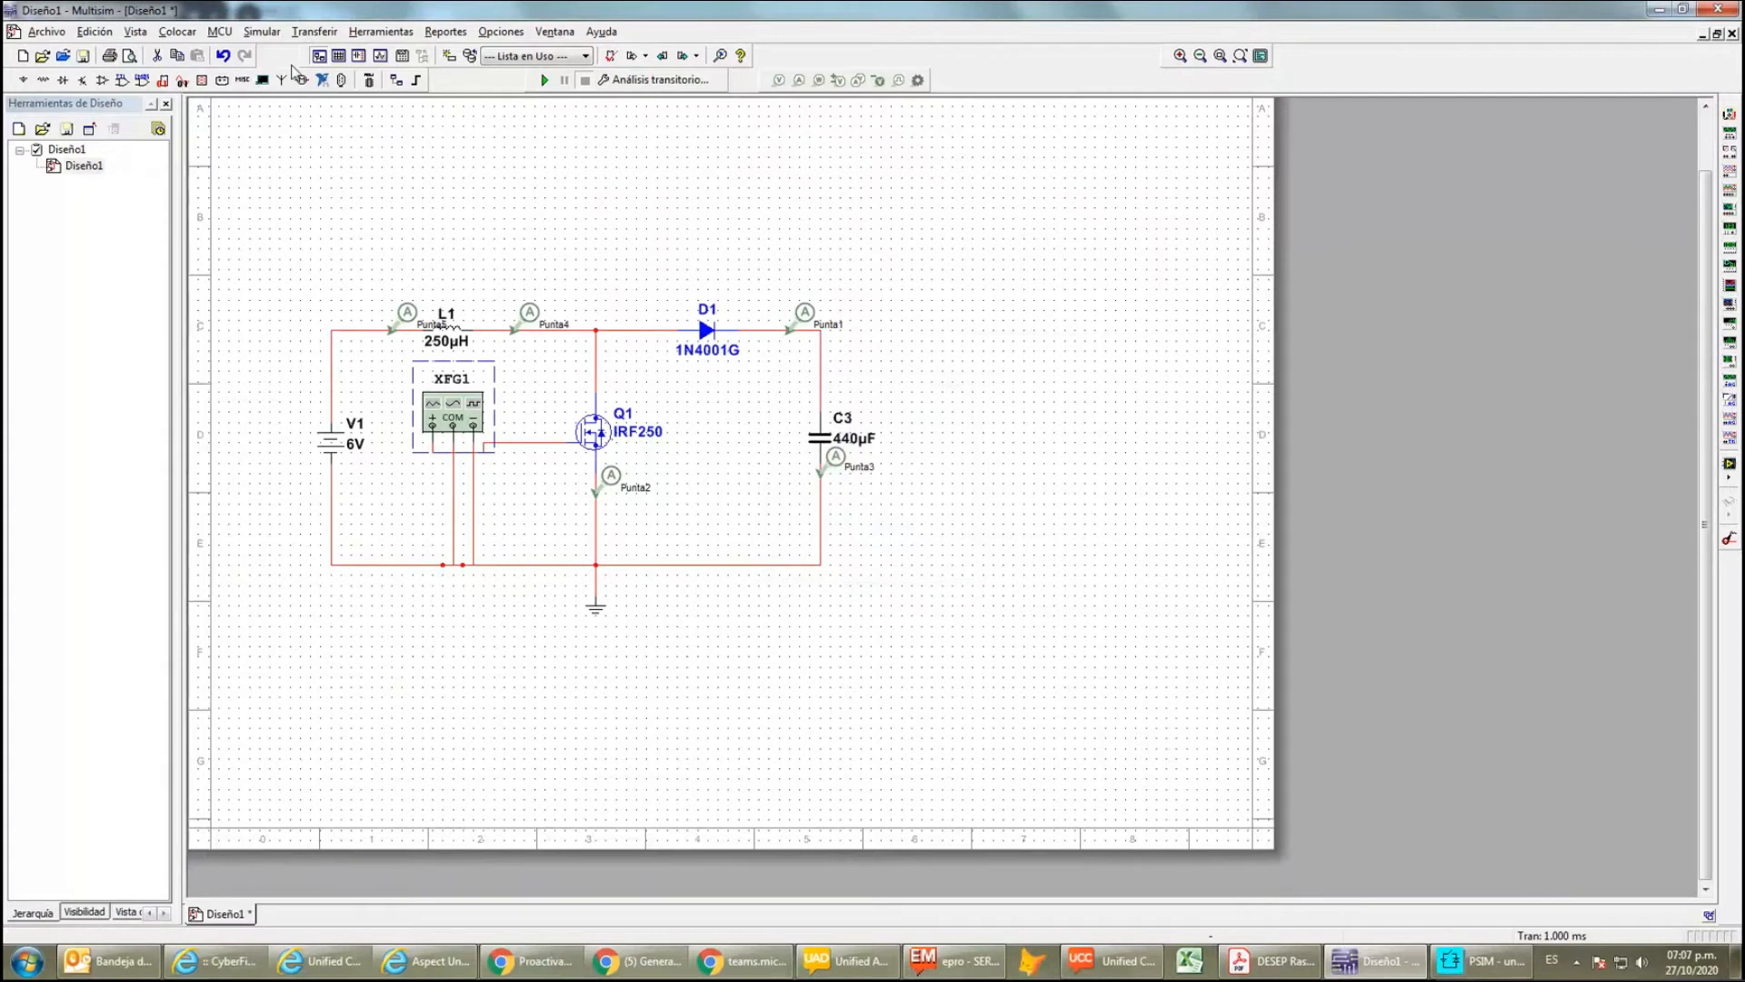
left_click(544, 80)
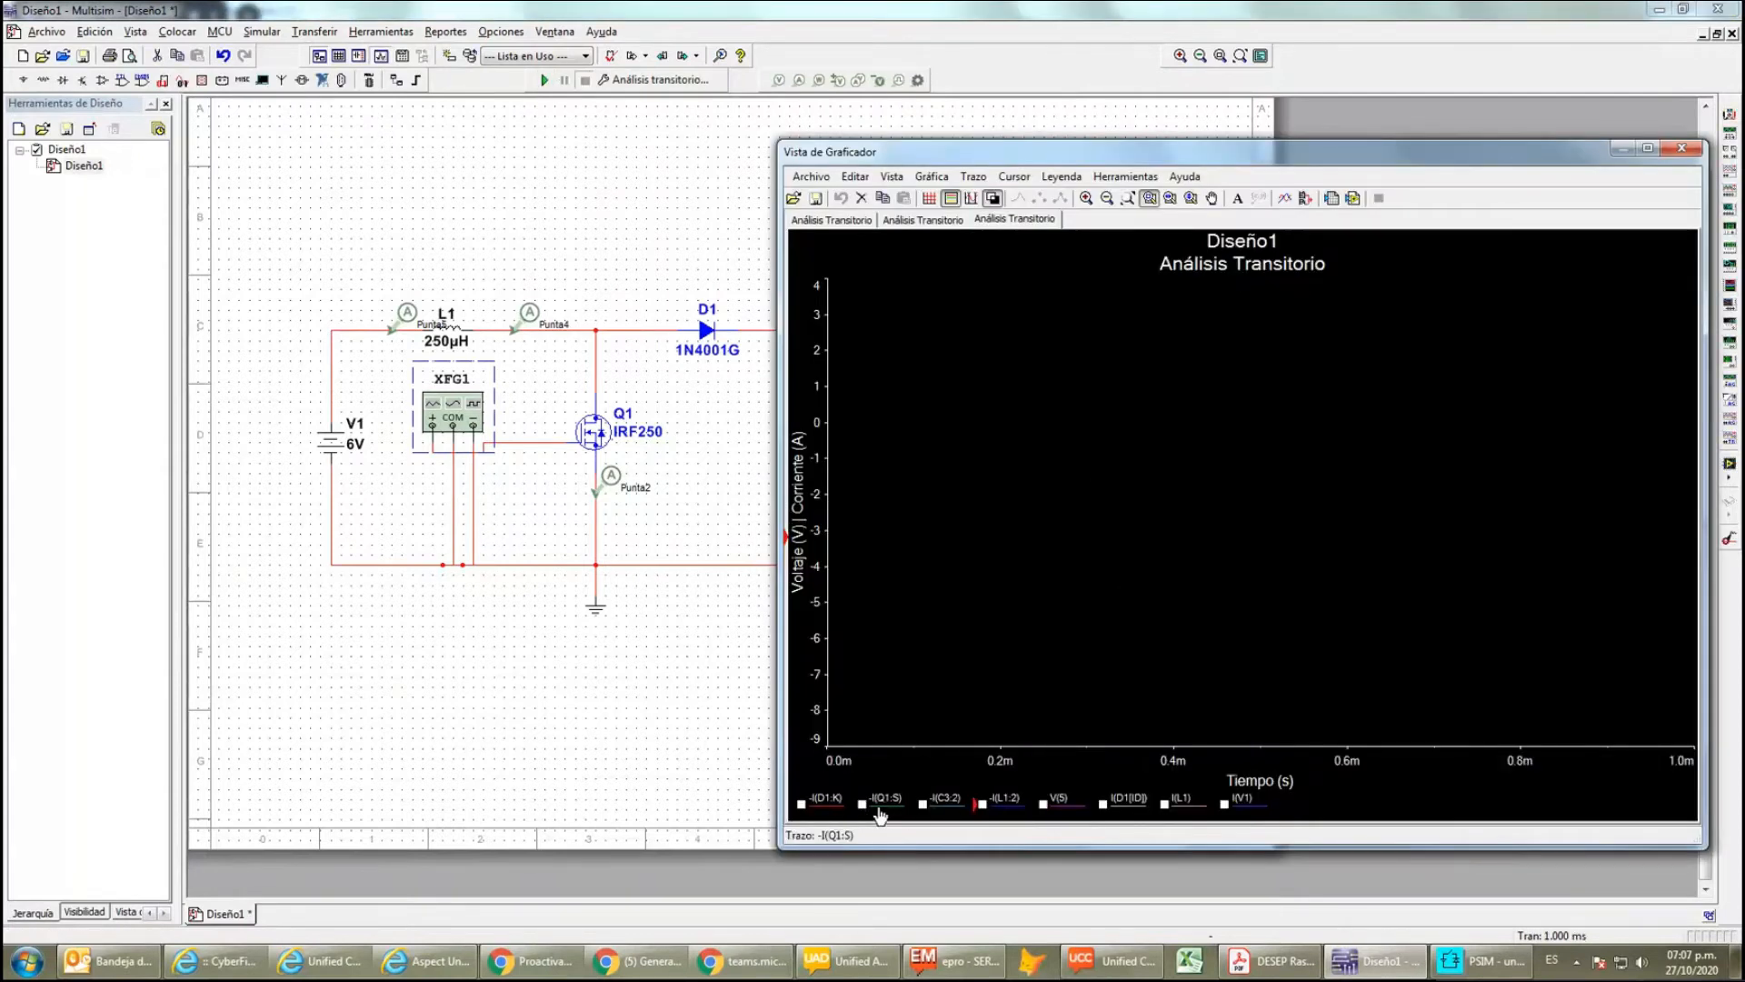
- Display the inductor current I(L1) in the new graph and examine its waveform over the full simulated time
left_click(1164, 804)
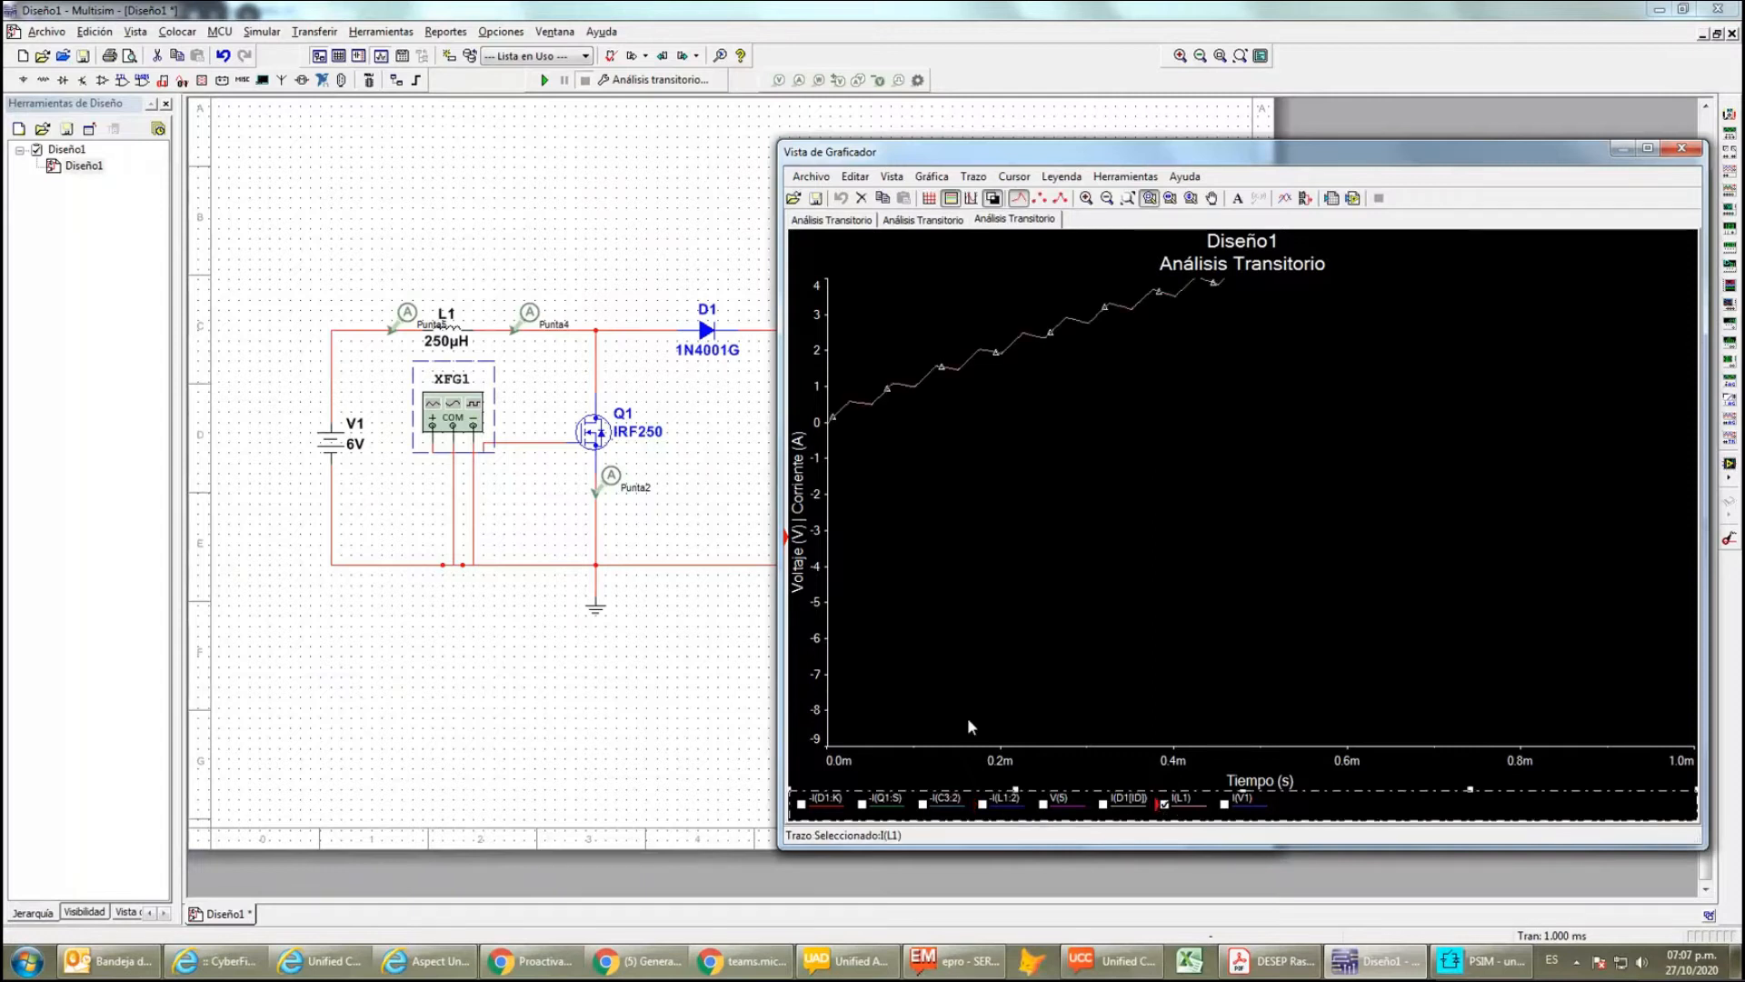
scroll(1211, 466, "up", 1)
scroll(1211, 465, "down", 4)
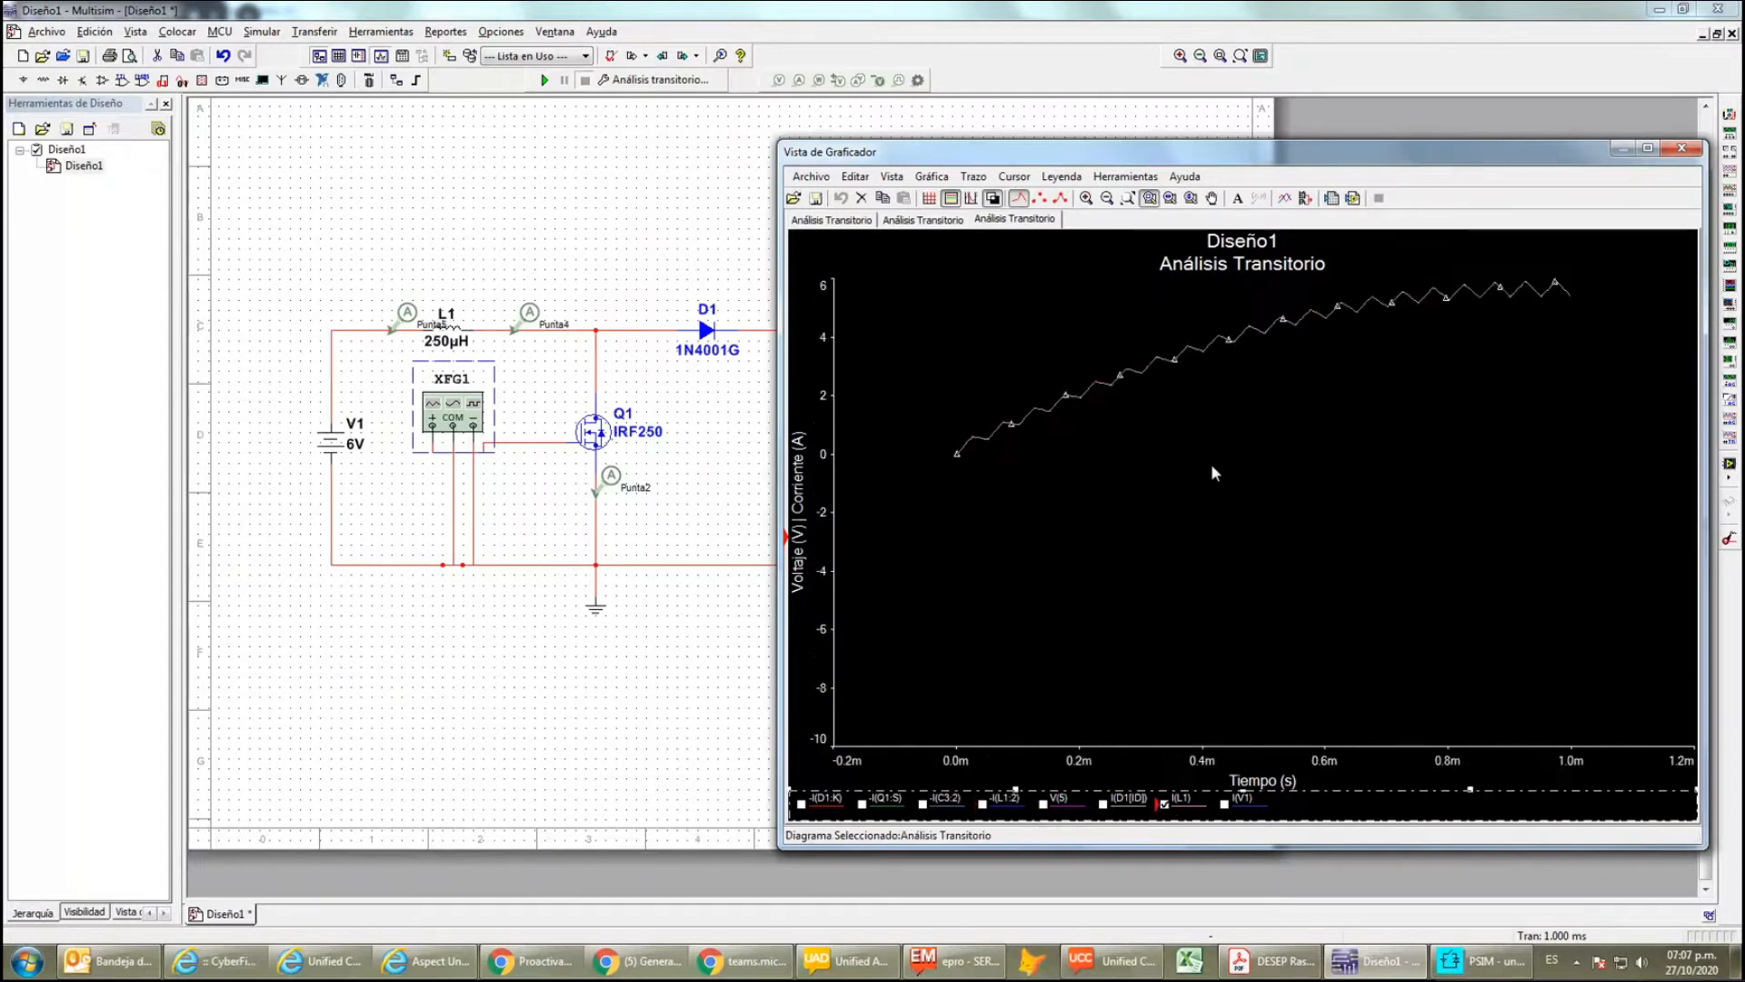
scroll(1213, 468, "up", 2)
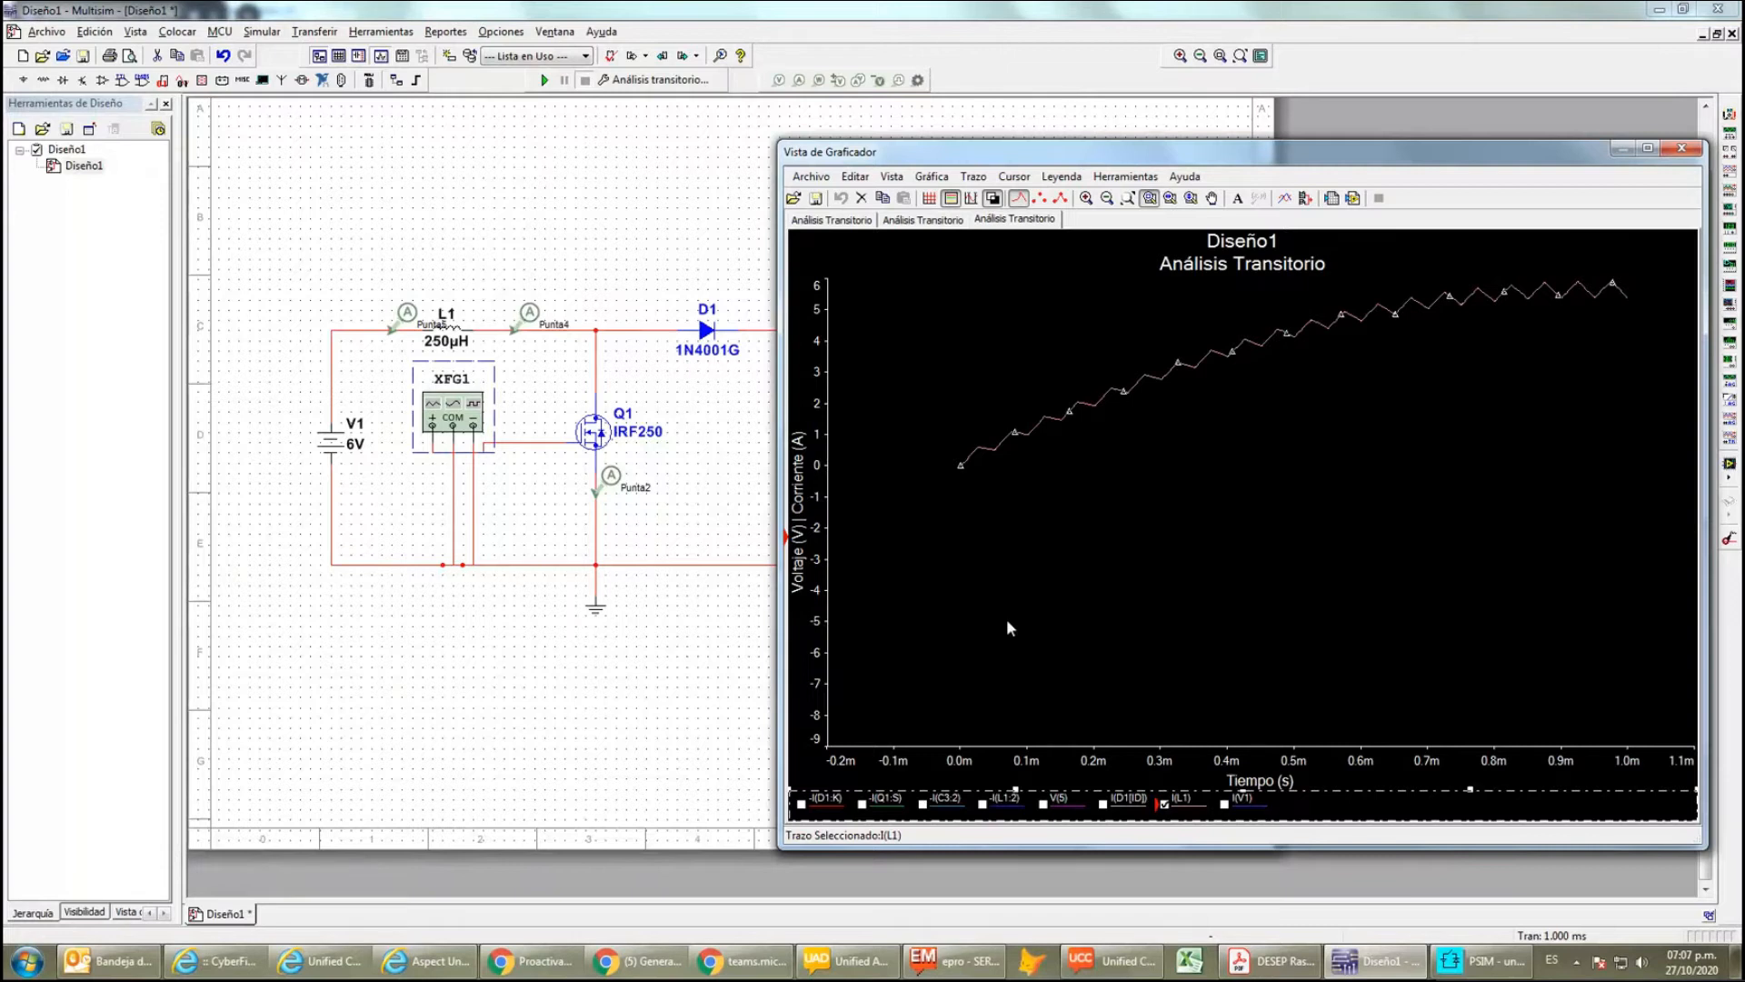
- Hide the inductor current, check the source current I(V1) and display the diode current I(D1[ID]) alone
left_click(1164, 803)
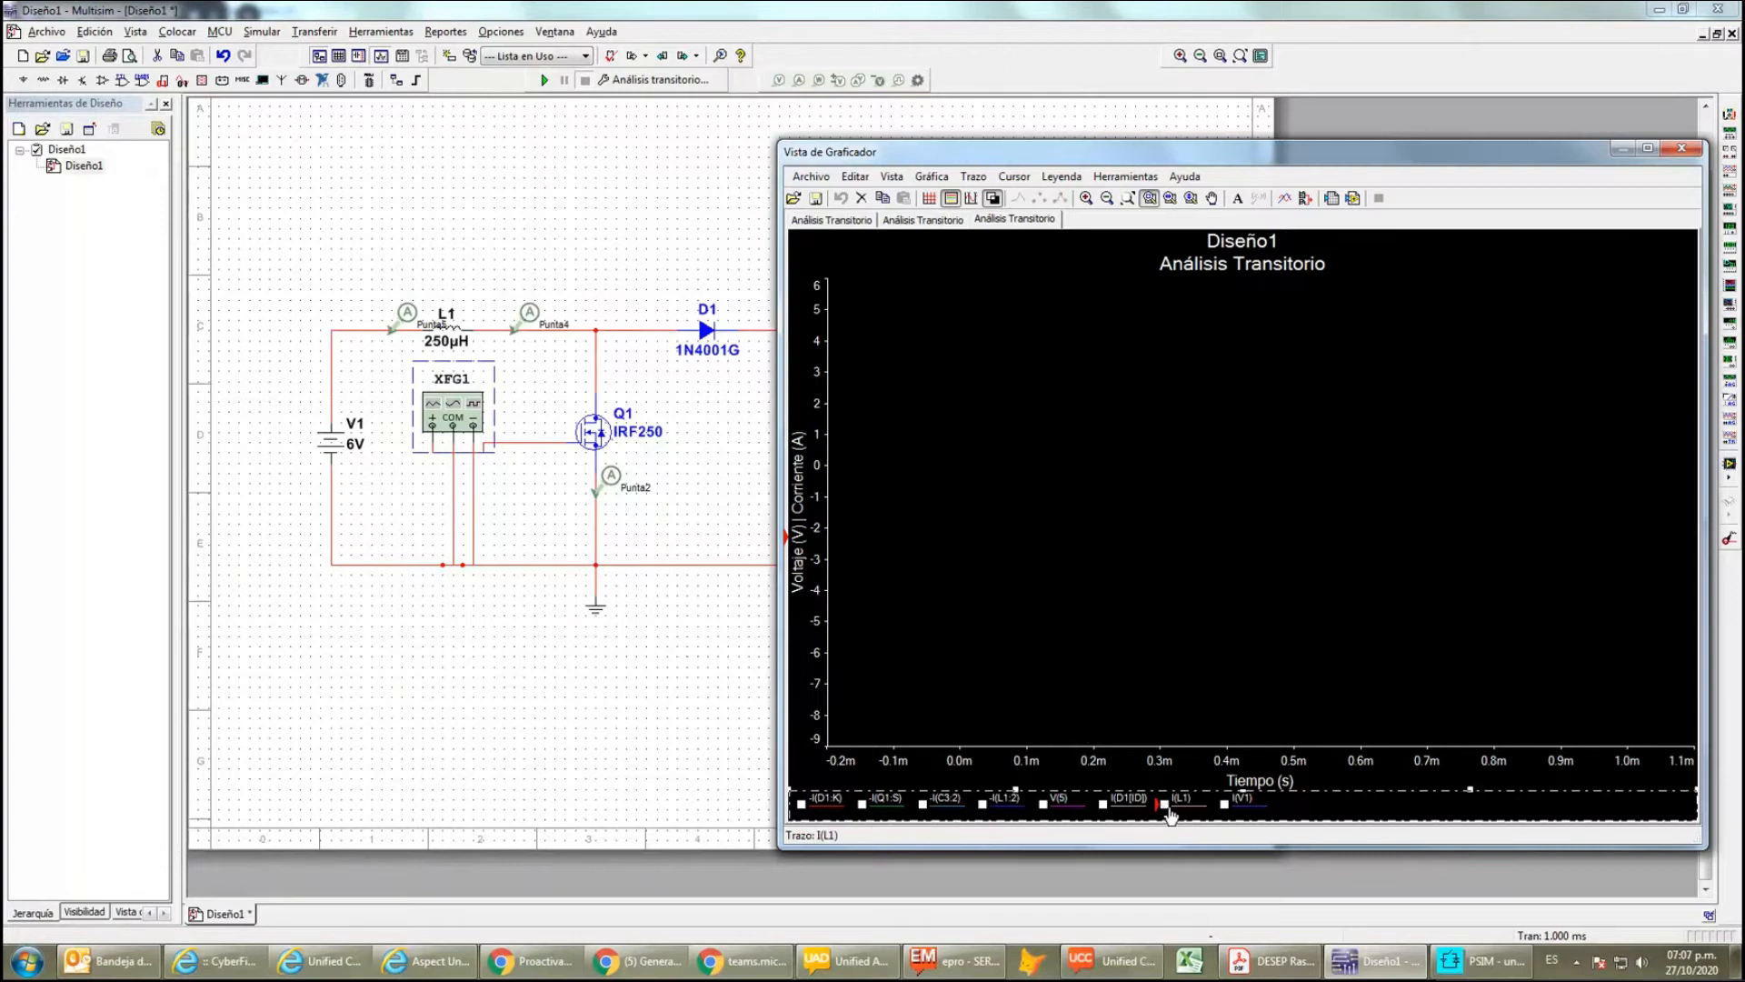
left_click(1227, 805)
left_click(1226, 805)
left_click(1103, 805)
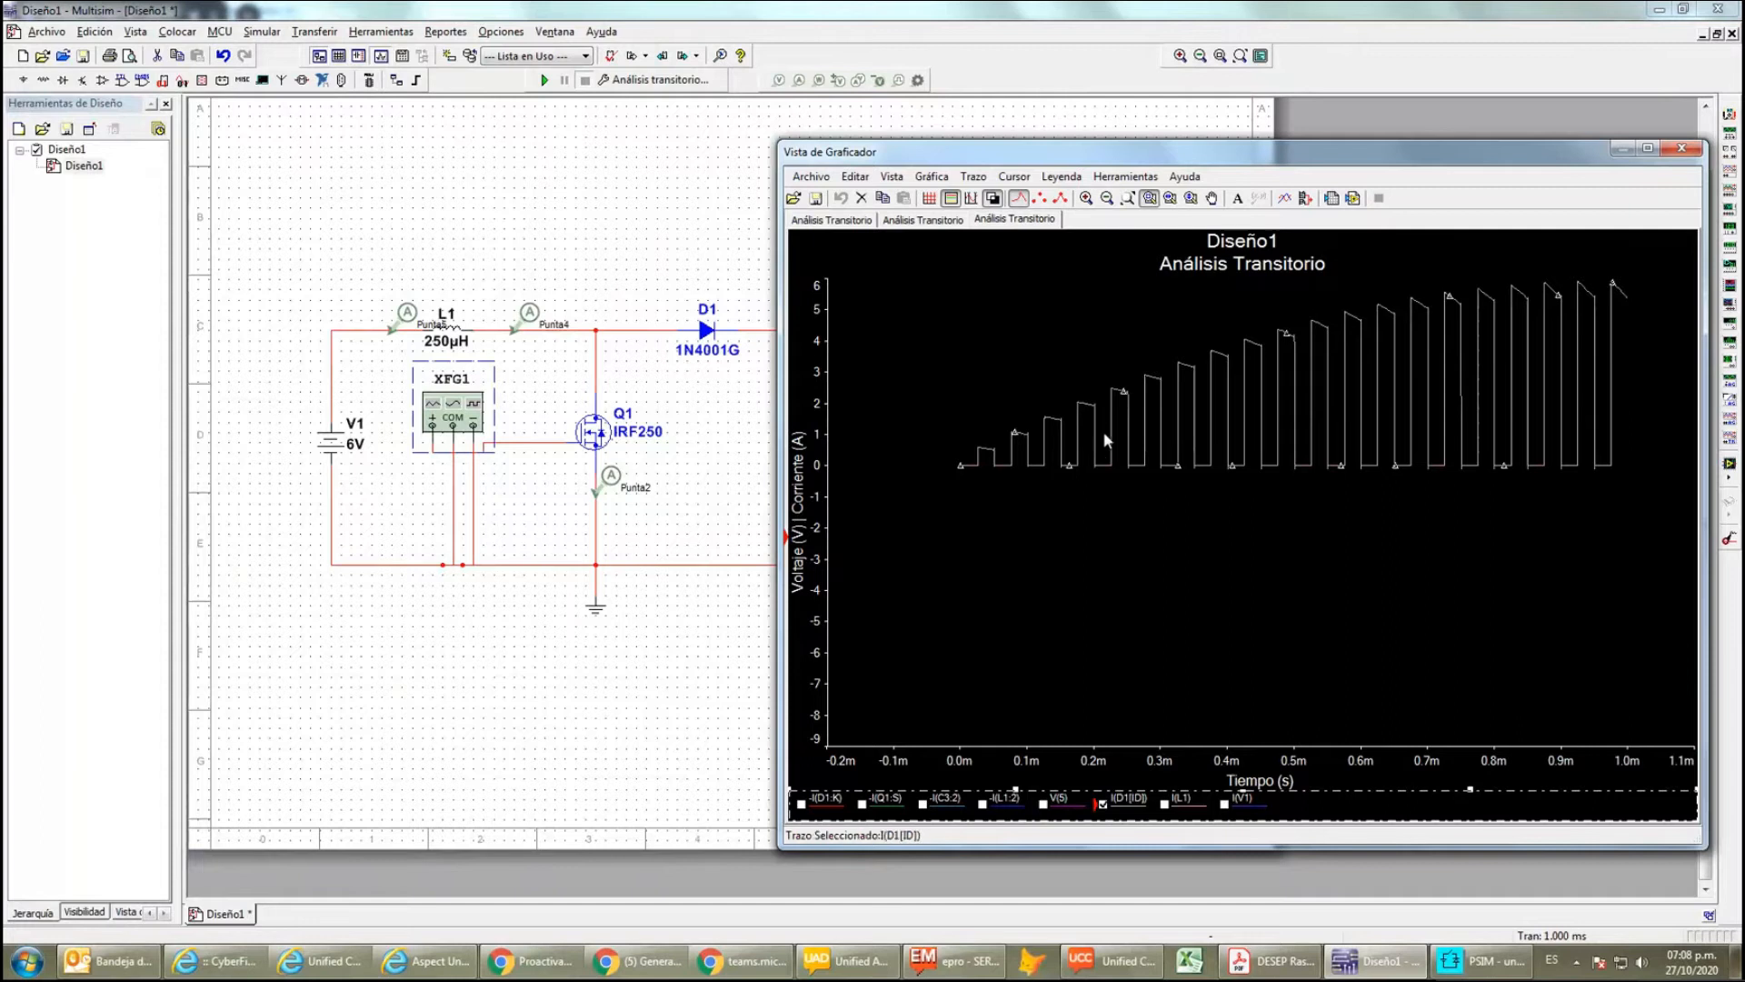
- Replace the diode current with the inductor current -I(L1:2), followed by the capacitor current -I(C3:2)
left_click(1102, 804)
left_click(997, 808)
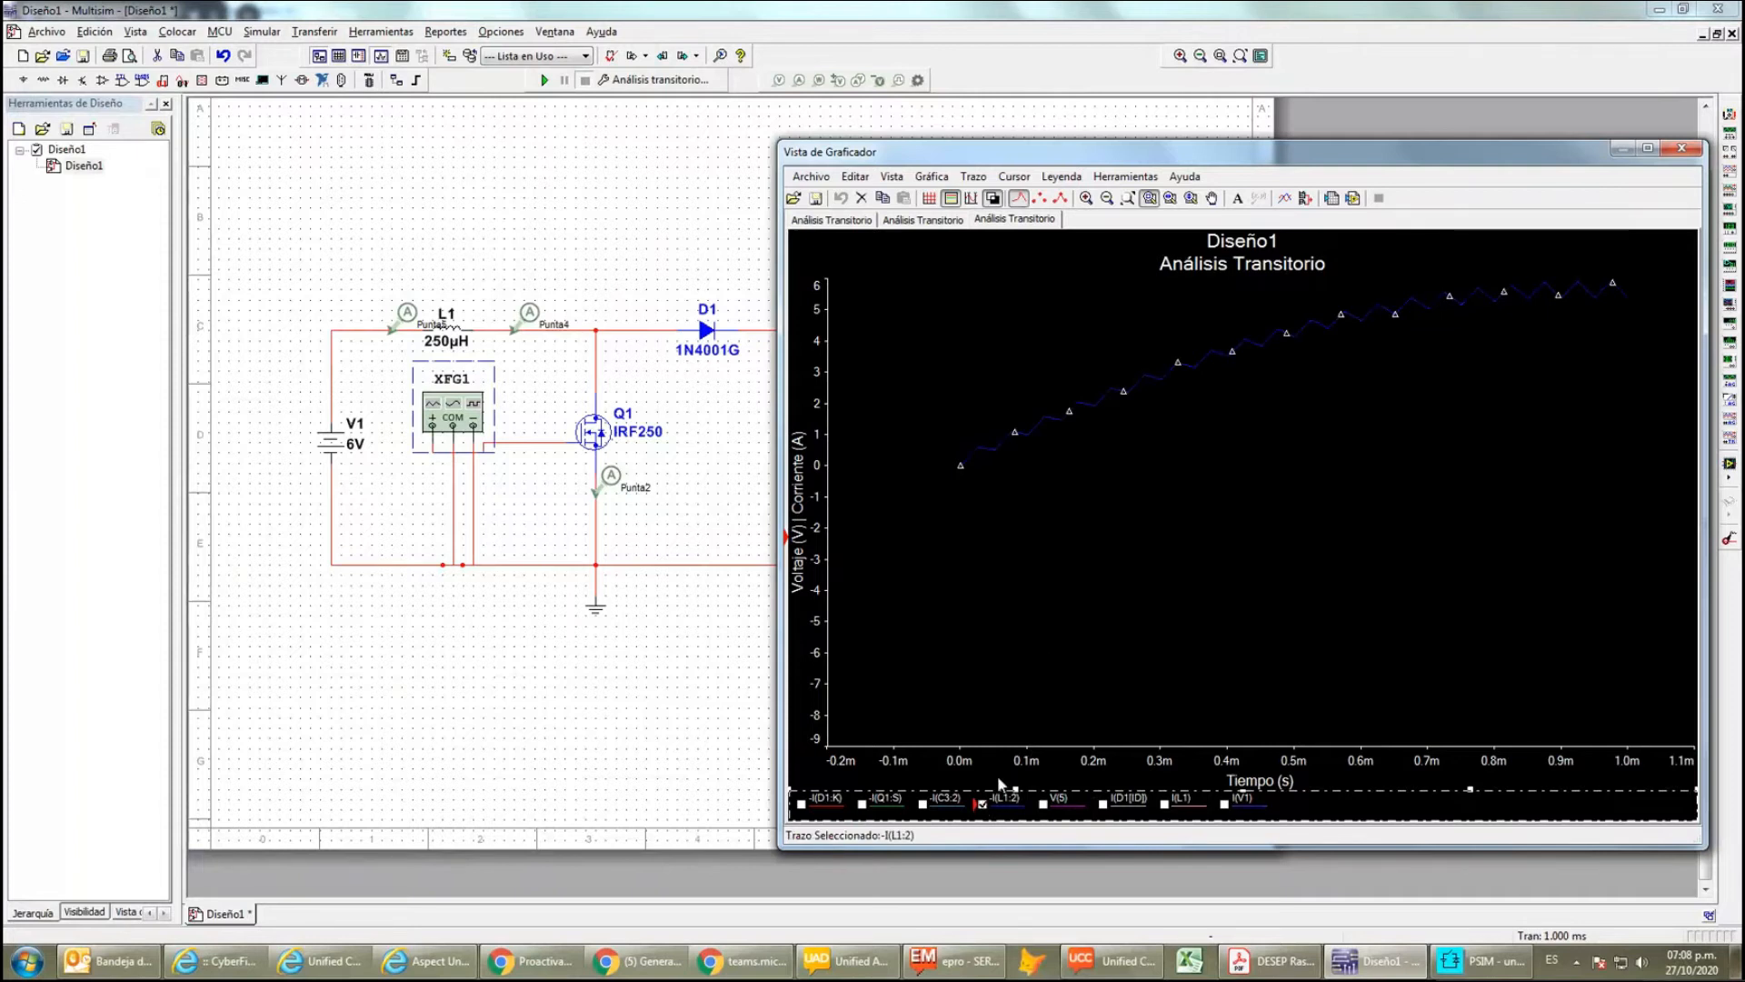
left_click(982, 803)
left_click(923, 804)
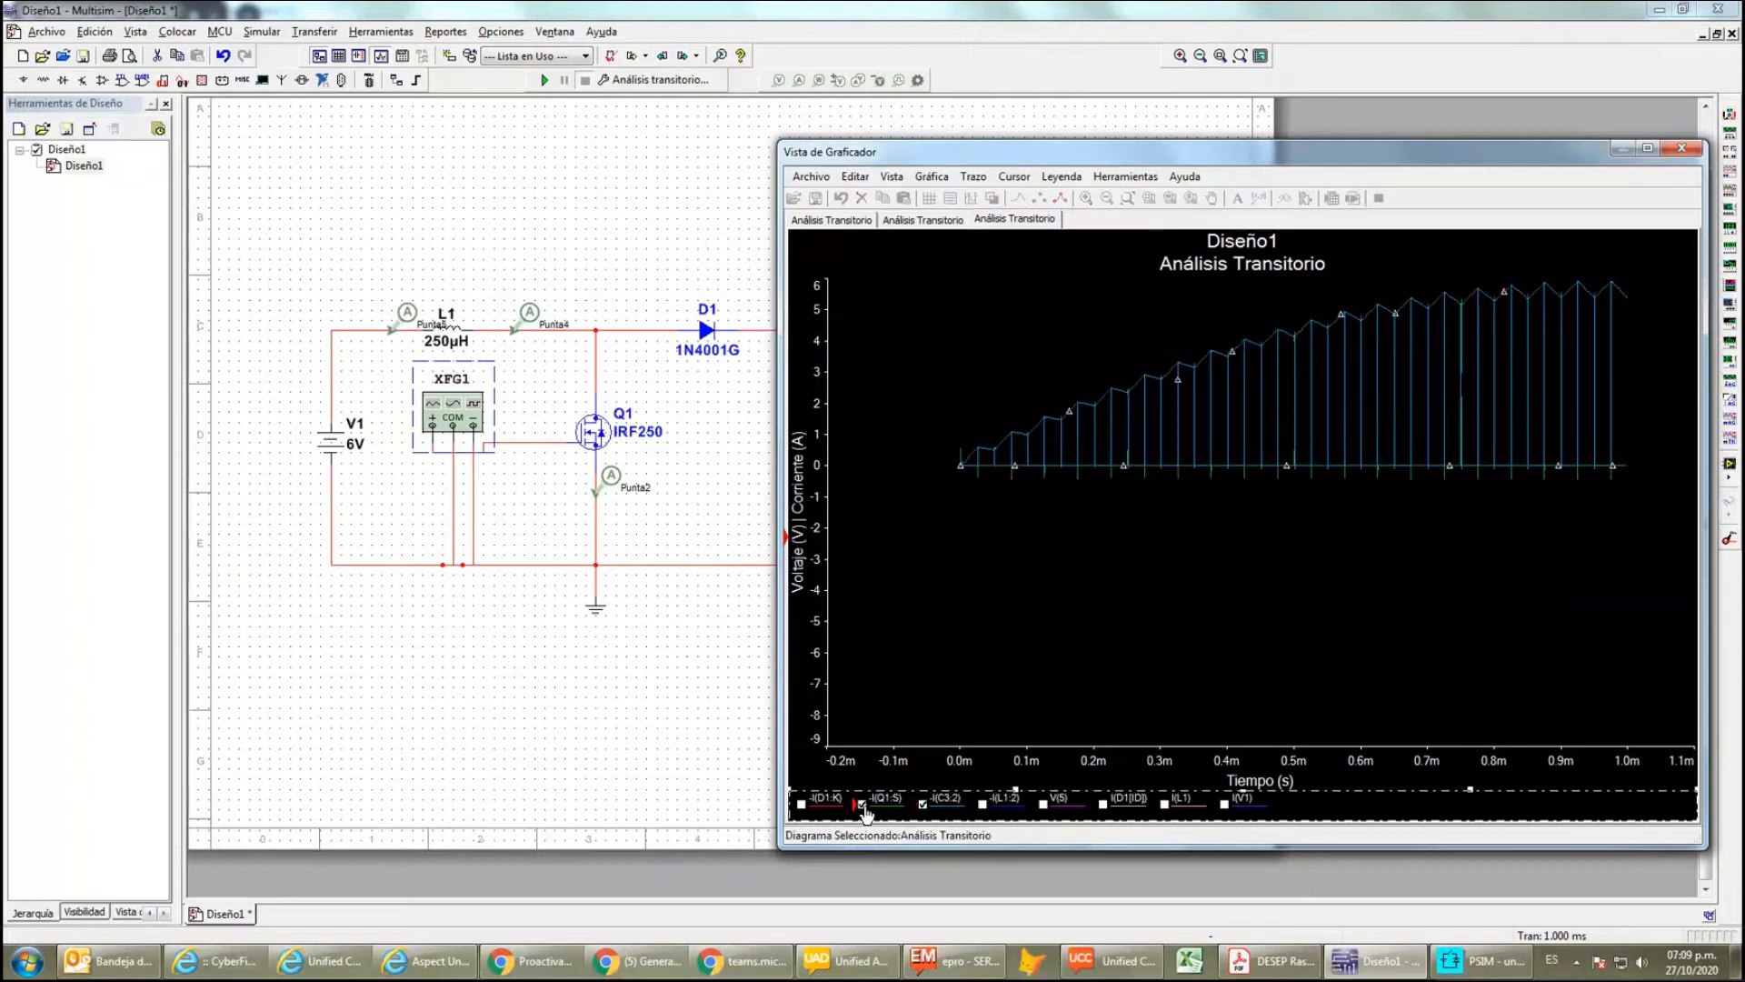
- Overlay the diode current -I(D1:K) and the inductor current I(L1) on the capacitor current to compare them
left_click(801, 805)
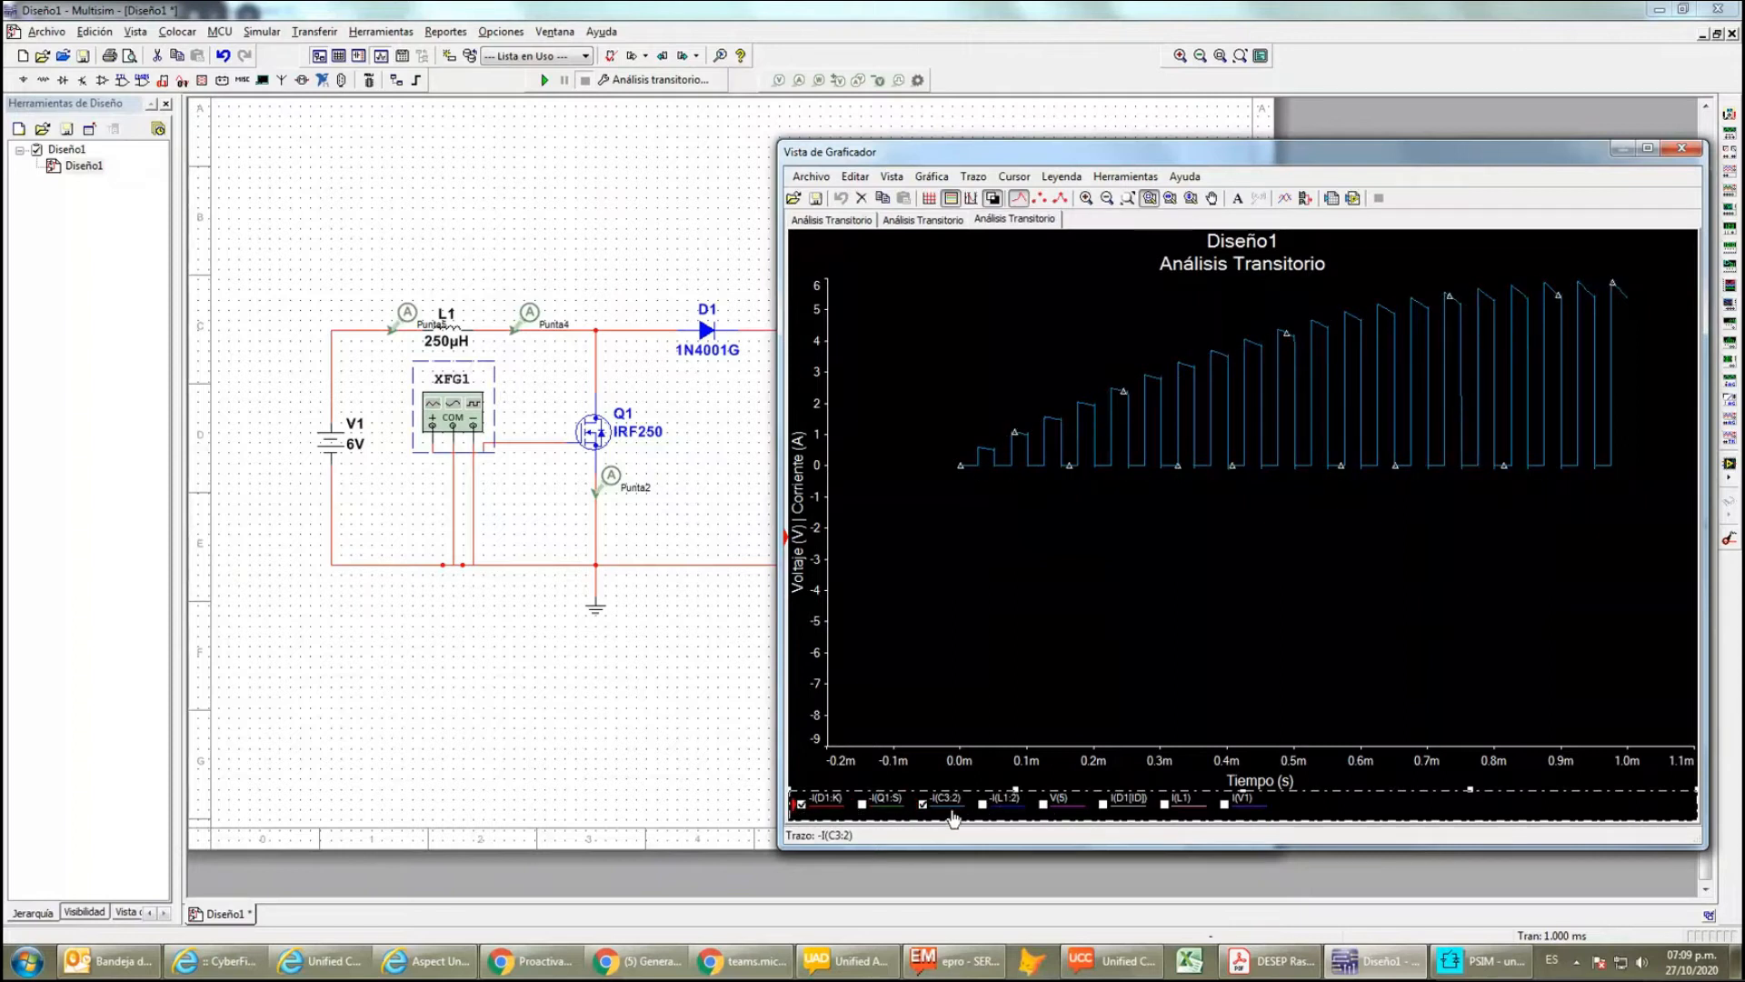
left_click(1166, 807)
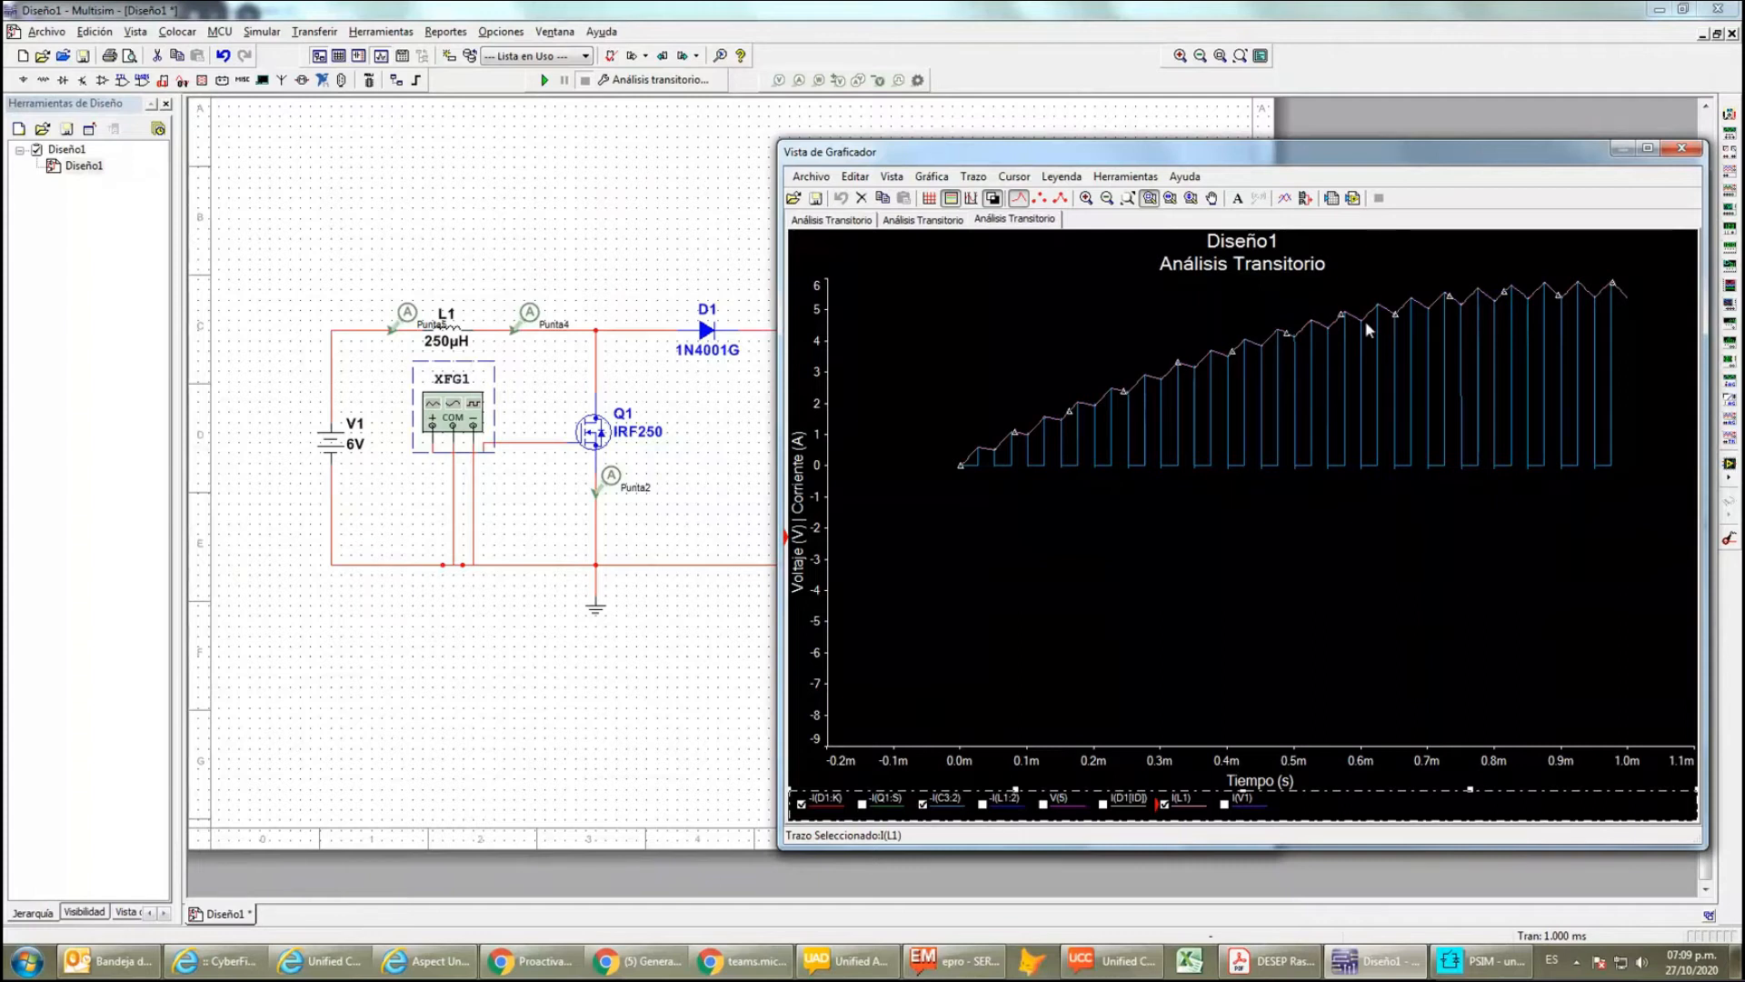
left_click(960, 466)
- Close the graph, set the XFG1 generator's duty cycle to 75 % and rerun the transient analysis
left_click(1681, 147)
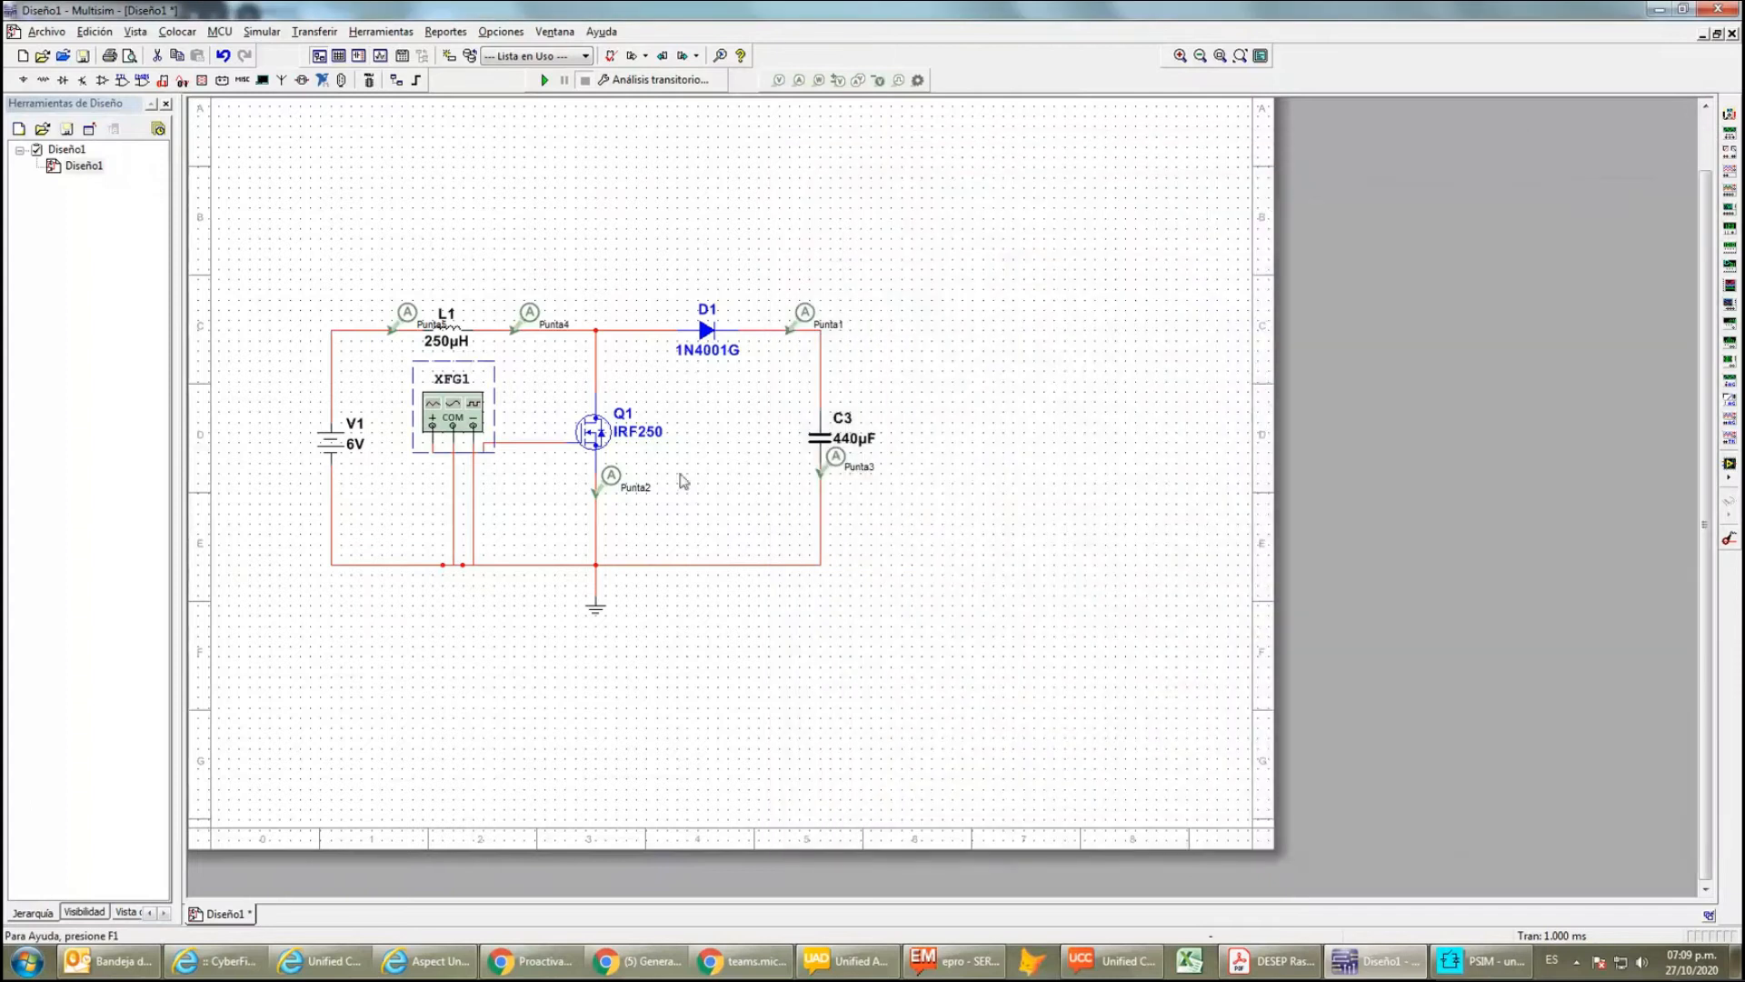
double_click(459, 424)
double_click(890, 466)
type("75")
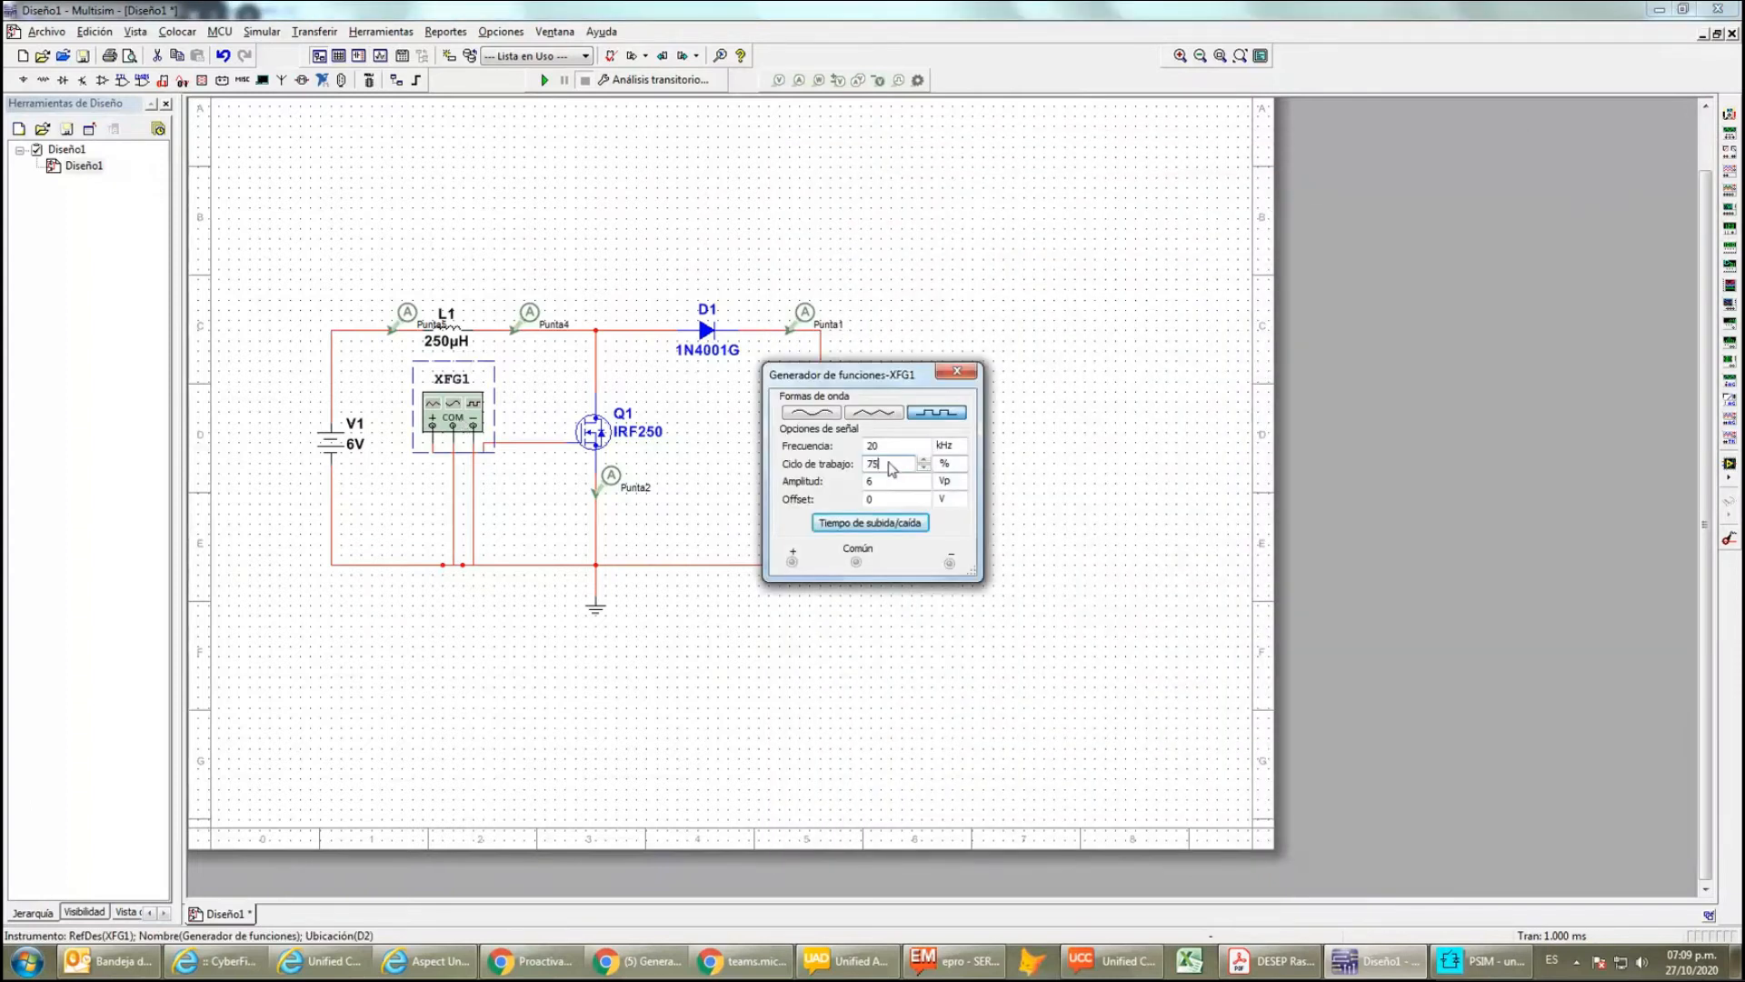
left_click(959, 372)
left_click(544, 80)
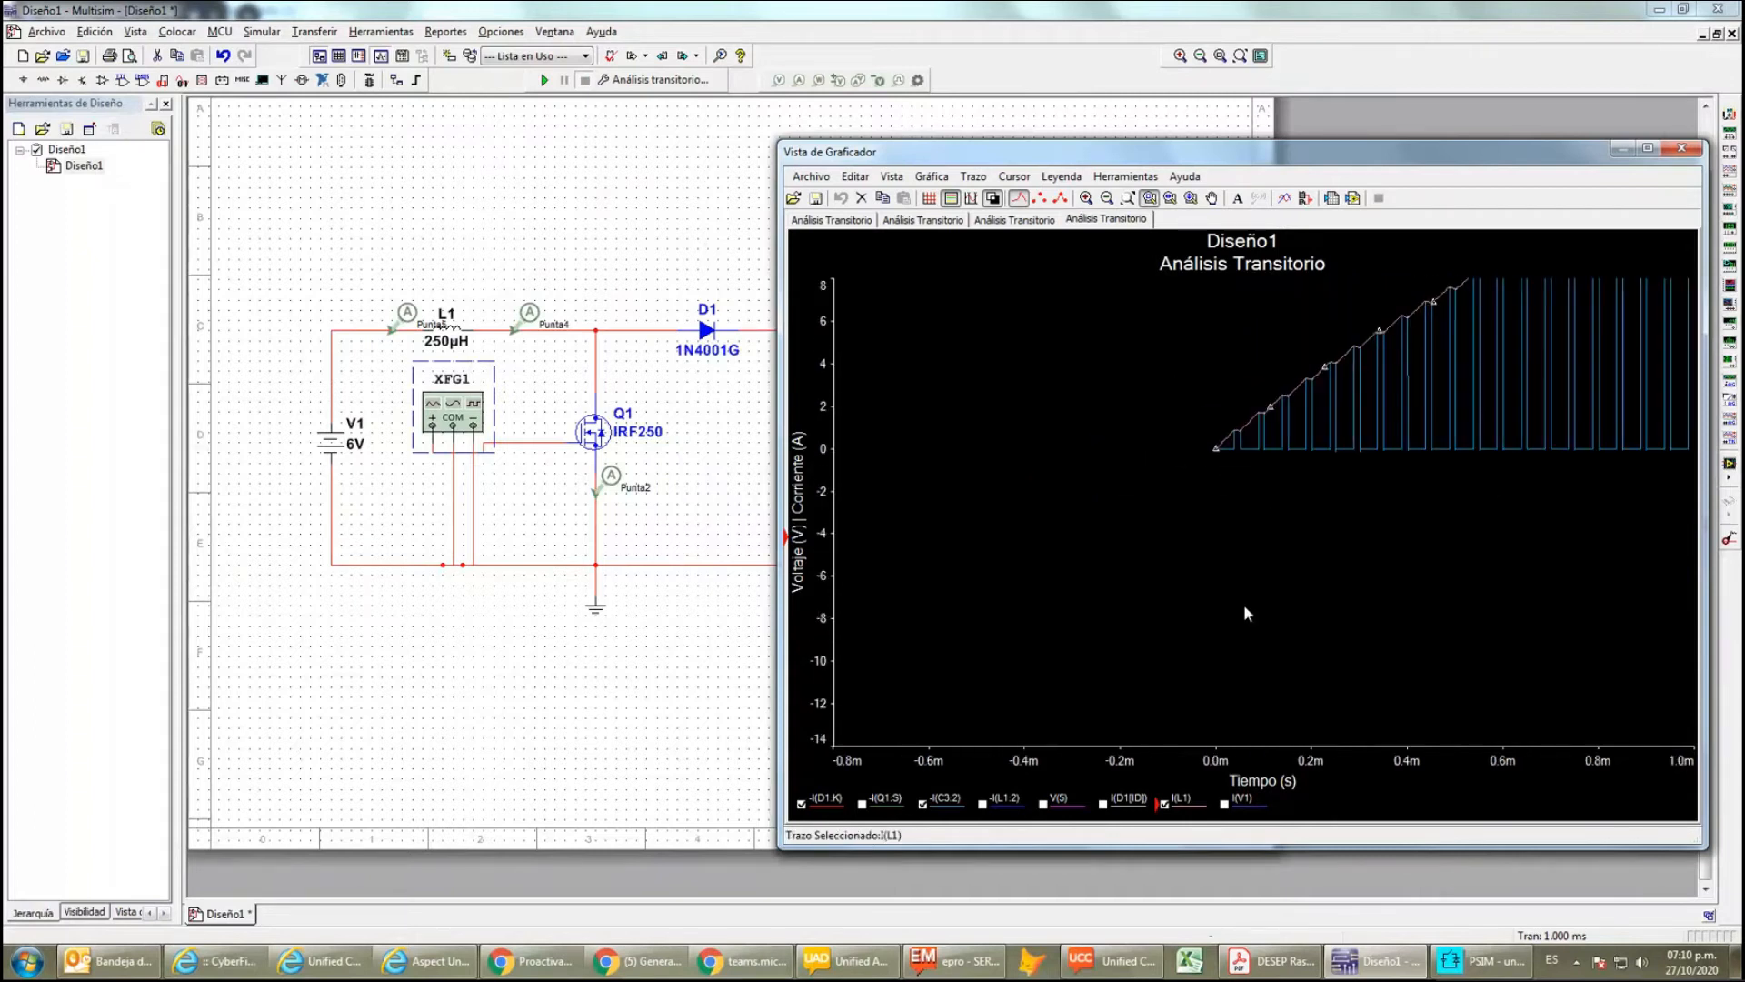
- Examine how the inductor current rises and falls against the diode and capacitor current pulses in the 75 % duty cycle graph
left_click_drag(1341, 409, 1233, 422)
scroll(1305, 511, "down", 3)
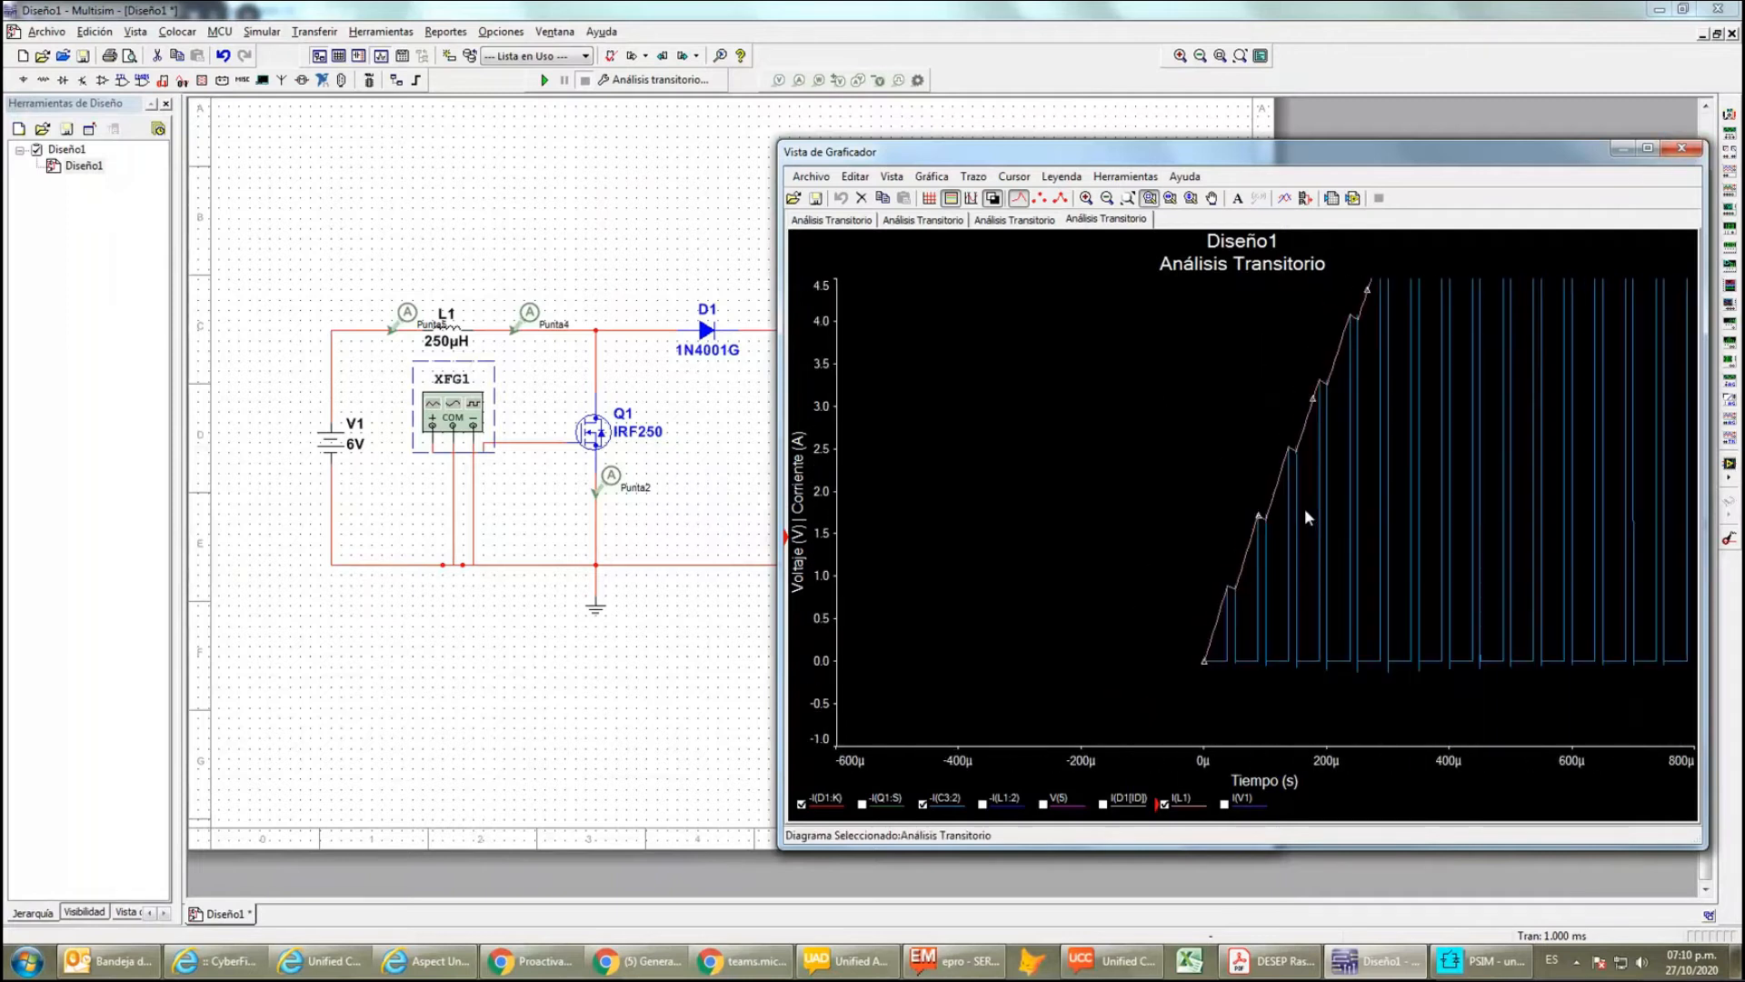
scroll(1305, 509, "up", 1)
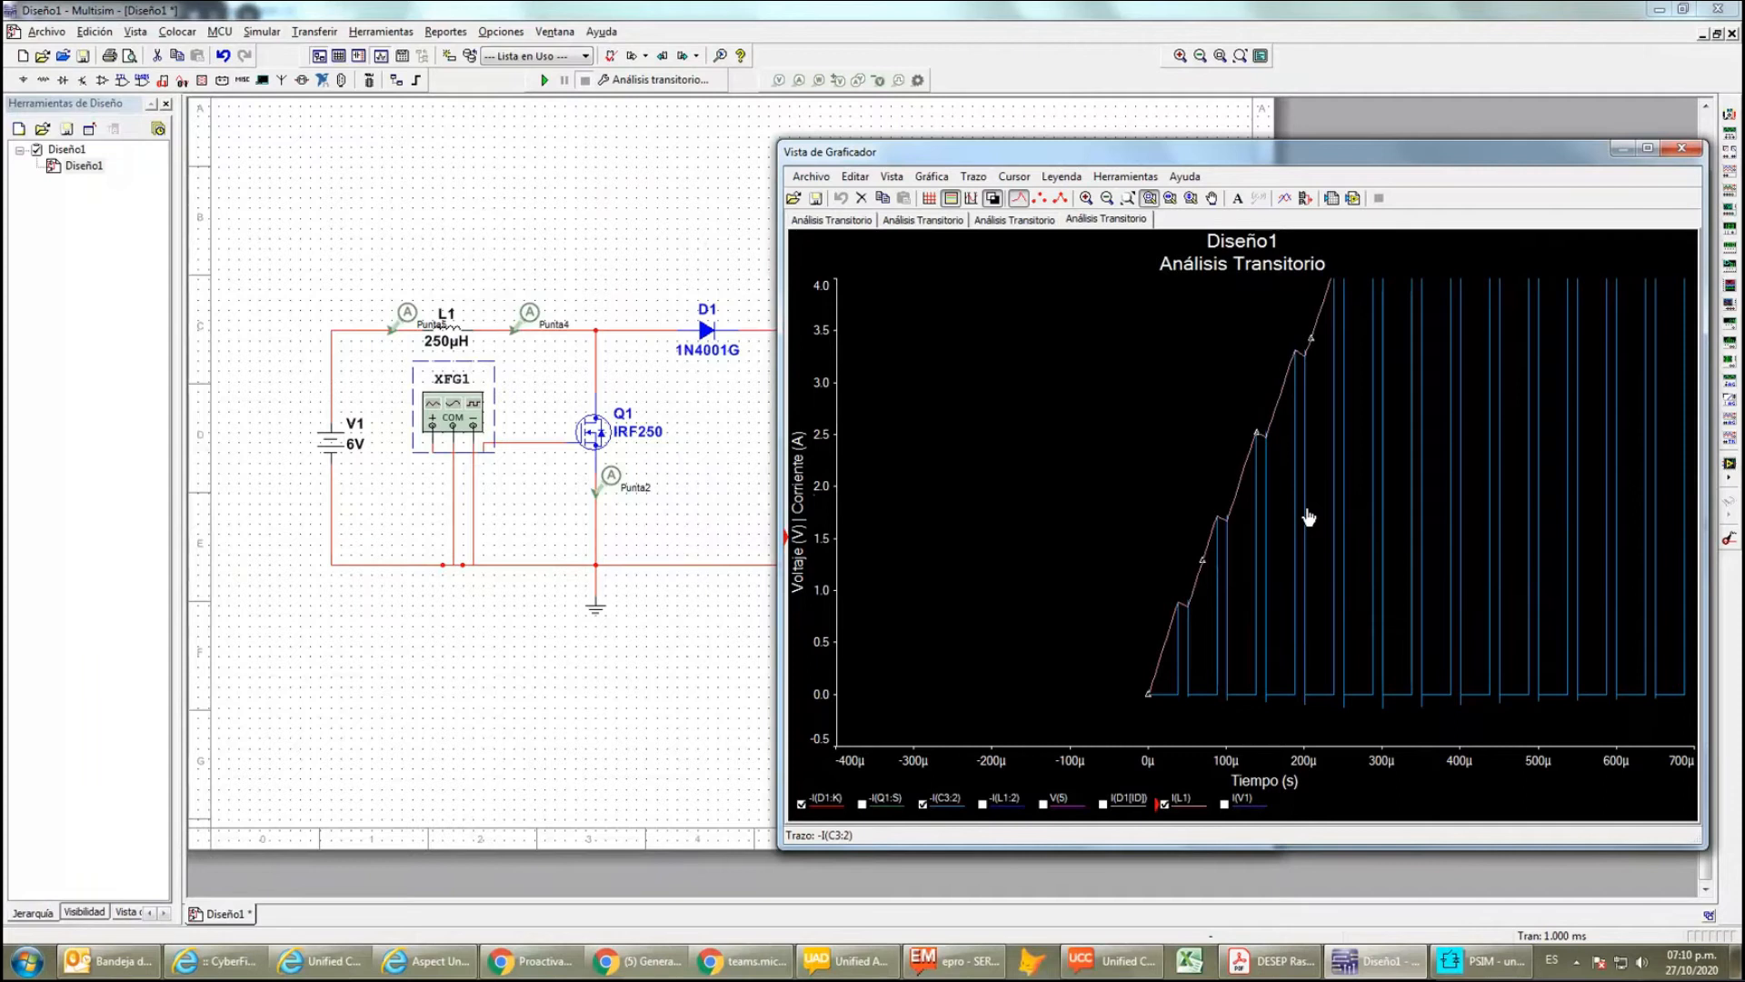
scroll(1350, 472, "down", 5)
scroll(1351, 472, "up", 2)
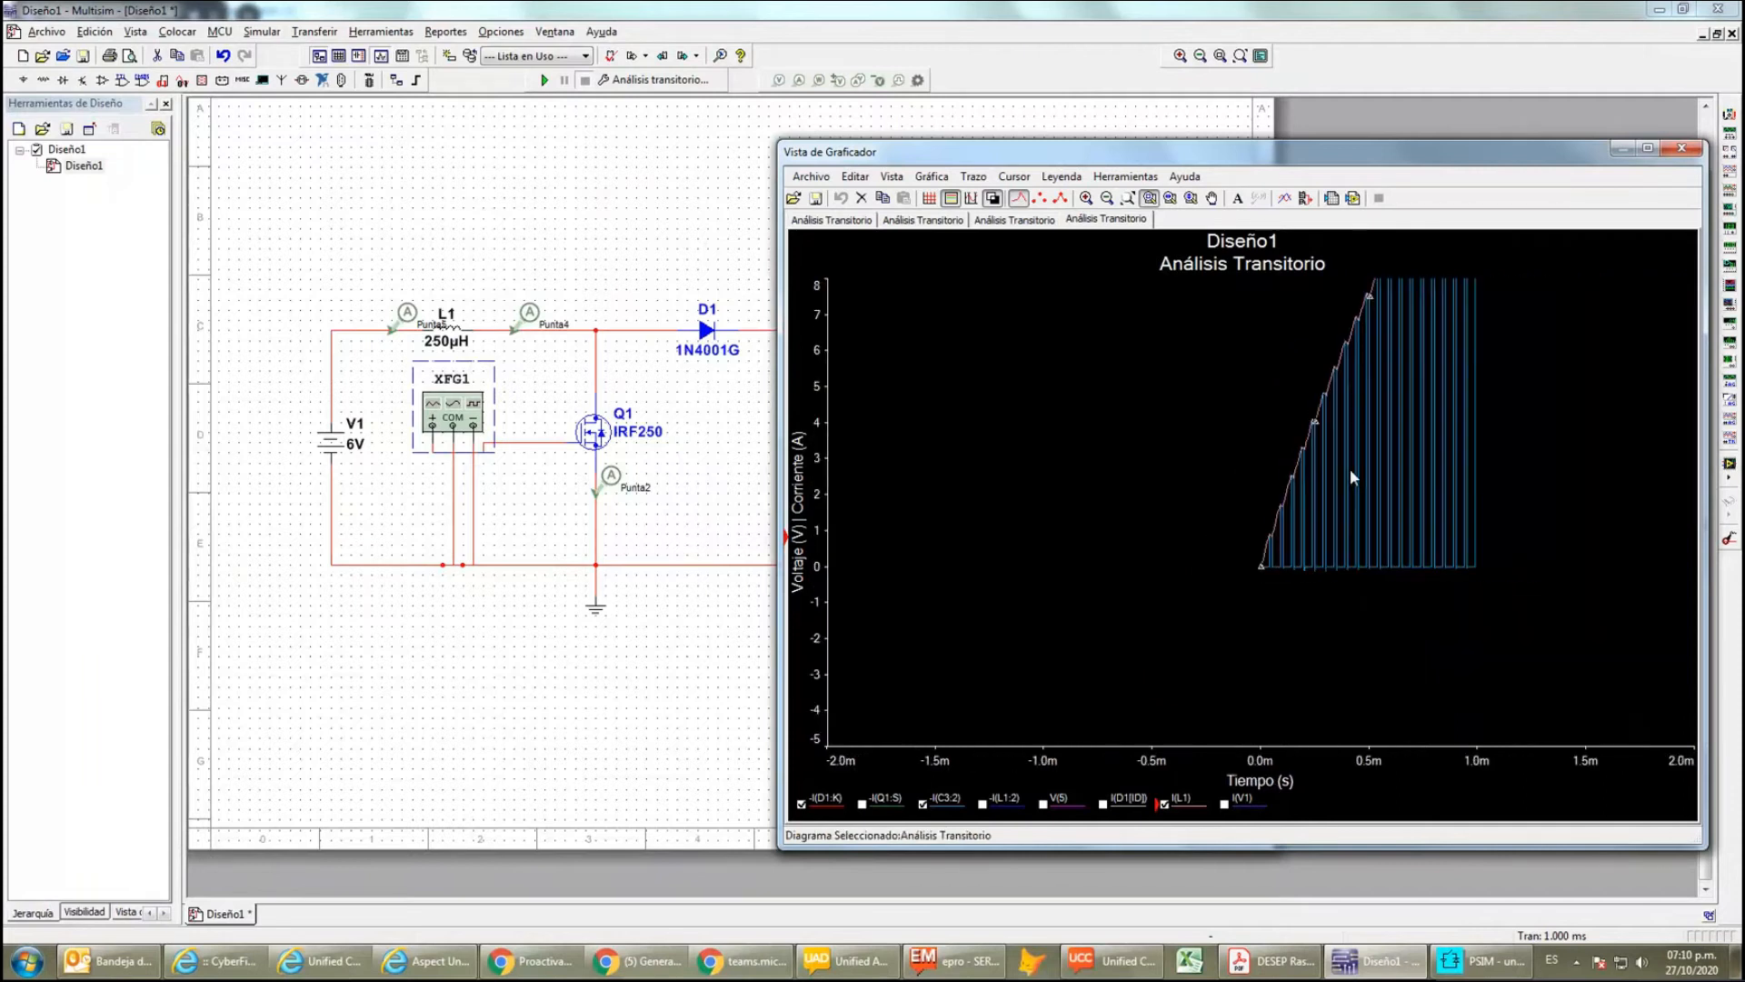
scroll(1349, 467, "down", 3)
left_click_drag(1396, 430, 1288, 499)
scroll(1180, 545, "down", 2)
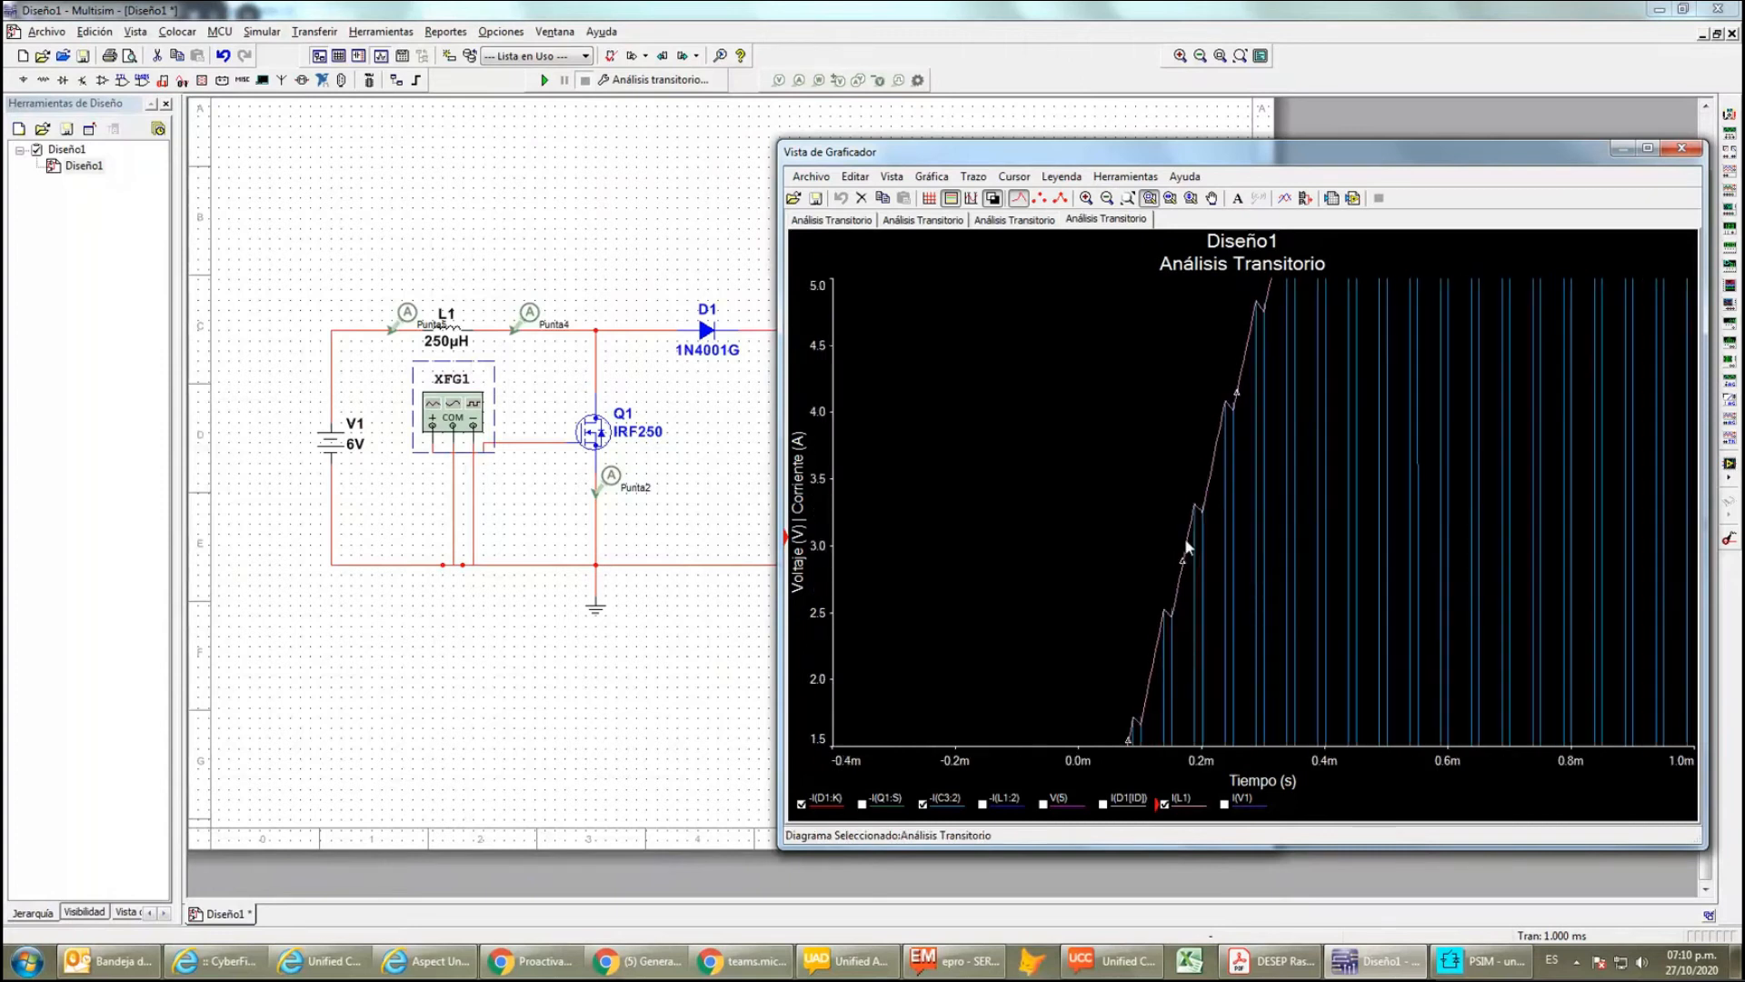
scroll(1207, 670, "up", 2)
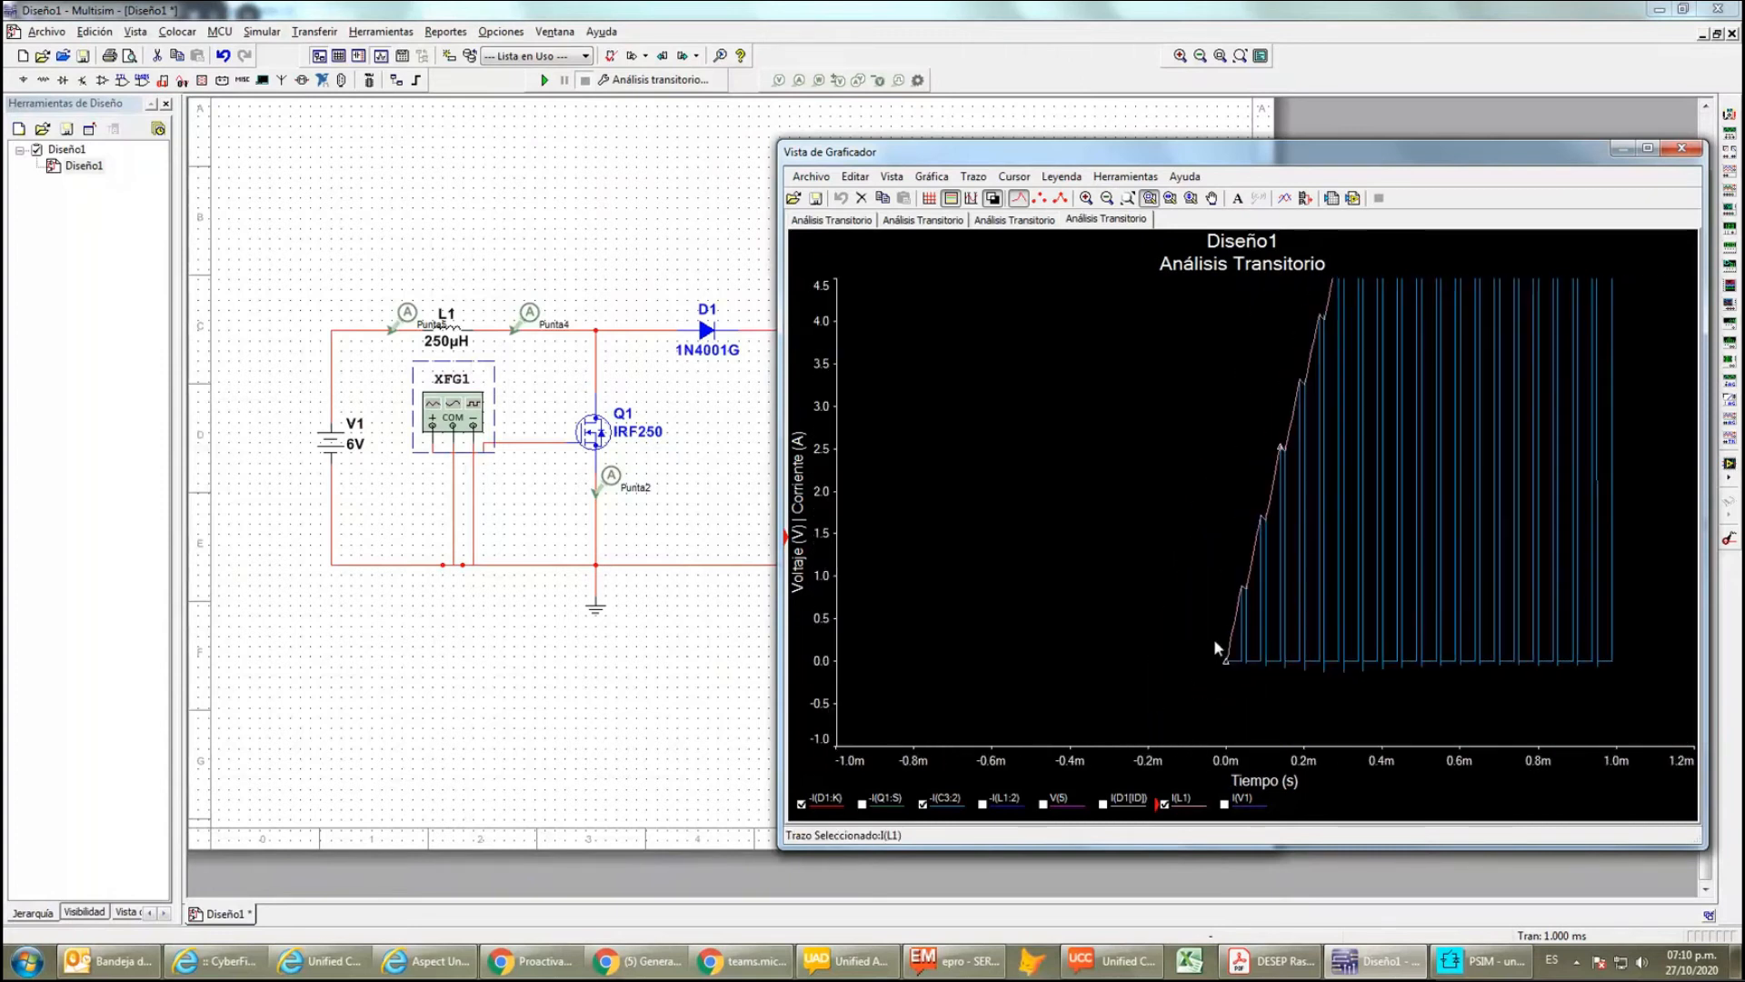
left_click(1225, 652)
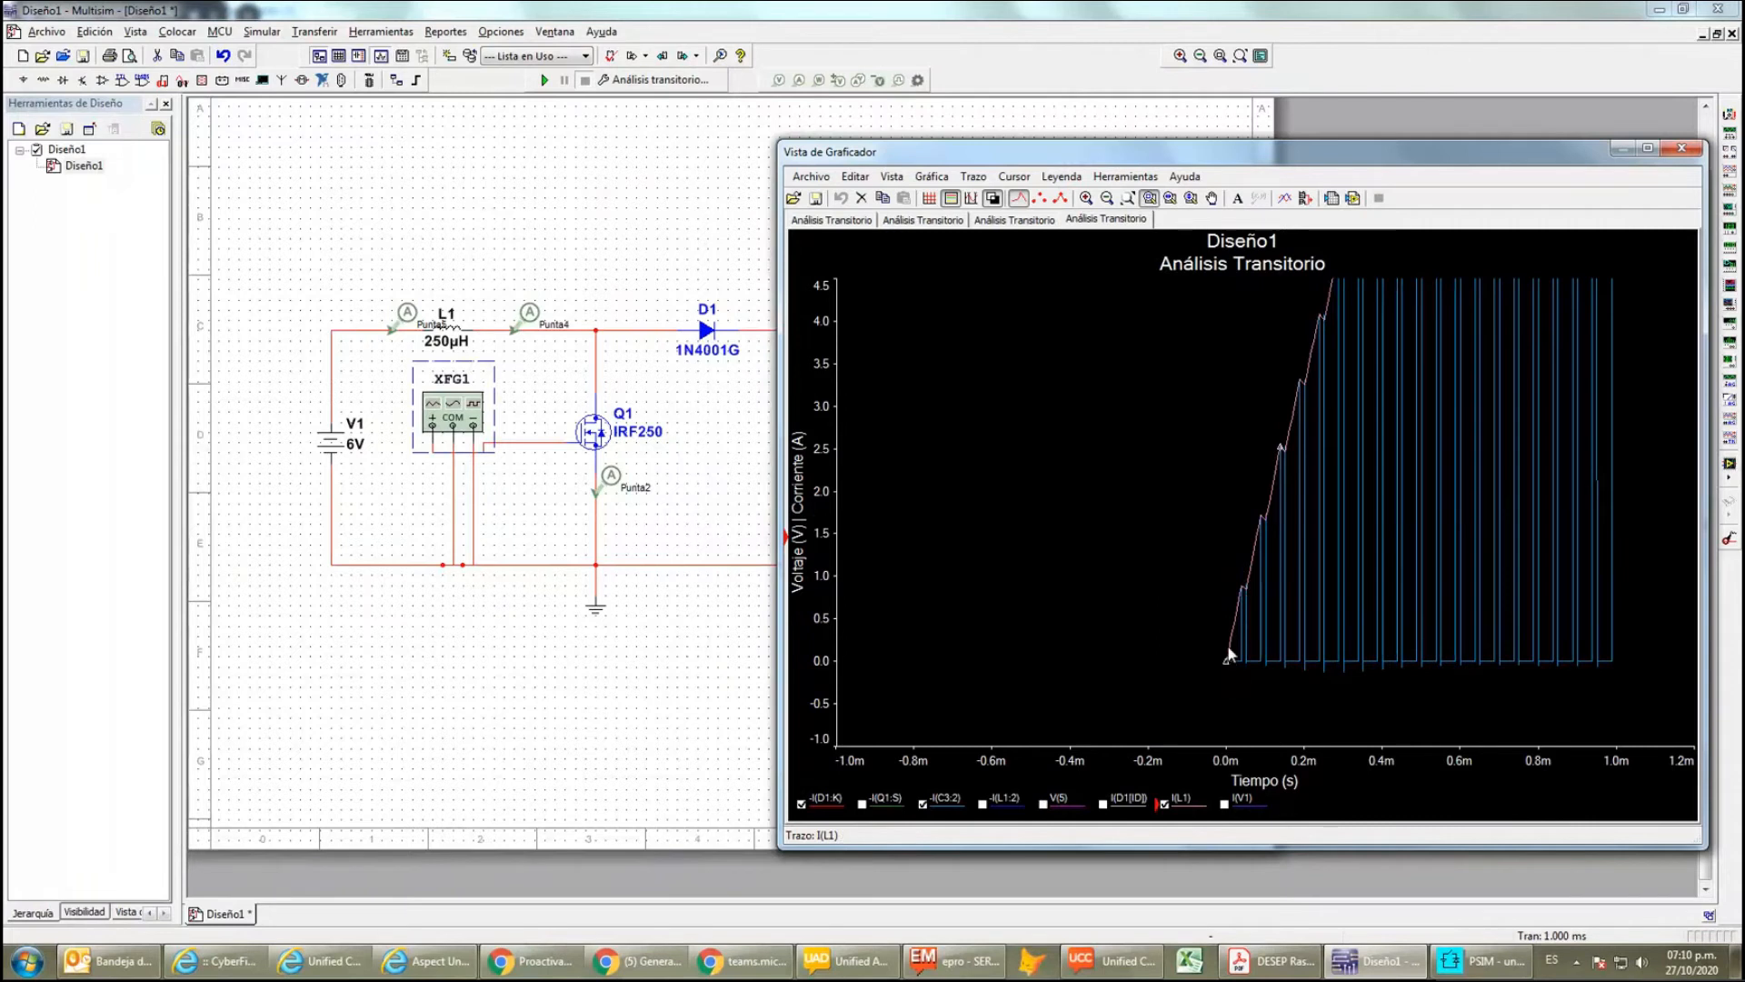
left_click(1245, 590)
- Add the voltage trace V(5) to the displayed currents and compare it with them
left_click(1223, 809)
left_click(1043, 805)
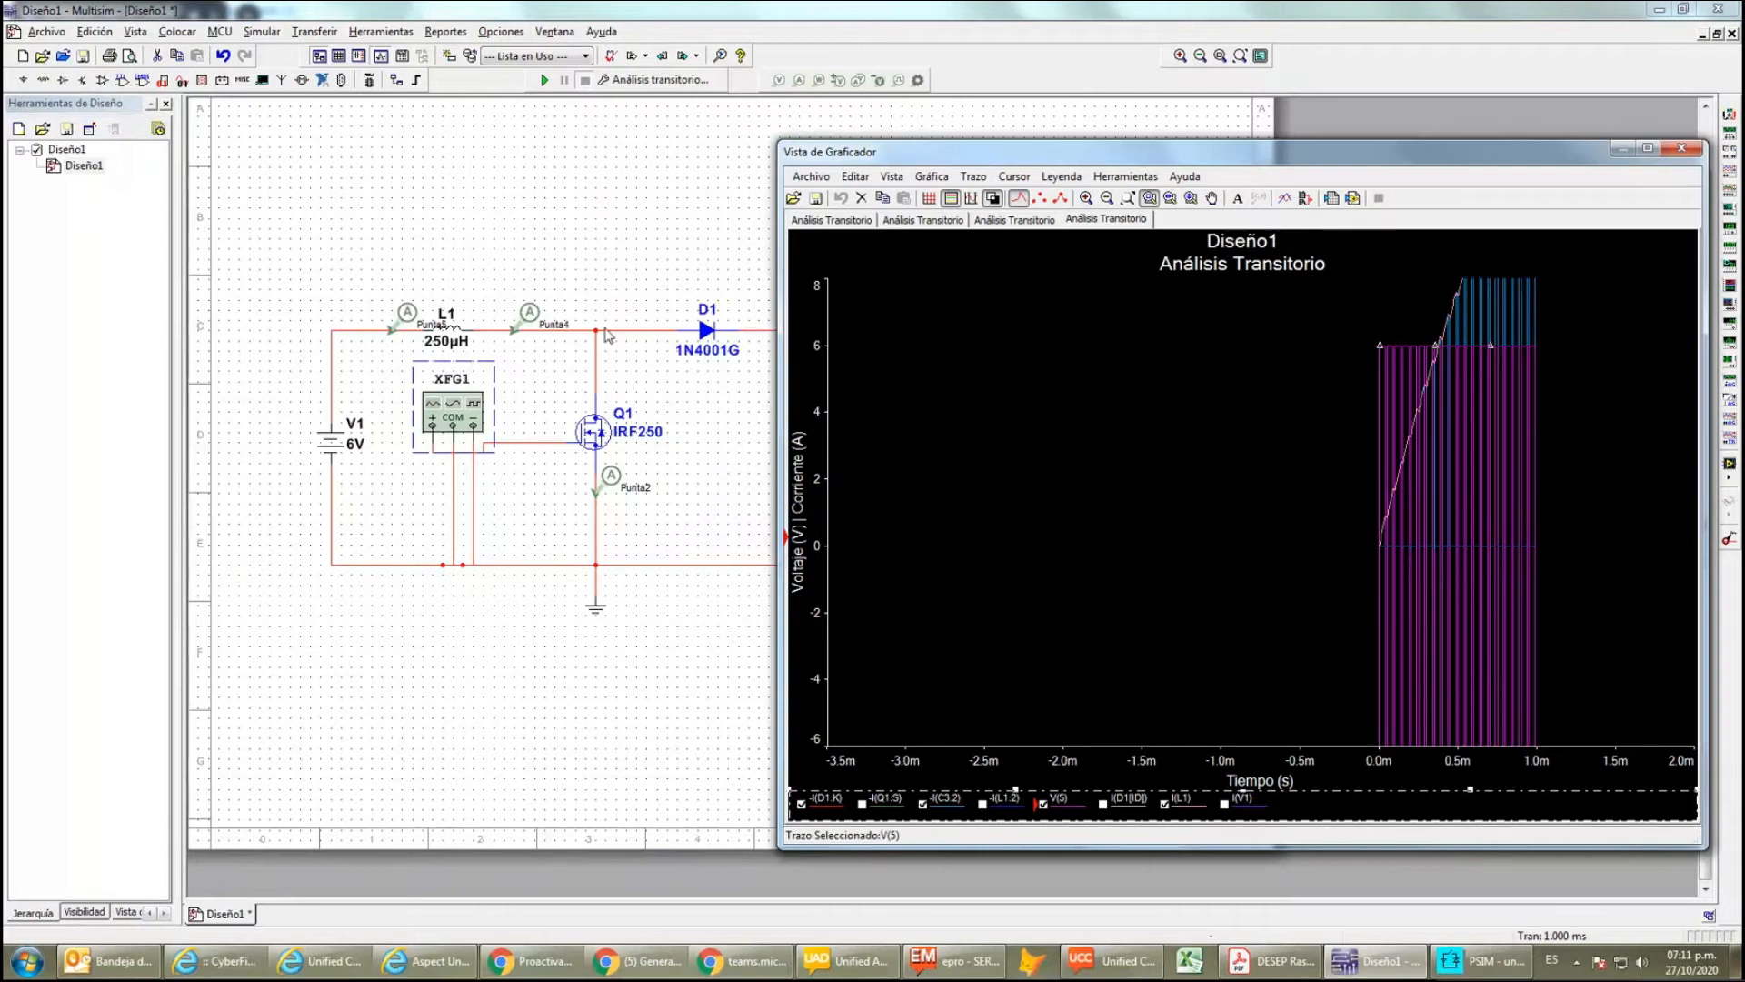
left_click(1417, 401)
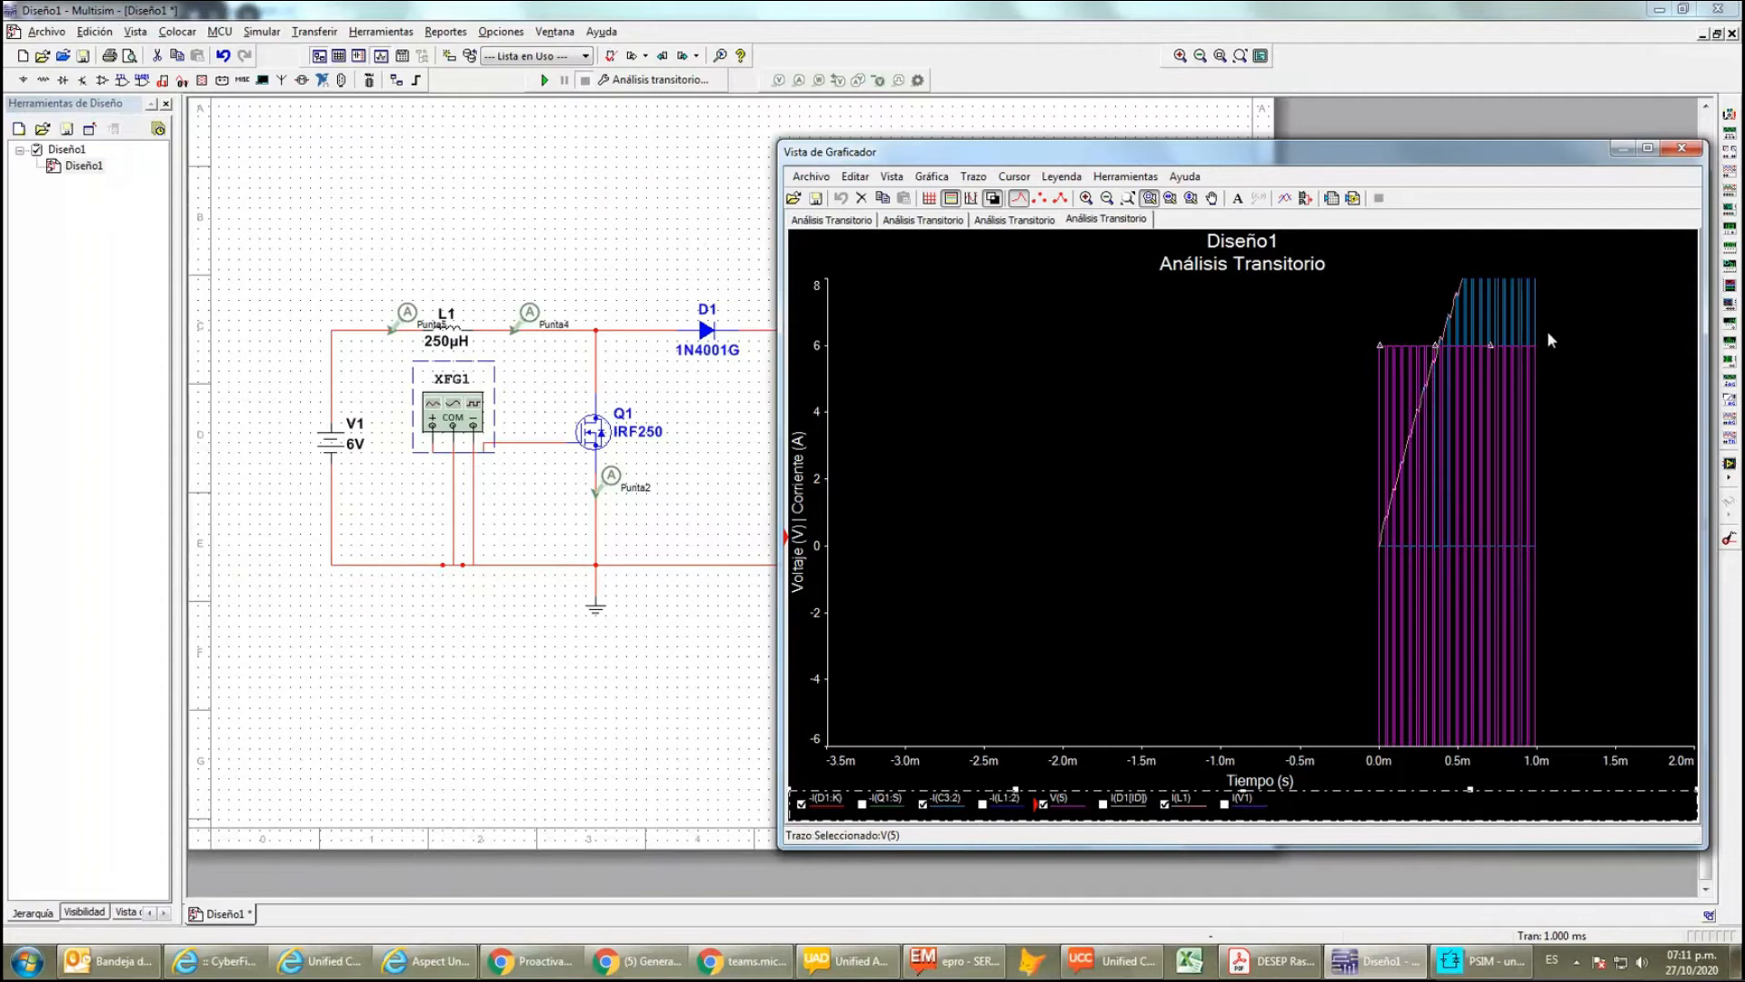
- Close the graph, set the XFG1 generator's duty cycle to 90 % and rerun the transient analysis
left_click(1682, 151)
double_click(454, 423)
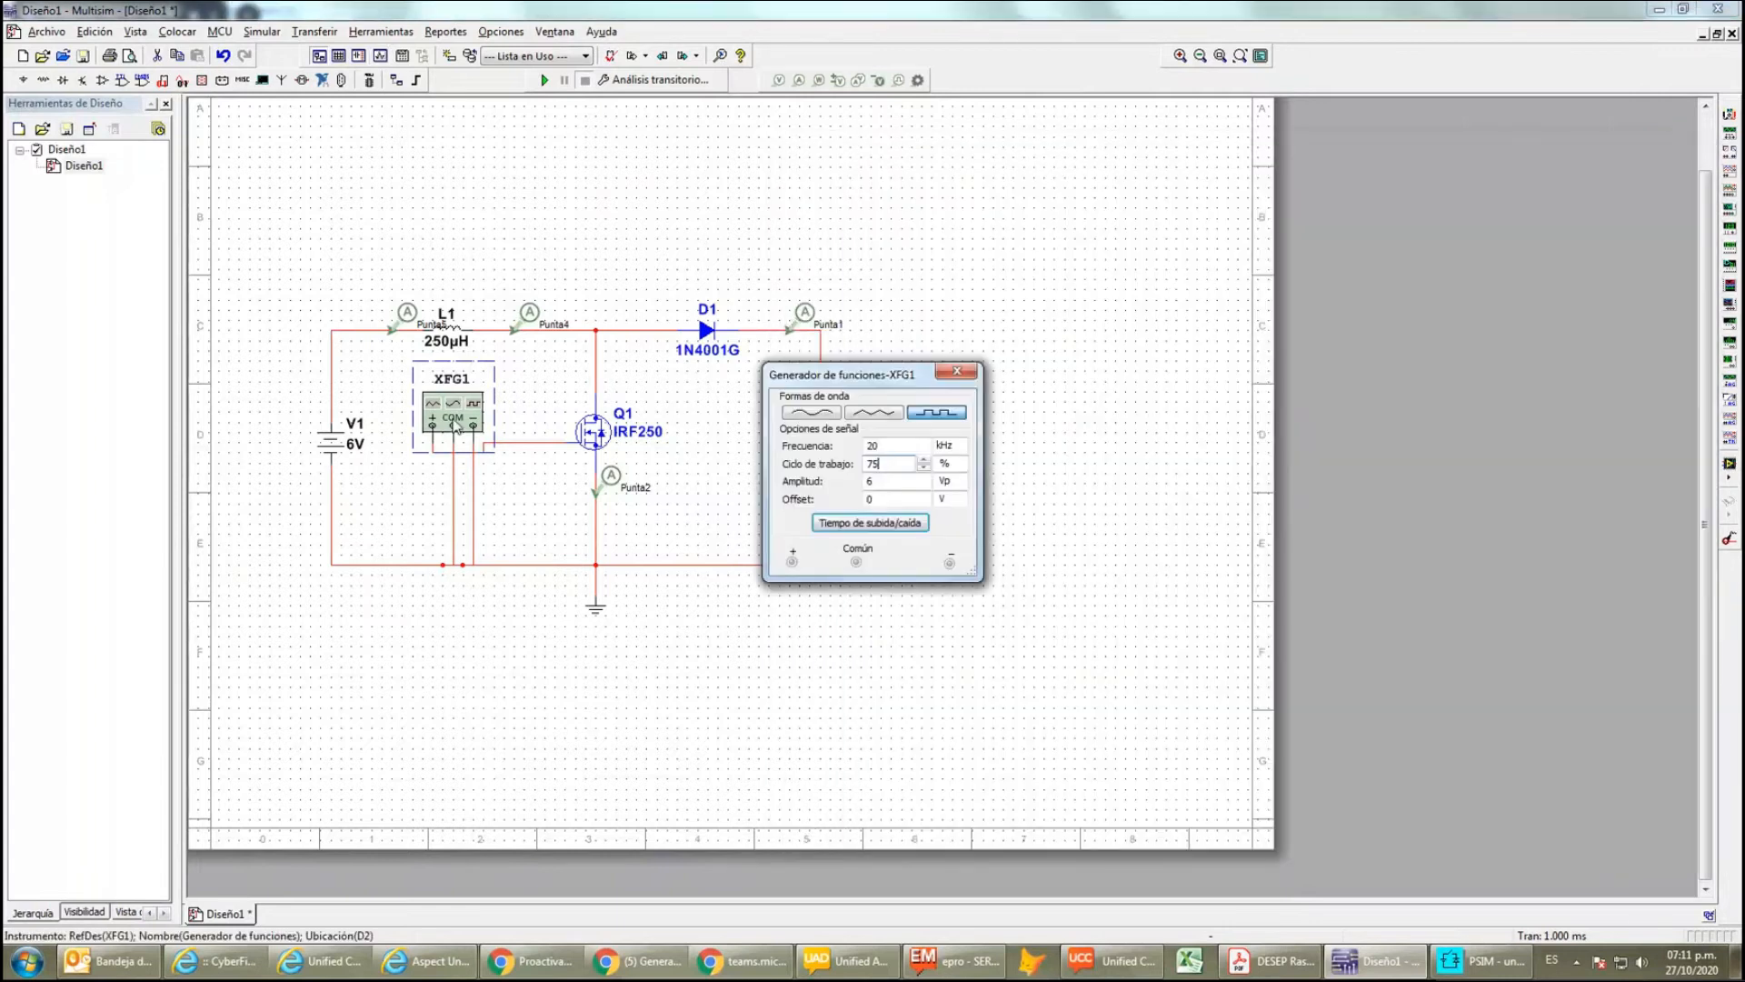
key("BackSpace")
key("BackSpace")
type("90")
left_click(957, 371)
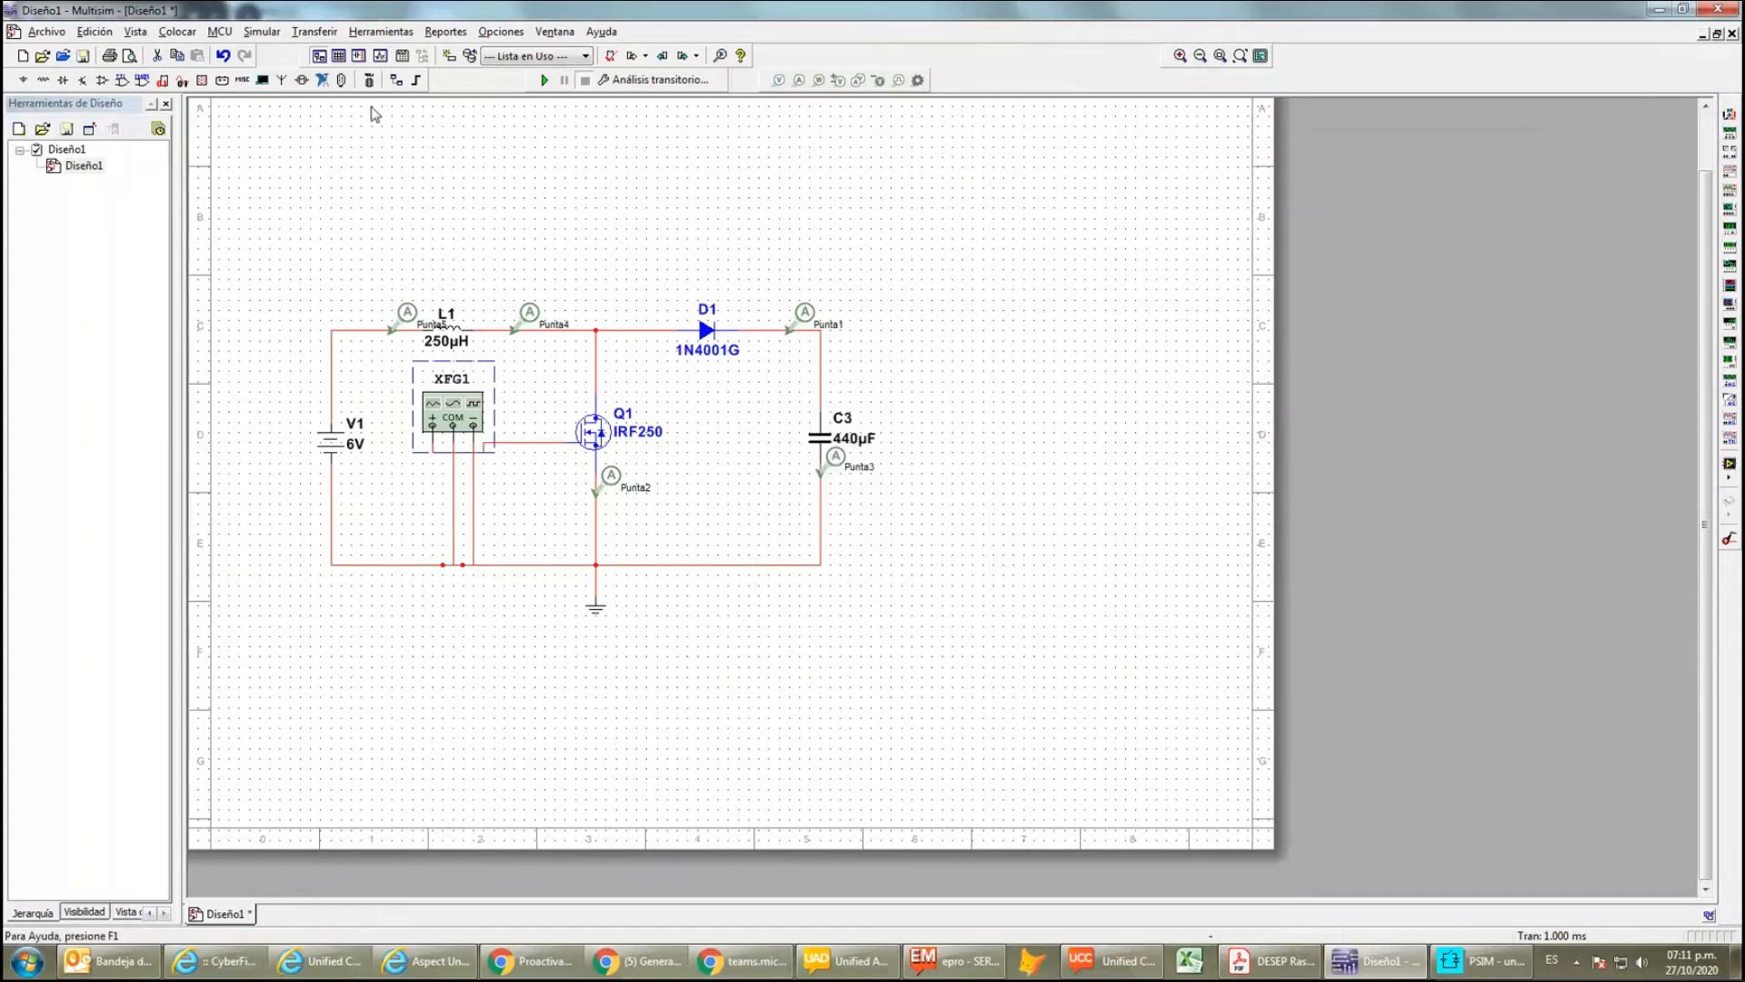
left_click(546, 81)
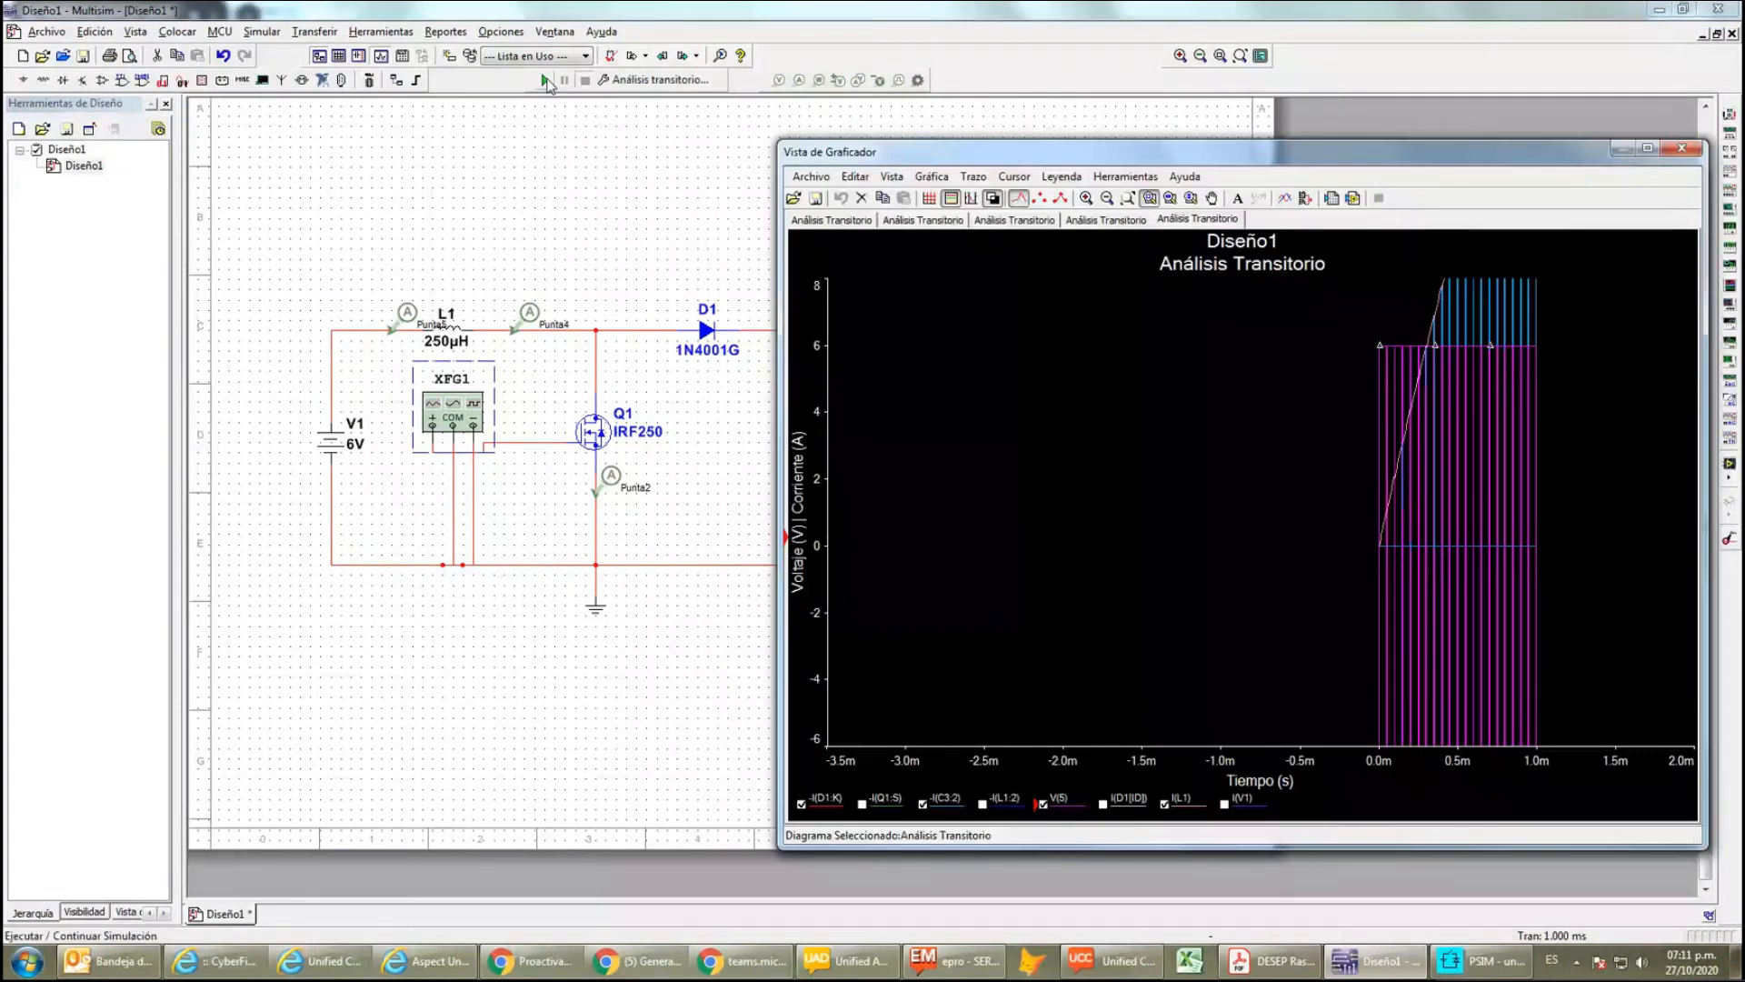
- Examine all displayed waveforms at 90 % duty cycle, then hide V(5) to inspect the current traces alone
scroll(1262, 493, "down", 3)
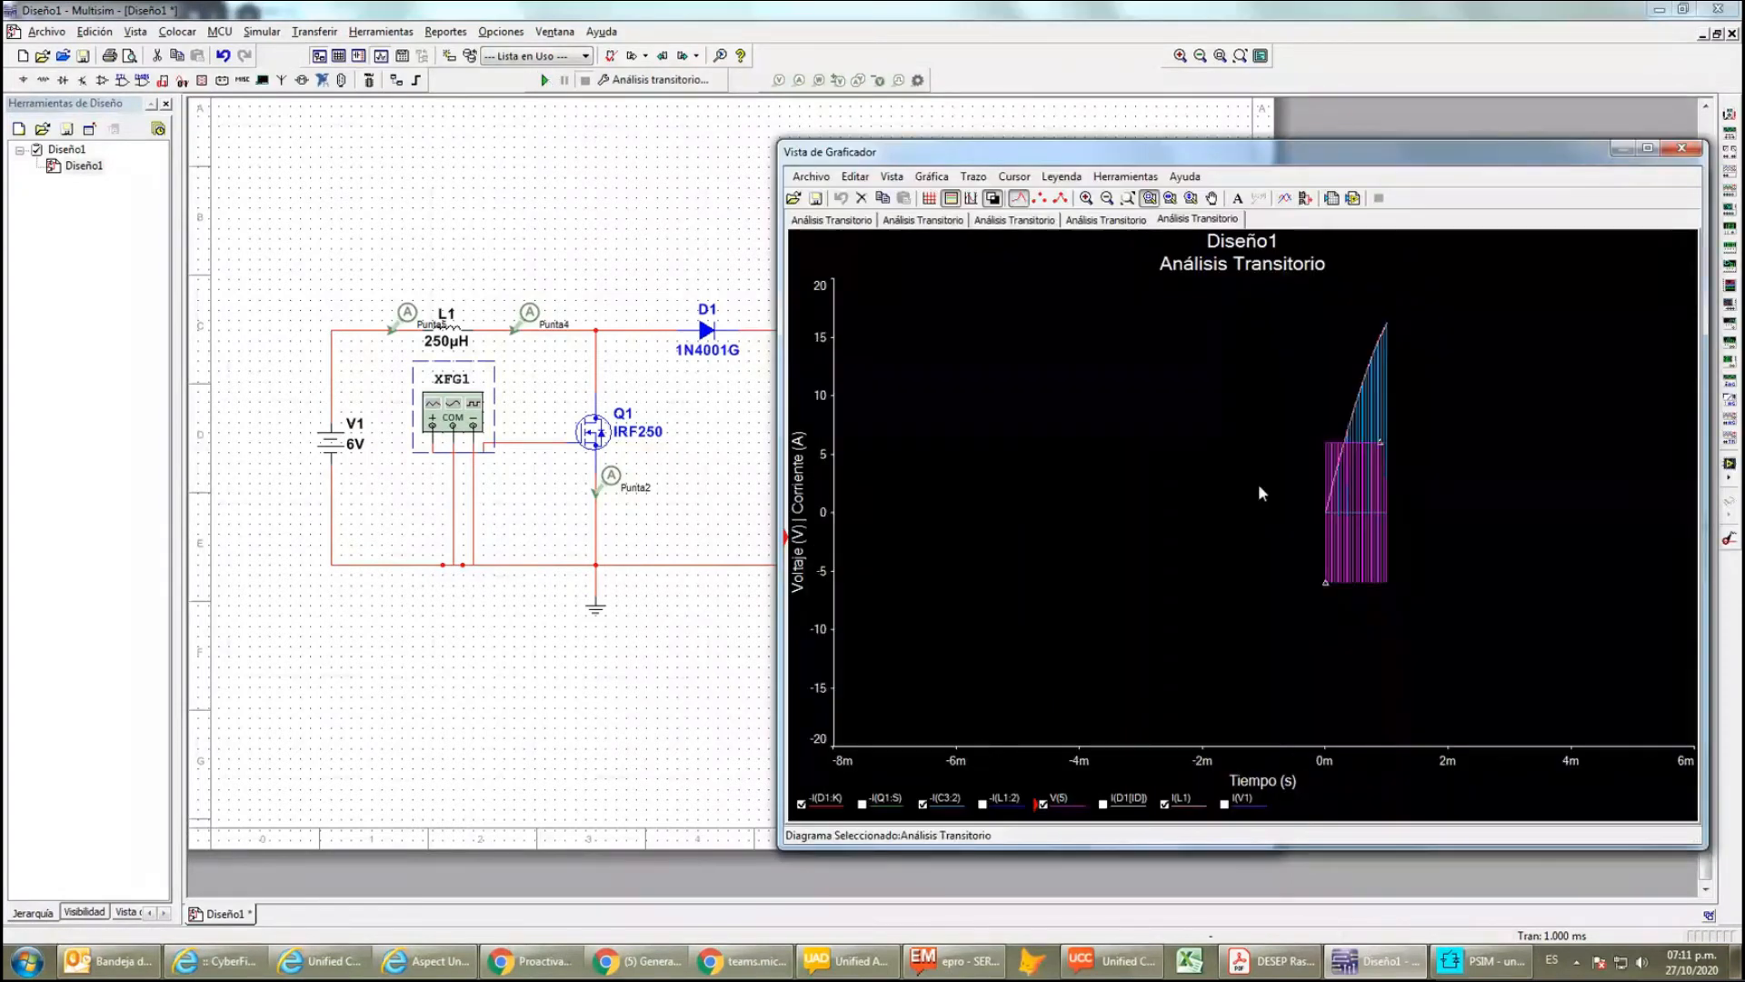
left_click(1258, 497)
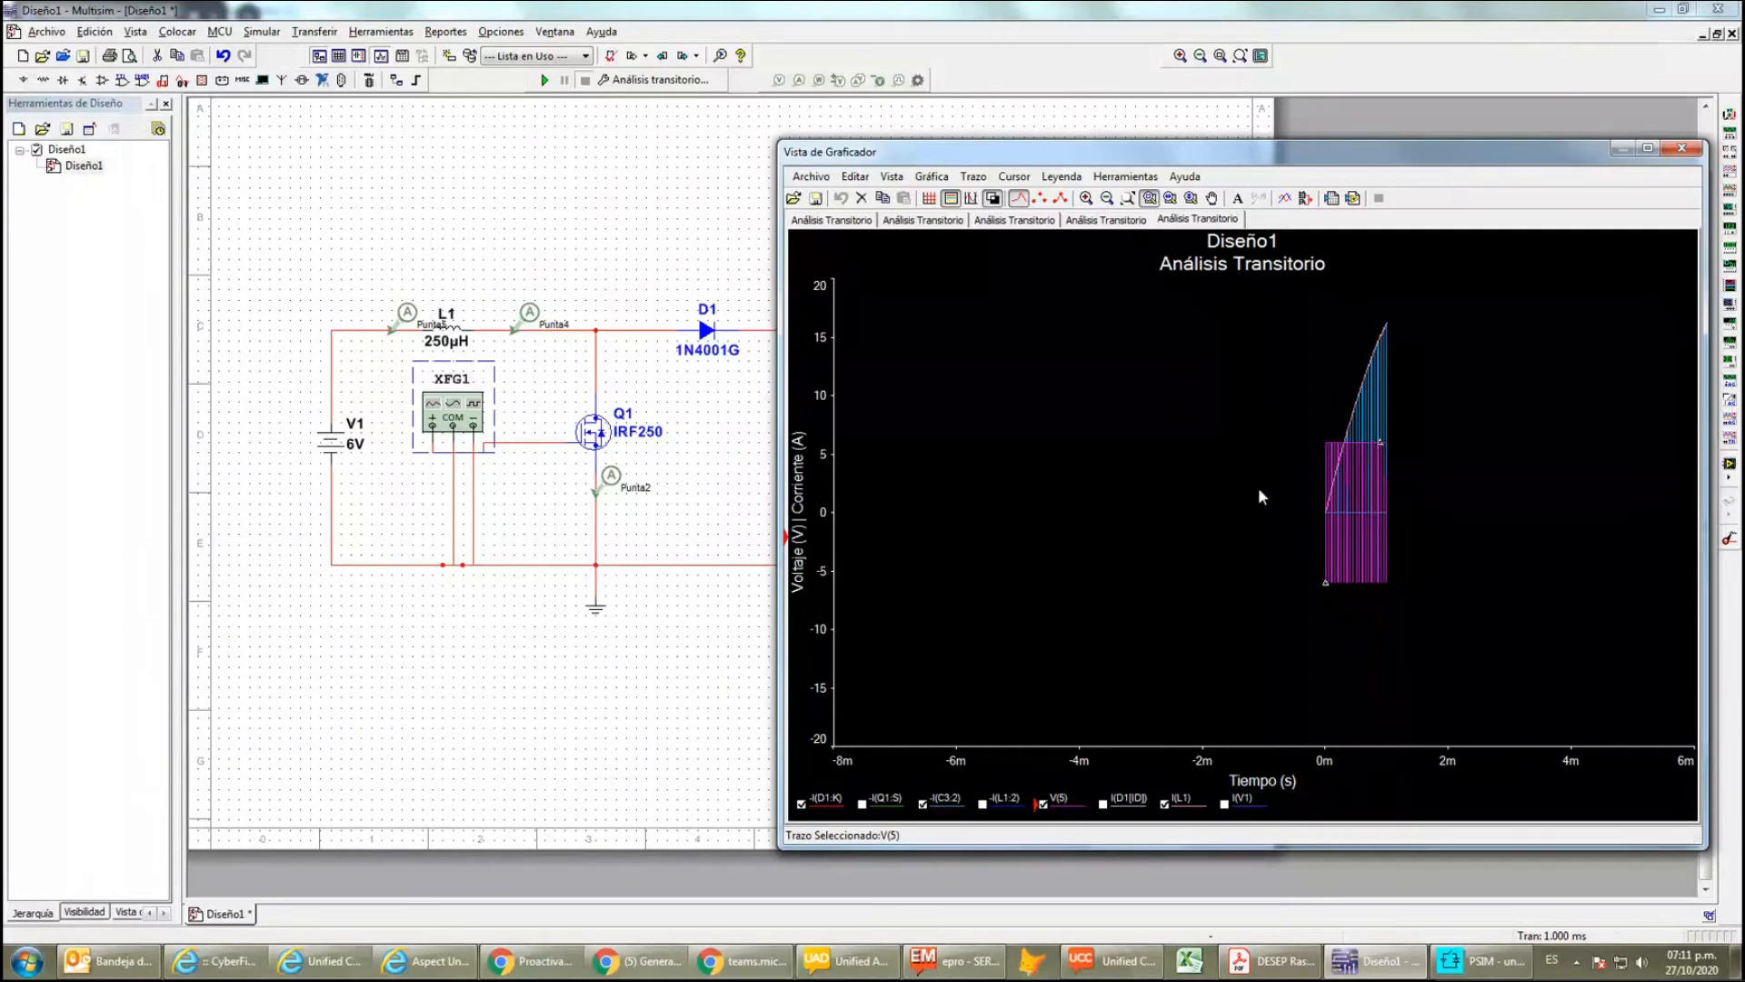
scroll(1399, 465, "up", 4)
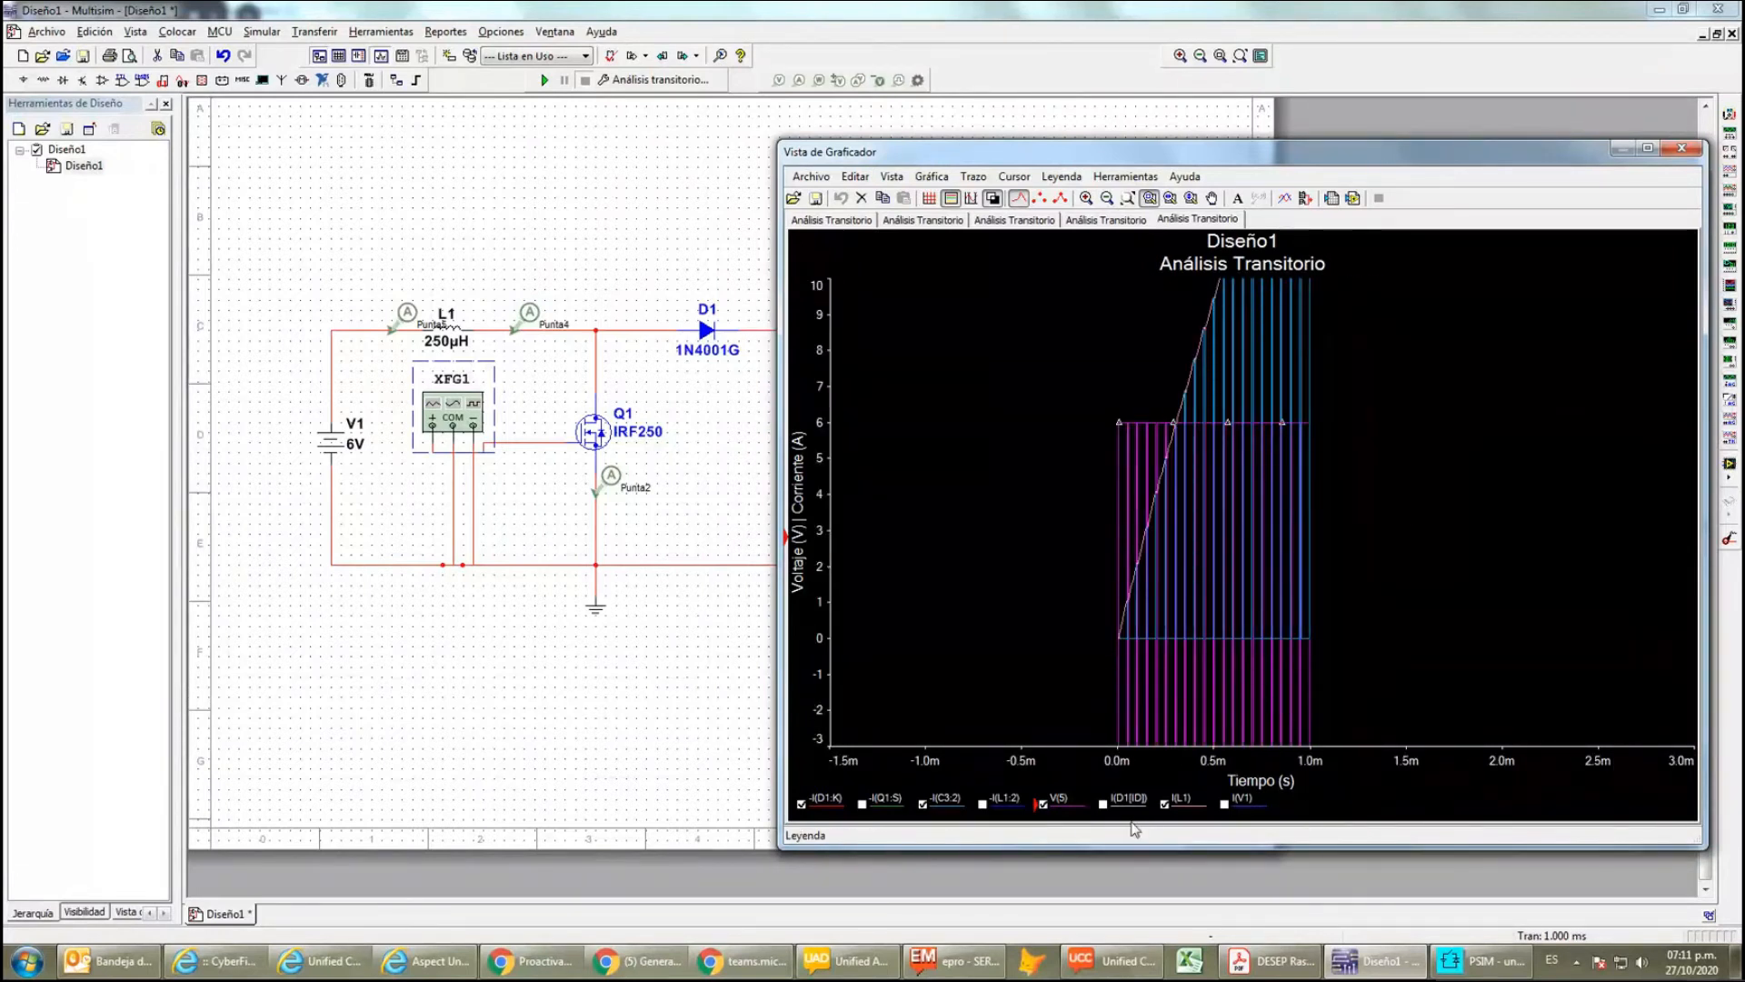
left_click(1044, 805)
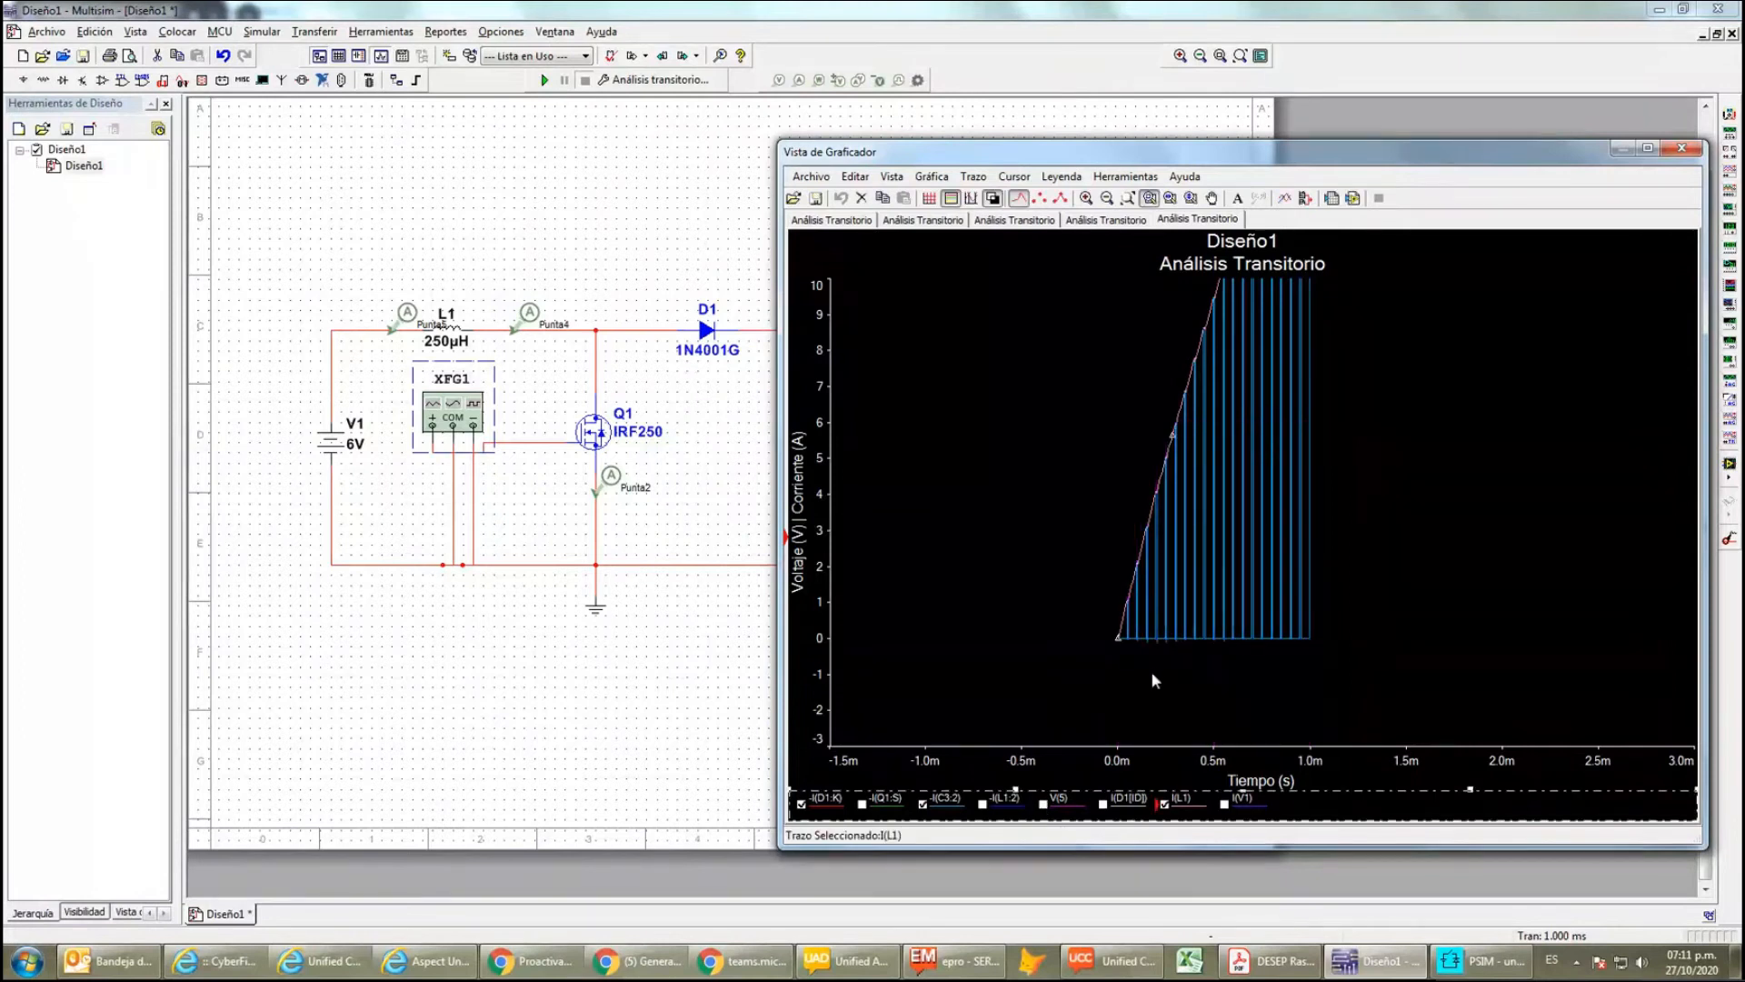
scroll(1208, 589, "up", 2)
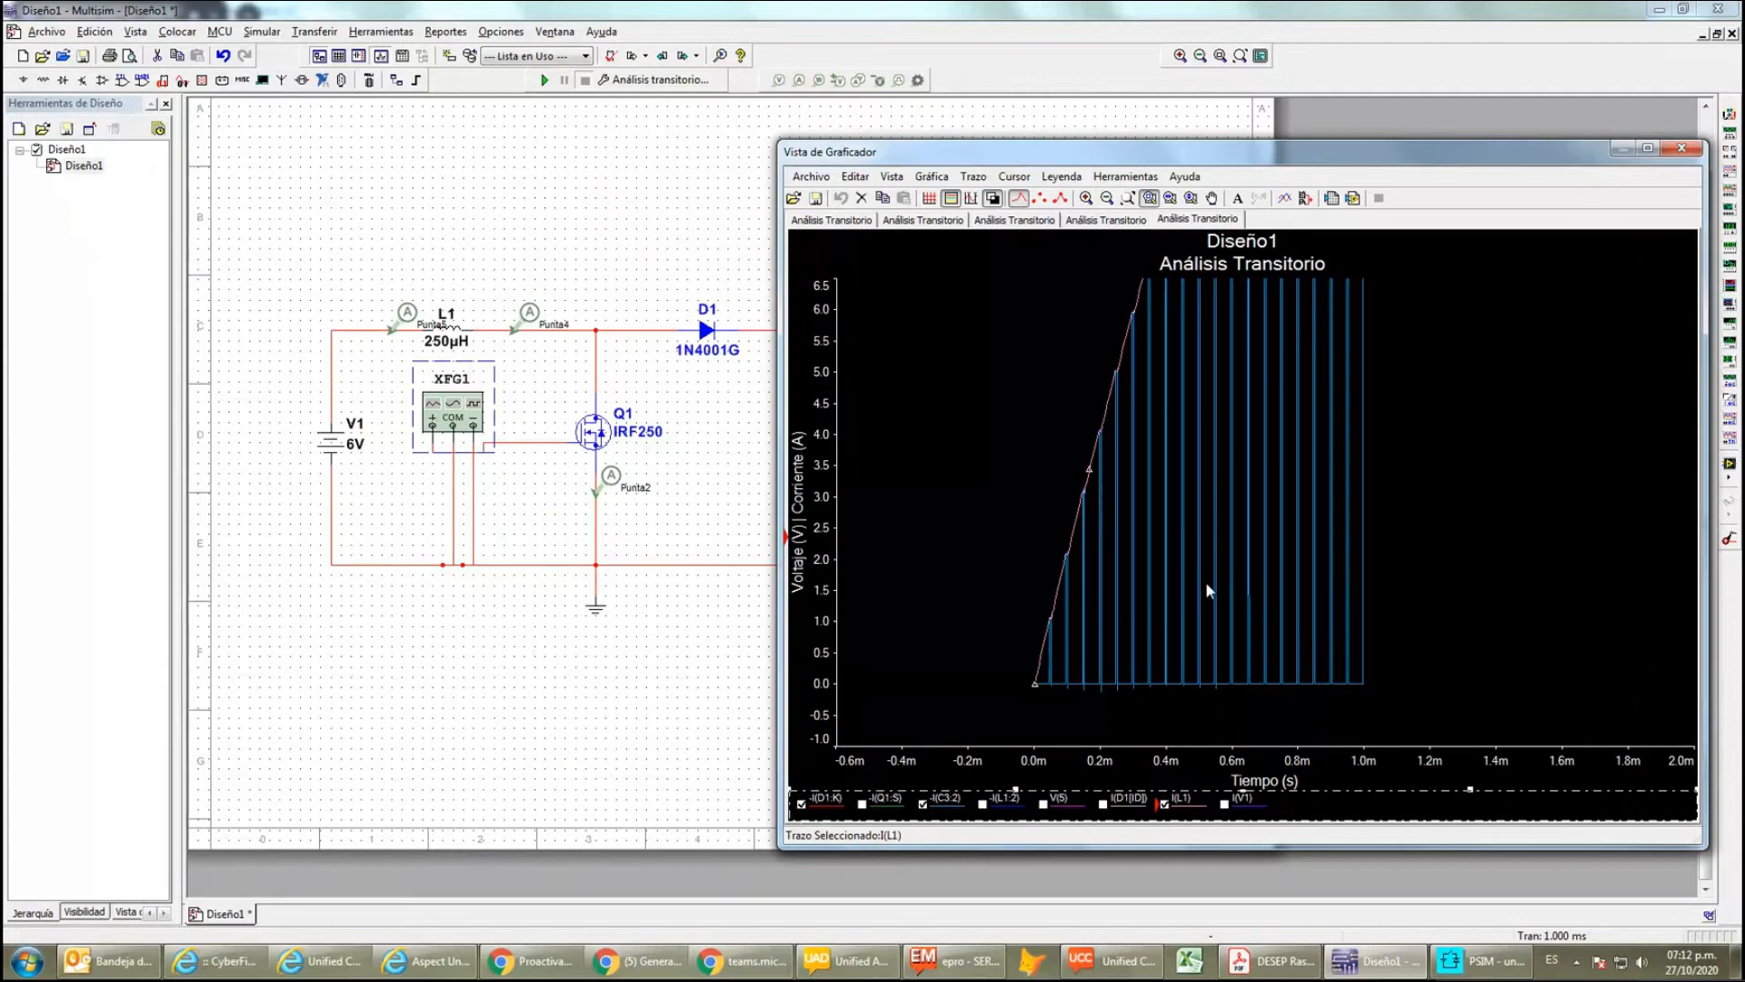
- Close the graph and switch to the boost converter schematic untitled1.psimsch in PSIM
left_click(1681, 149)
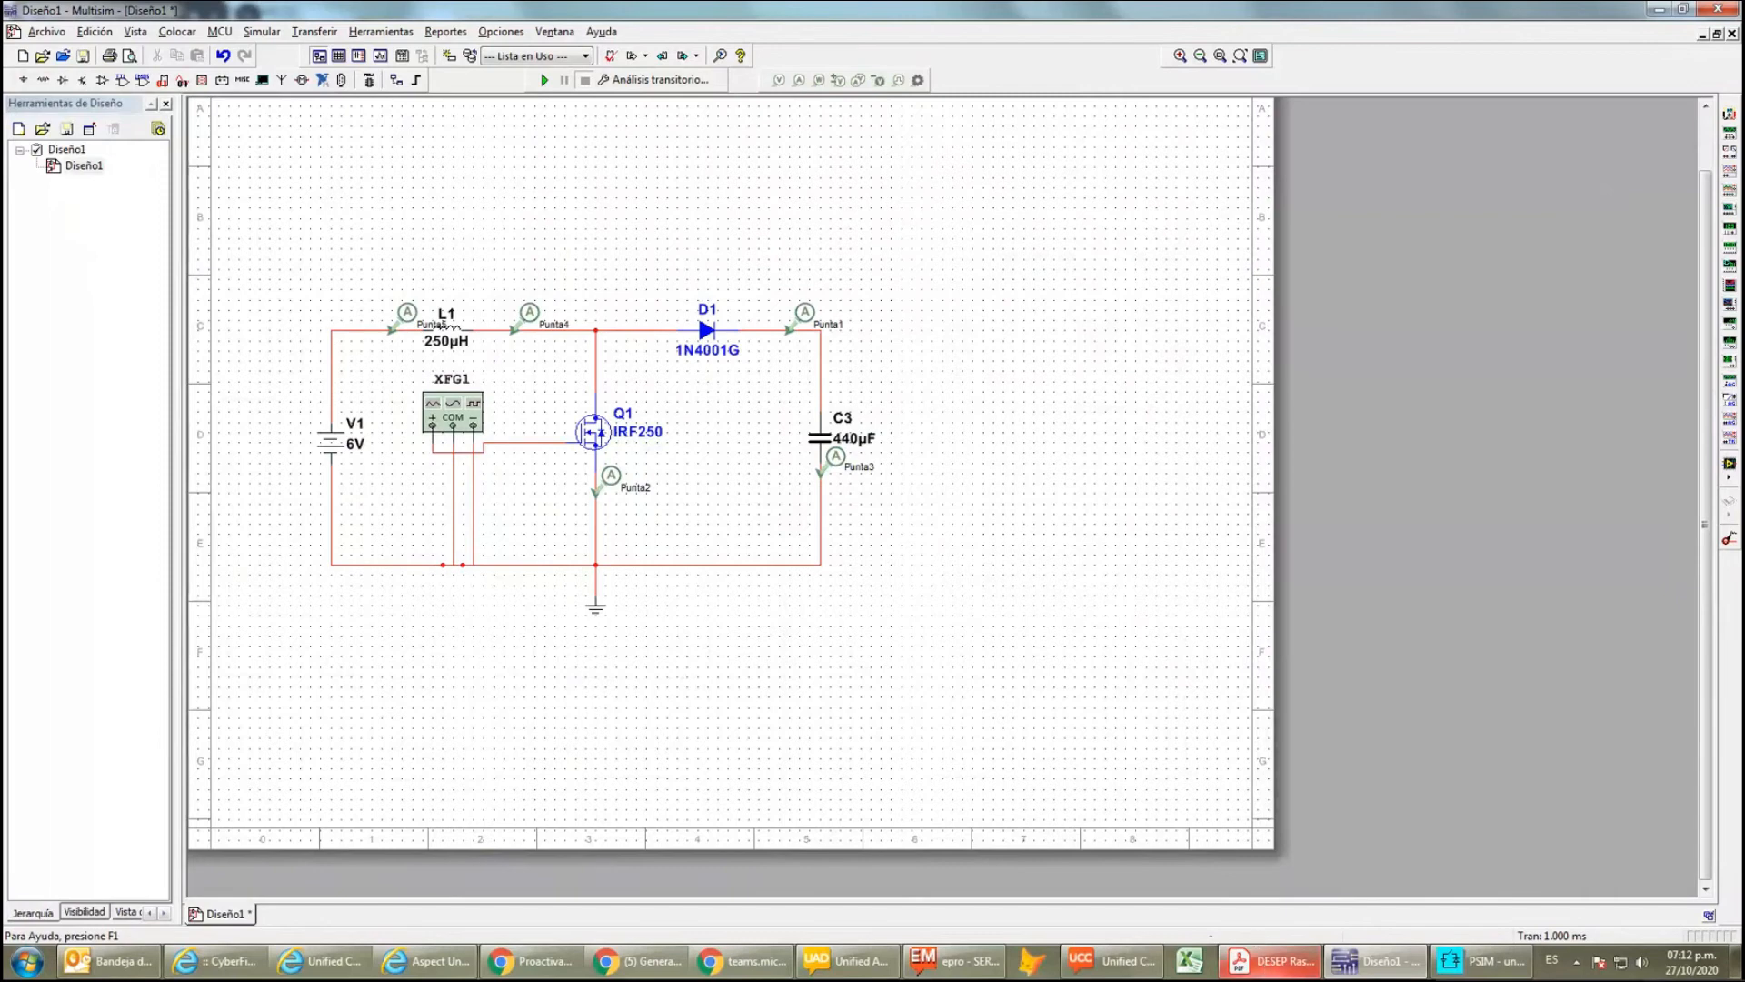
left_click(1266, 964)
left_click(1480, 961)
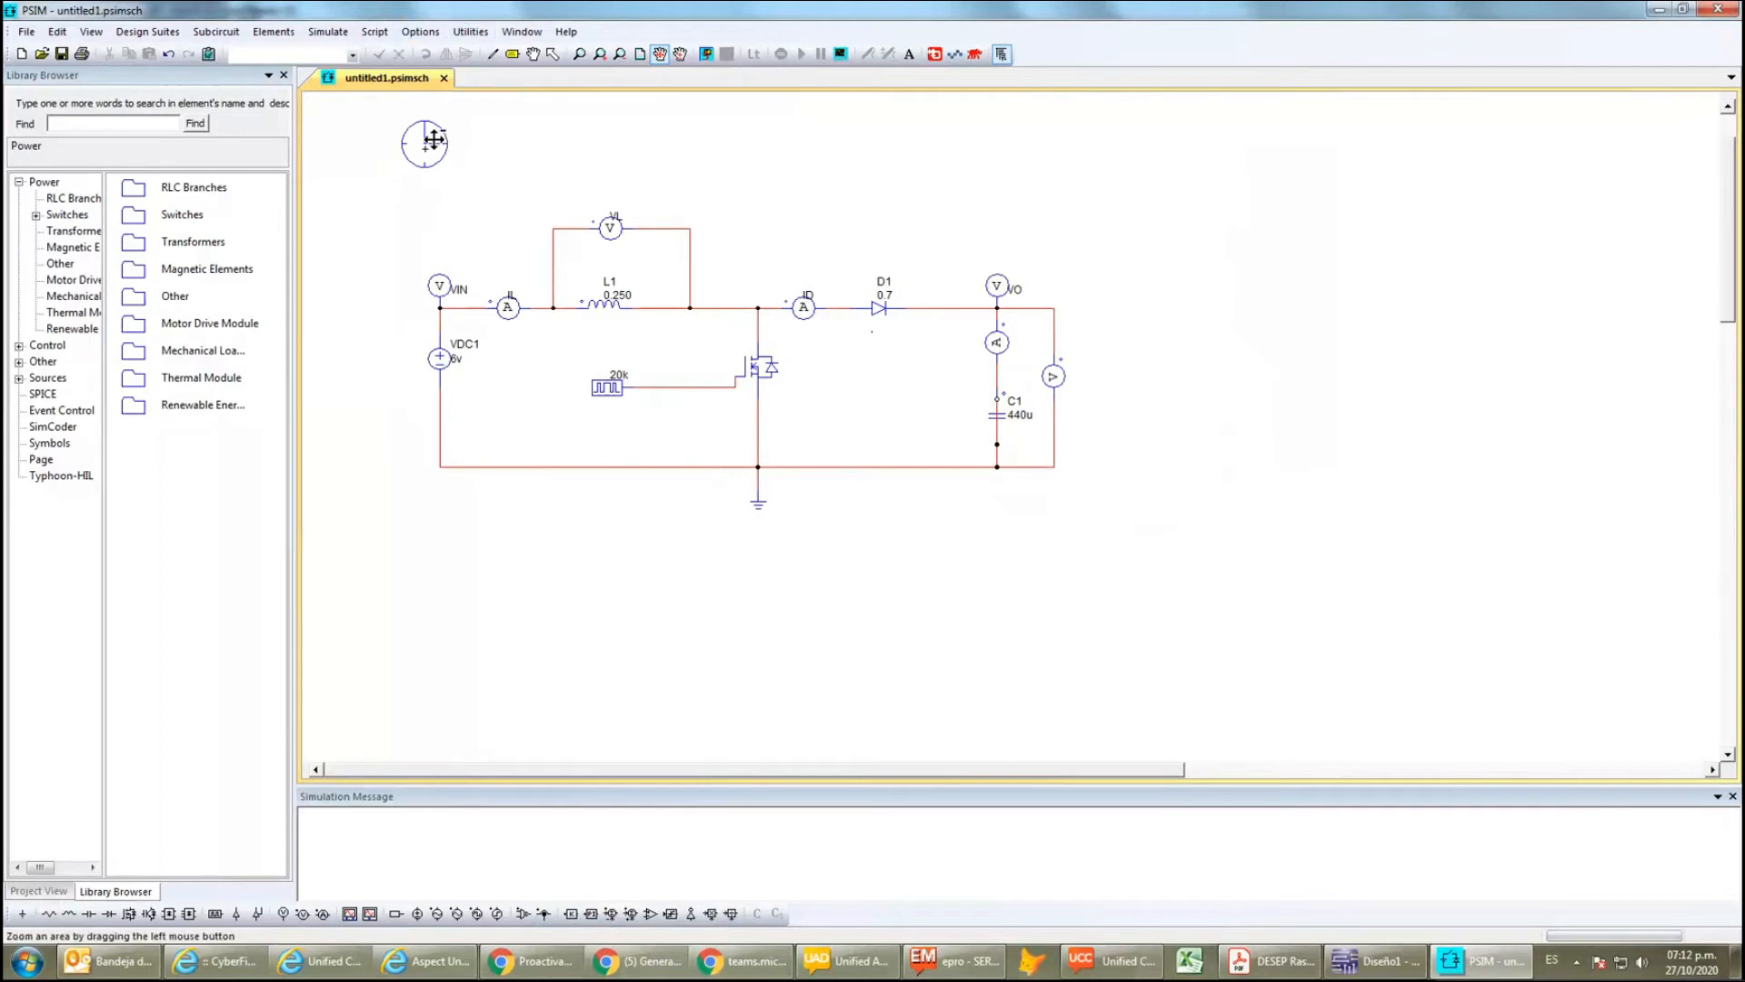
- Review the time step and total time in the simulation control settings and close them without changes
left_click(552, 54)
double_click(418, 138)
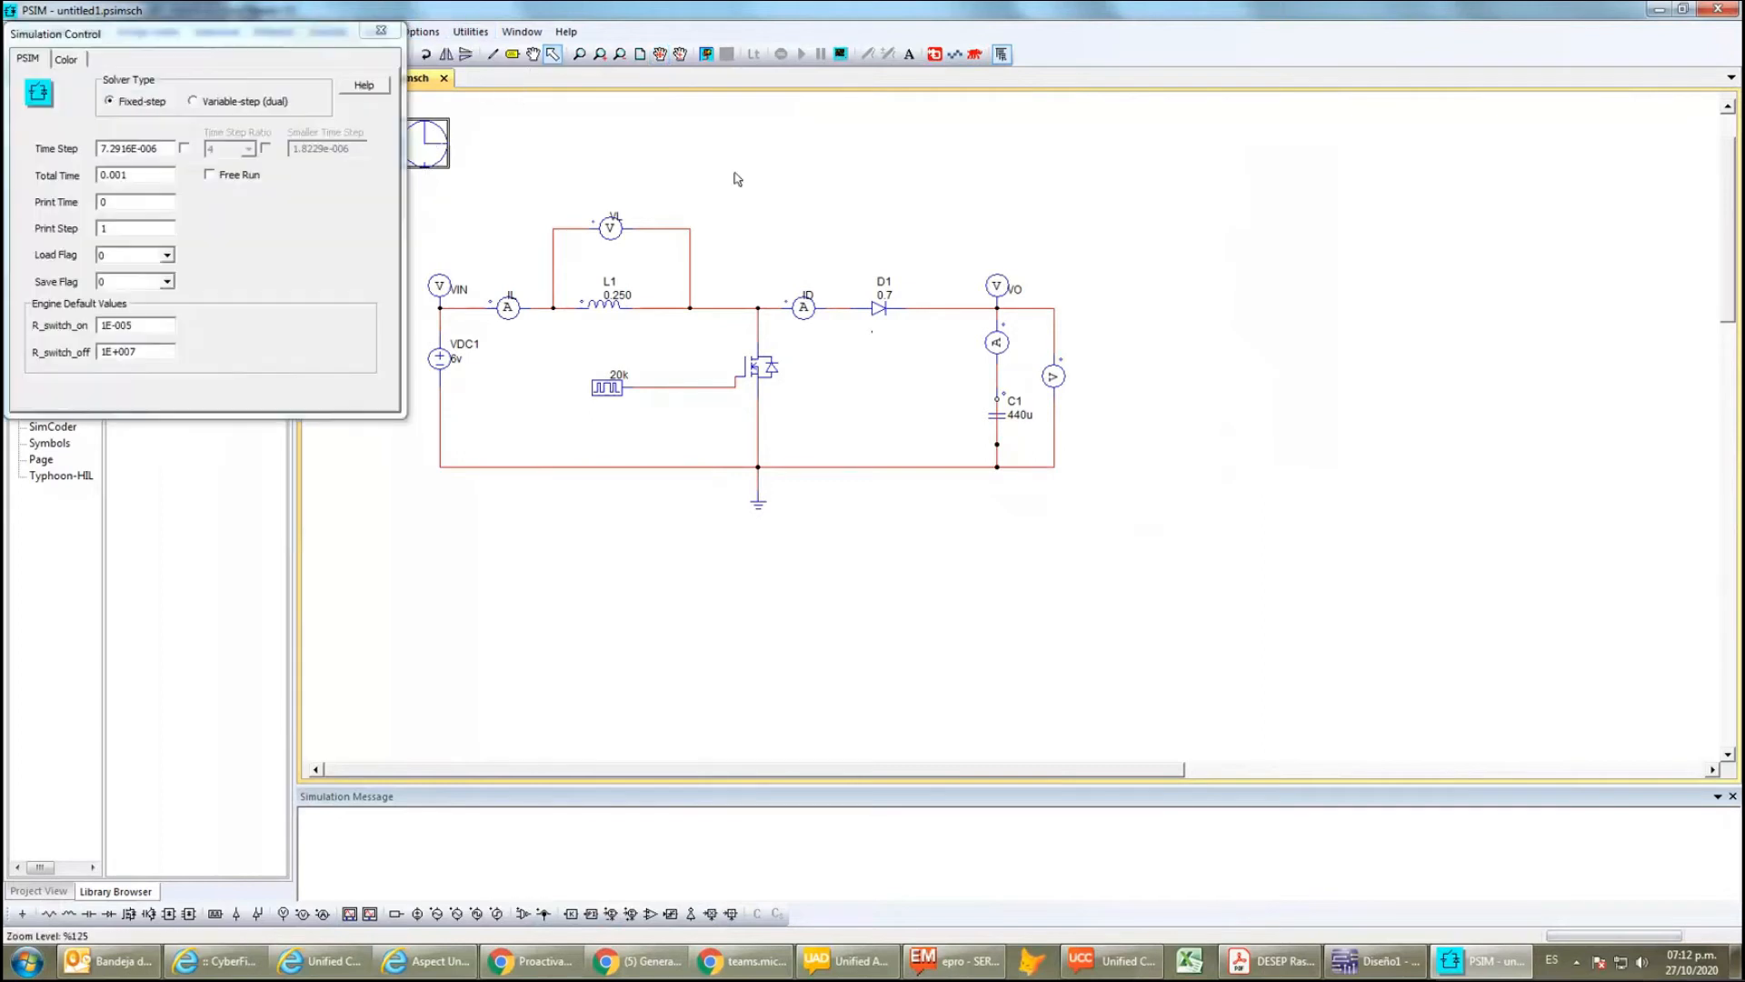
left_click_drag(201, 38, 365, 107)
left_click(538, 104)
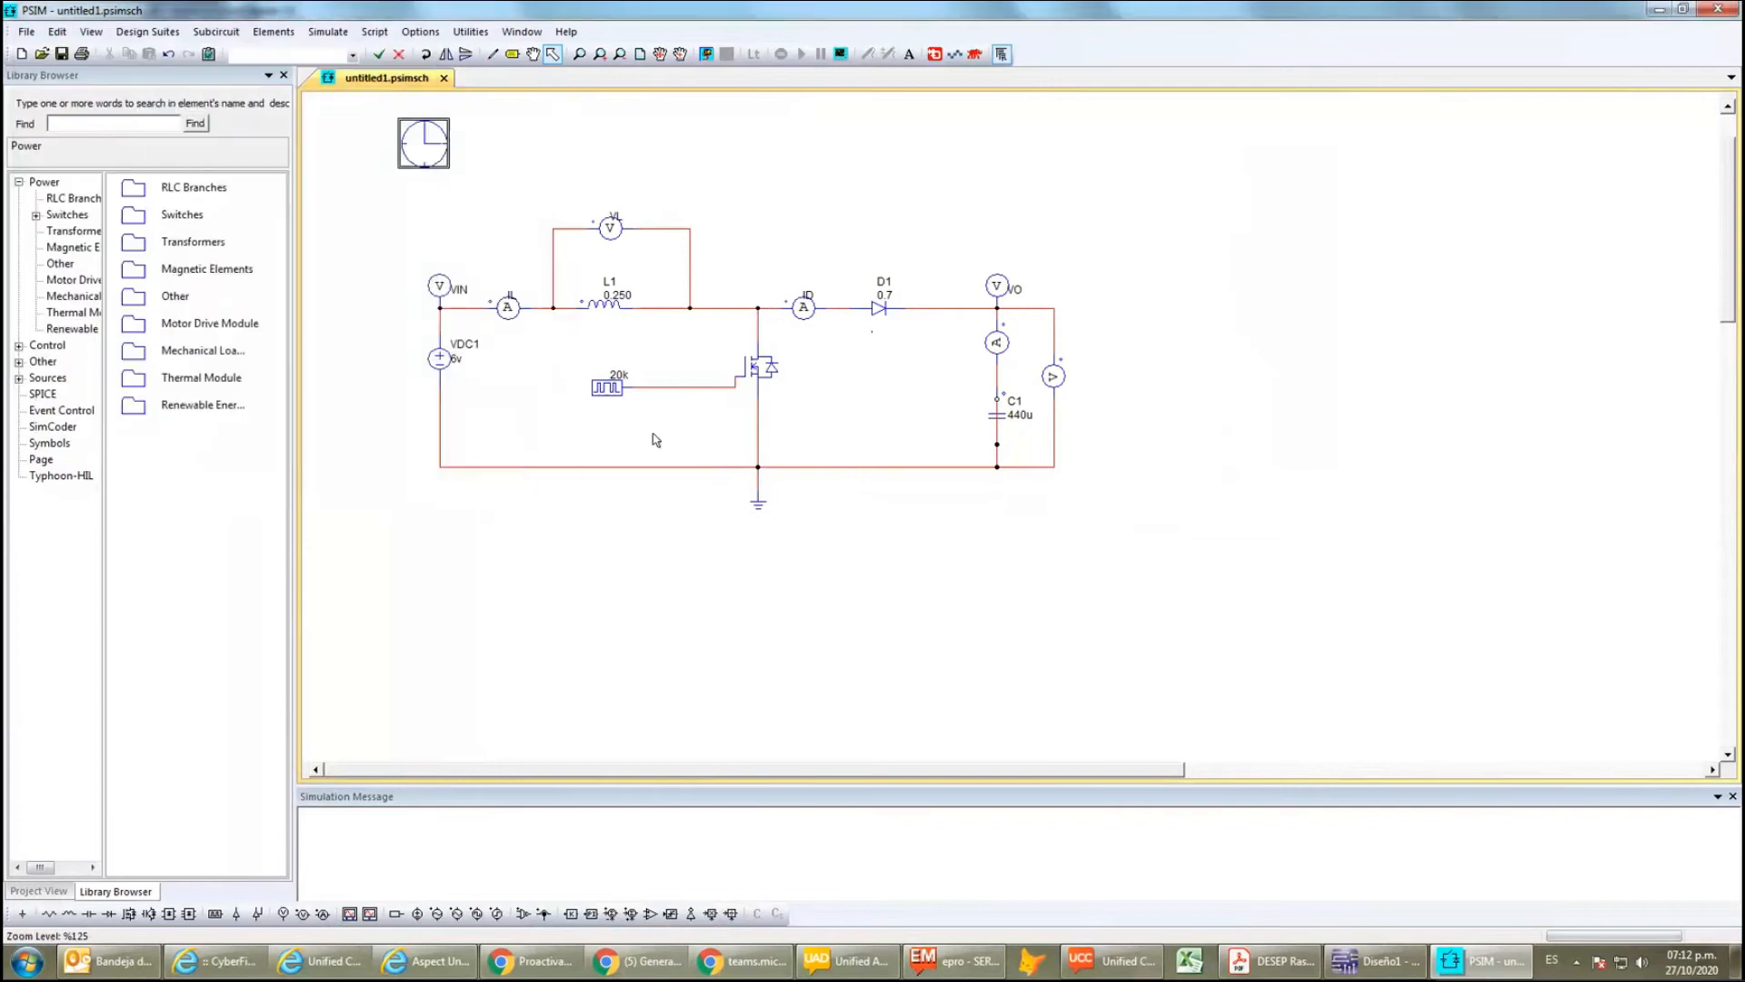
- Set the switching points of gating block G1 to "10 180."
double_click(621, 384)
left_click(320, 265)
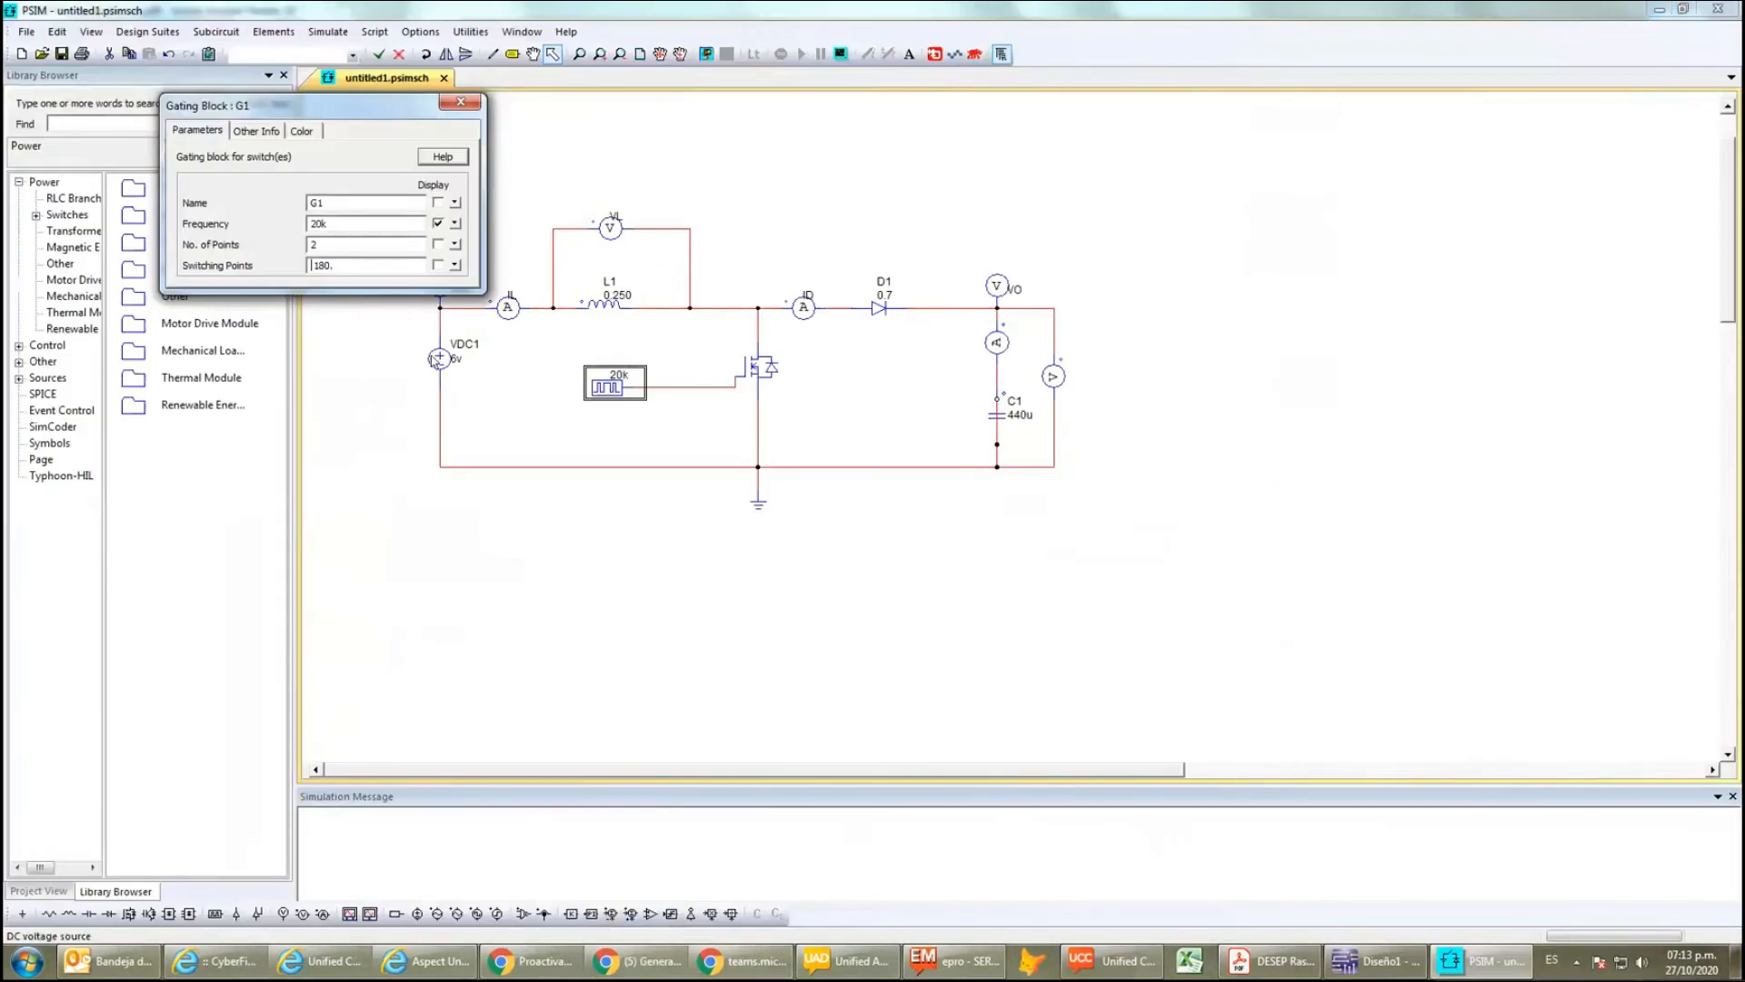
type("10 180.")
left_click(461, 101)
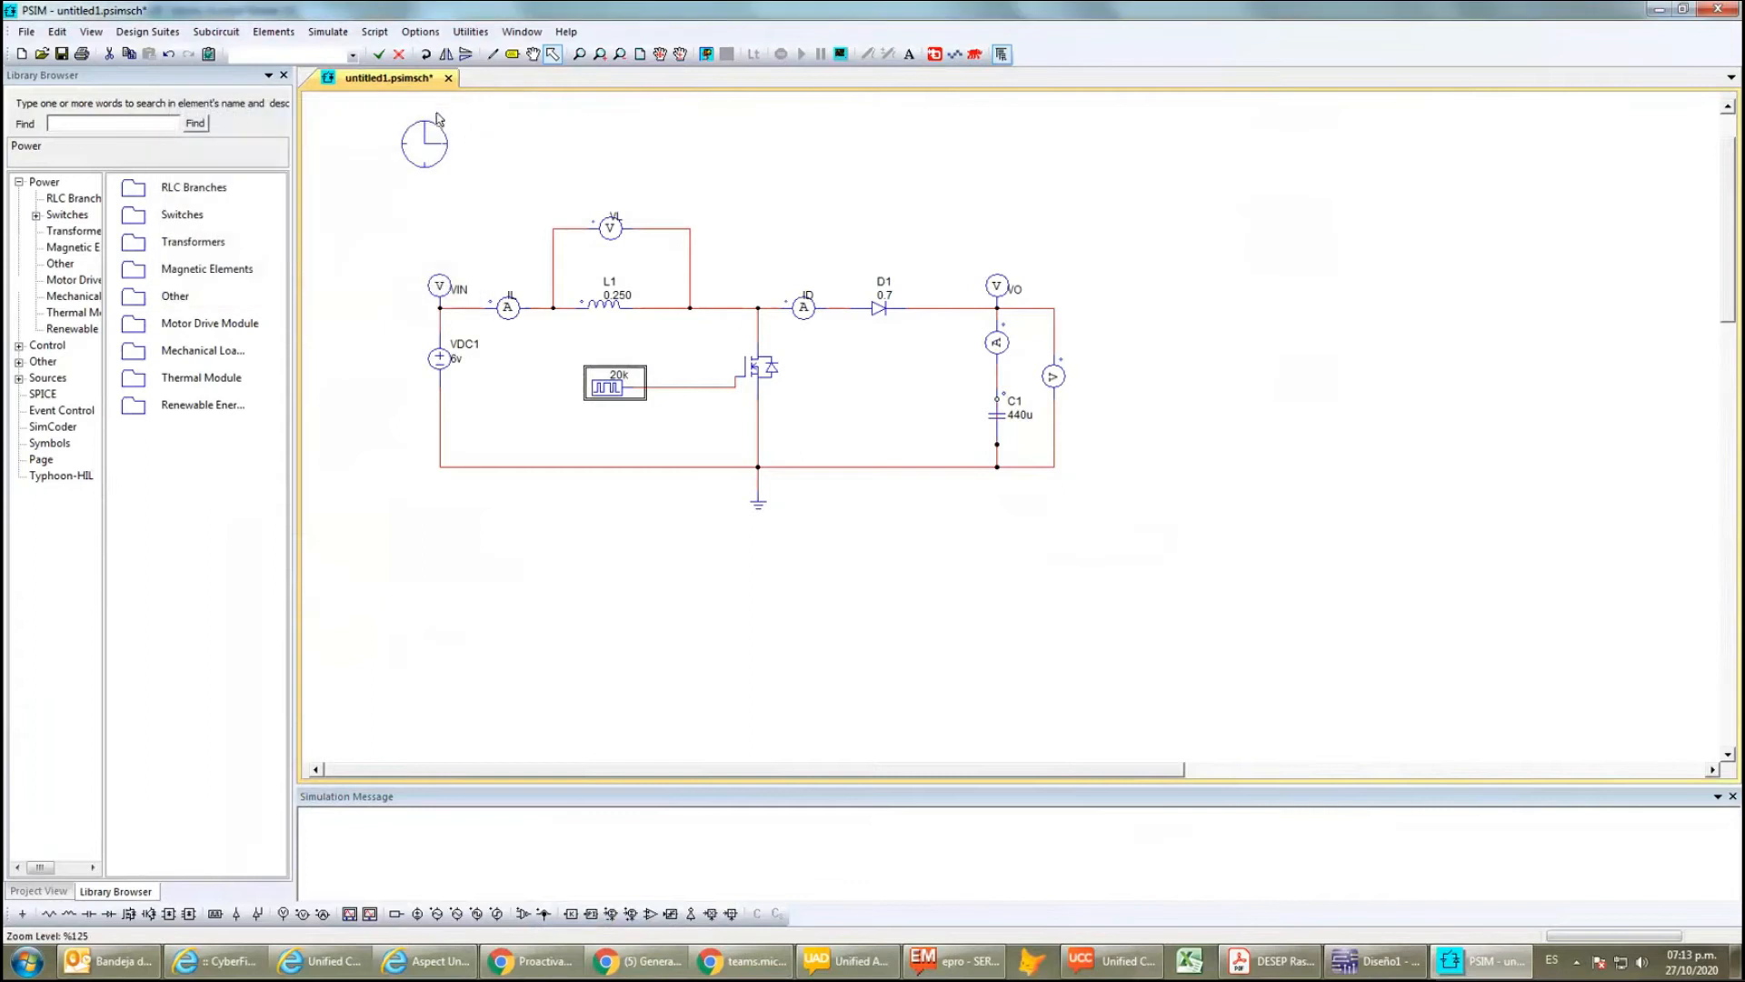
- Run the PSIM simulation and plot the current I4 in Simview
left_click(329, 33)
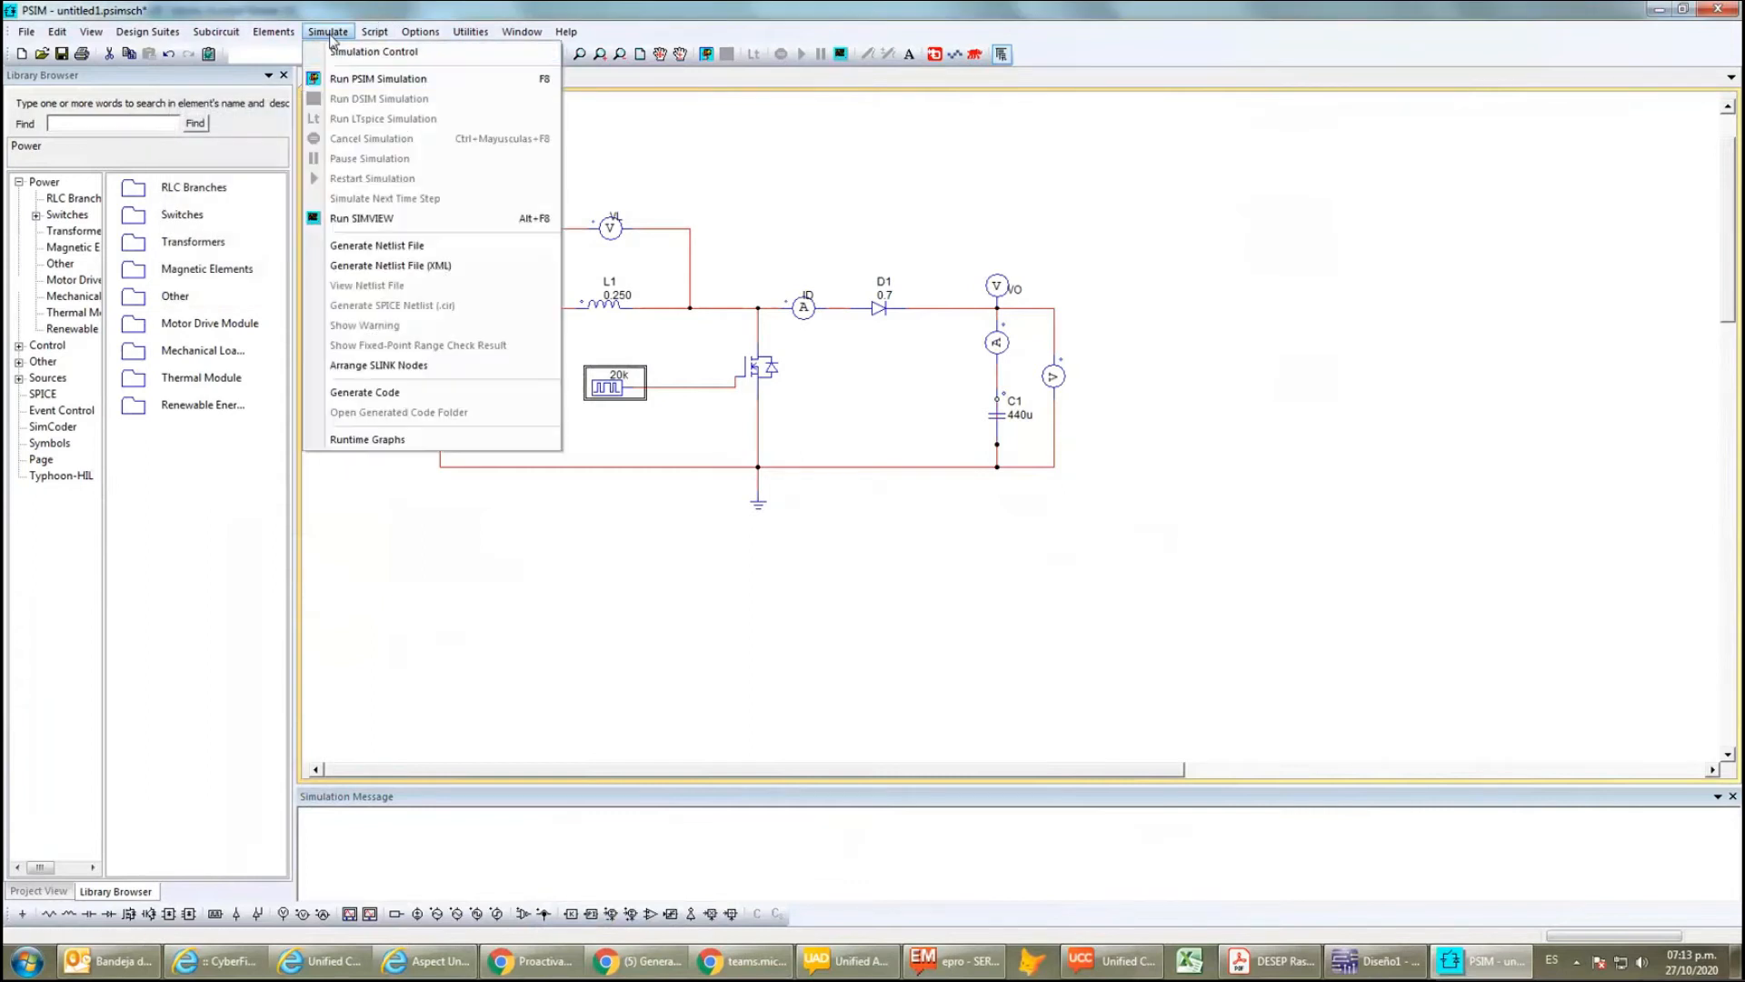
left_click(368, 79)
left_click(797, 313)
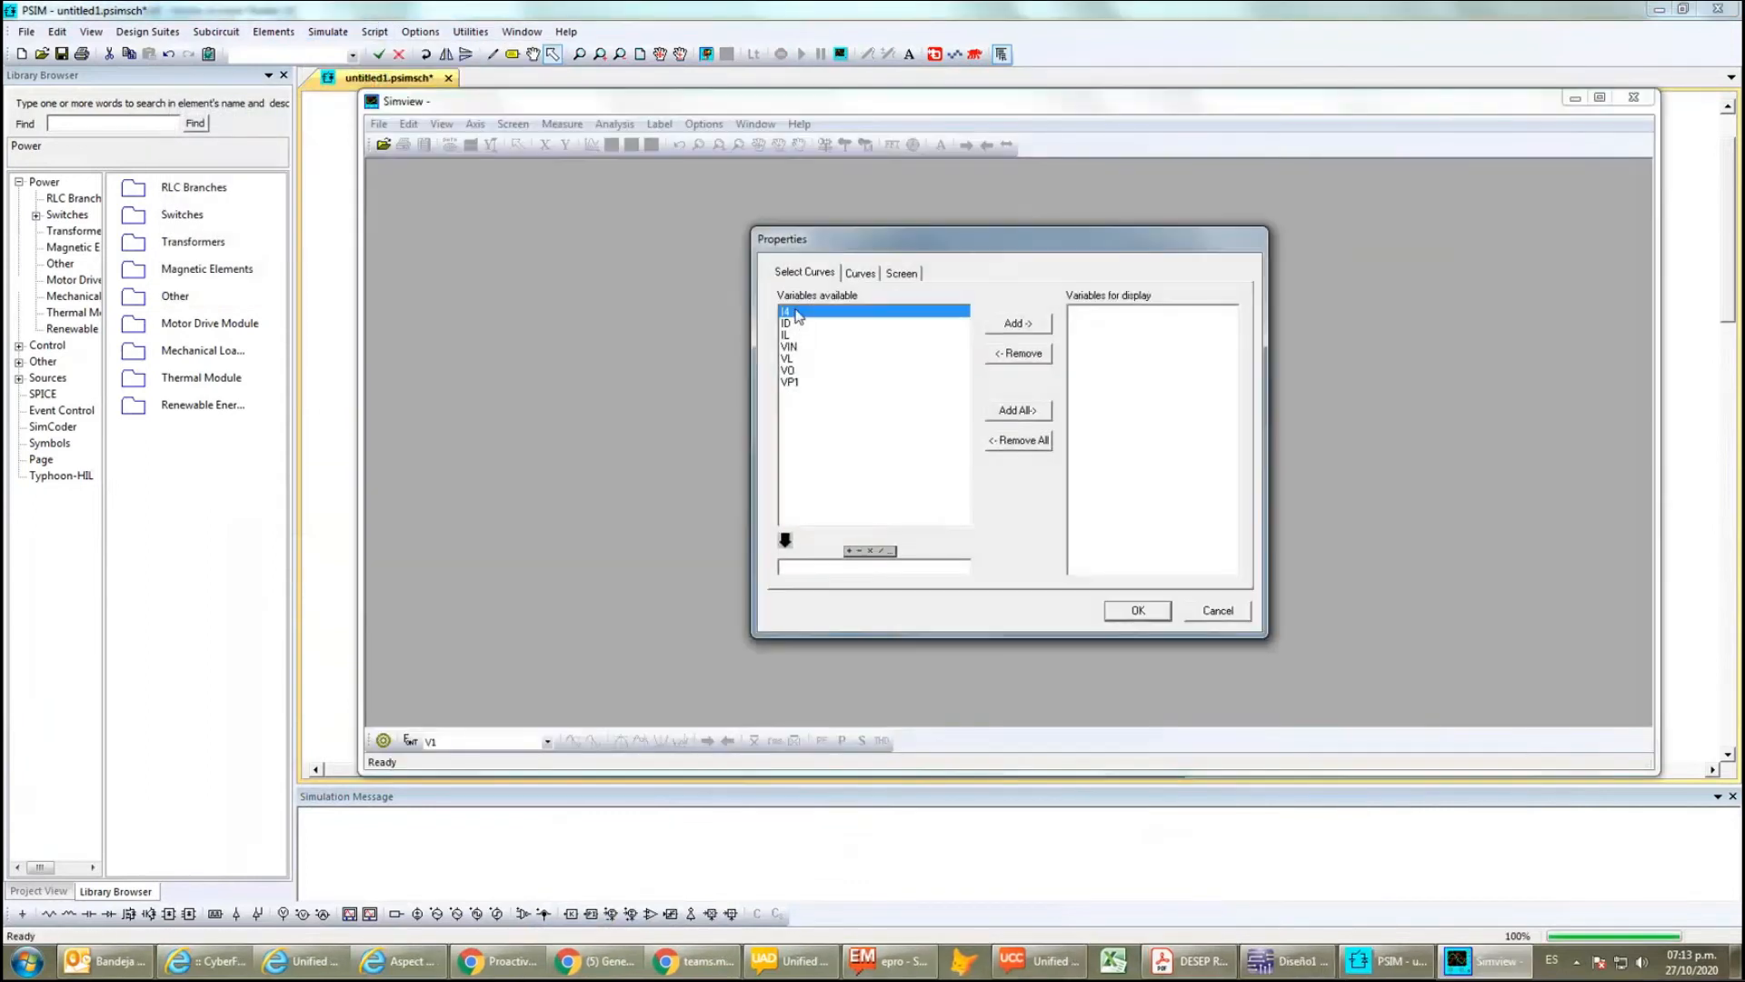
left_click(1025, 328)
left_click(1138, 610)
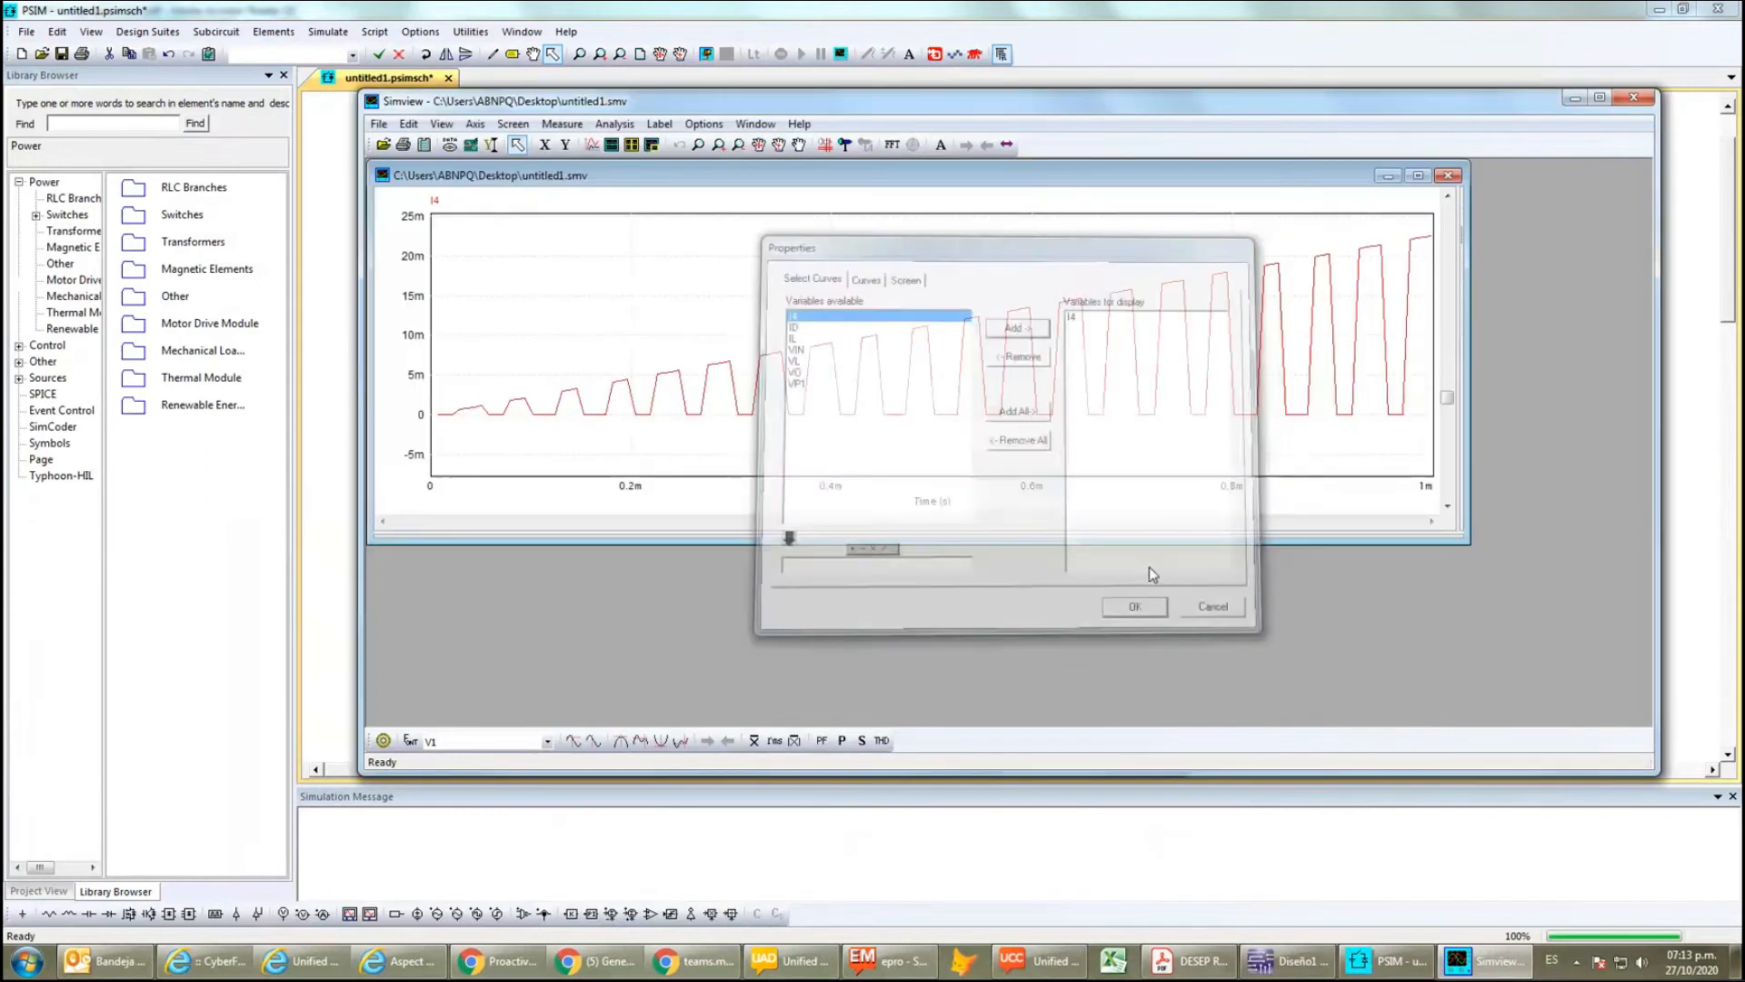
- Maximize the I4 graph inside Simview and place the restored Simview window over the schematic
left_click_drag(1010, 105, 1011, 437)
double_click(1004, 437)
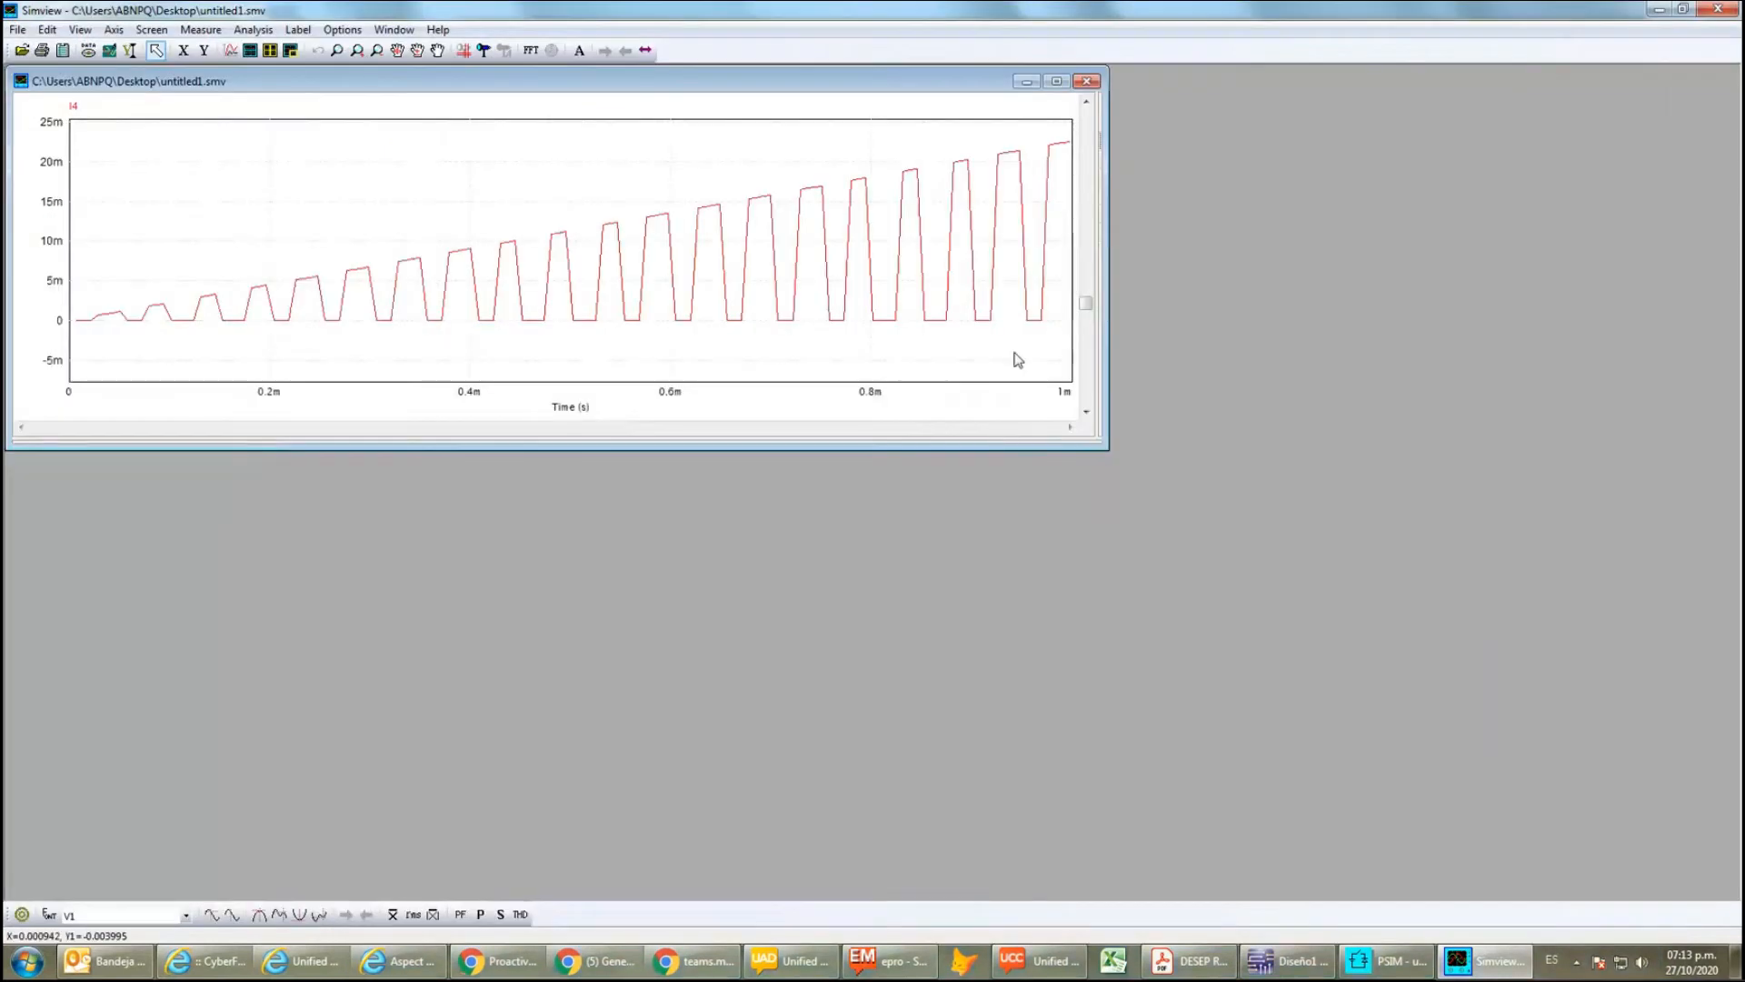
left_click(1051, 73)
left_click(1683, 10)
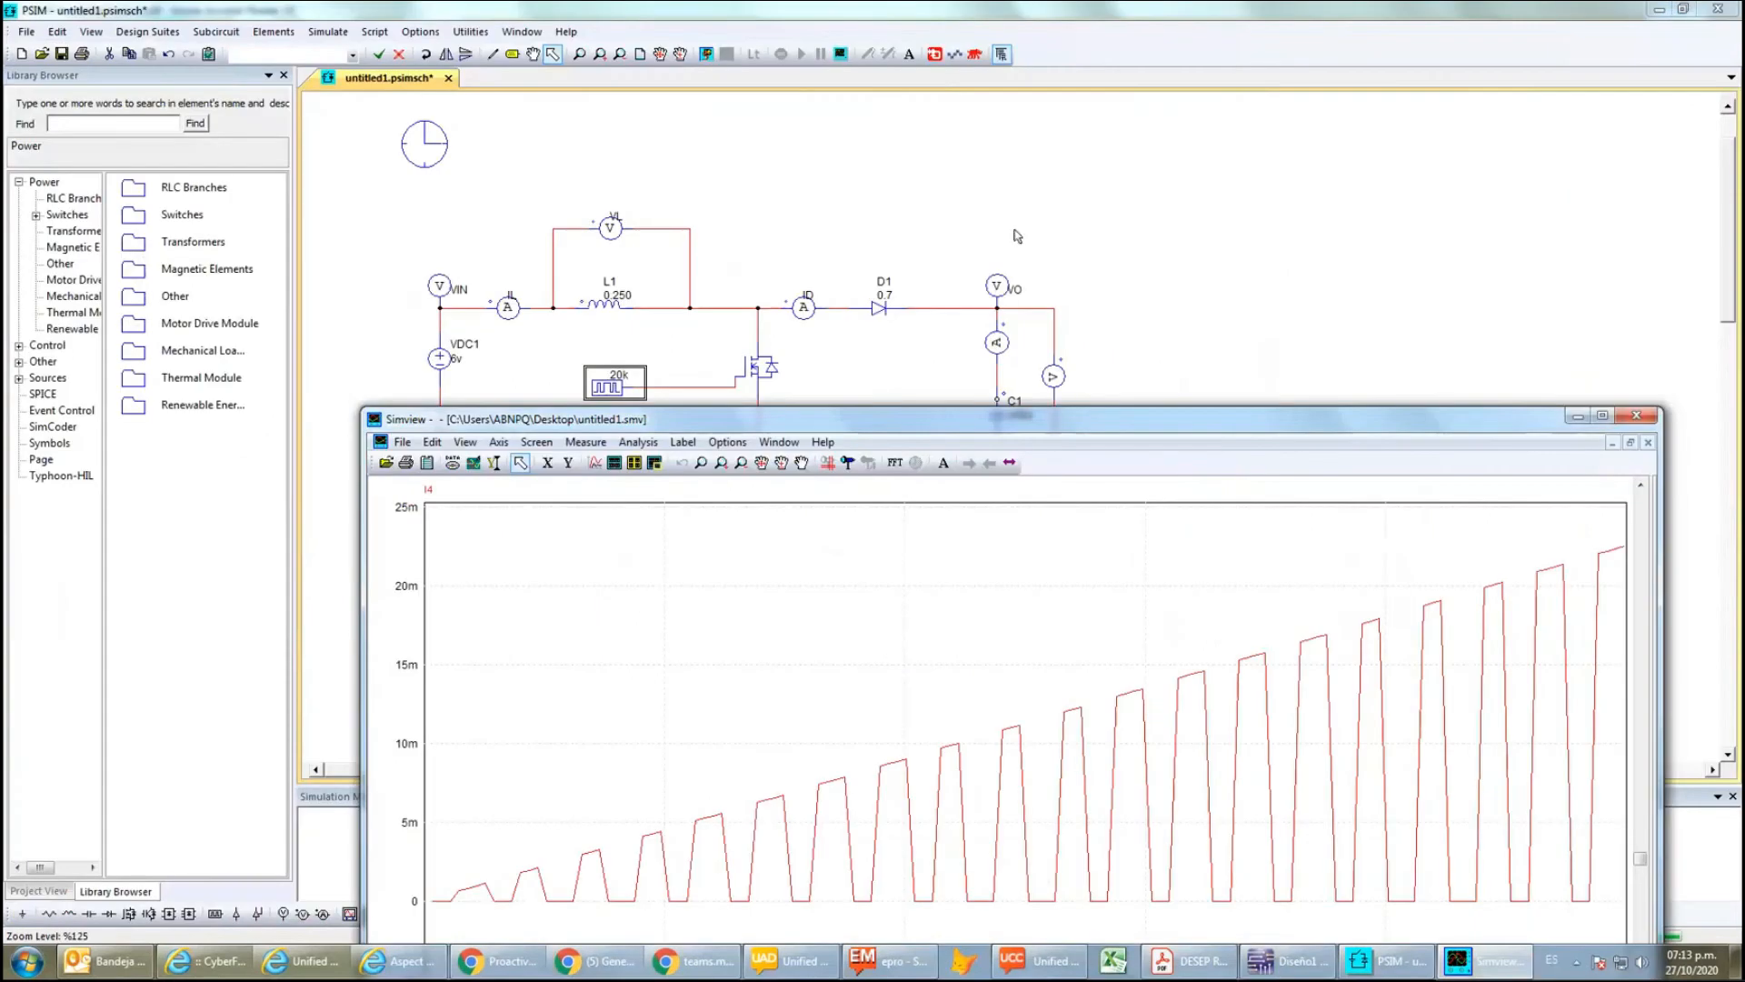
left_click_drag(1054, 429, 1021, 112)
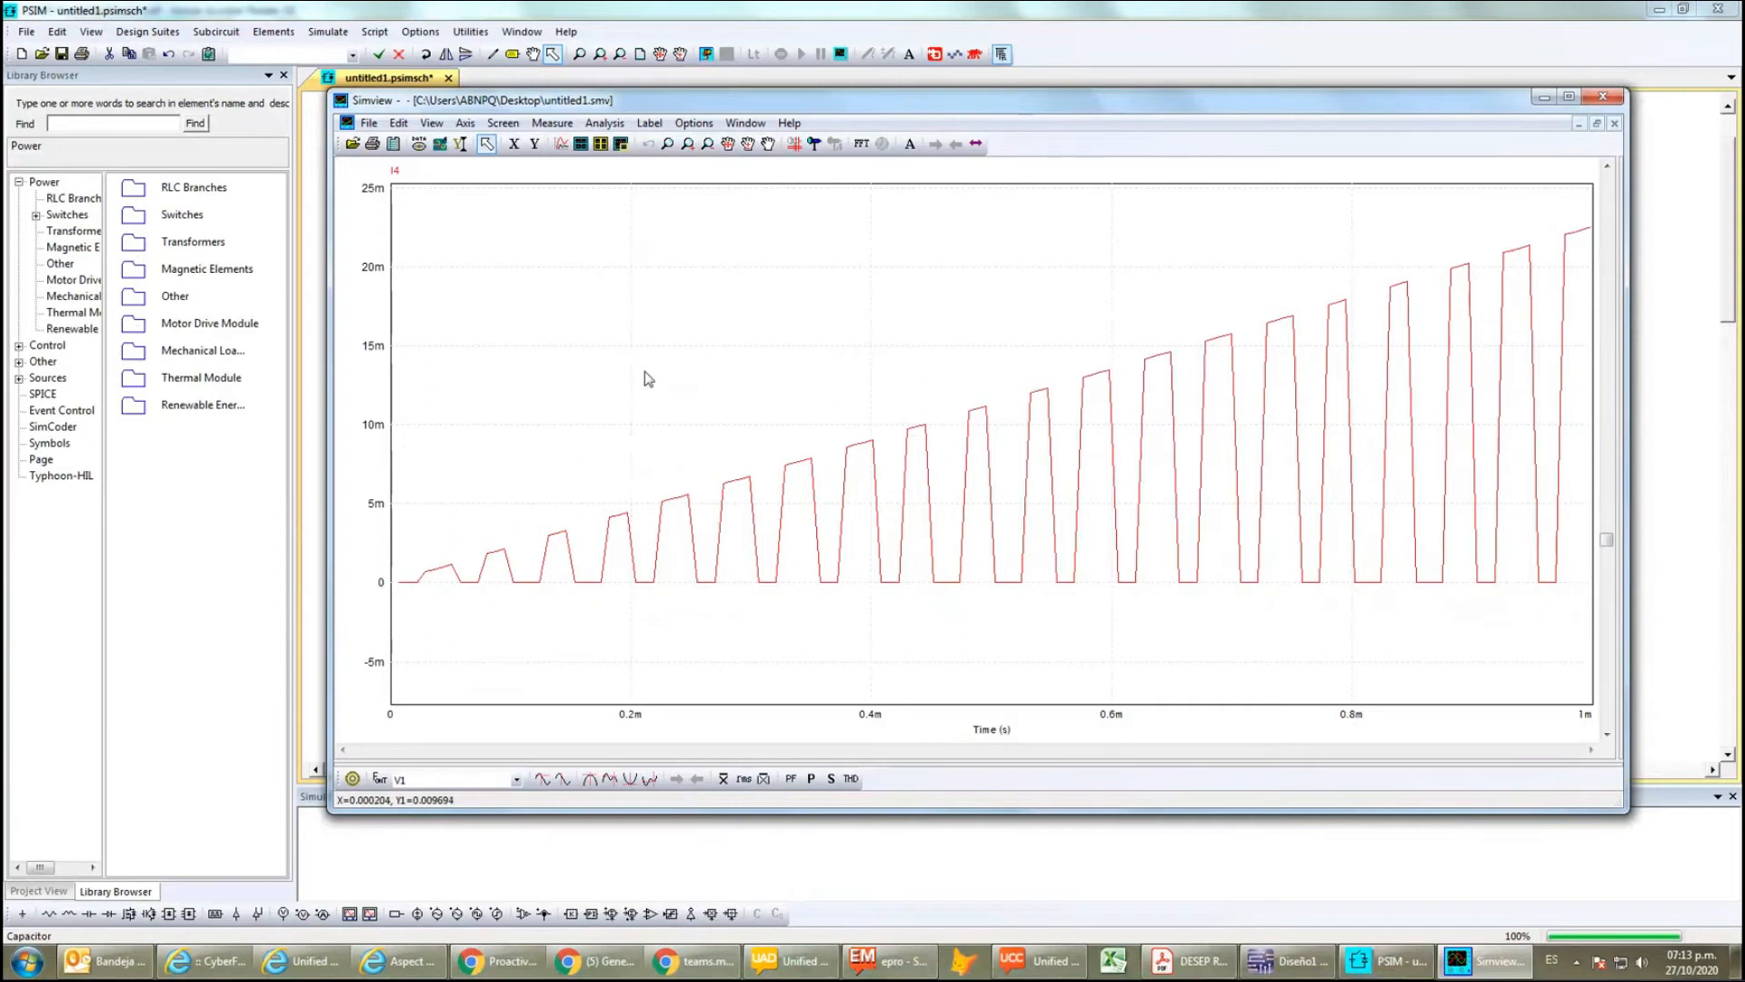
- Show the FFT of I4, measure its main peak near 20 kHz with the two cursors, and close Simview
left_click(858, 145)
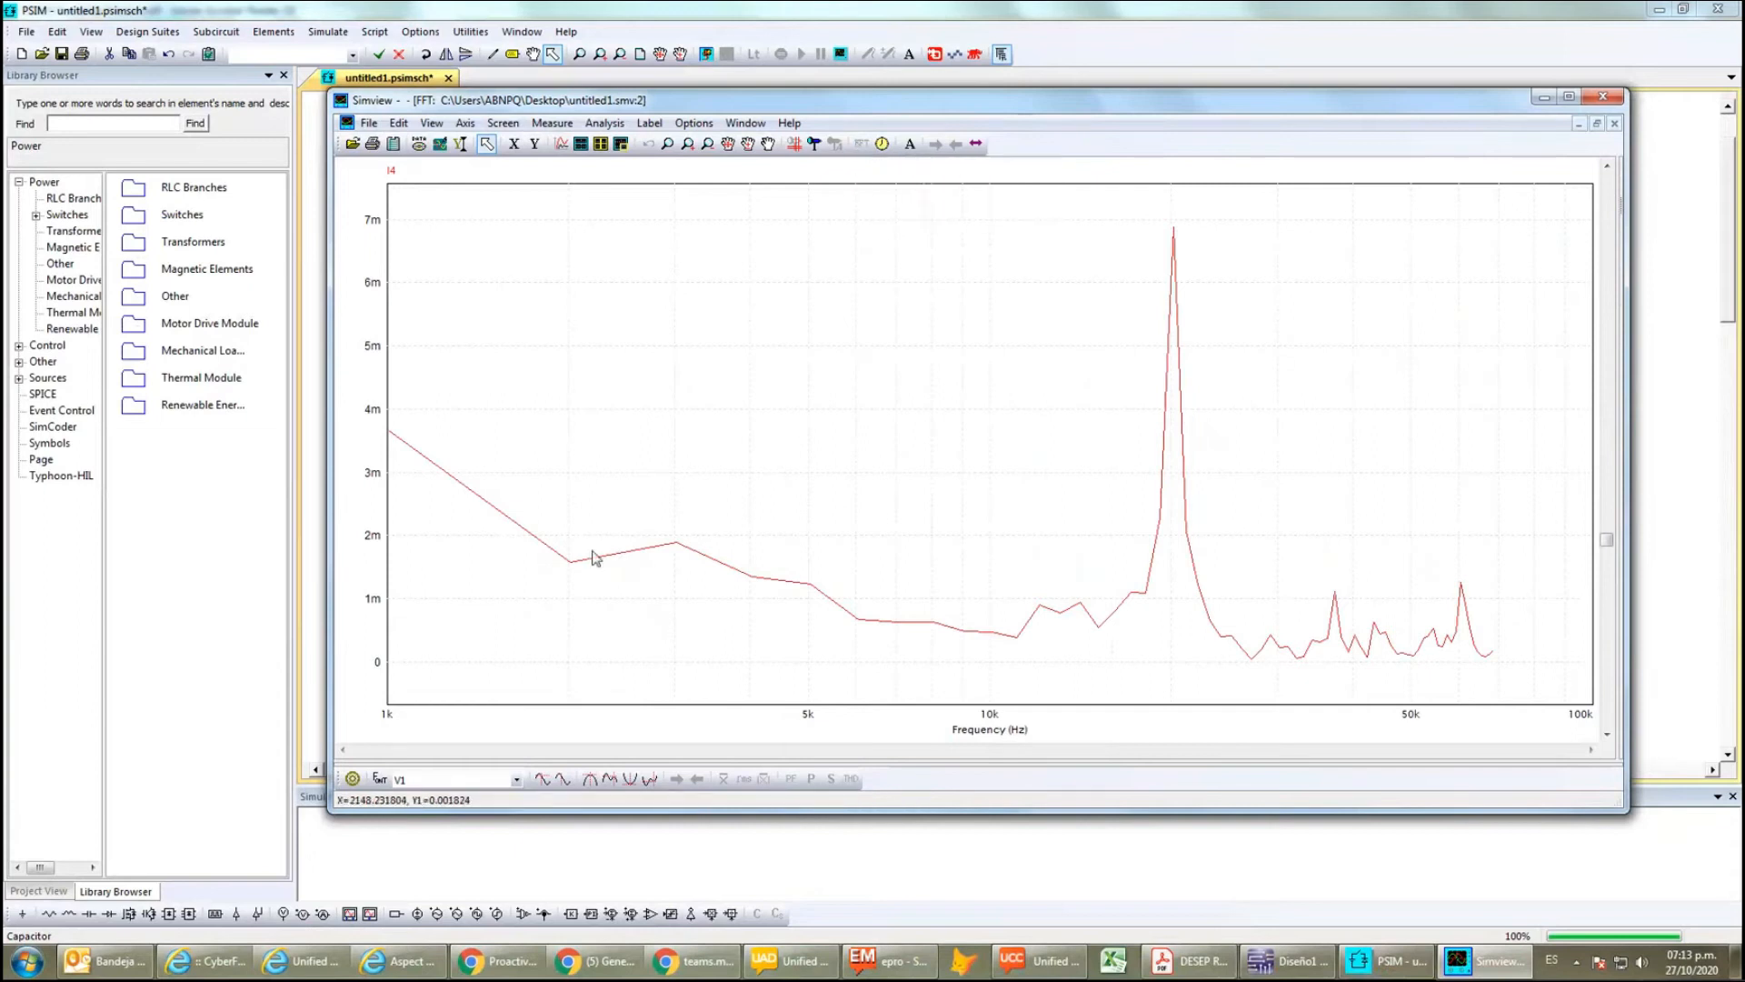
left_click(629, 779)
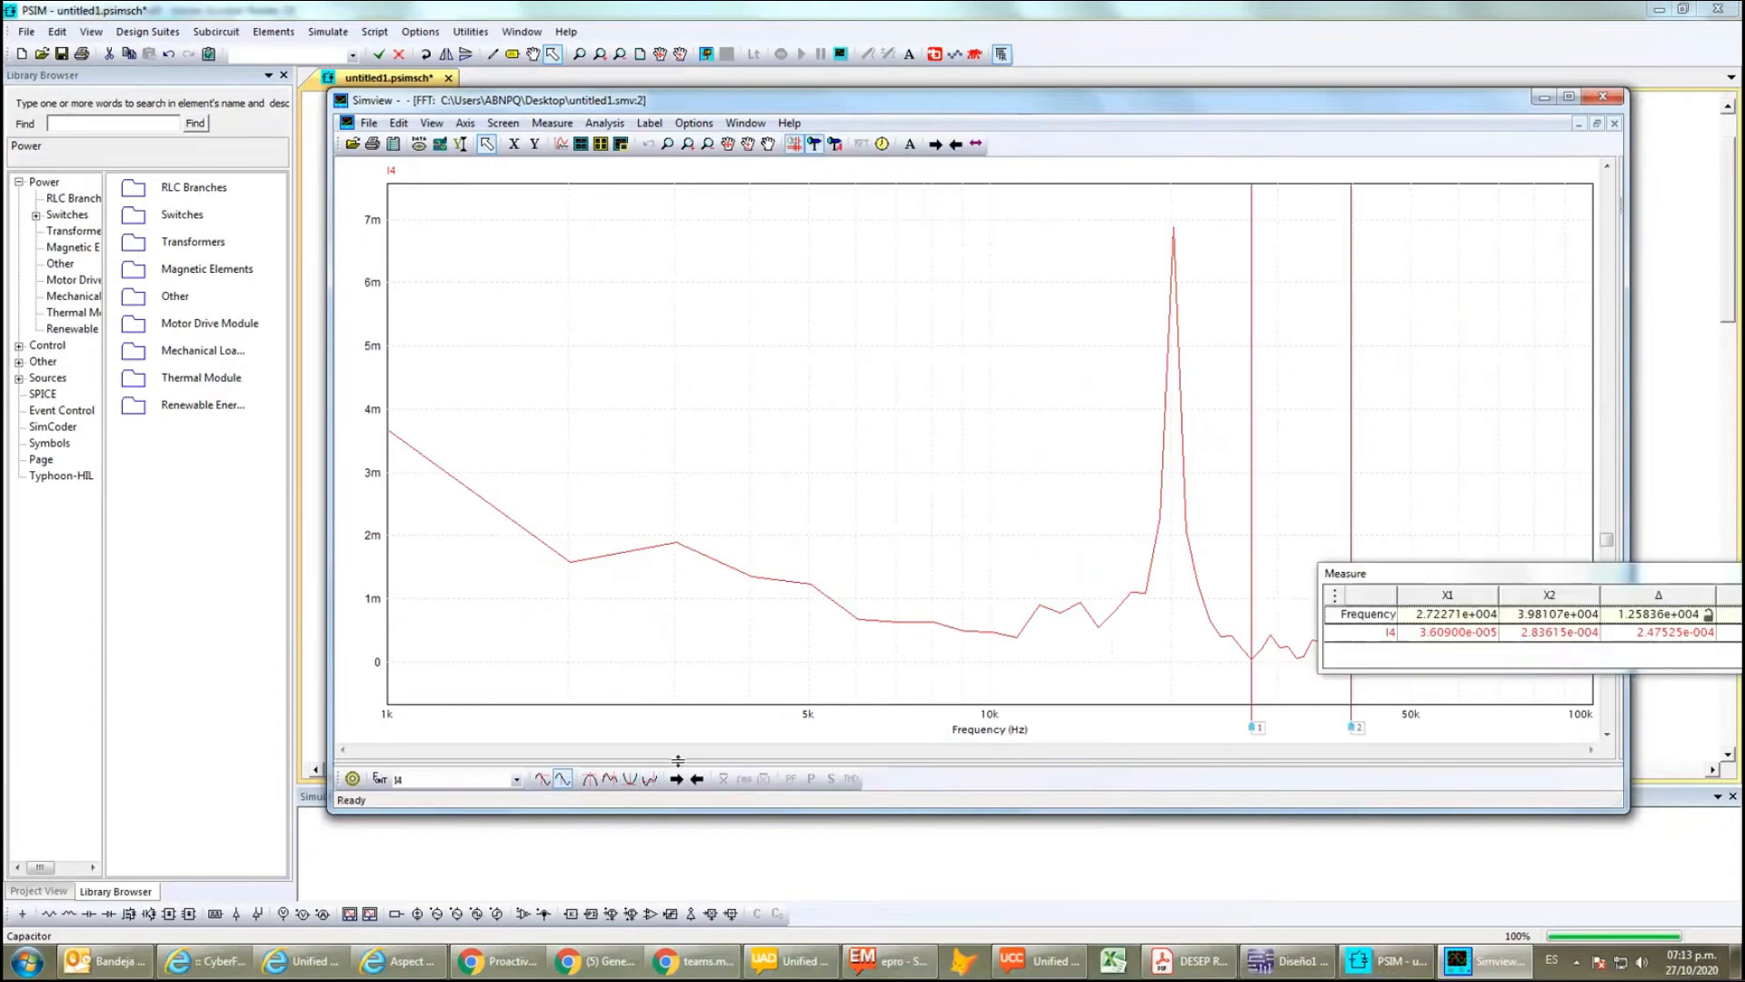
left_click_drag(1252, 730, 1146, 727)
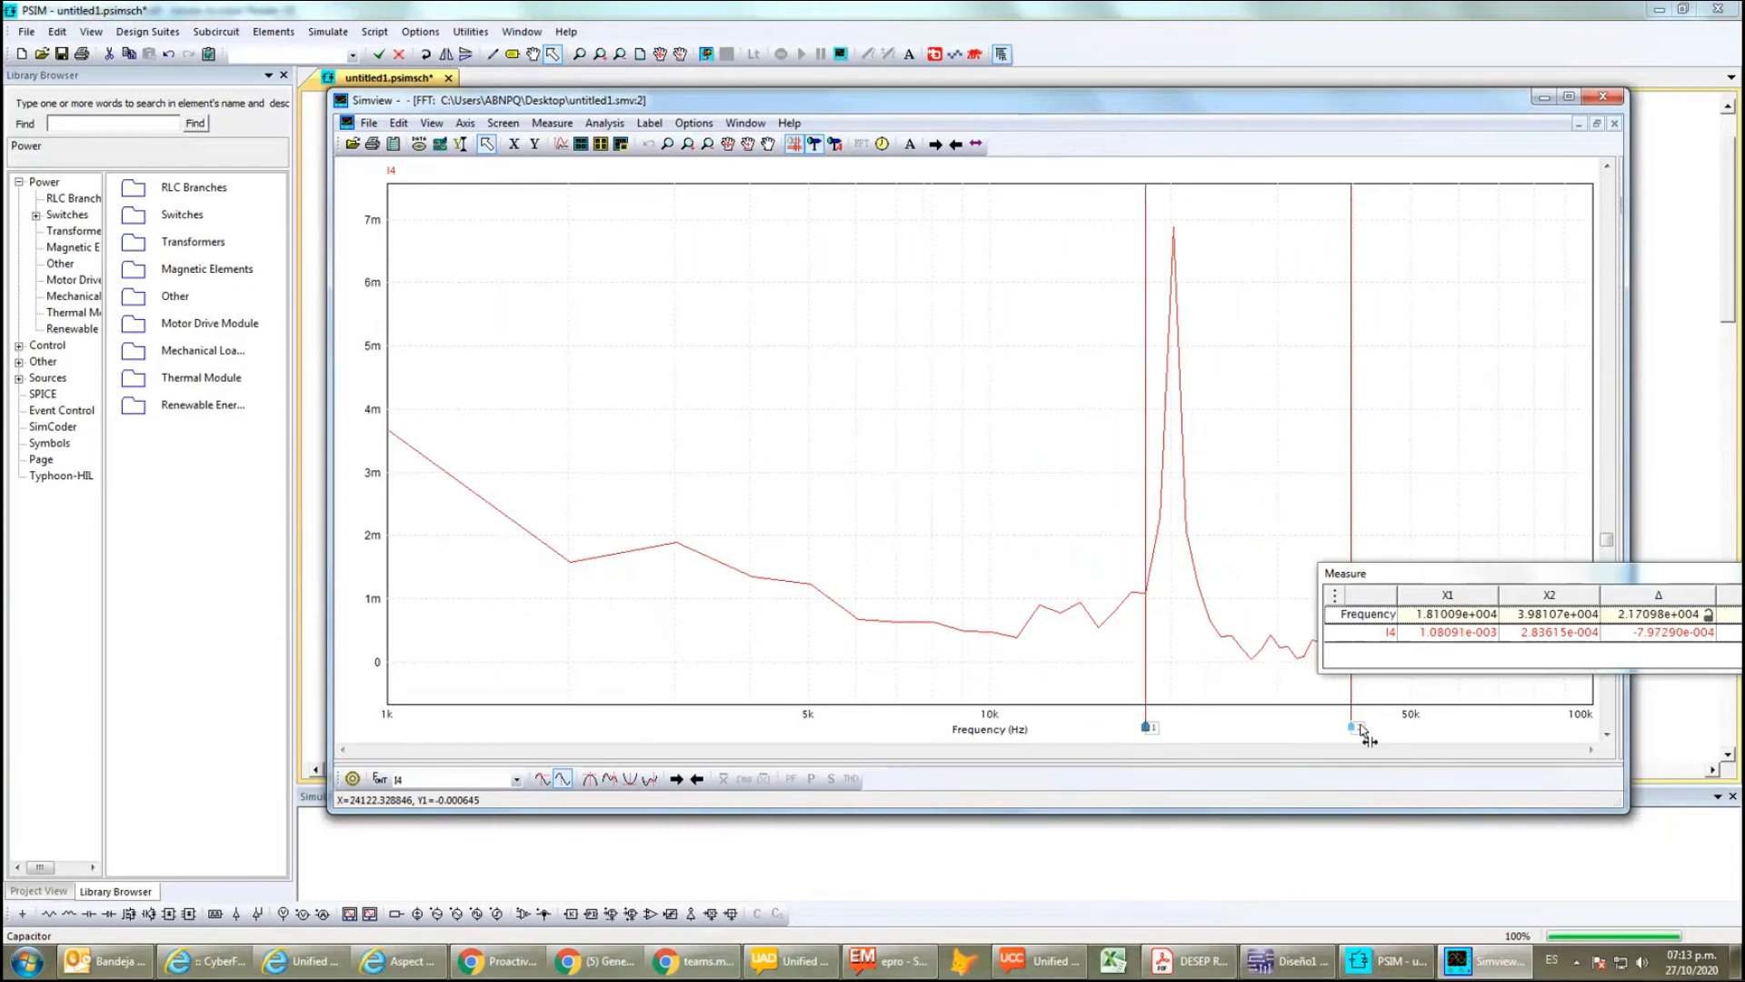
left_click_drag(1356, 729, 1174, 727)
left_click_drag(1622, 575, 1158, 453)
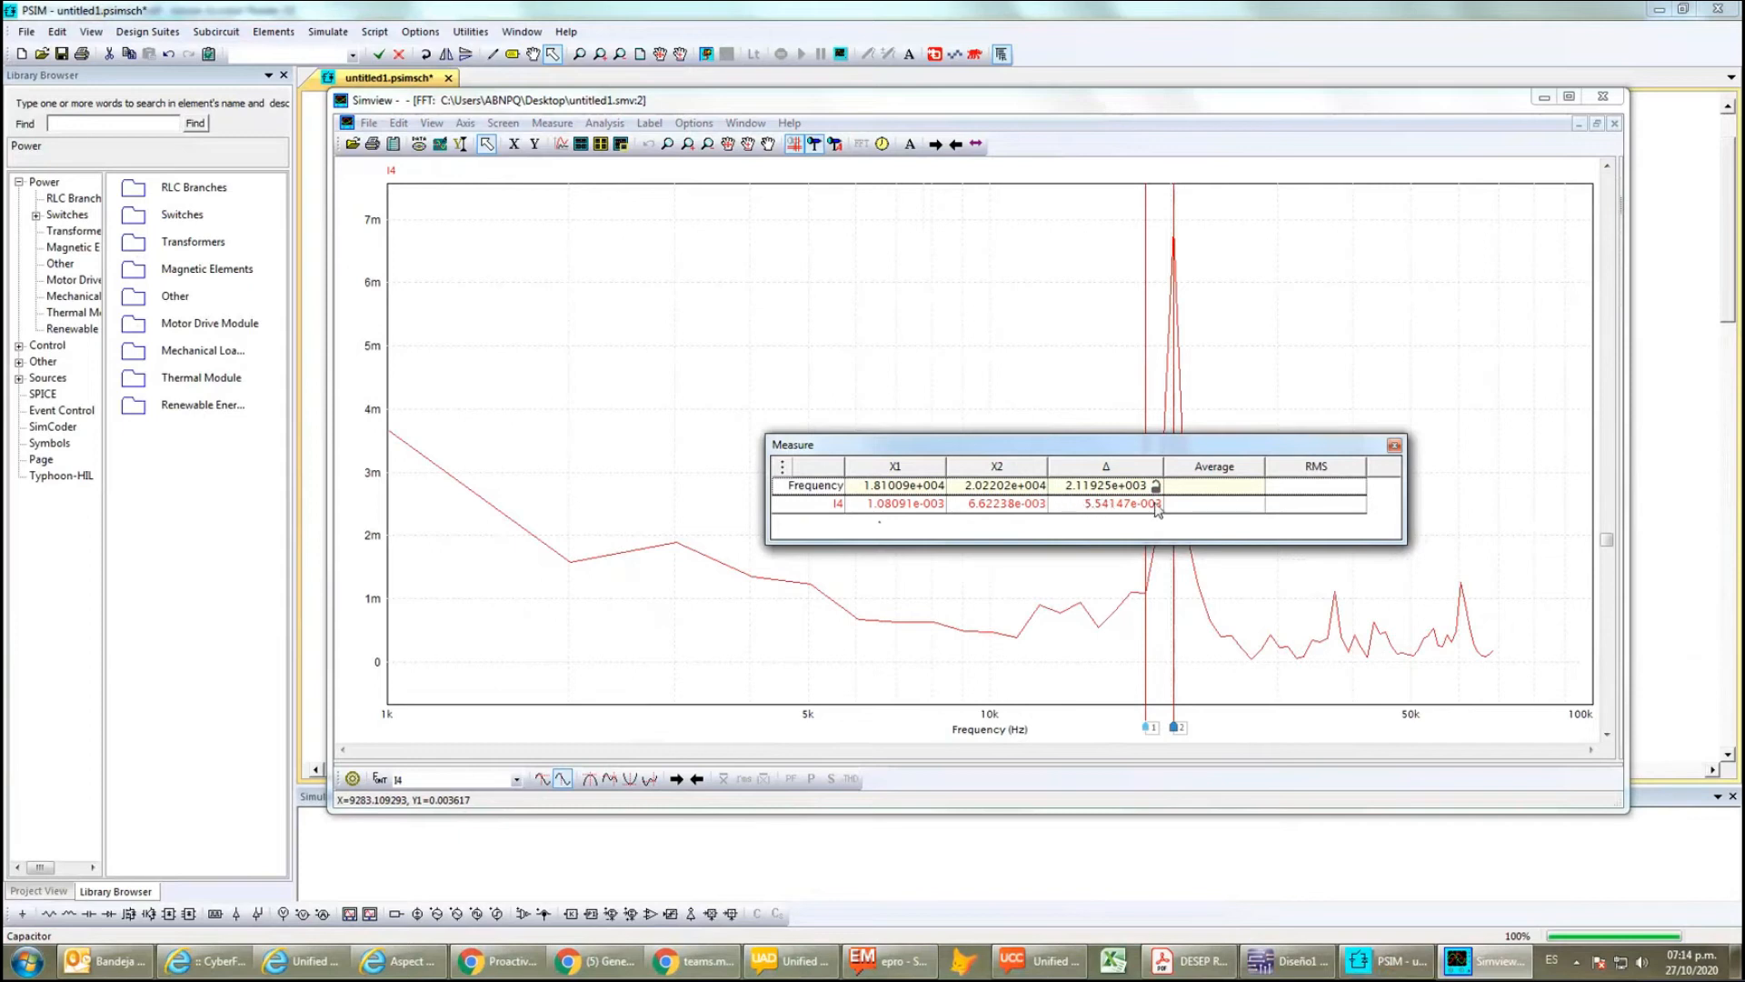
left_click(1394, 444)
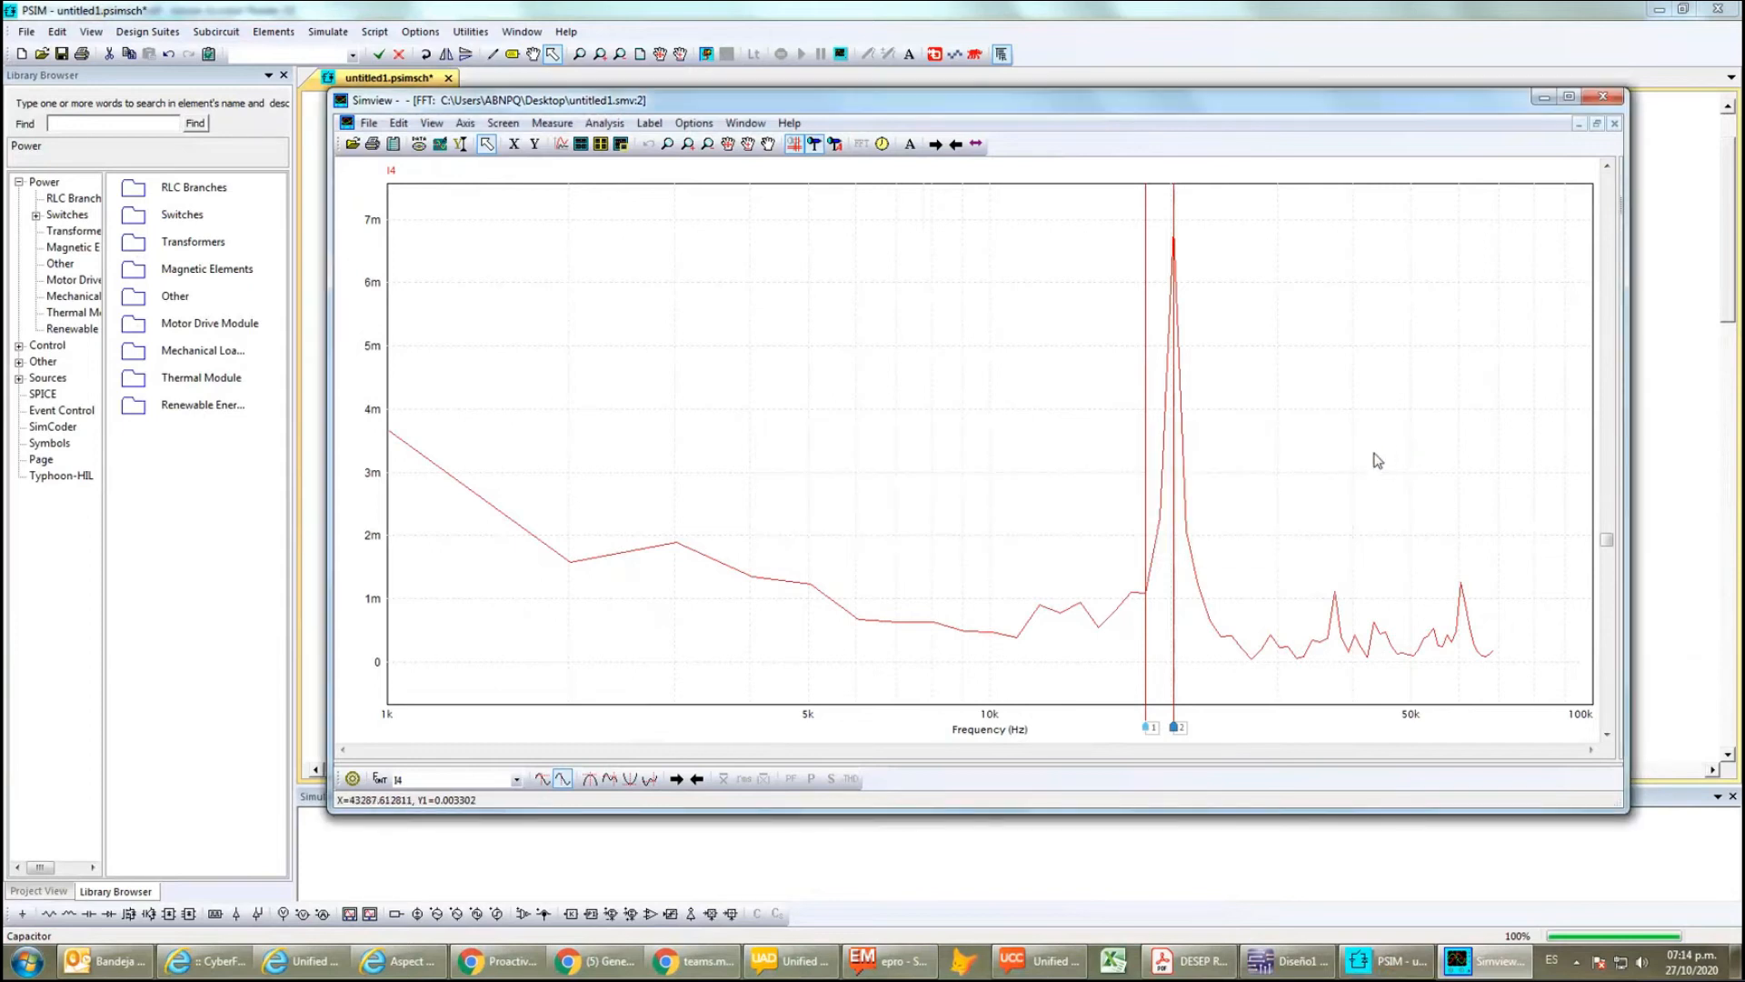
left_click(1604, 96)
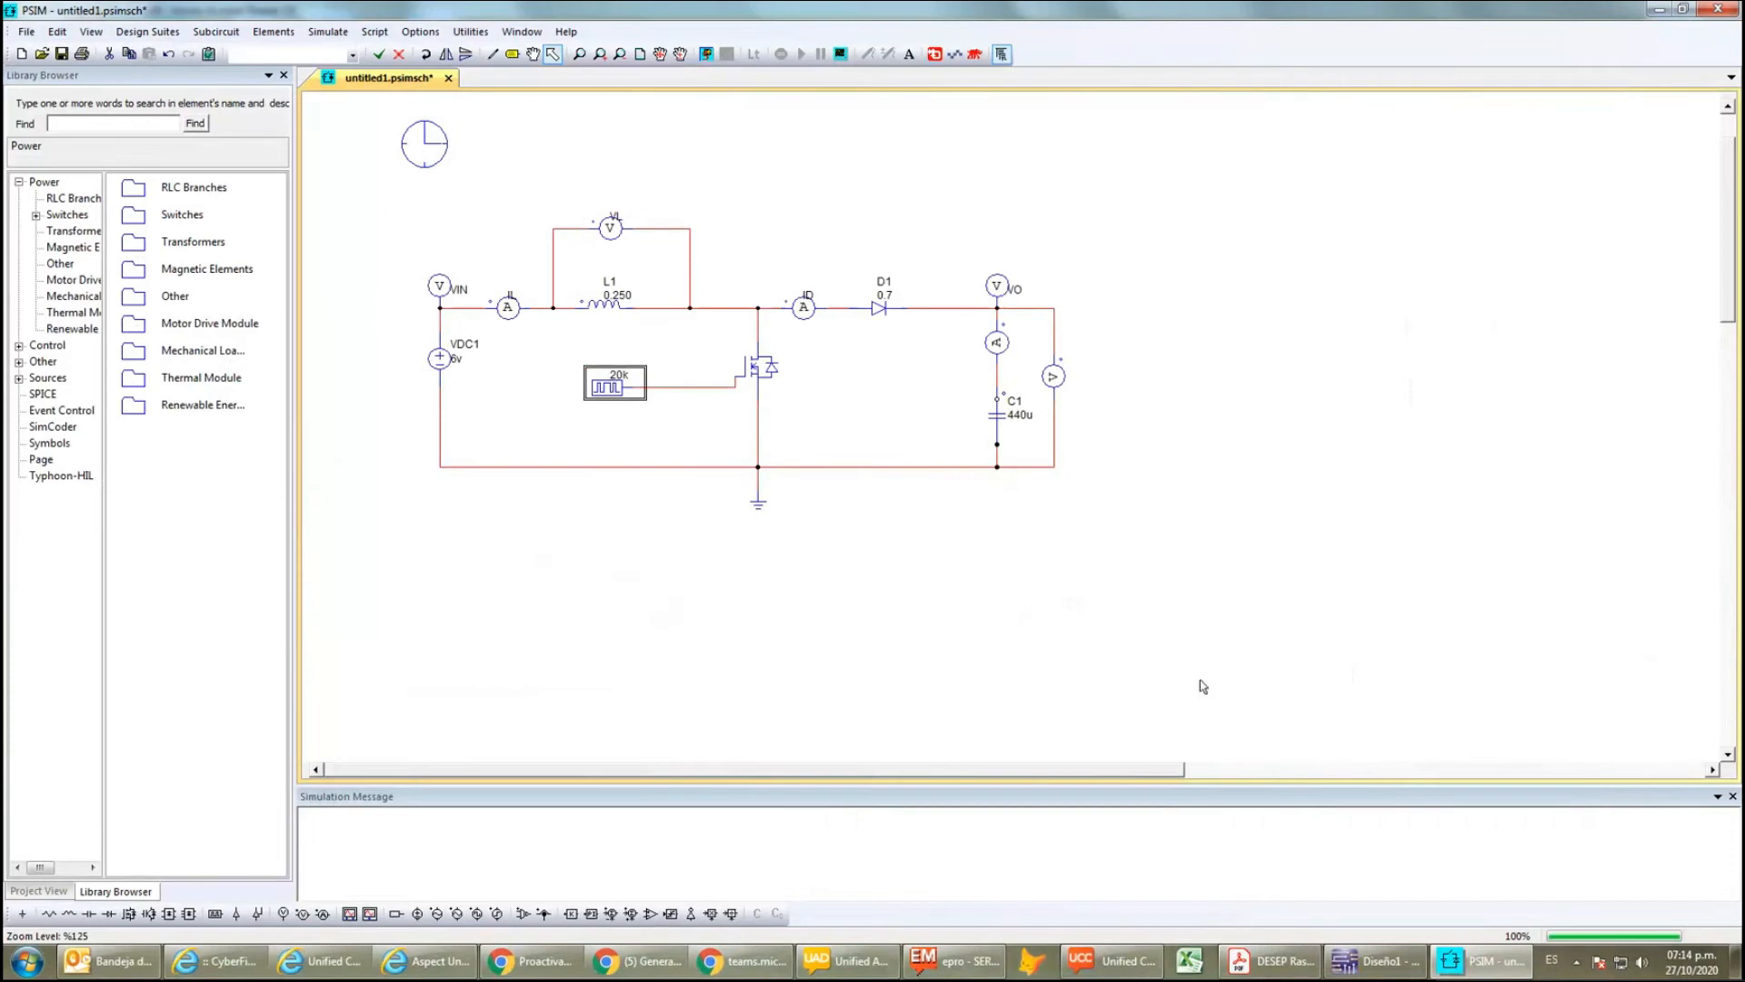
- Rerun the simulation and plot the diode current ID
key("F8")
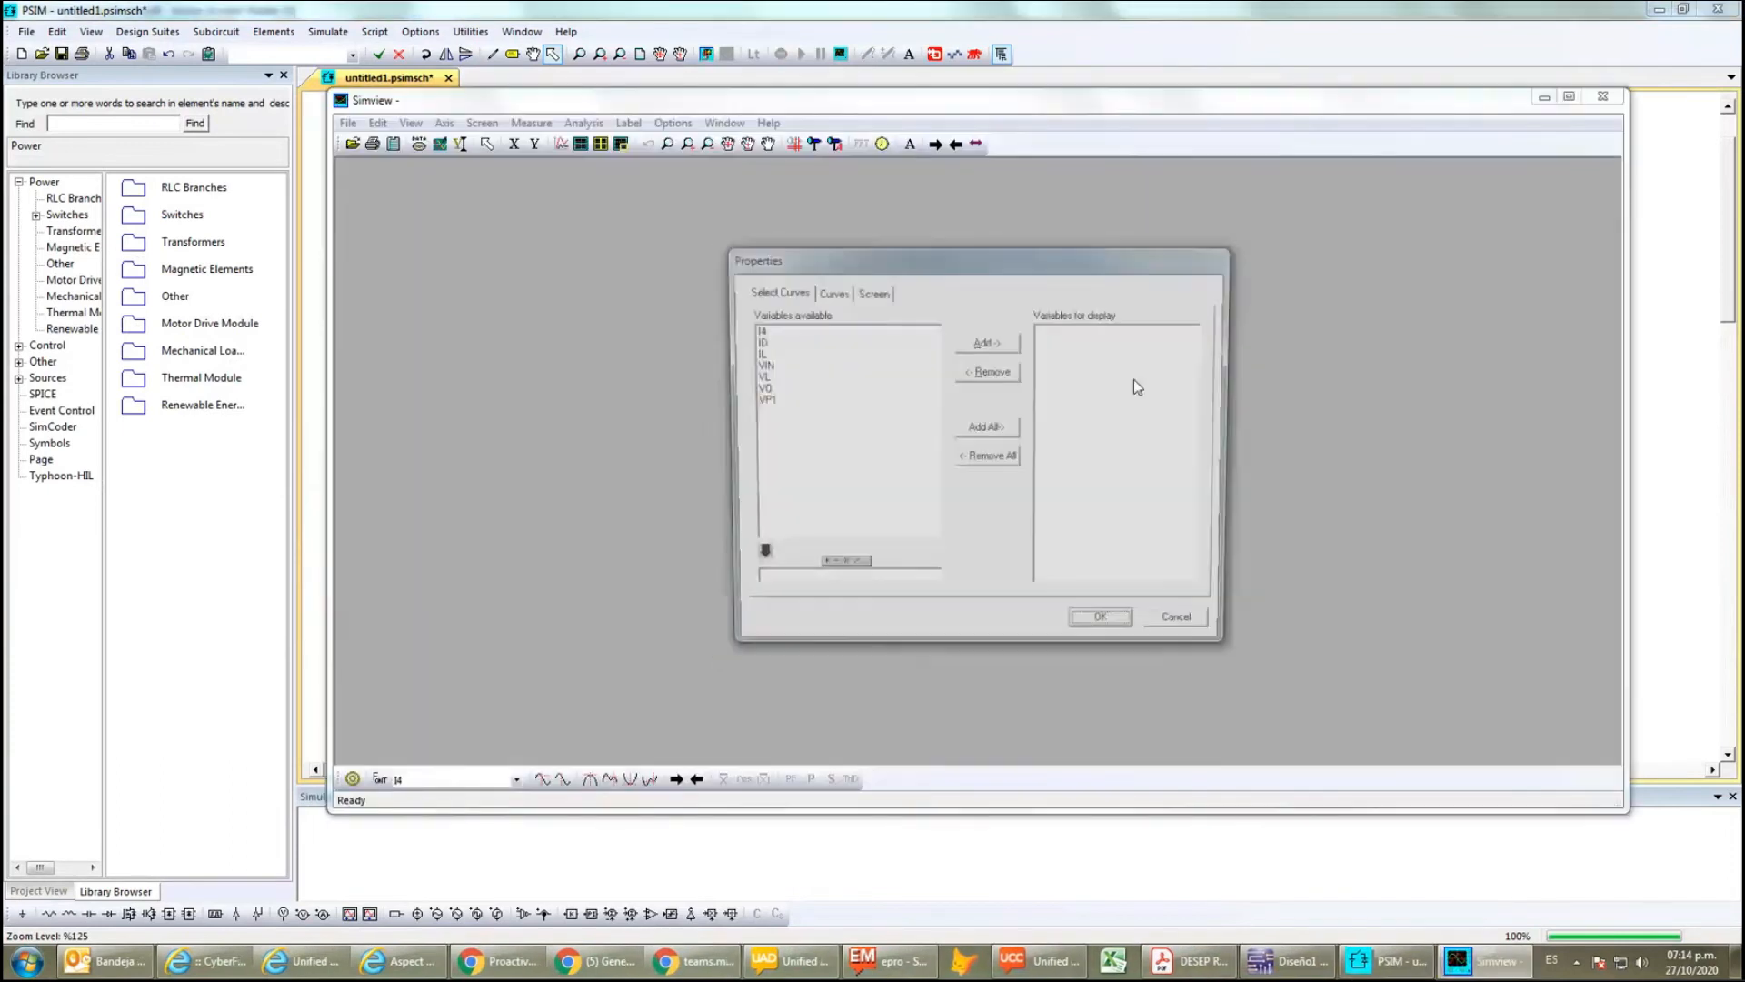
left_click(763, 342)
left_click(999, 343)
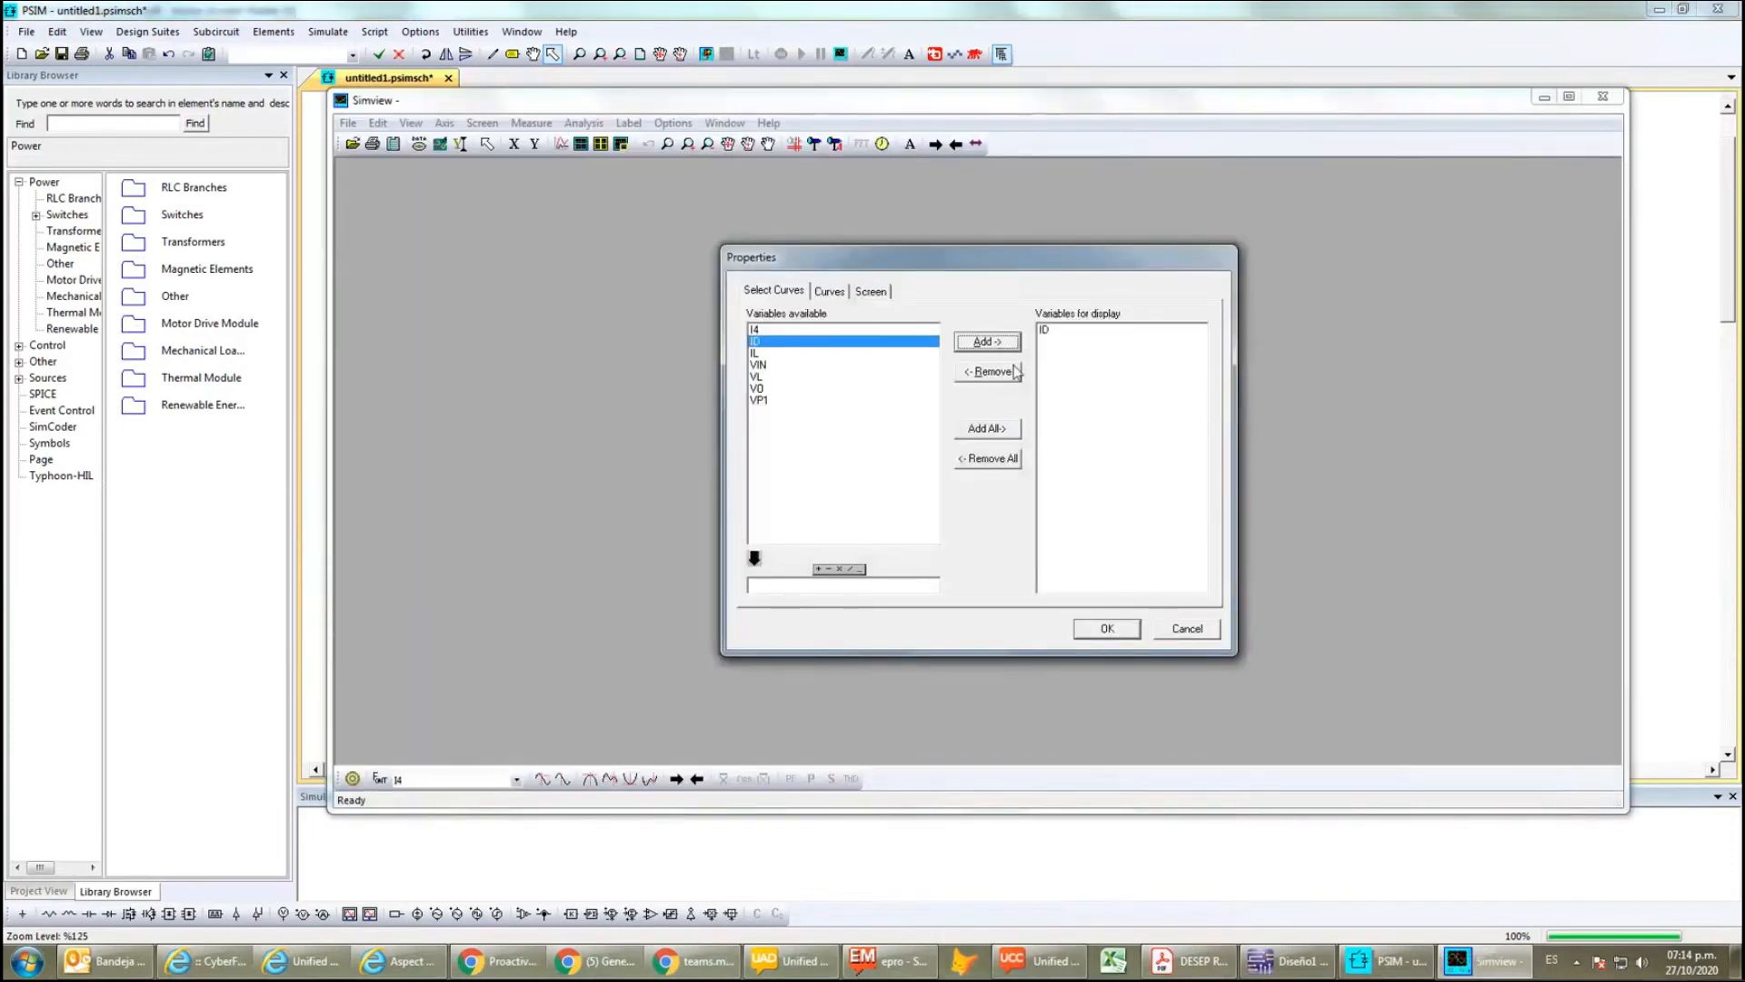
left_click(1107, 629)
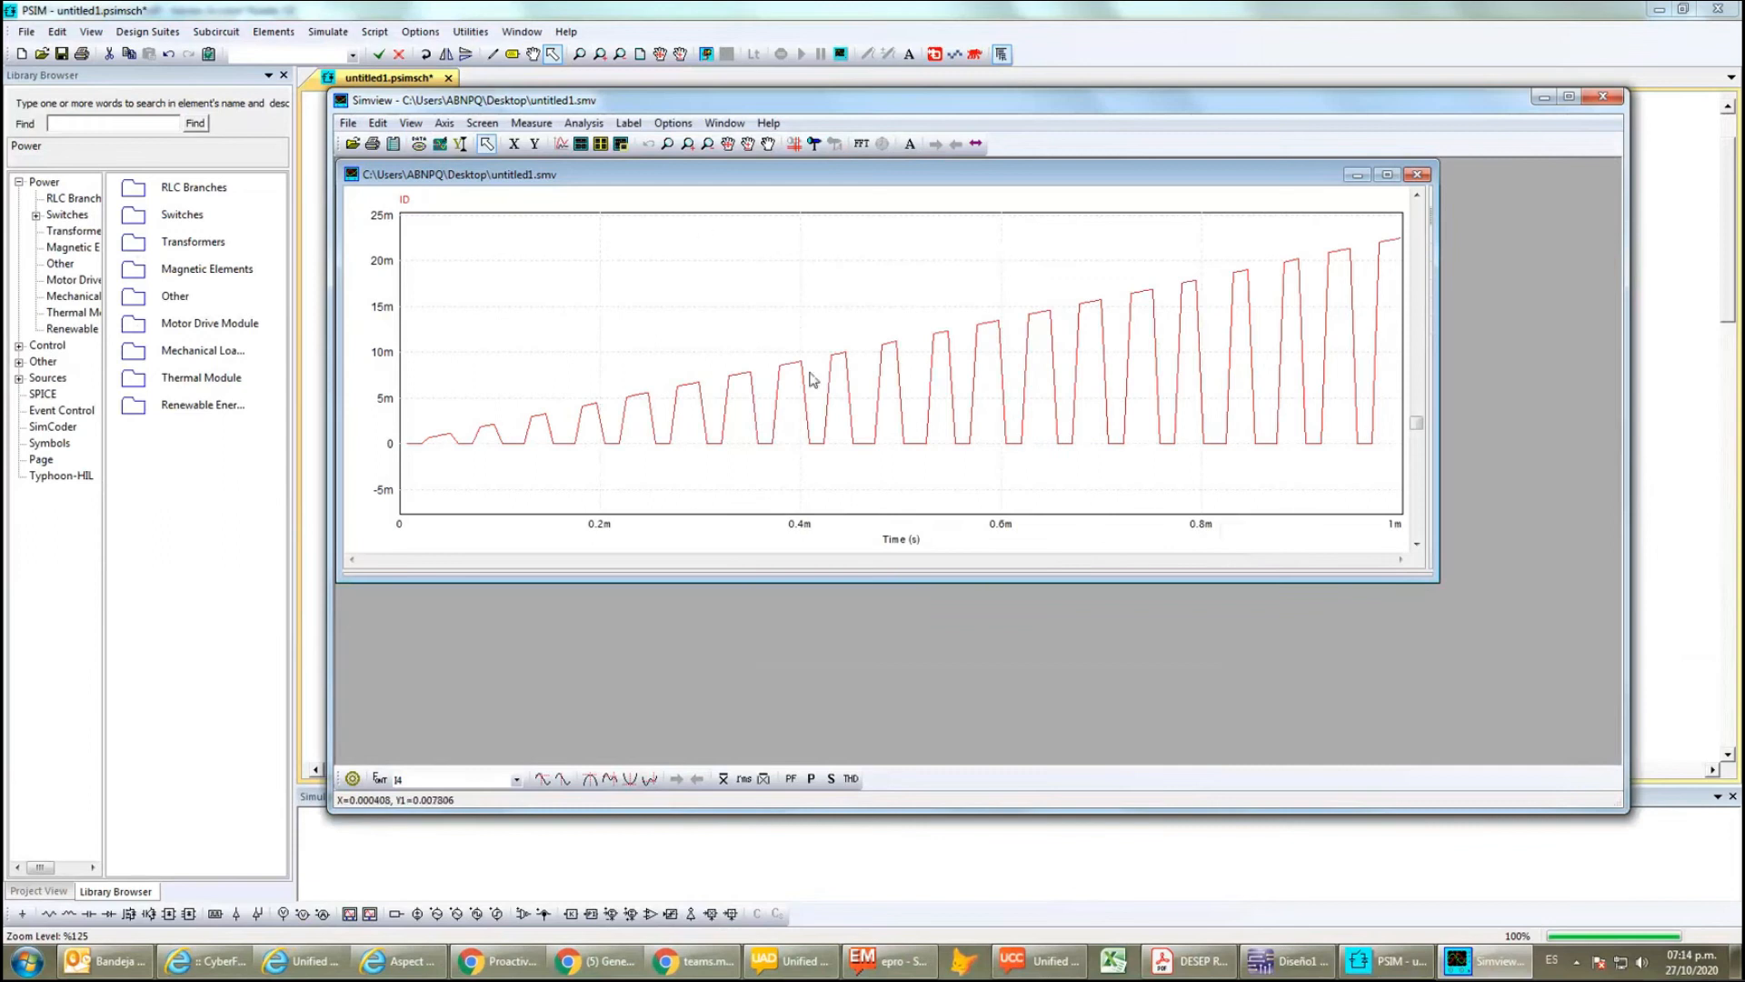
- Measure the average and RMS of ID between cursors at about 0 and 0.4 ms, and close Simview
left_click(744, 779)
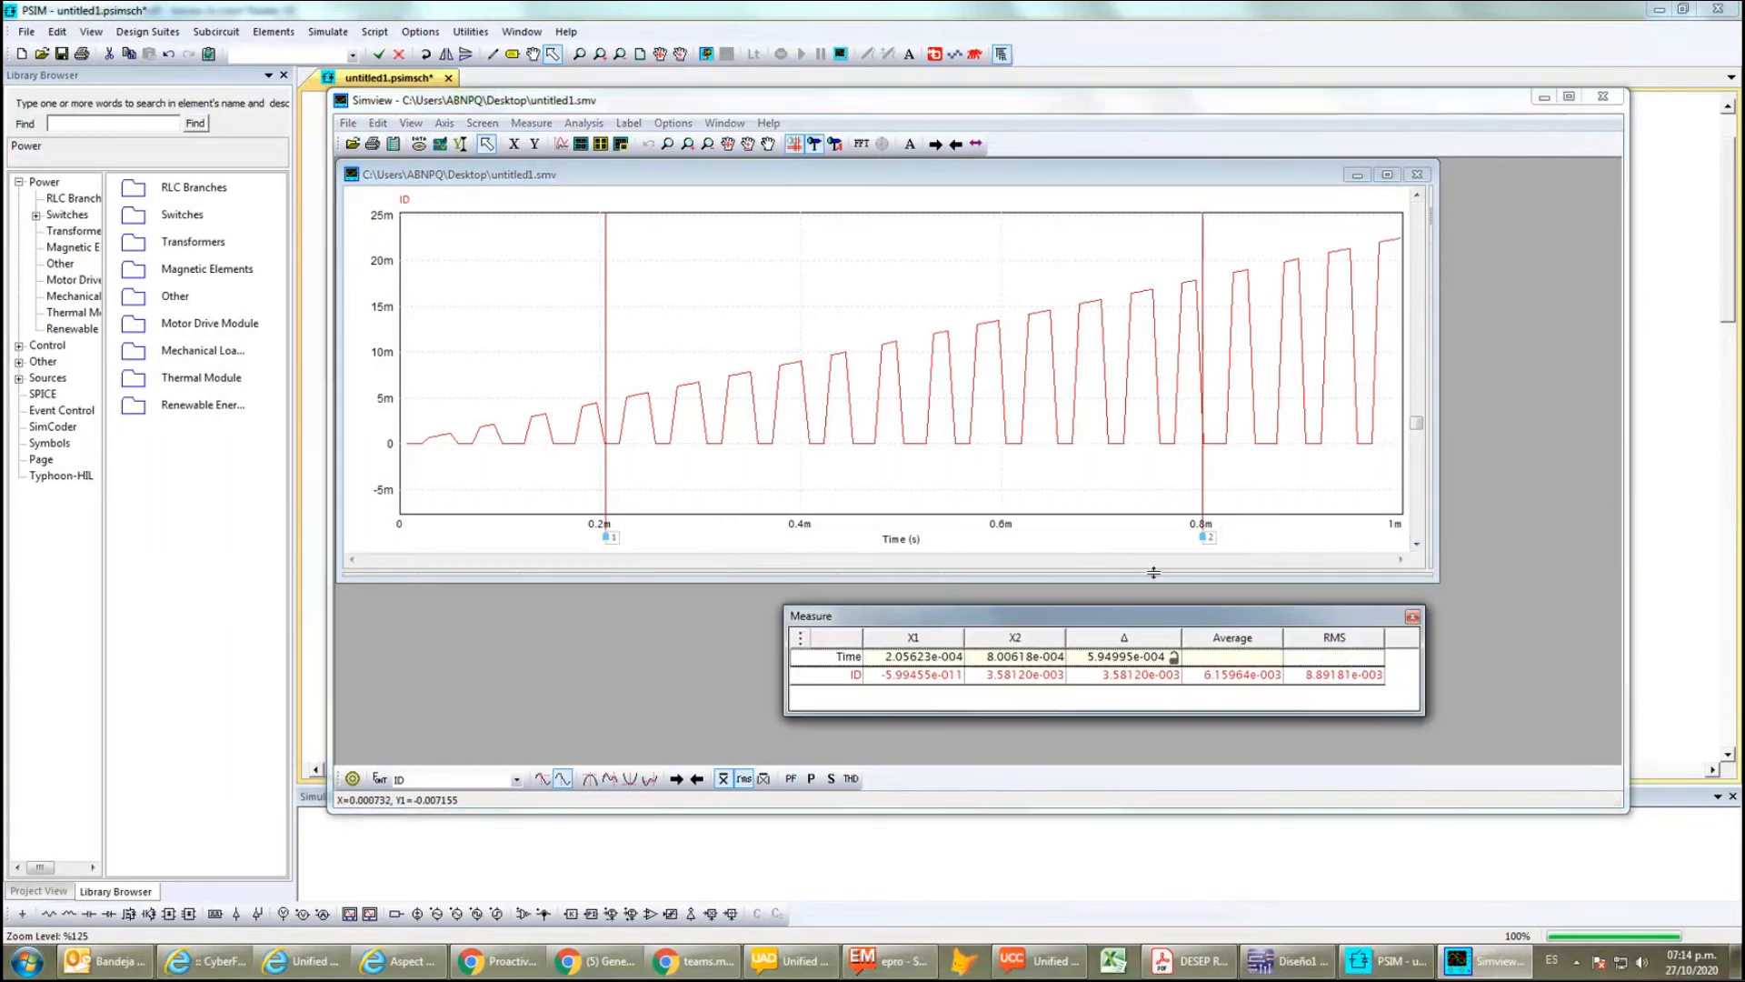
left_click(595, 532)
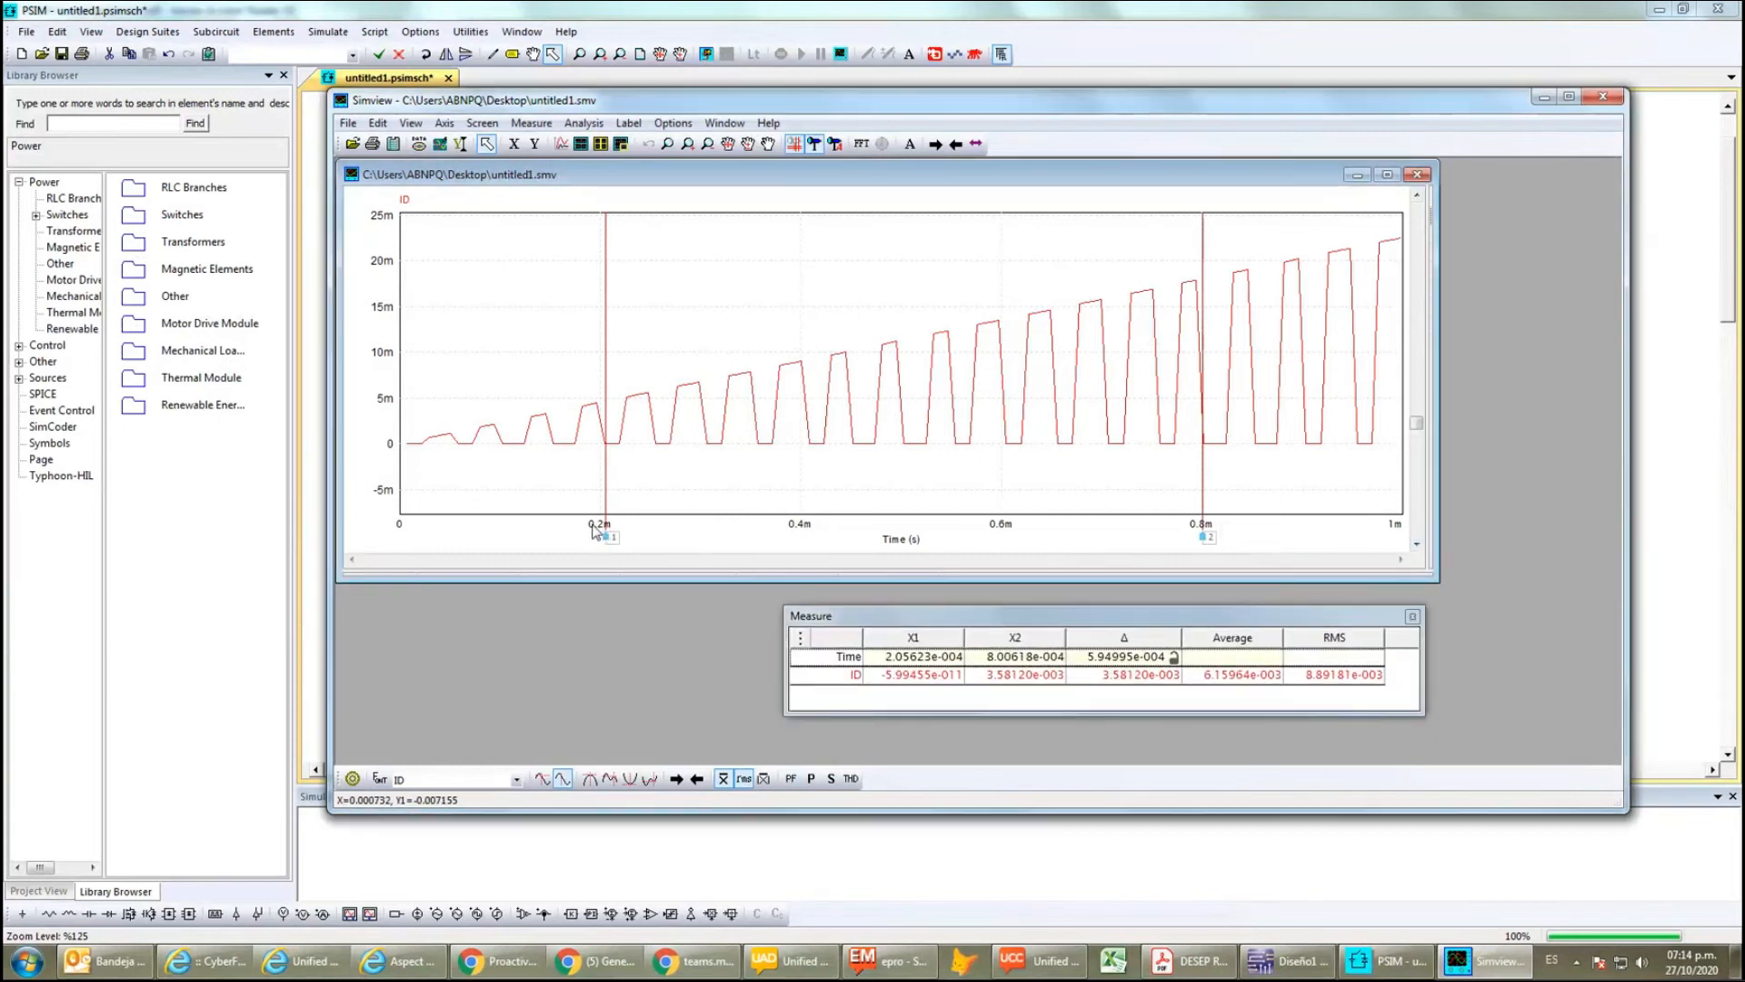
left_click_drag(602, 534, 408, 548)
left_click_drag(1203, 538, 802, 548)
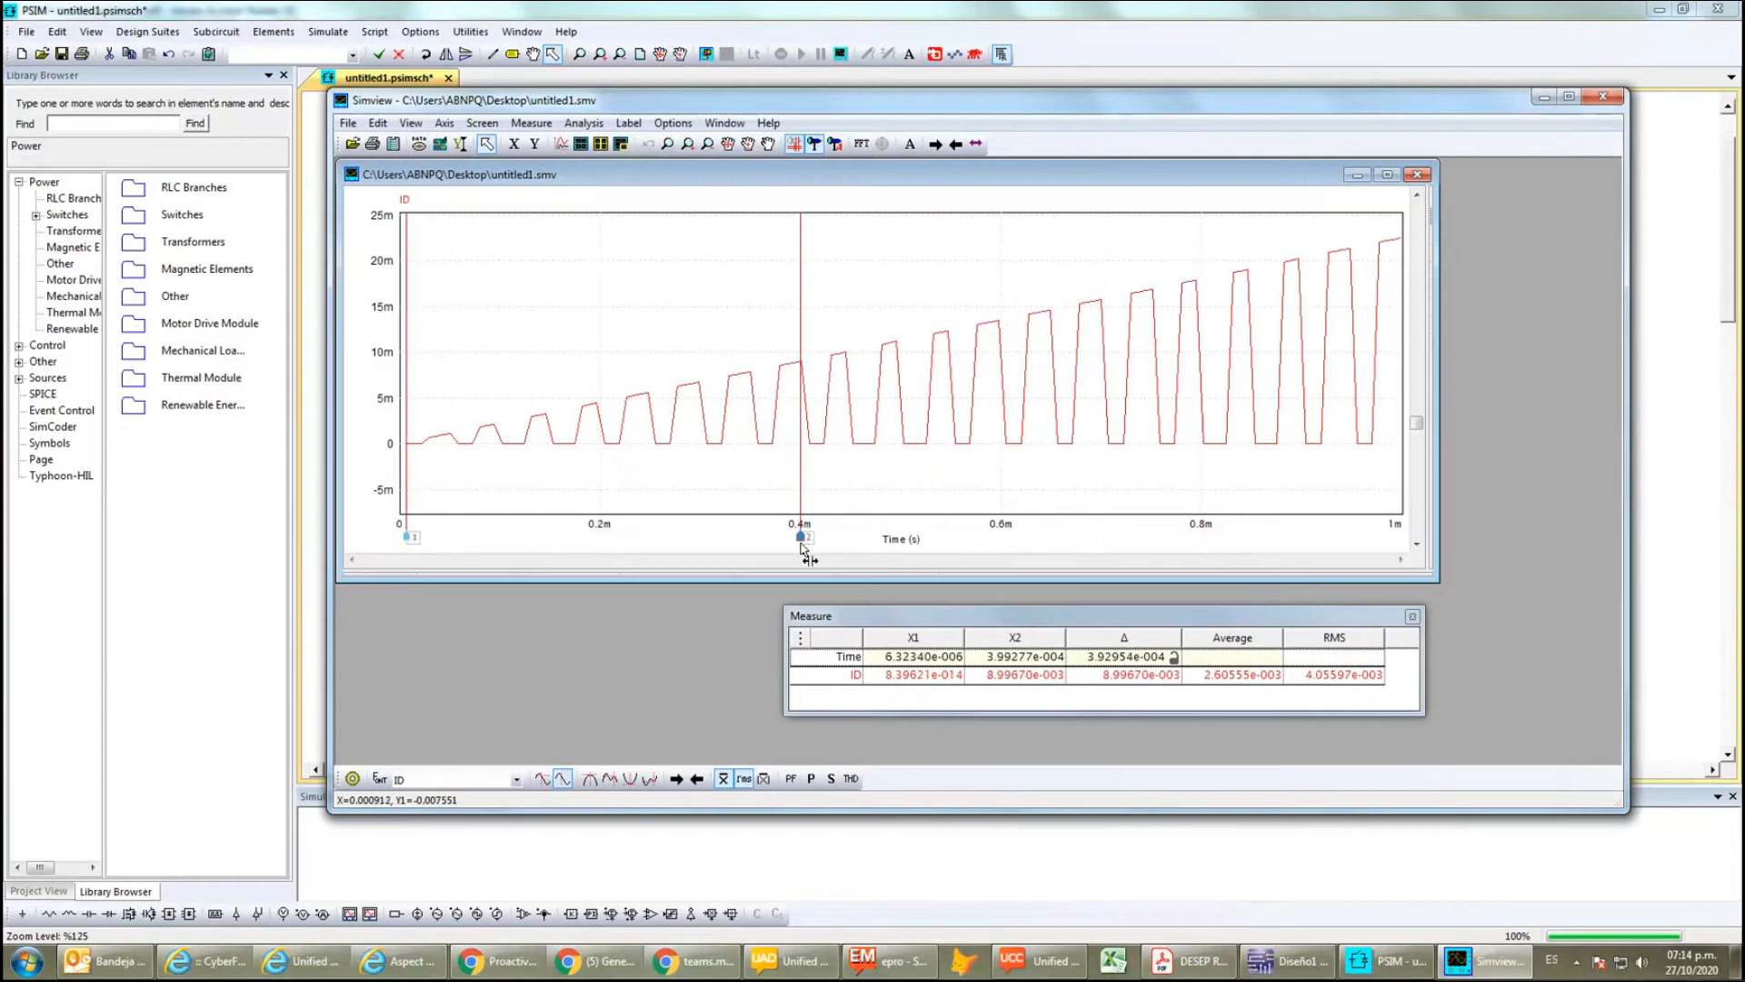
left_click_drag(1246, 616, 1229, 332)
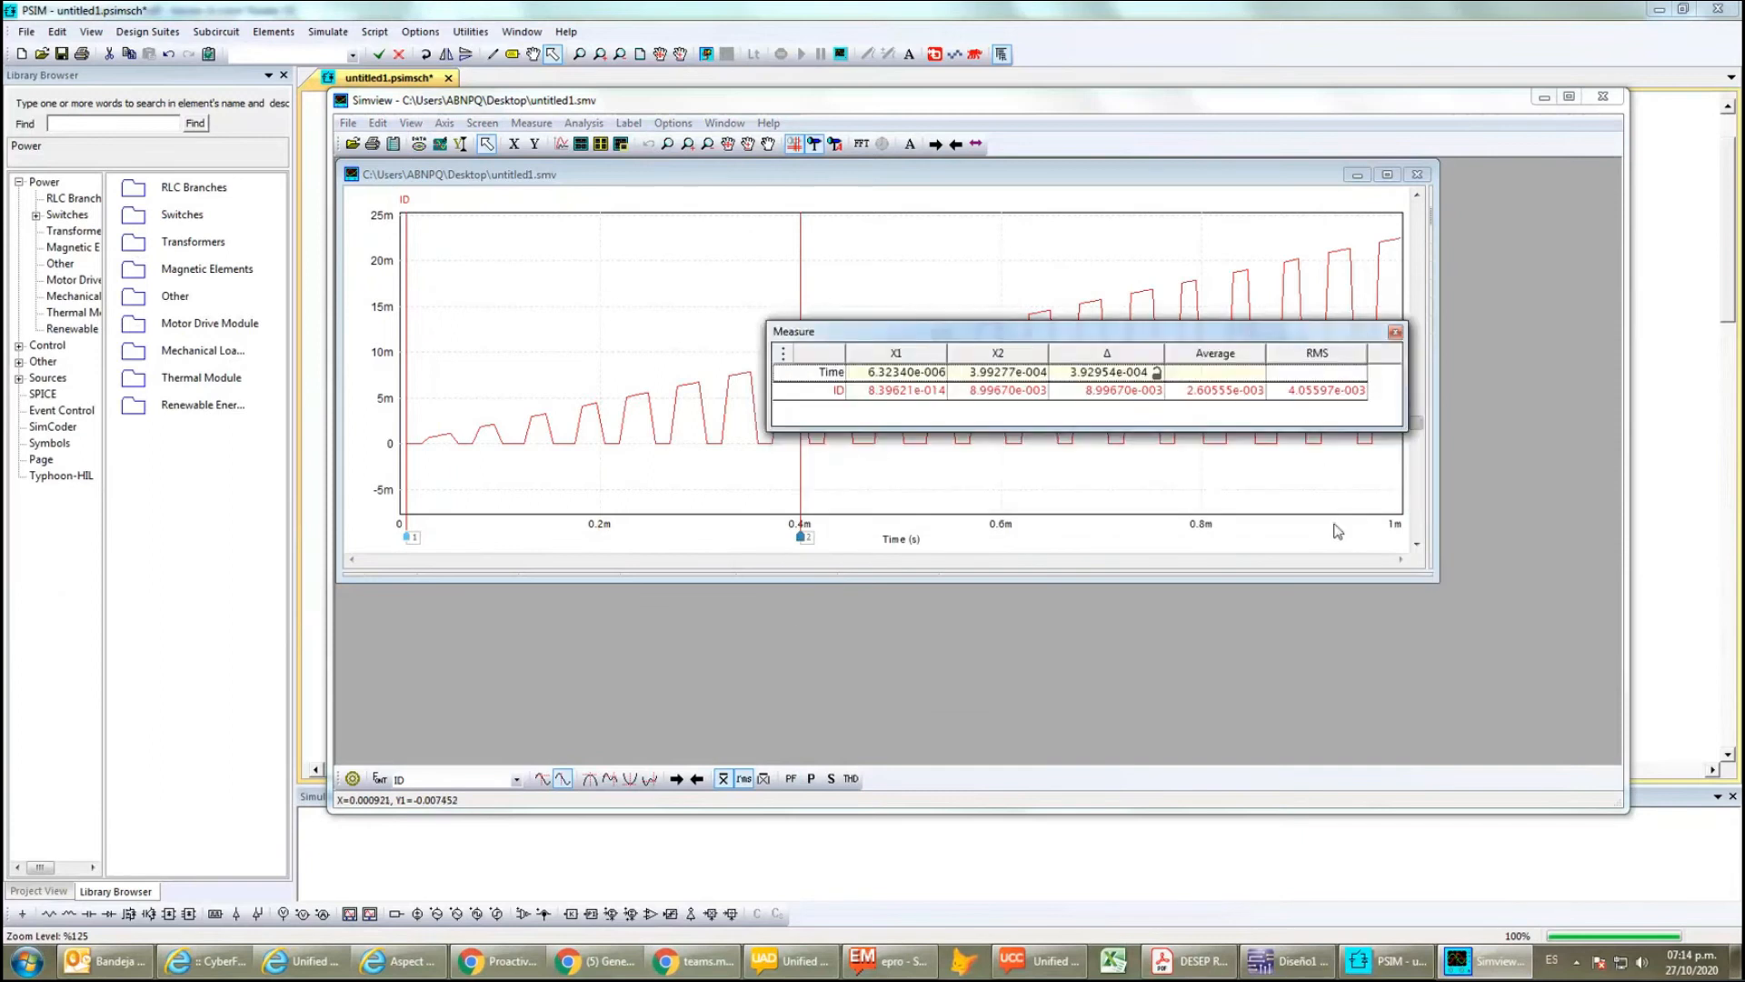
left_click(1395, 334)
left_click(1417, 174)
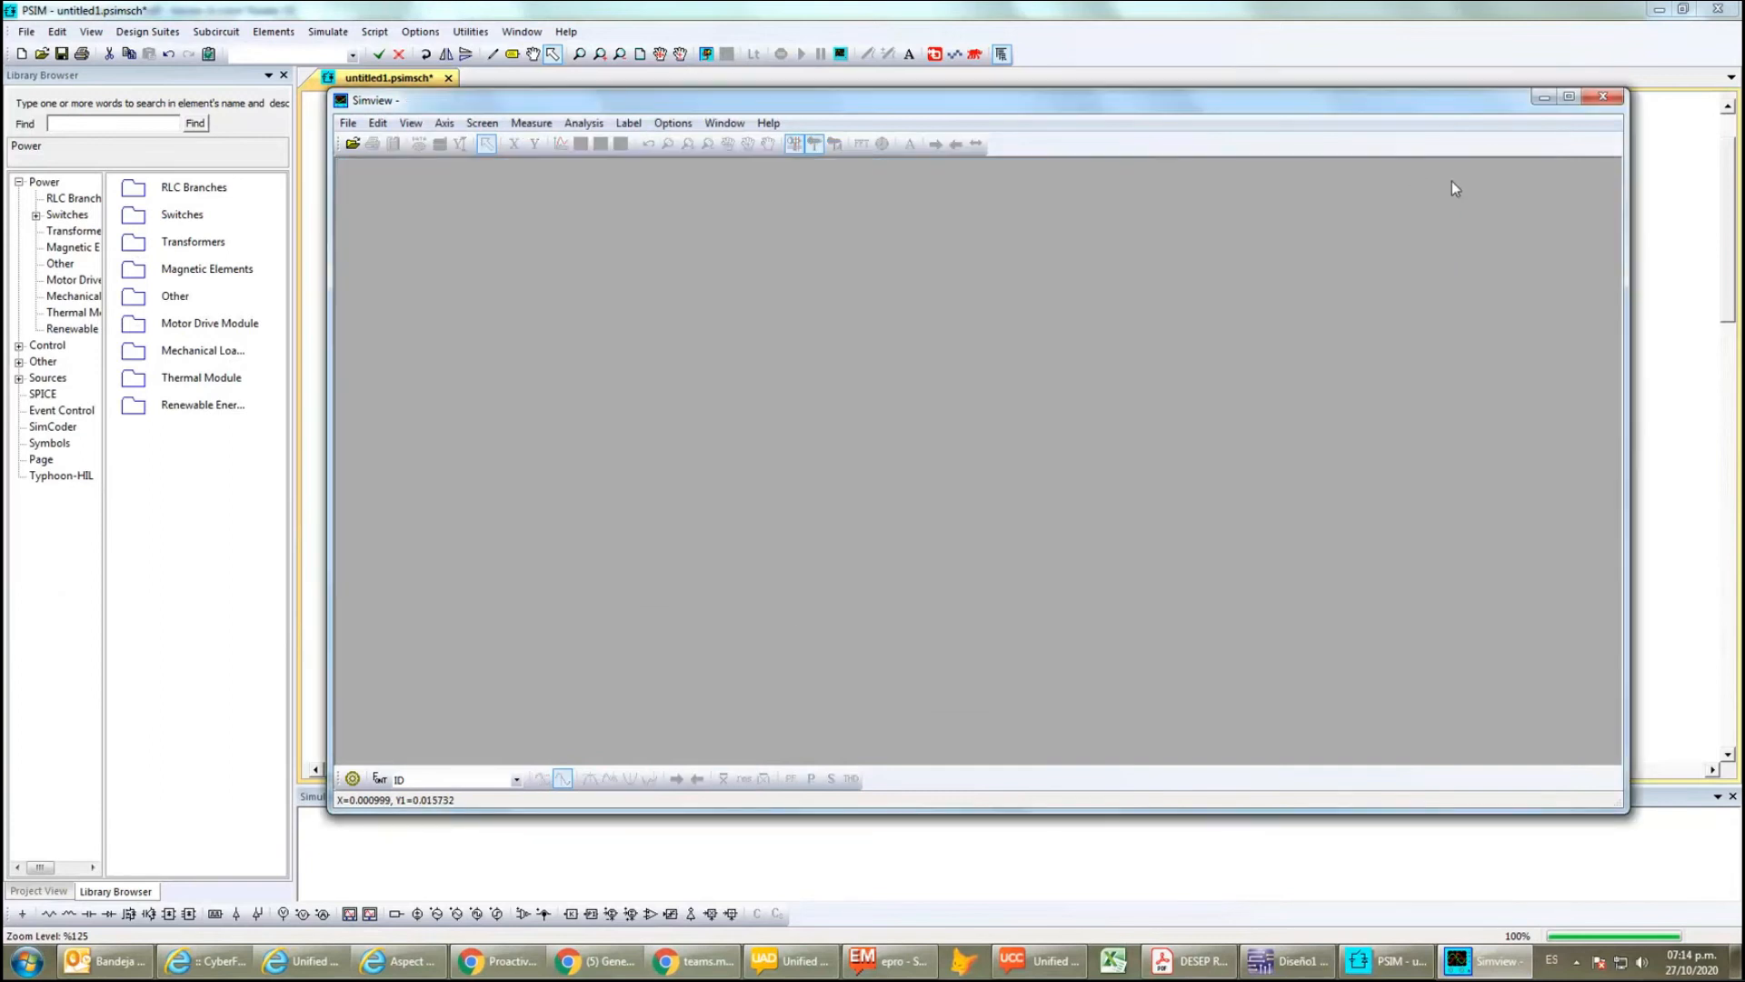
left_click(1607, 100)
- Rerun the simulation and plot the output voltage VO
key("F8")
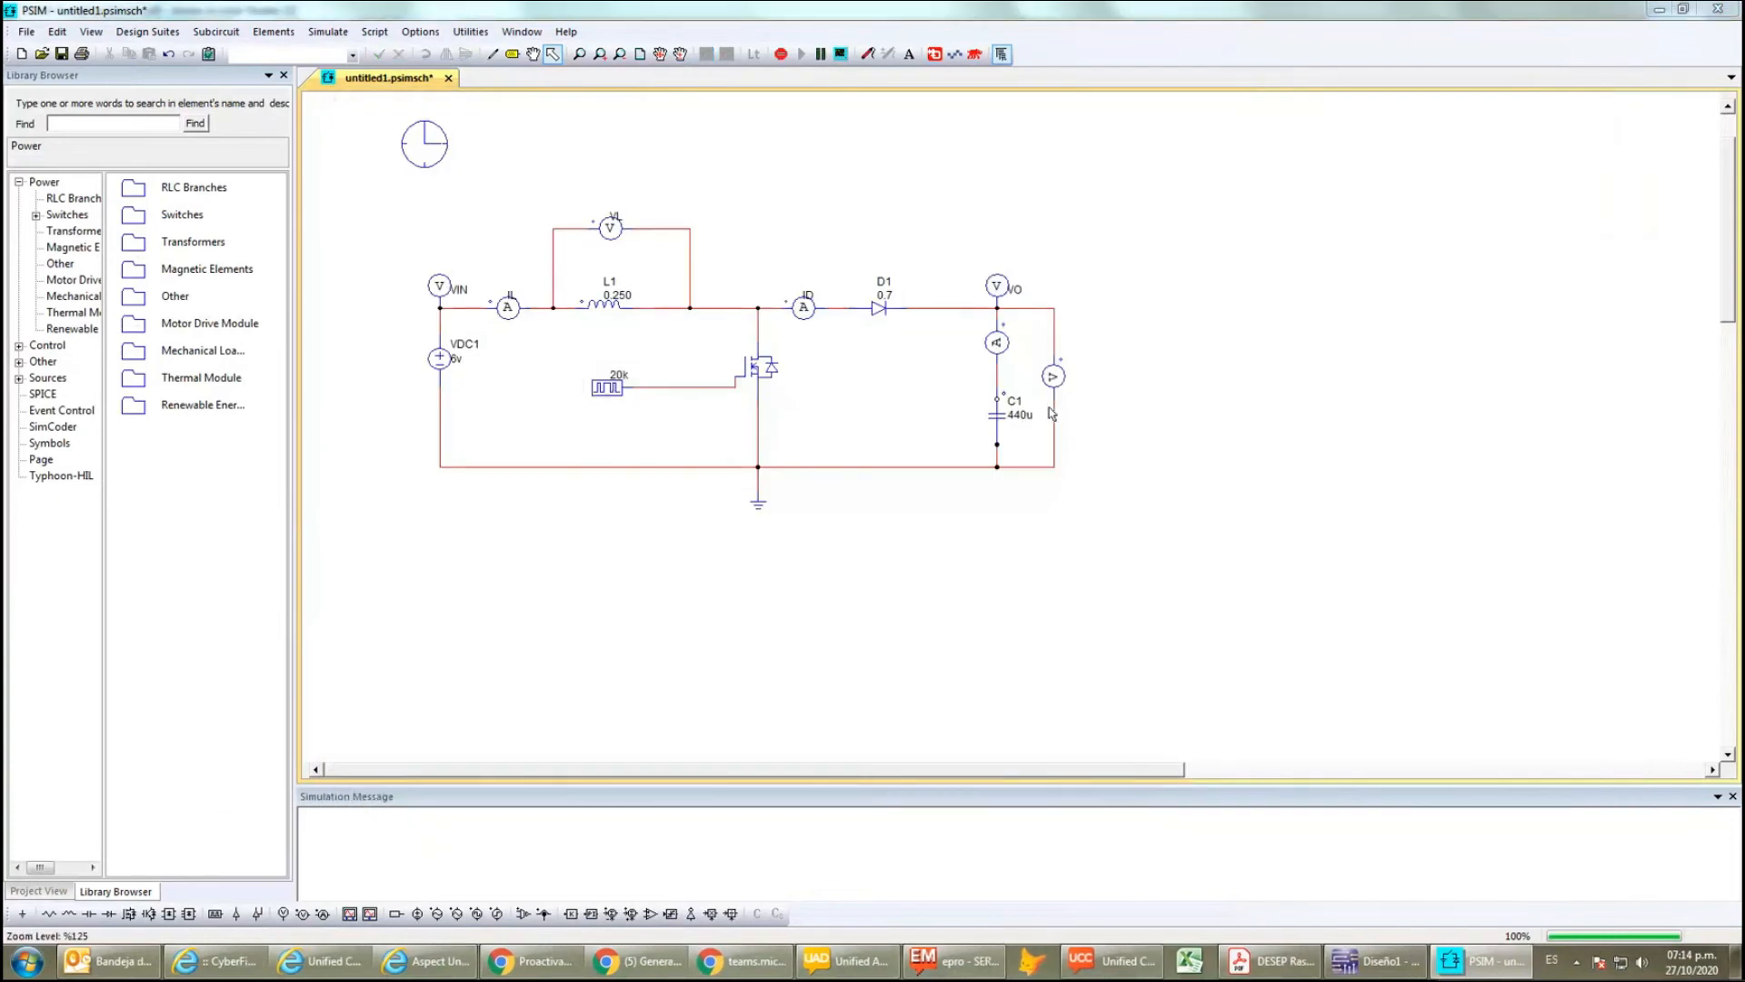
left_click(766, 389)
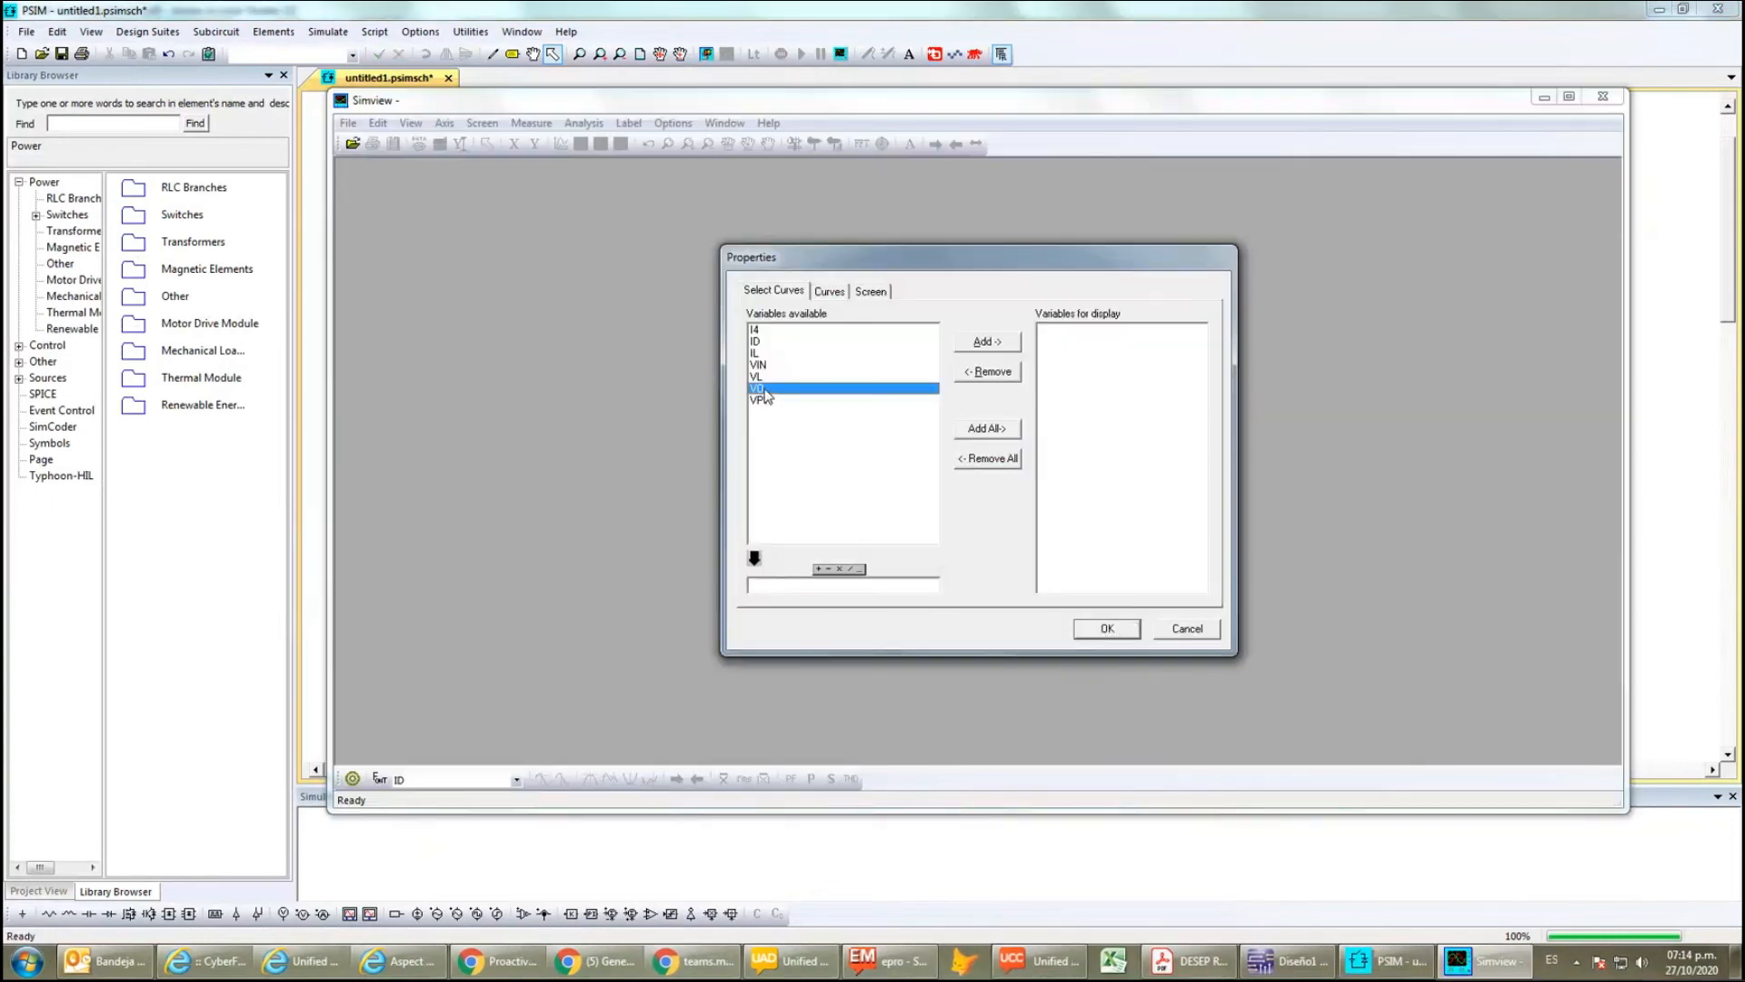
left_click(987, 342)
left_click(1107, 629)
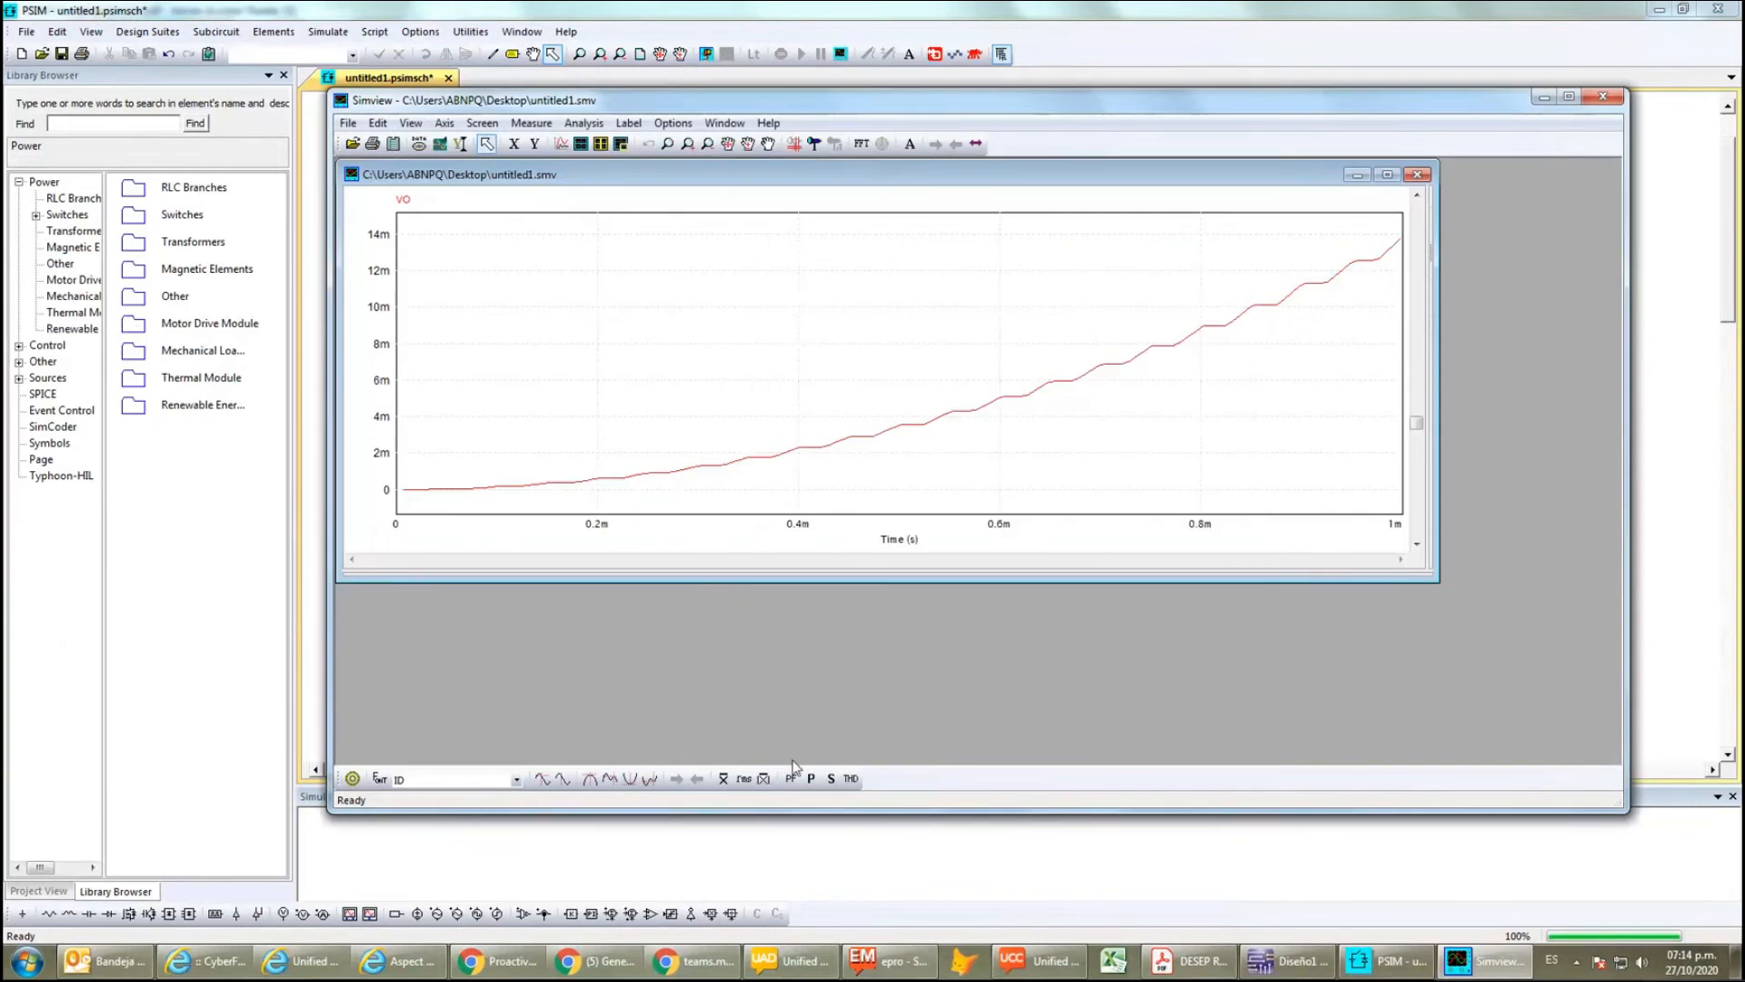
- Measure VO's average and RMS between cursors at about 0.2 ms and 1 ms, and close Simview
left_click(725, 780)
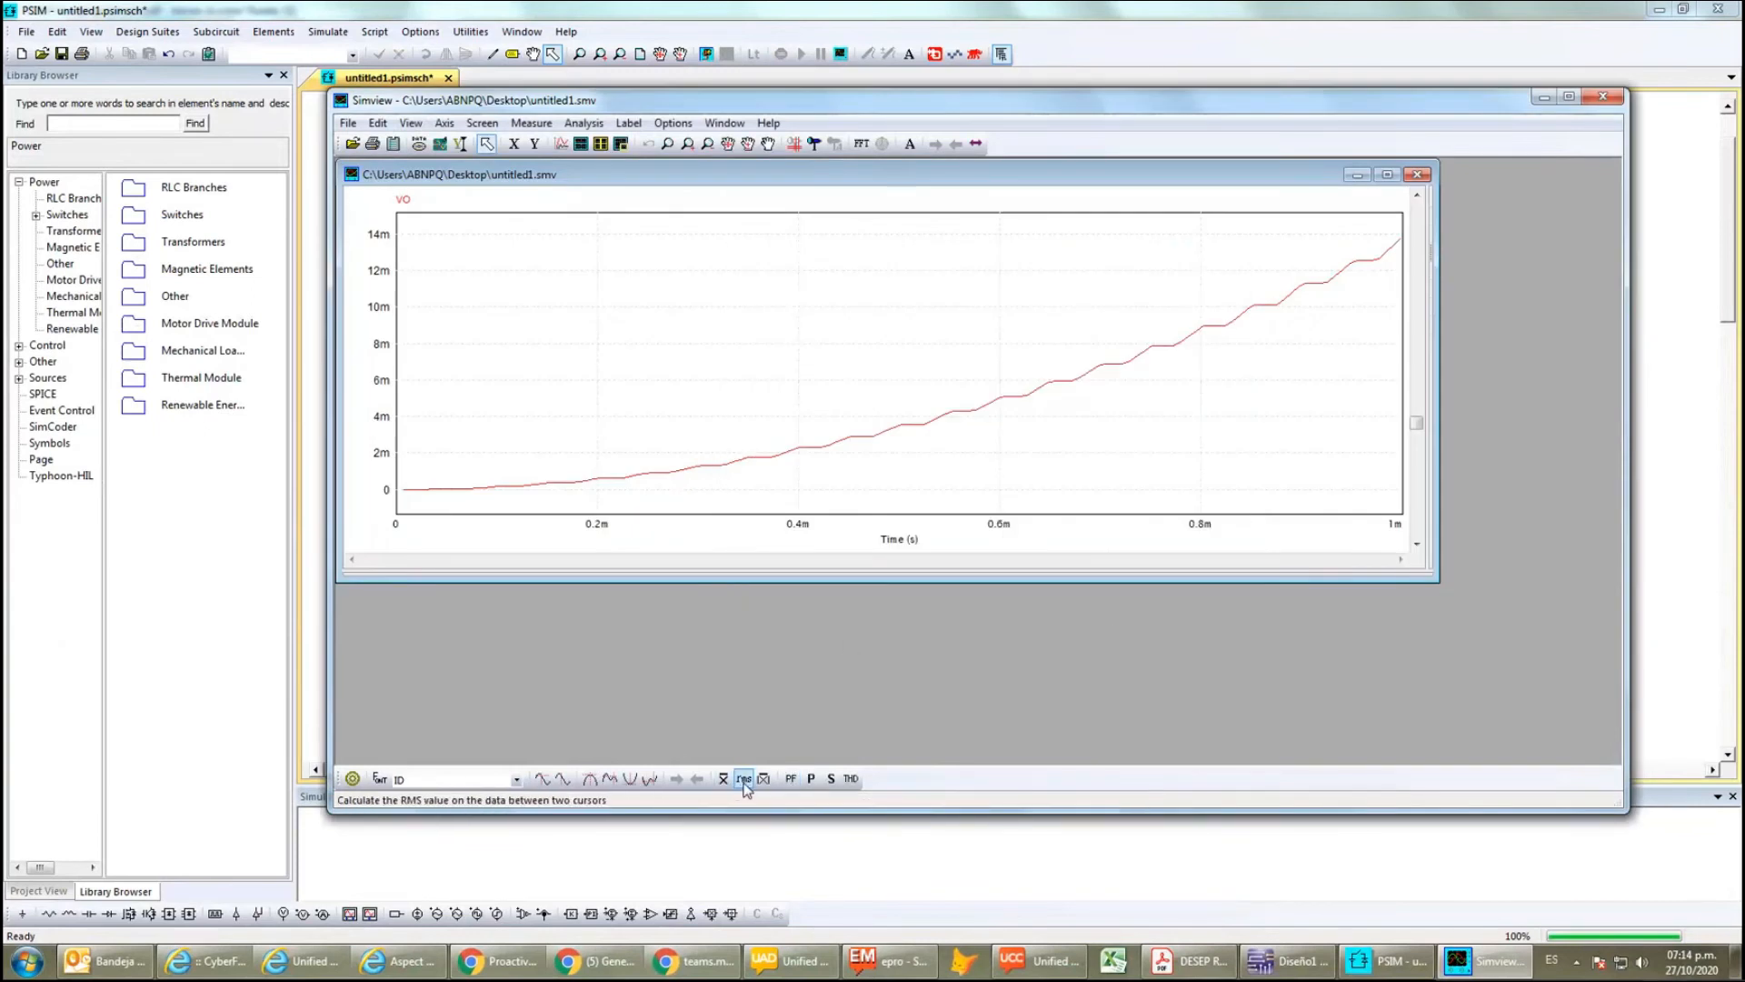
left_click_drag(1205, 543, 1403, 540)
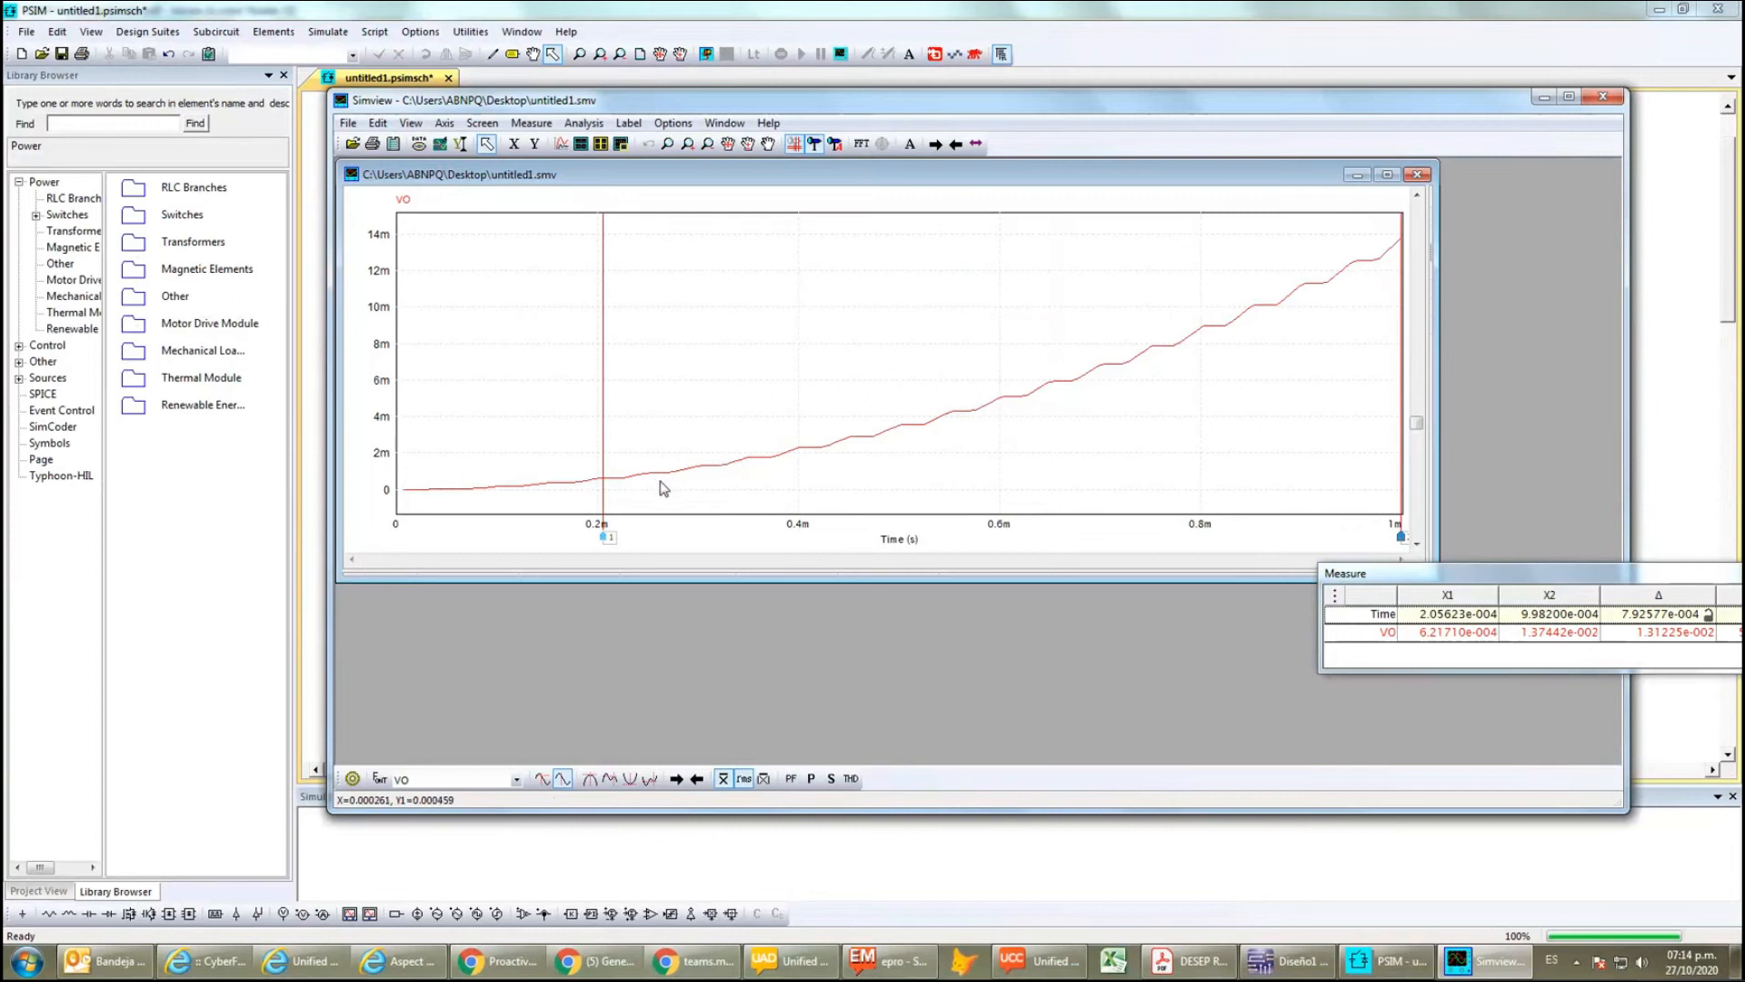
left_click_drag(605, 539, 600, 540)
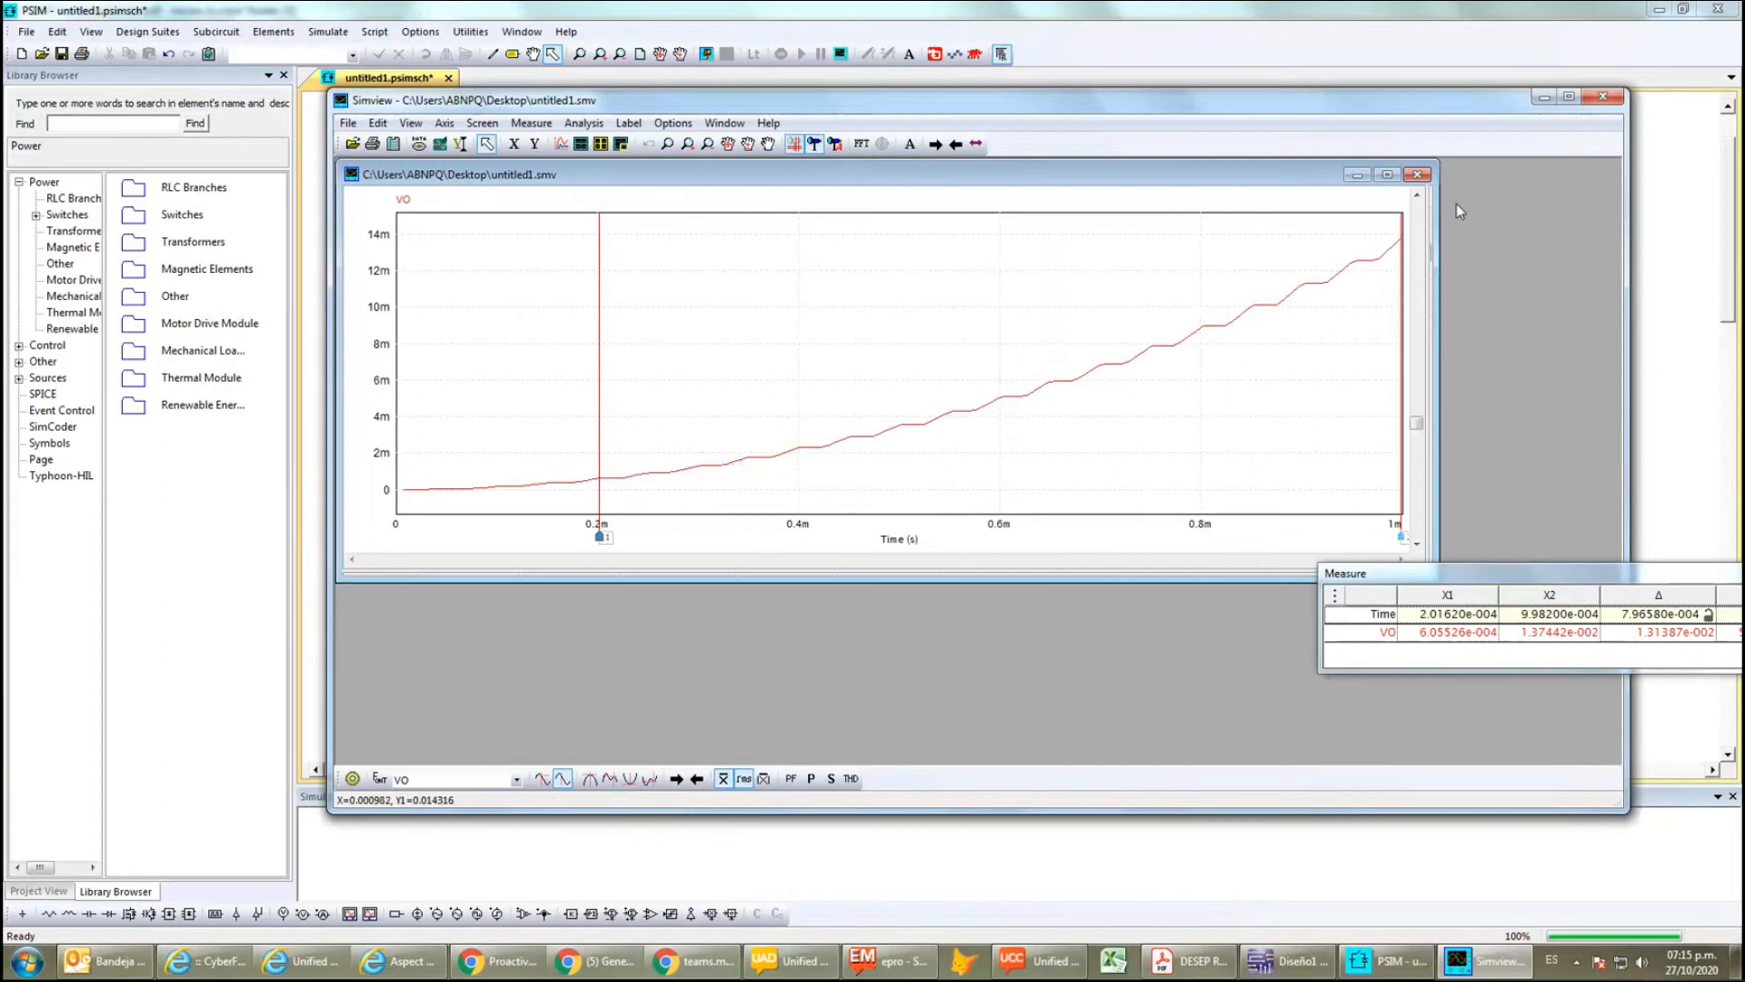
left_click(1417, 174)
left_click_drag(1622, 580, 1075, 511)
left_click(1404, 509)
left_click(1614, 95)
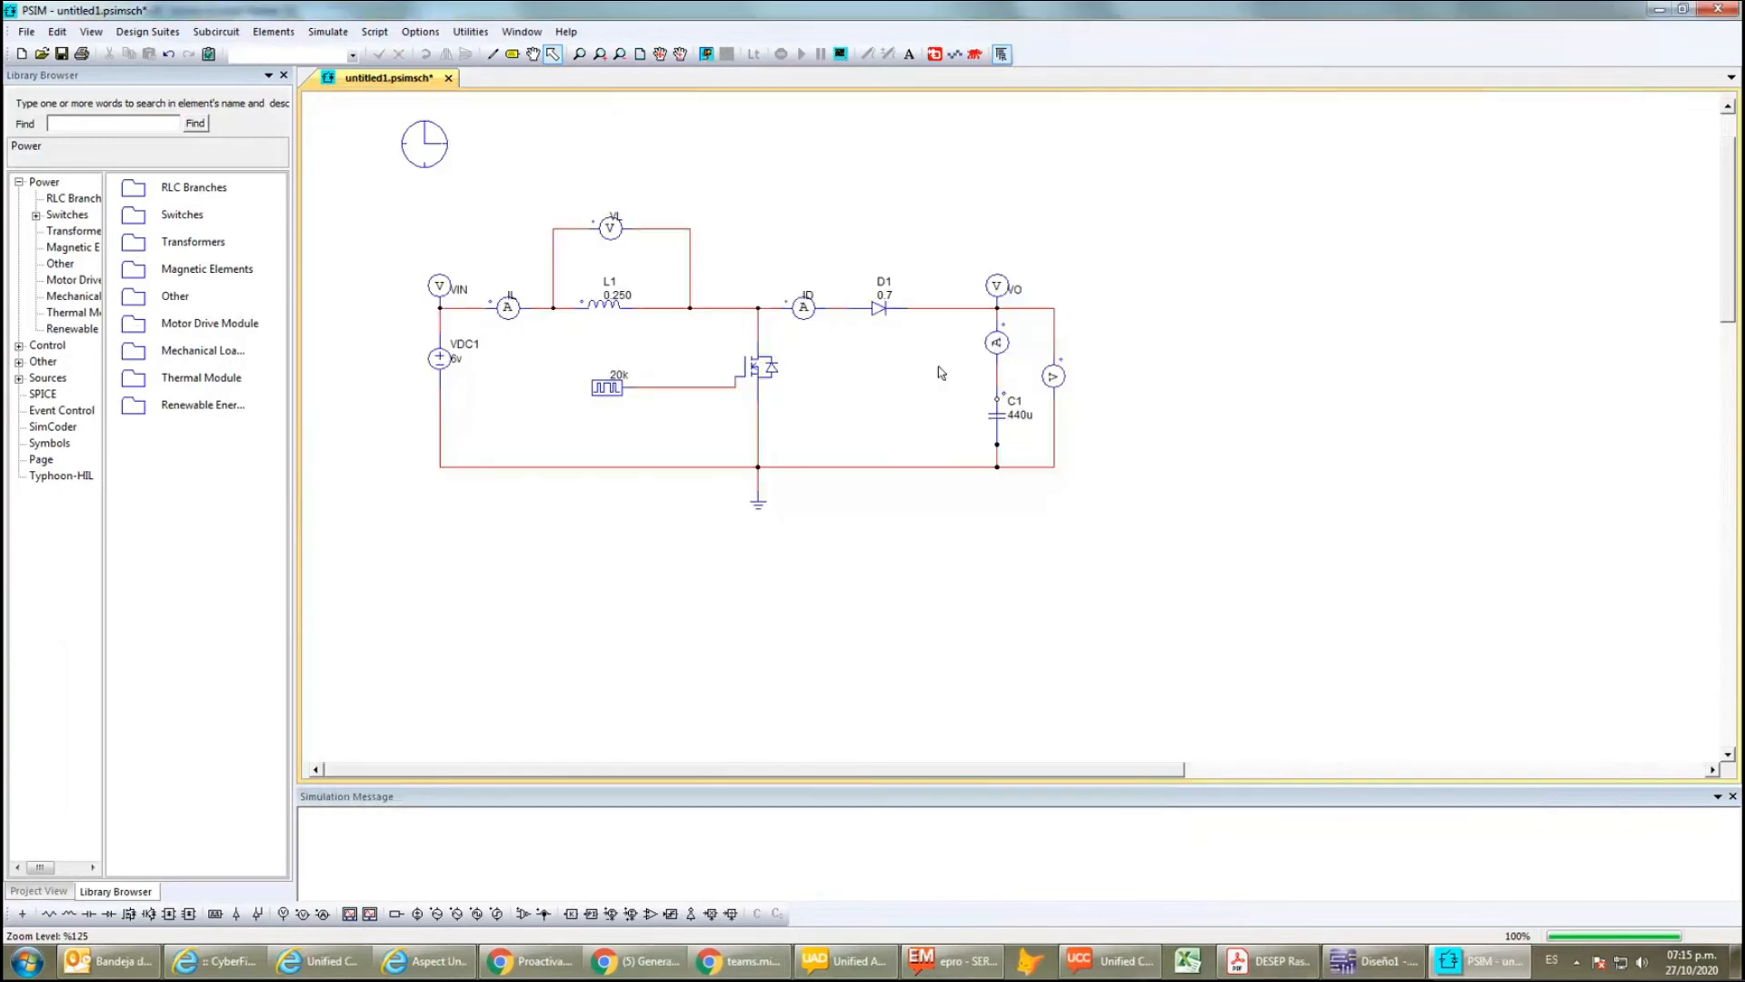
- Set gating block G1's switching points to "25 180." and rerun the simulation, cancelling the curve selection
double_click(605, 387)
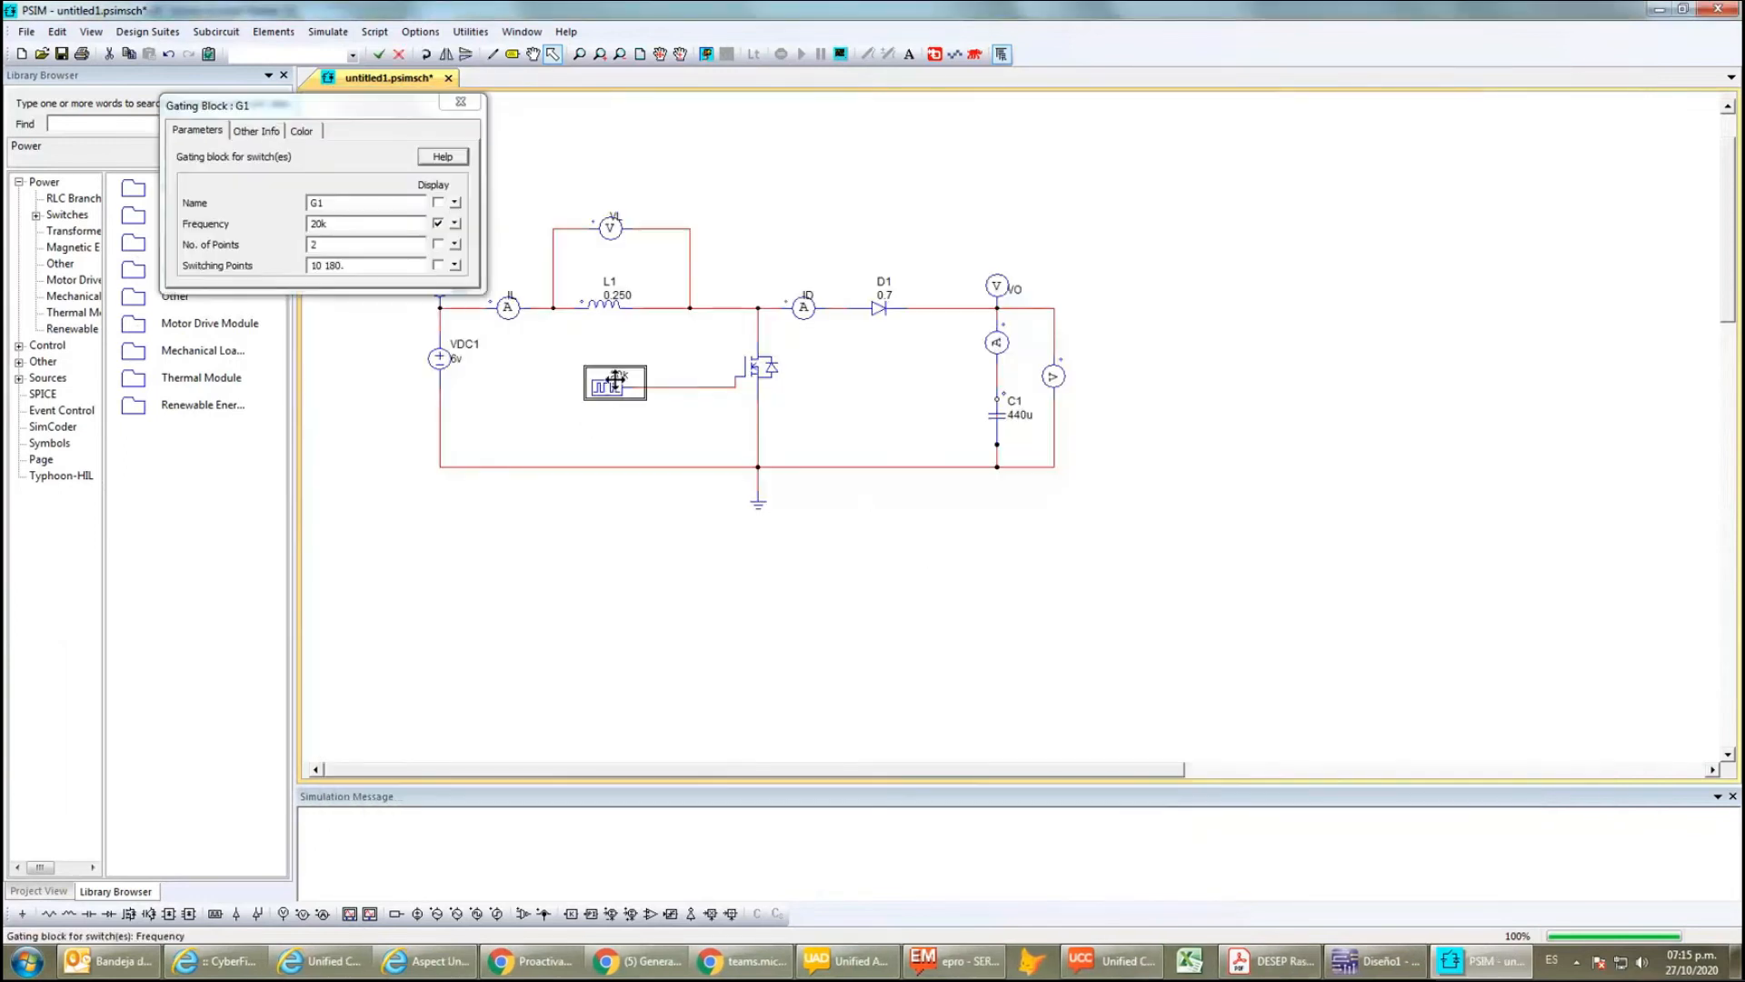
left_click(328, 266)
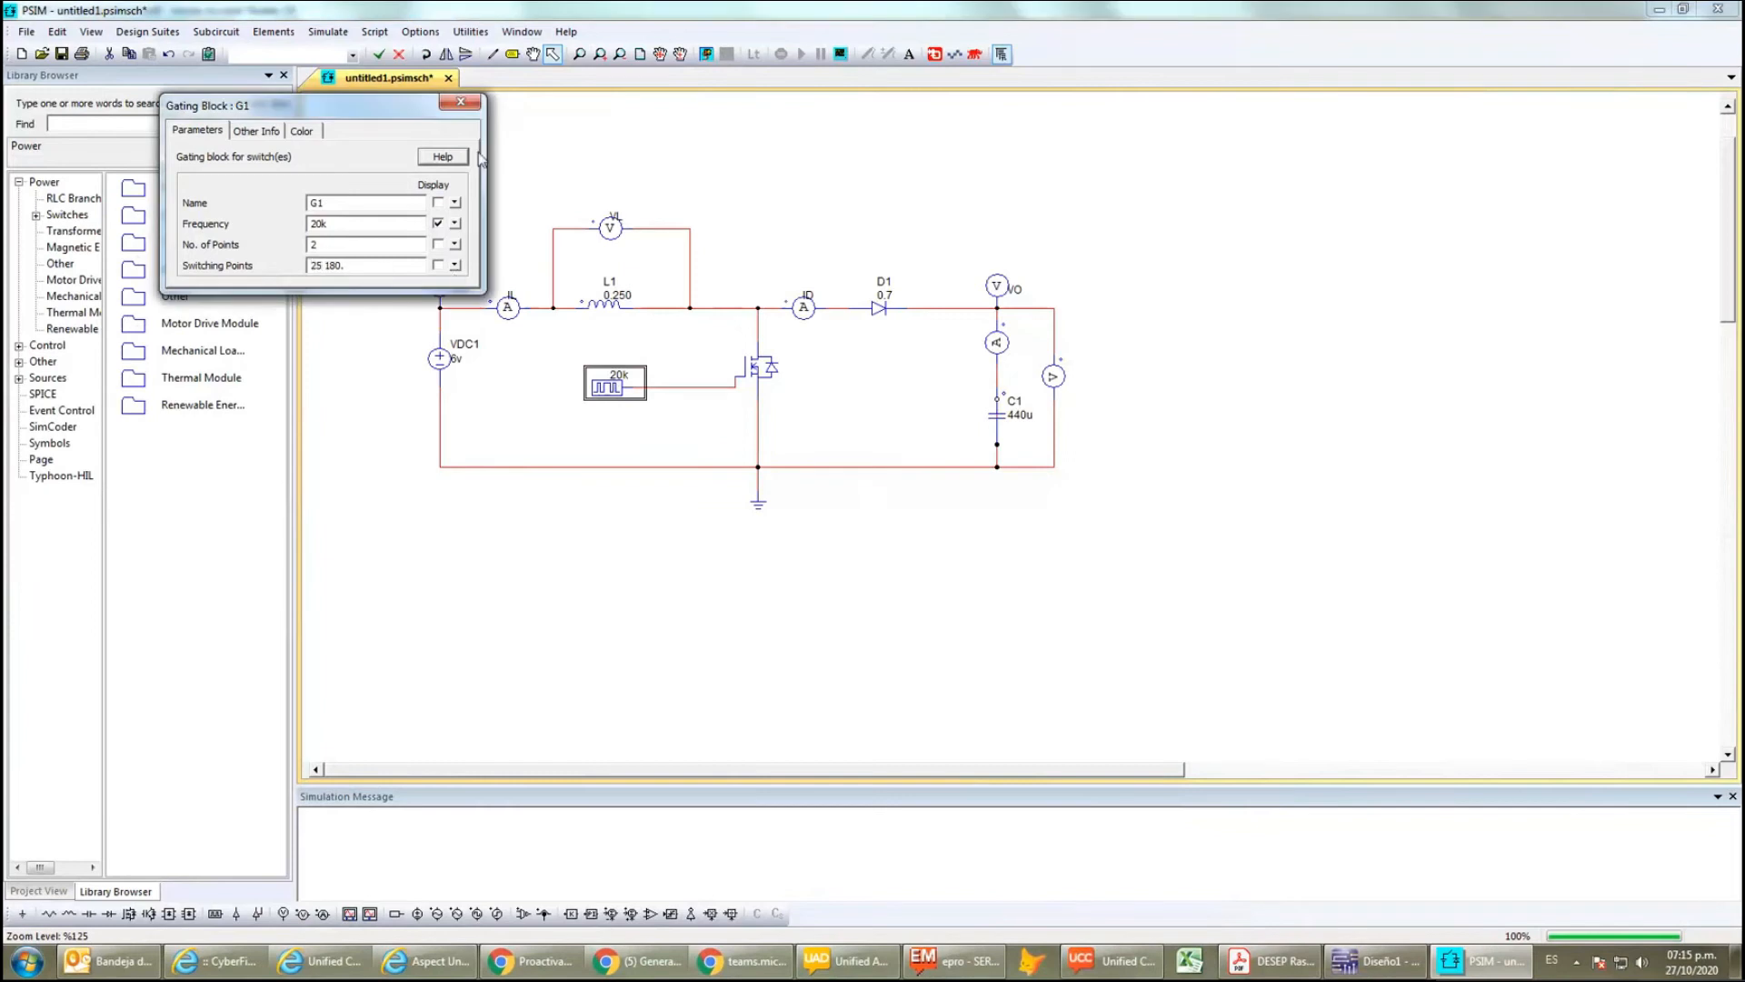
left_click(461, 102)
key("F8")
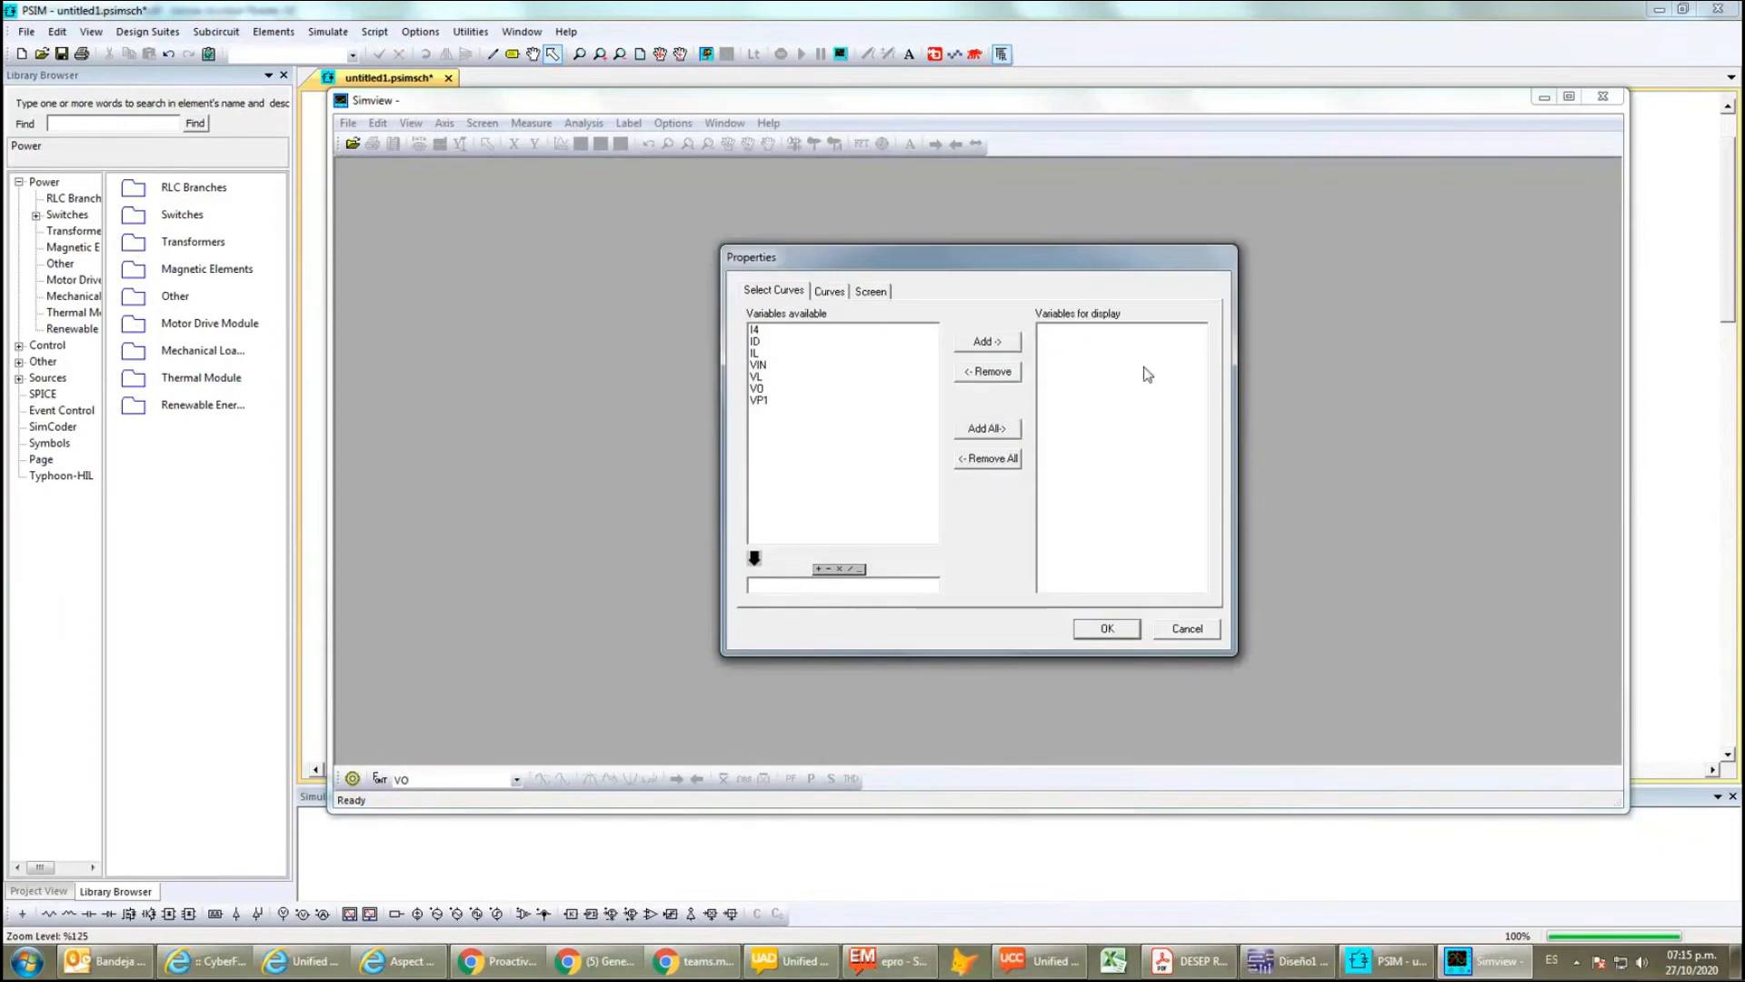
left_click(1186, 628)
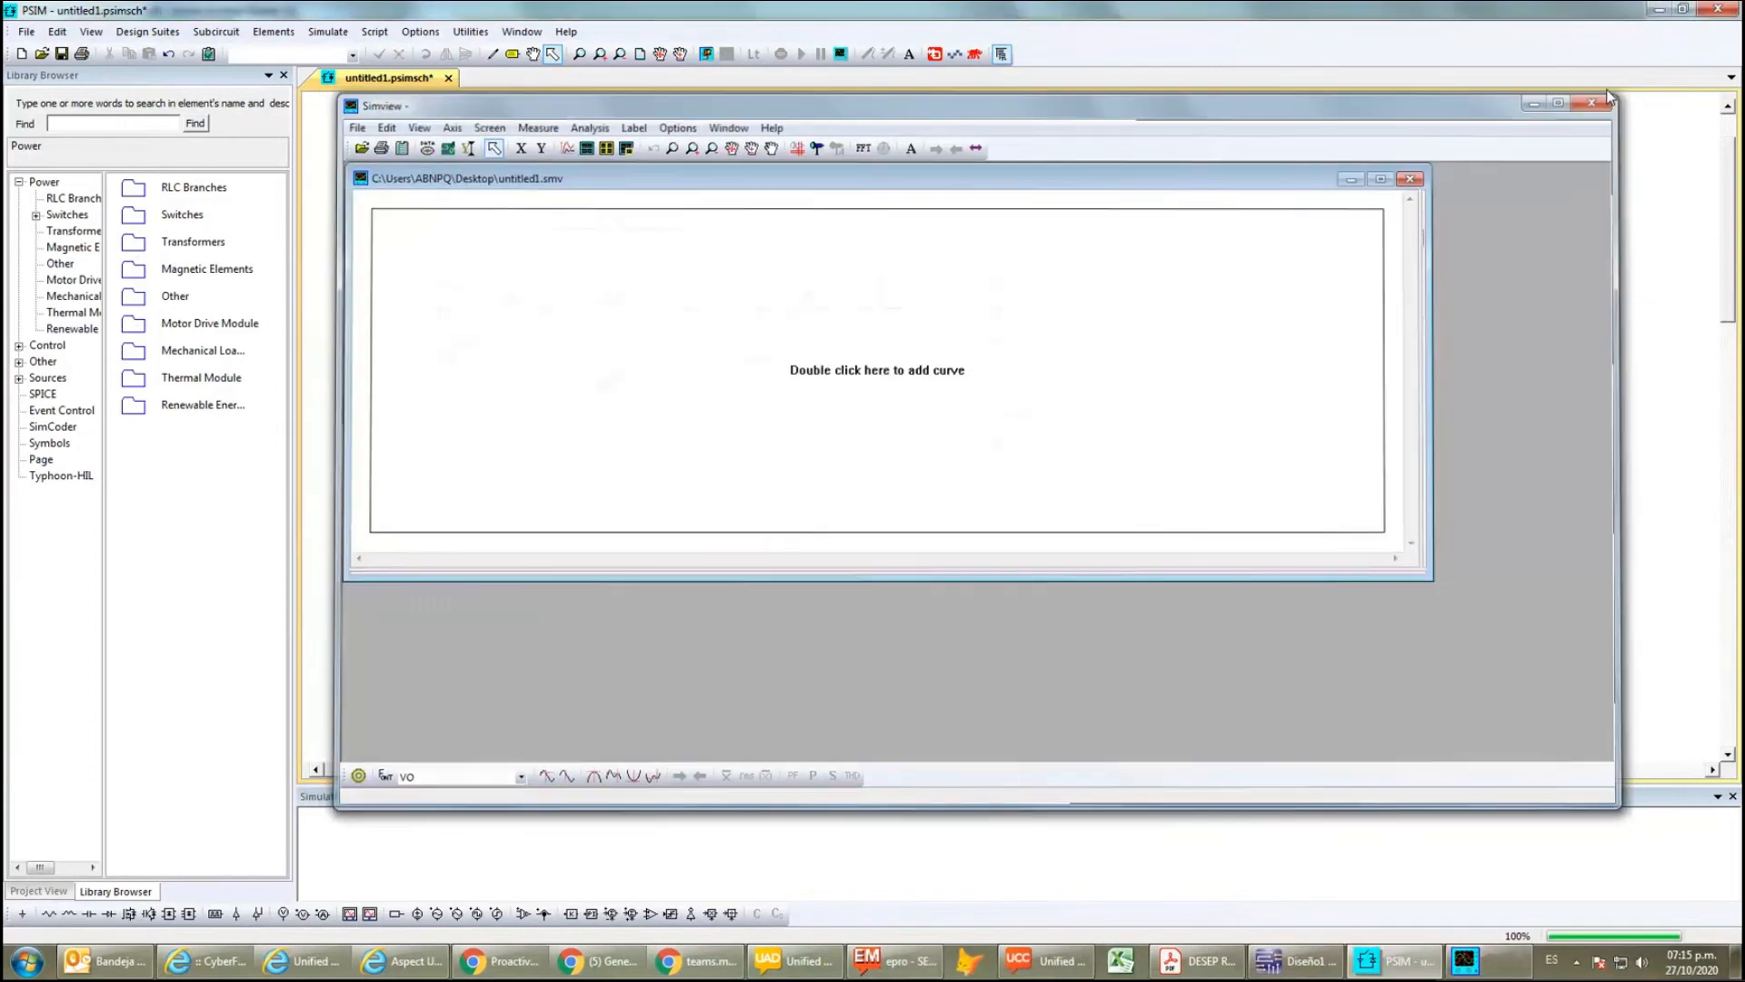
- Rerun the simulation, plot the inductor current IL together with the inductor voltage VL, and close Simview
left_click(1598, 99)
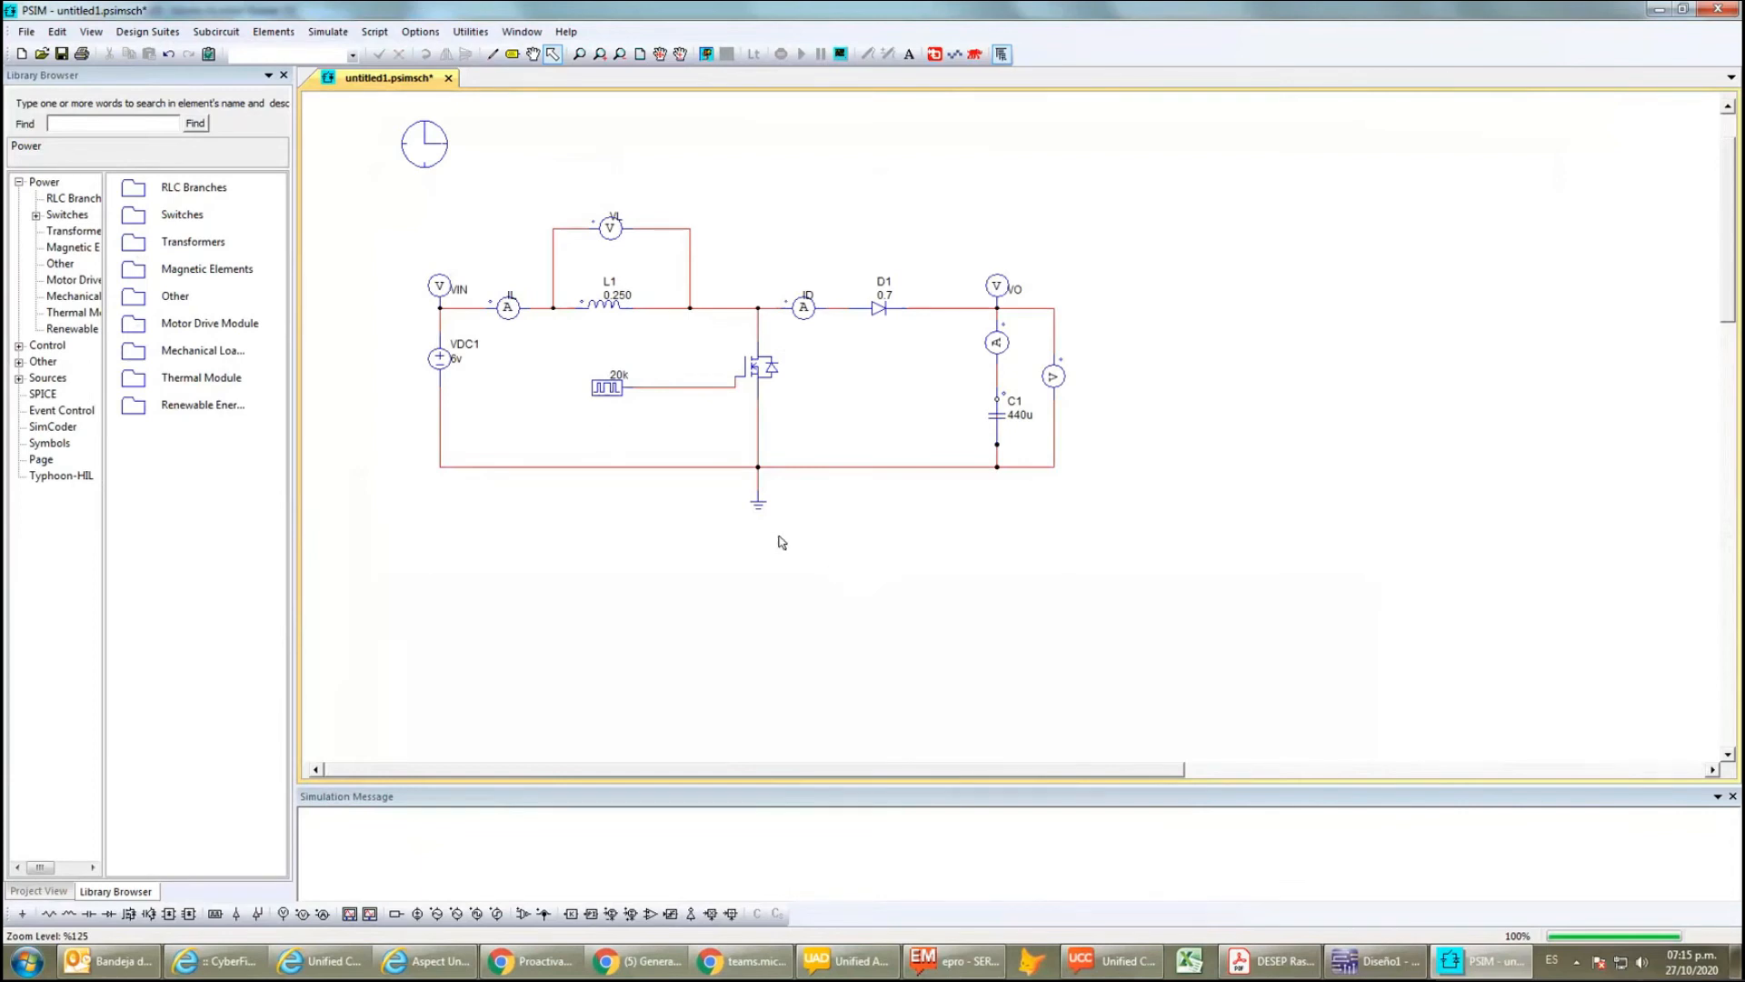
key("F8")
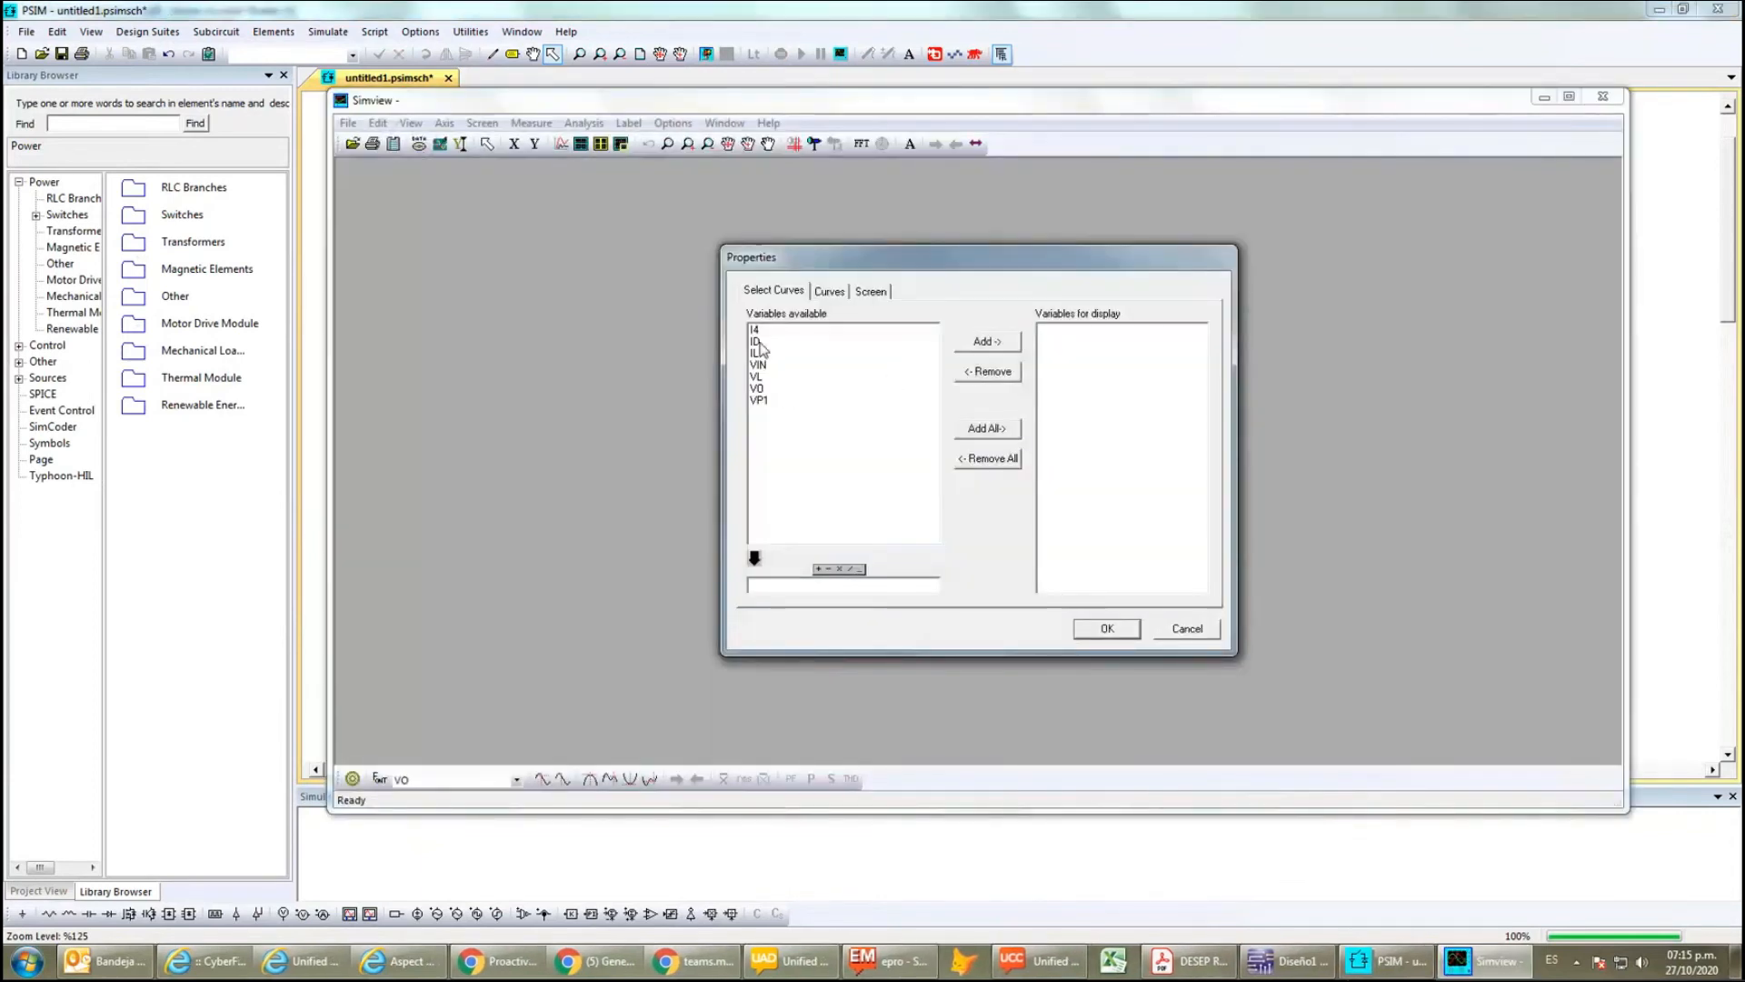
left_click(760, 354)
left_click(987, 341)
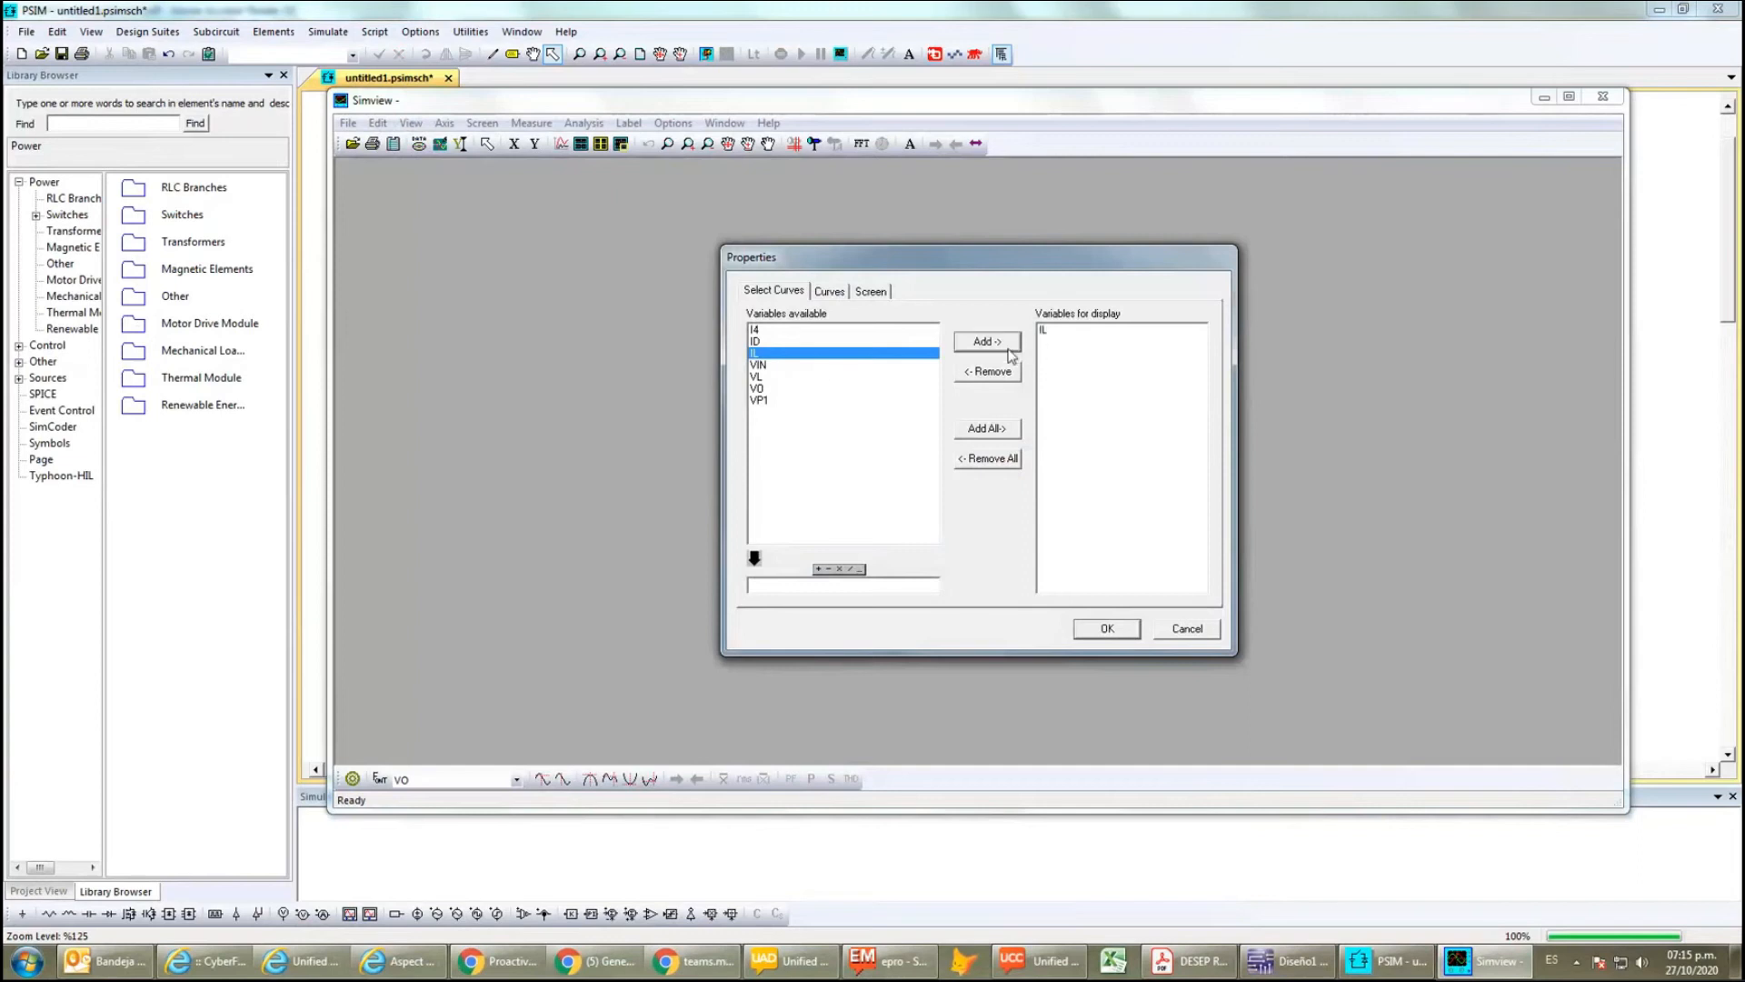
left_click(773, 378)
left_click(995, 343)
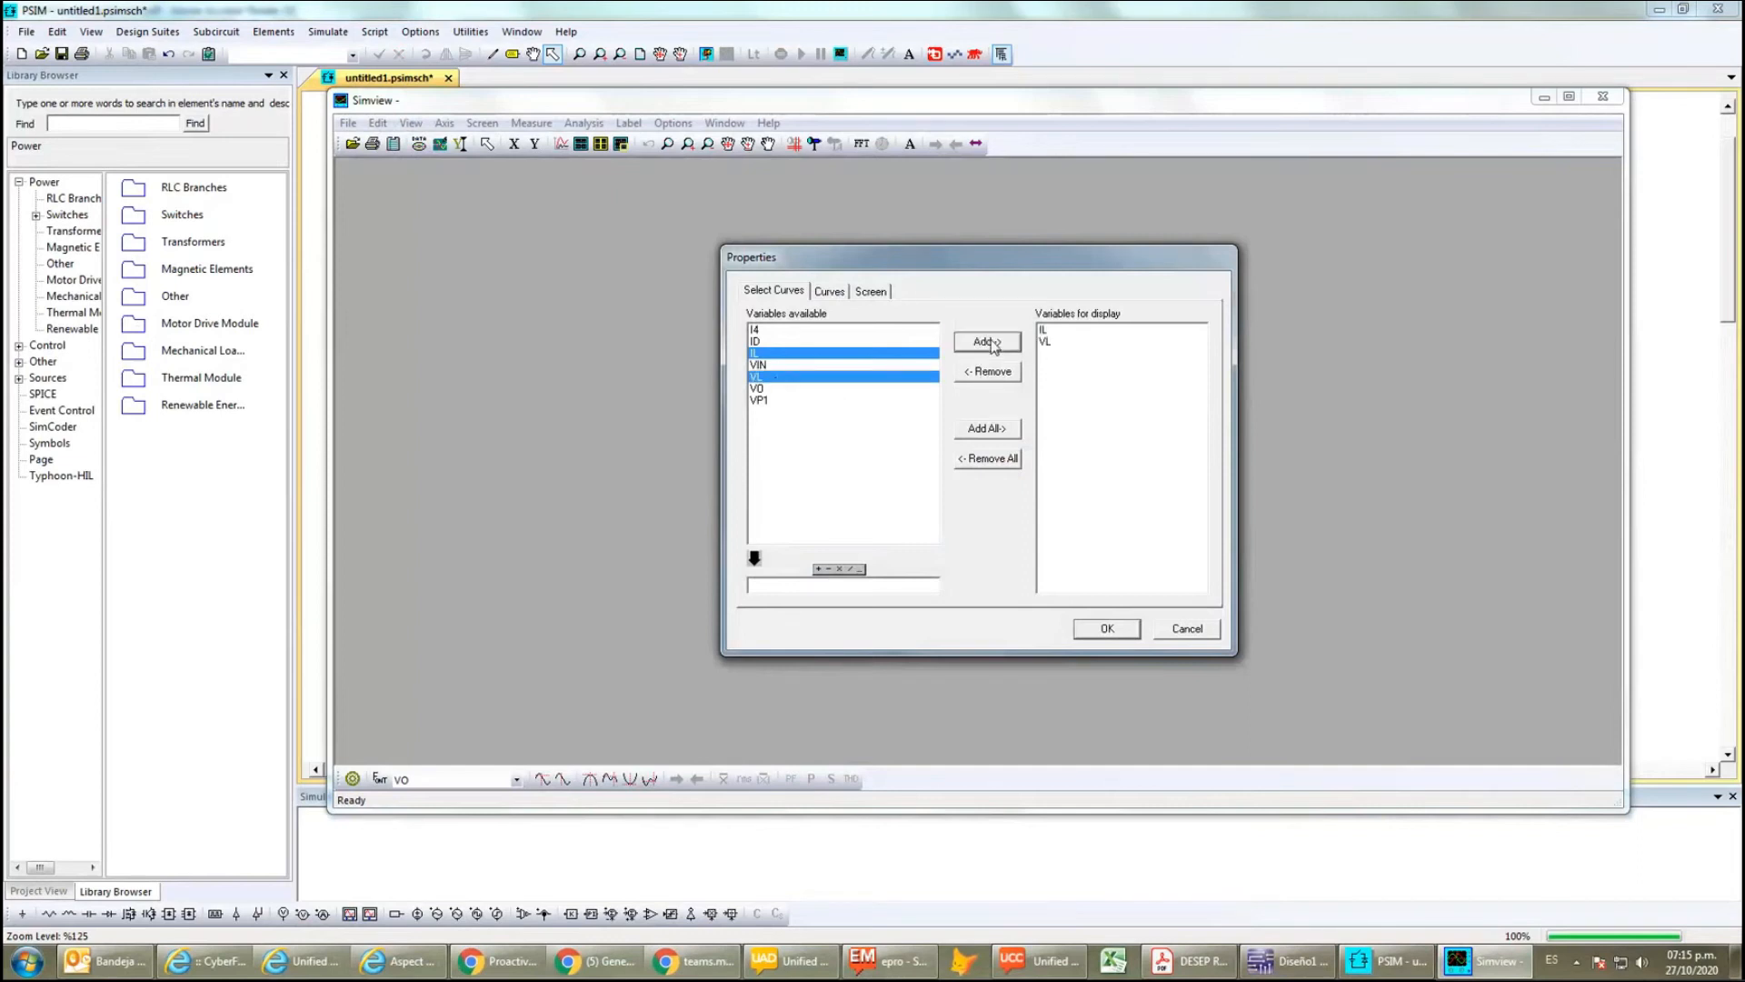
left_click(1106, 629)
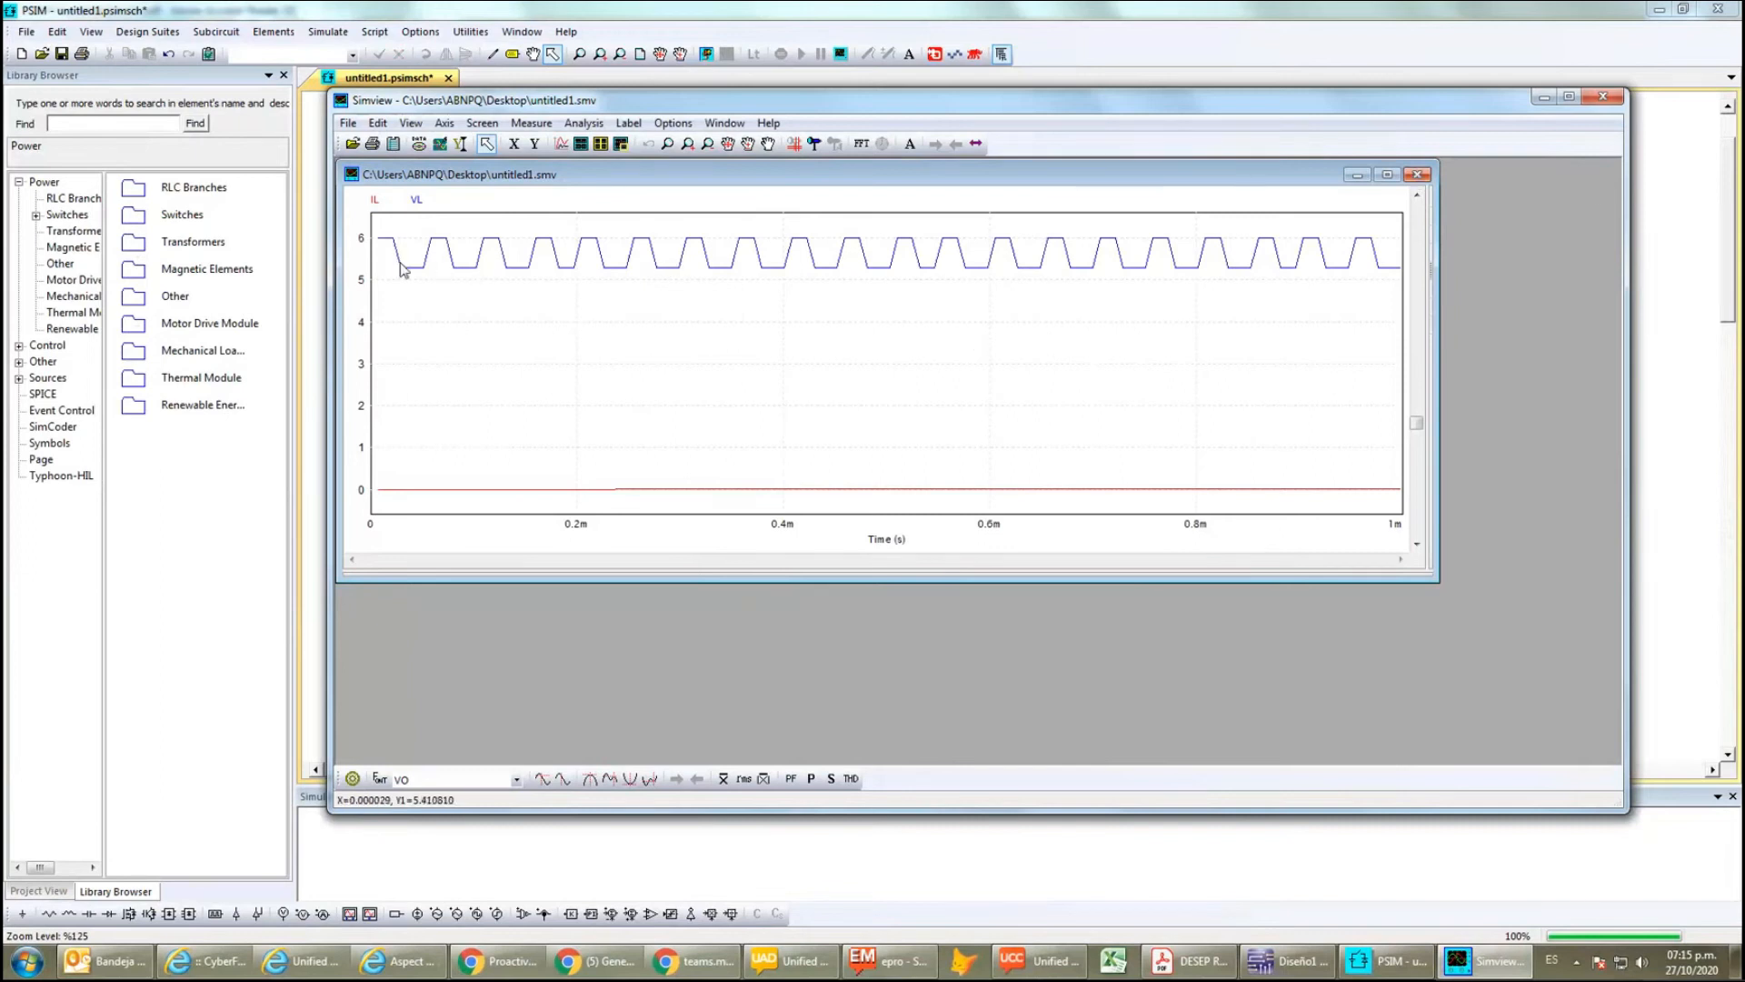
left_click(1416, 176)
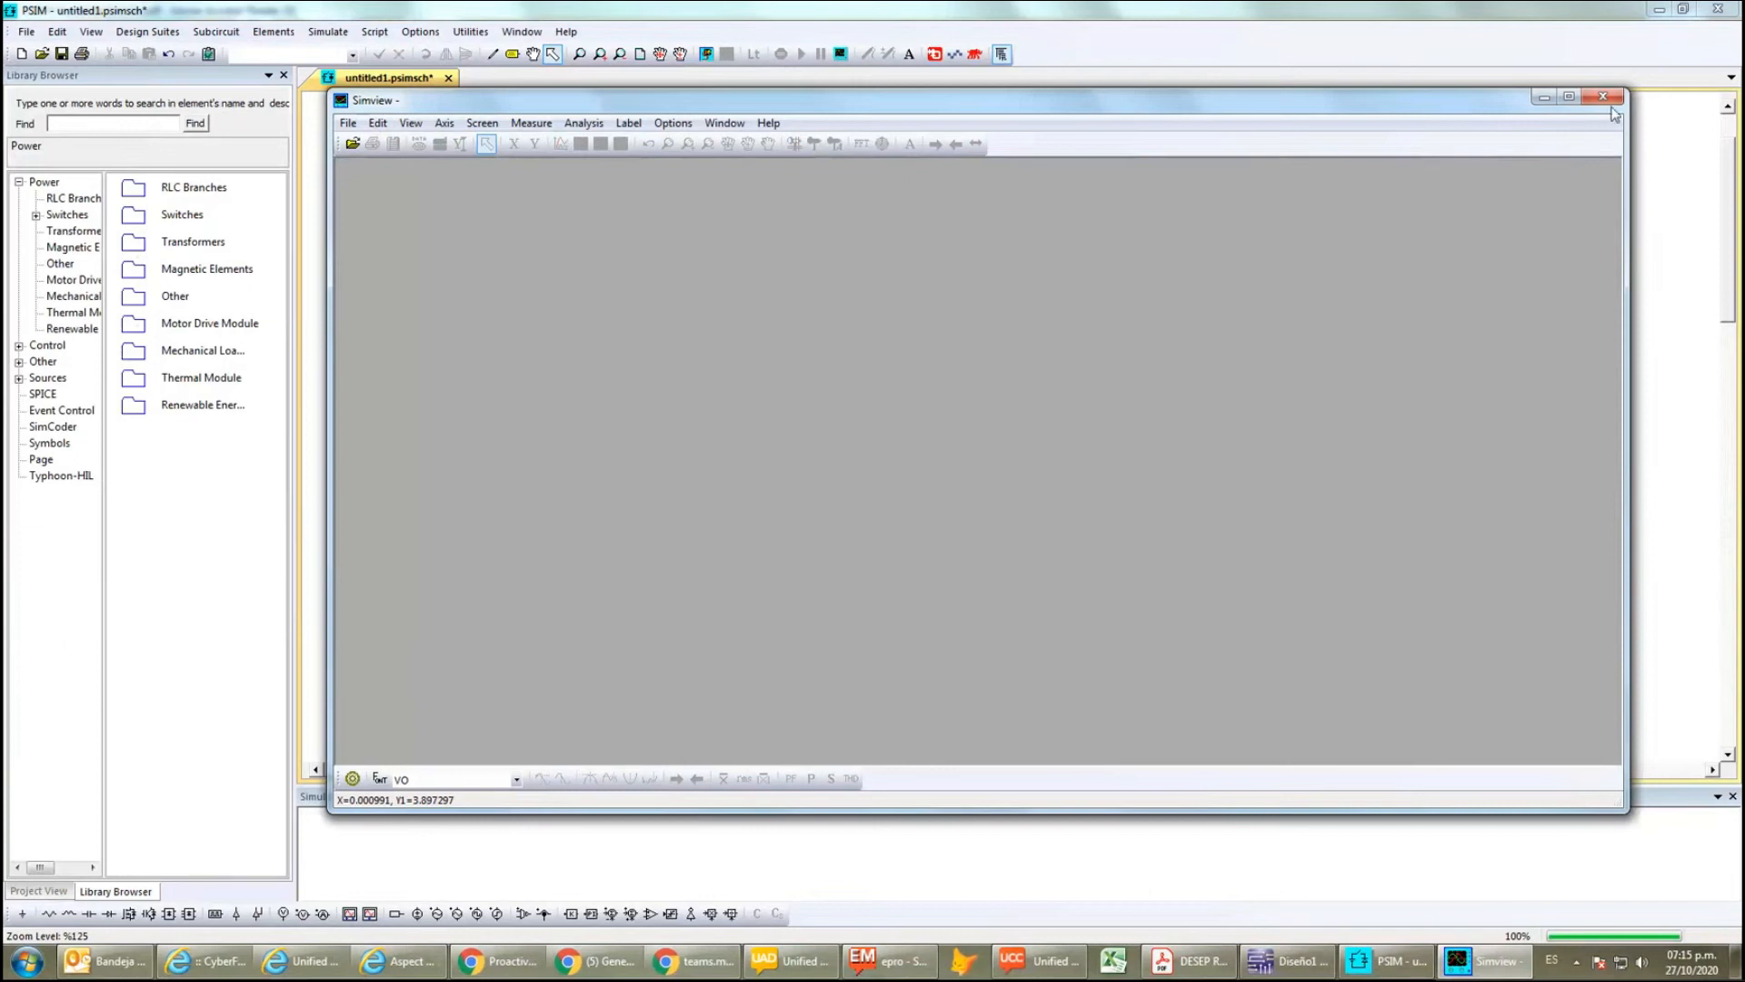
left_click(1603, 96)
- Rerun the simulation, plot the inductor current IL on its own, and close Simview
key("F8")
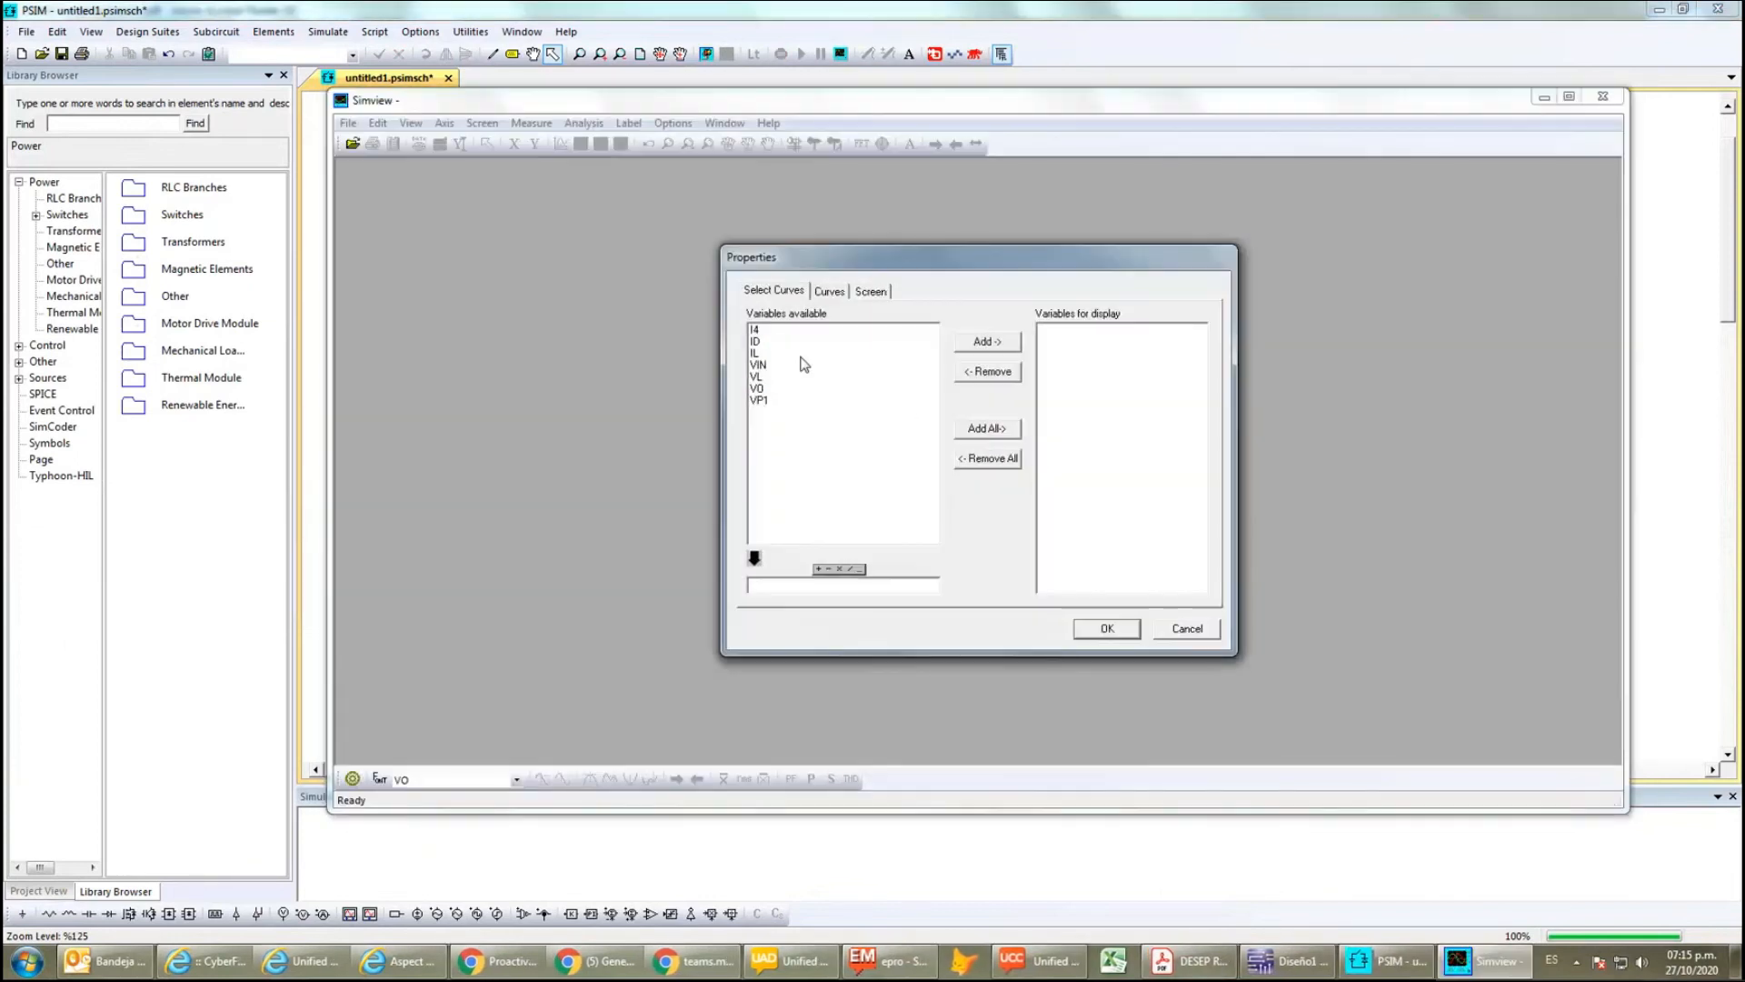
left_click(755, 353)
left_click(987, 341)
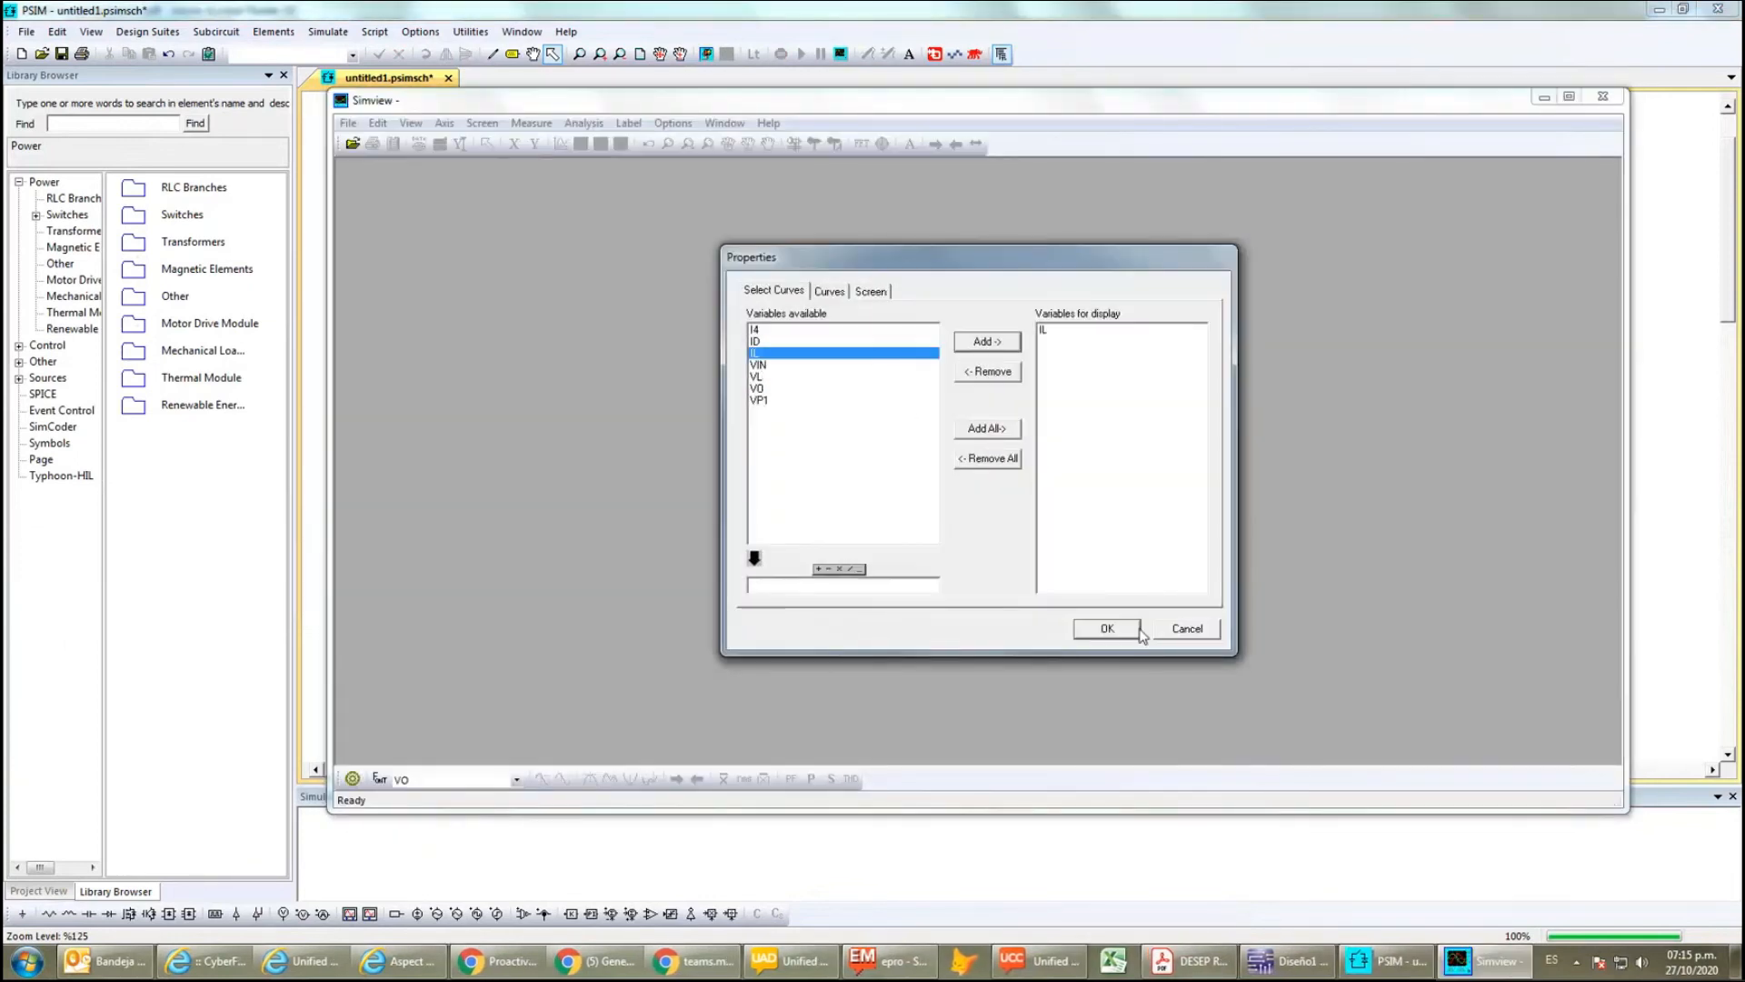
left_click(1107, 628)
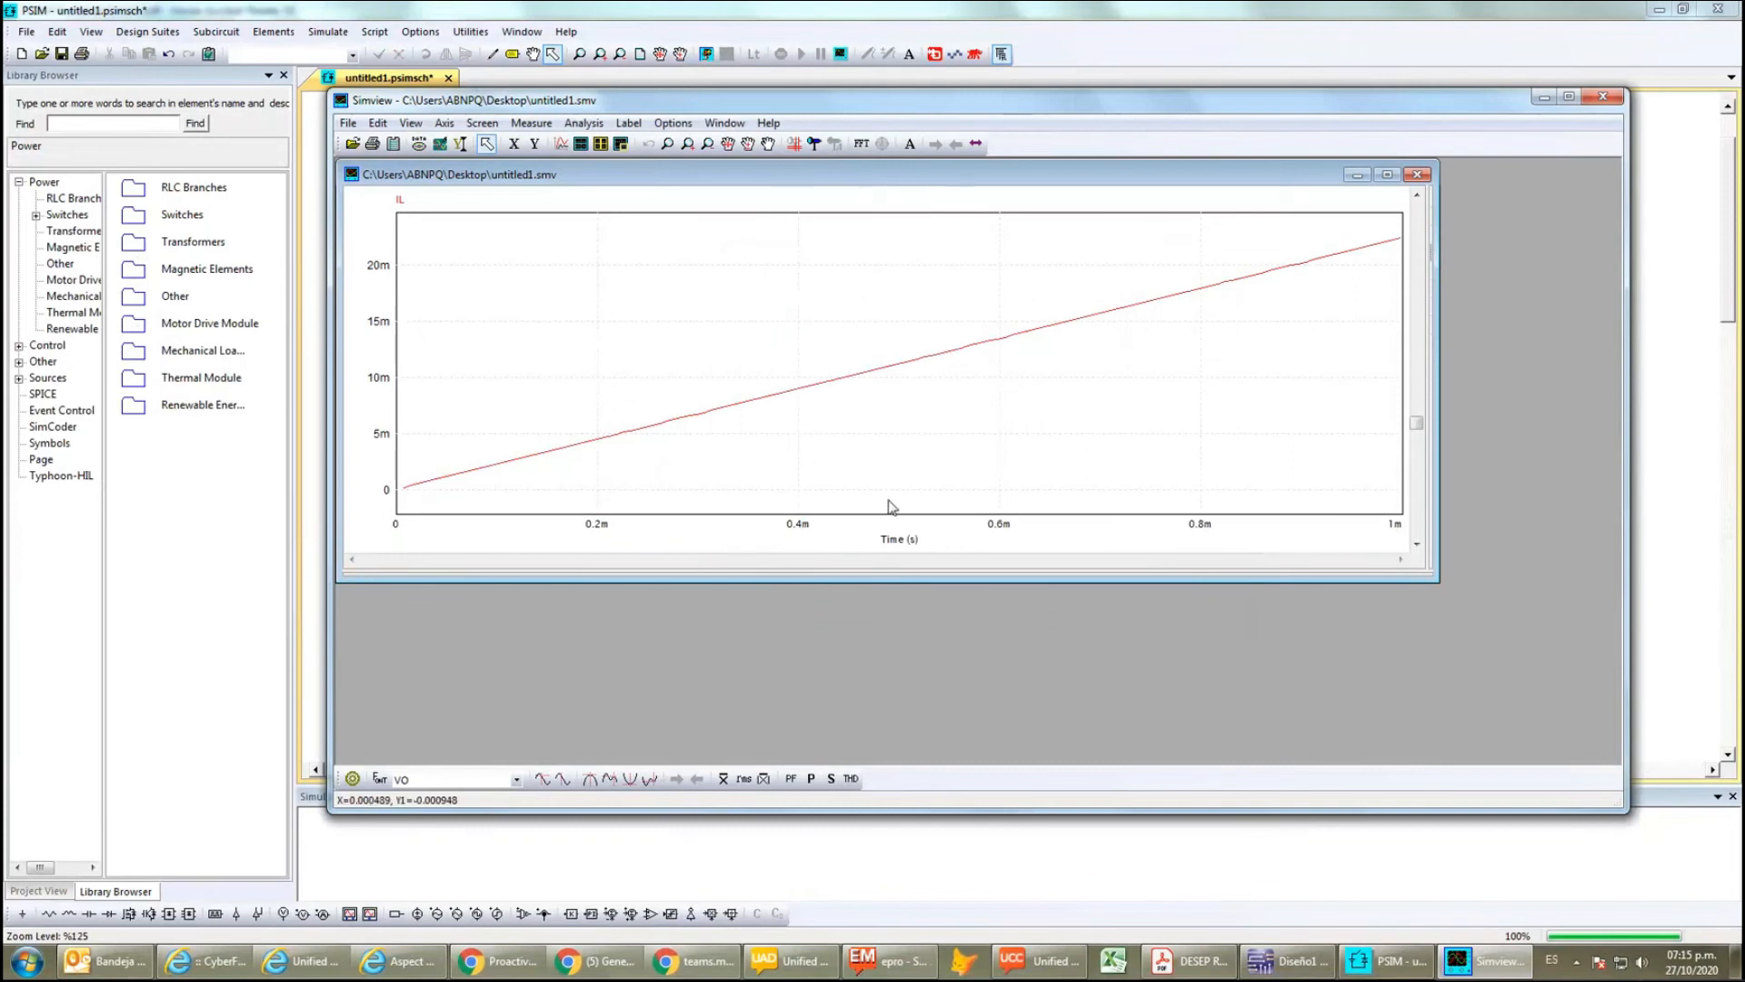
left_click(1417, 173)
left_click(1602, 96)
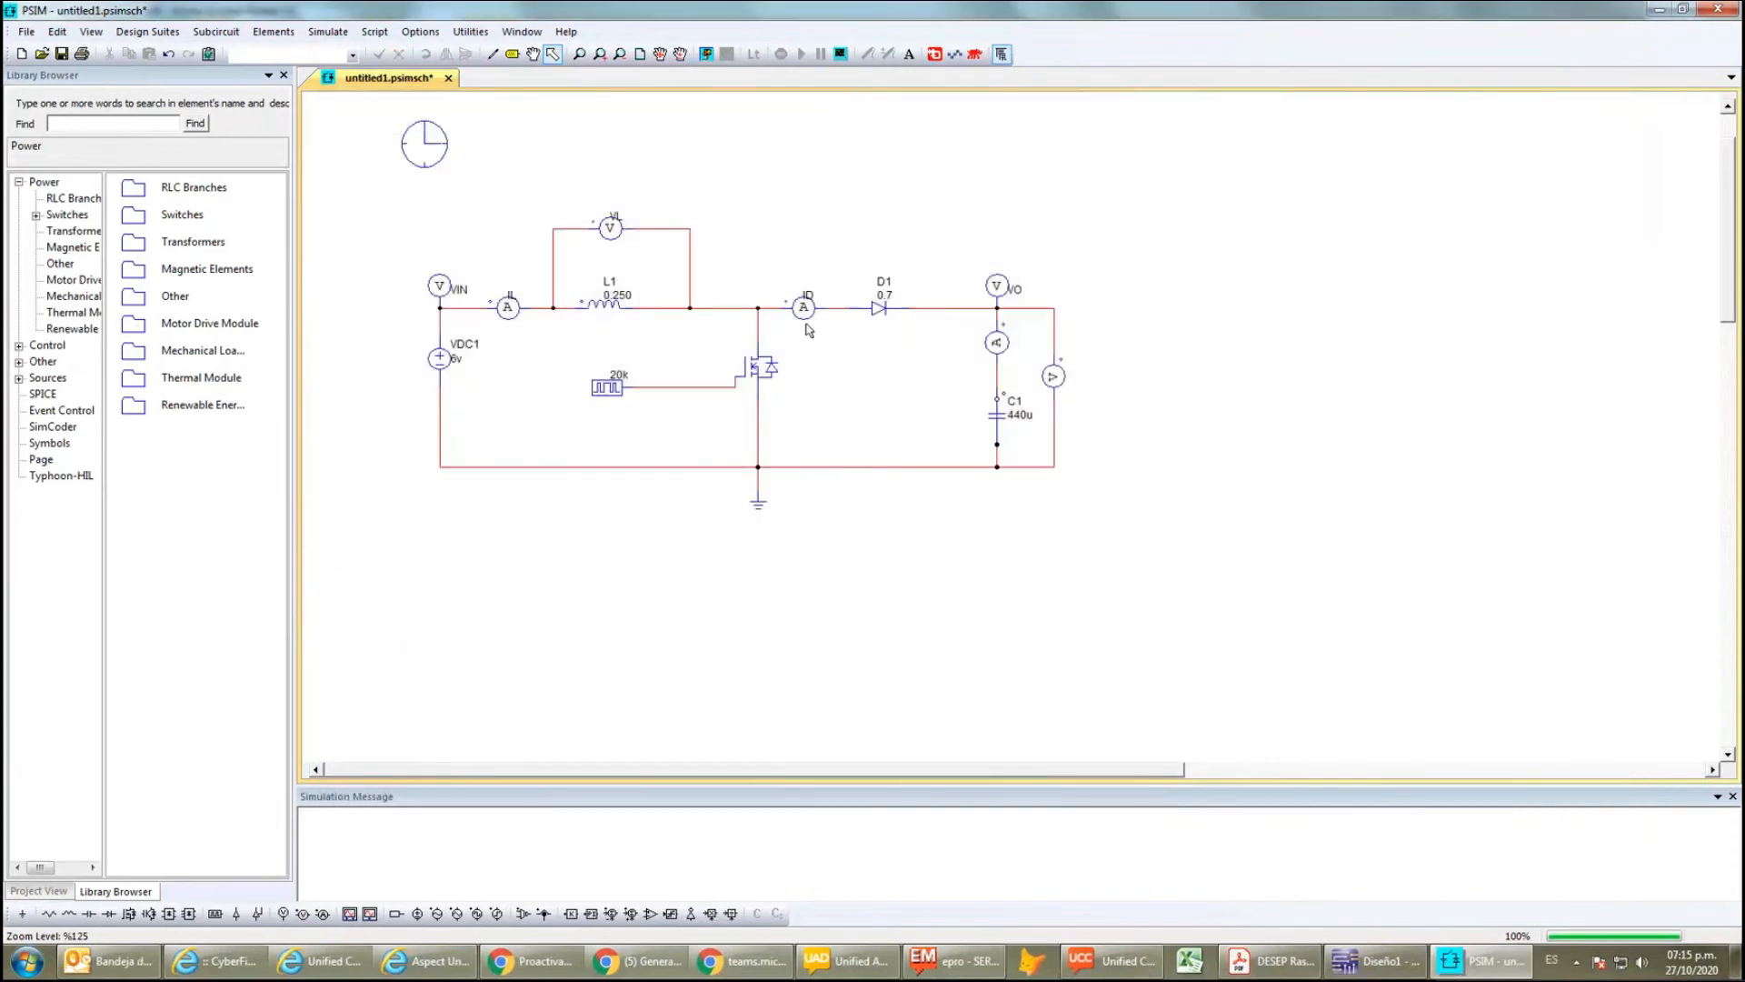
- Rerun the simulation, plot only the diode current ID, and close Simview
key("F8")
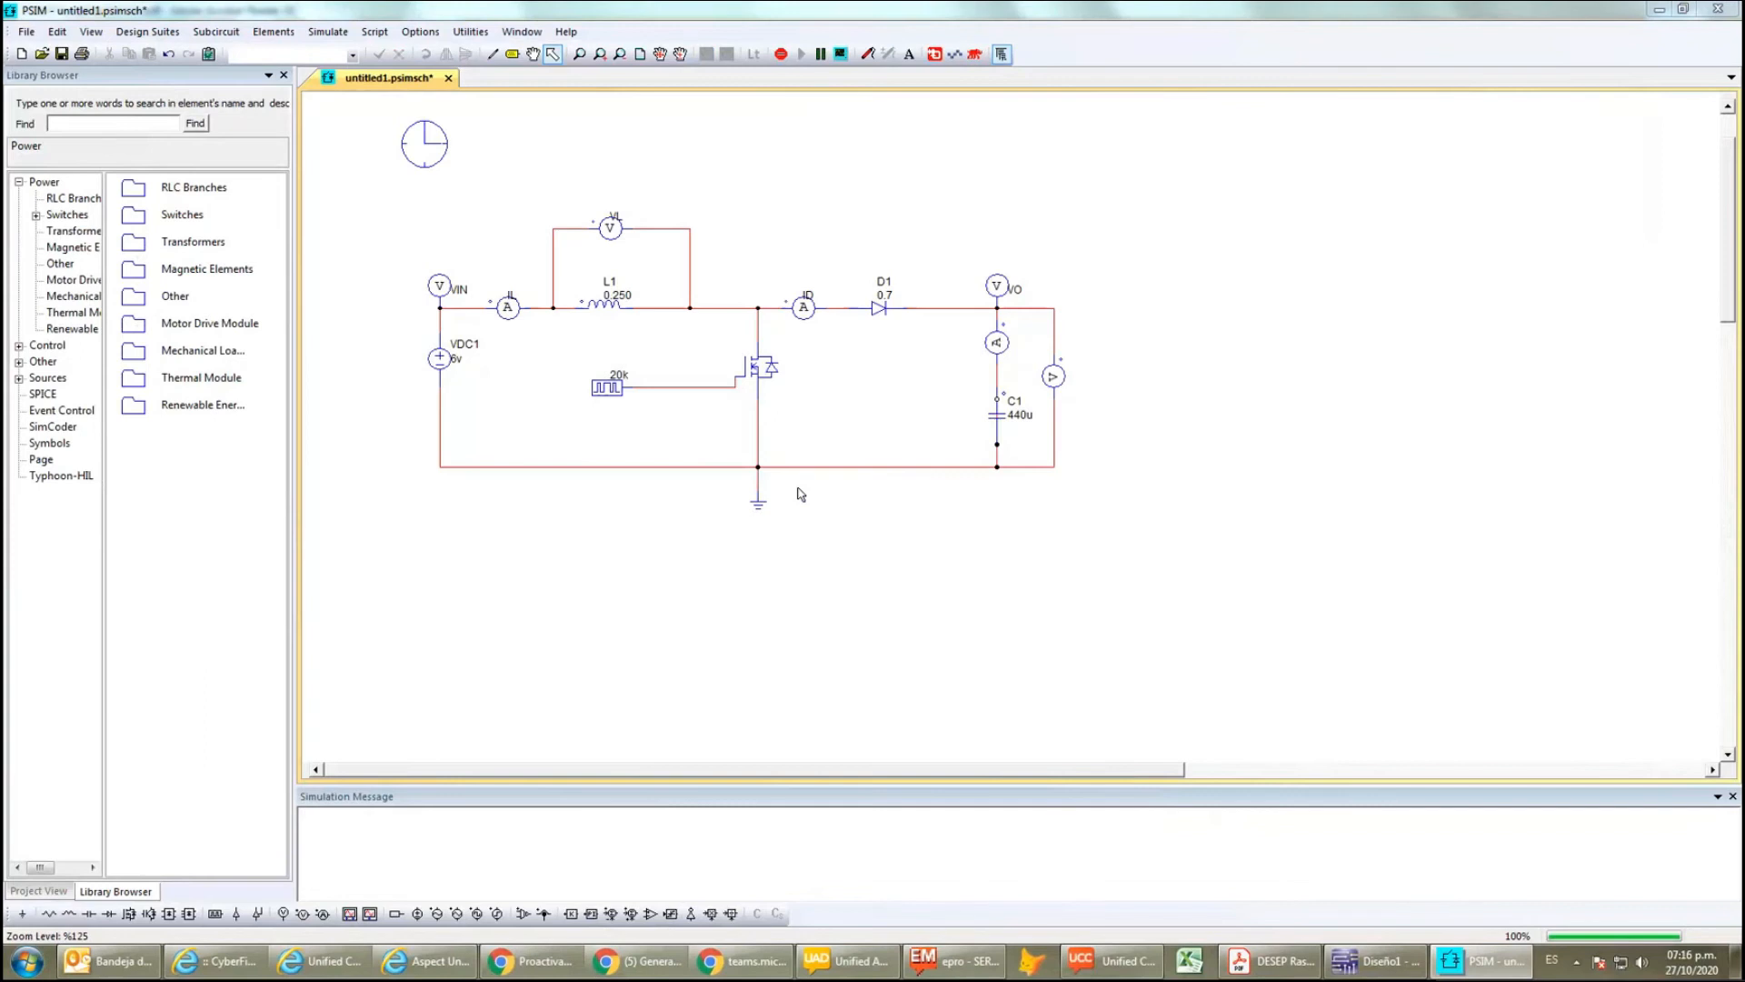
left_click(939, 342)
left_click(988, 341)
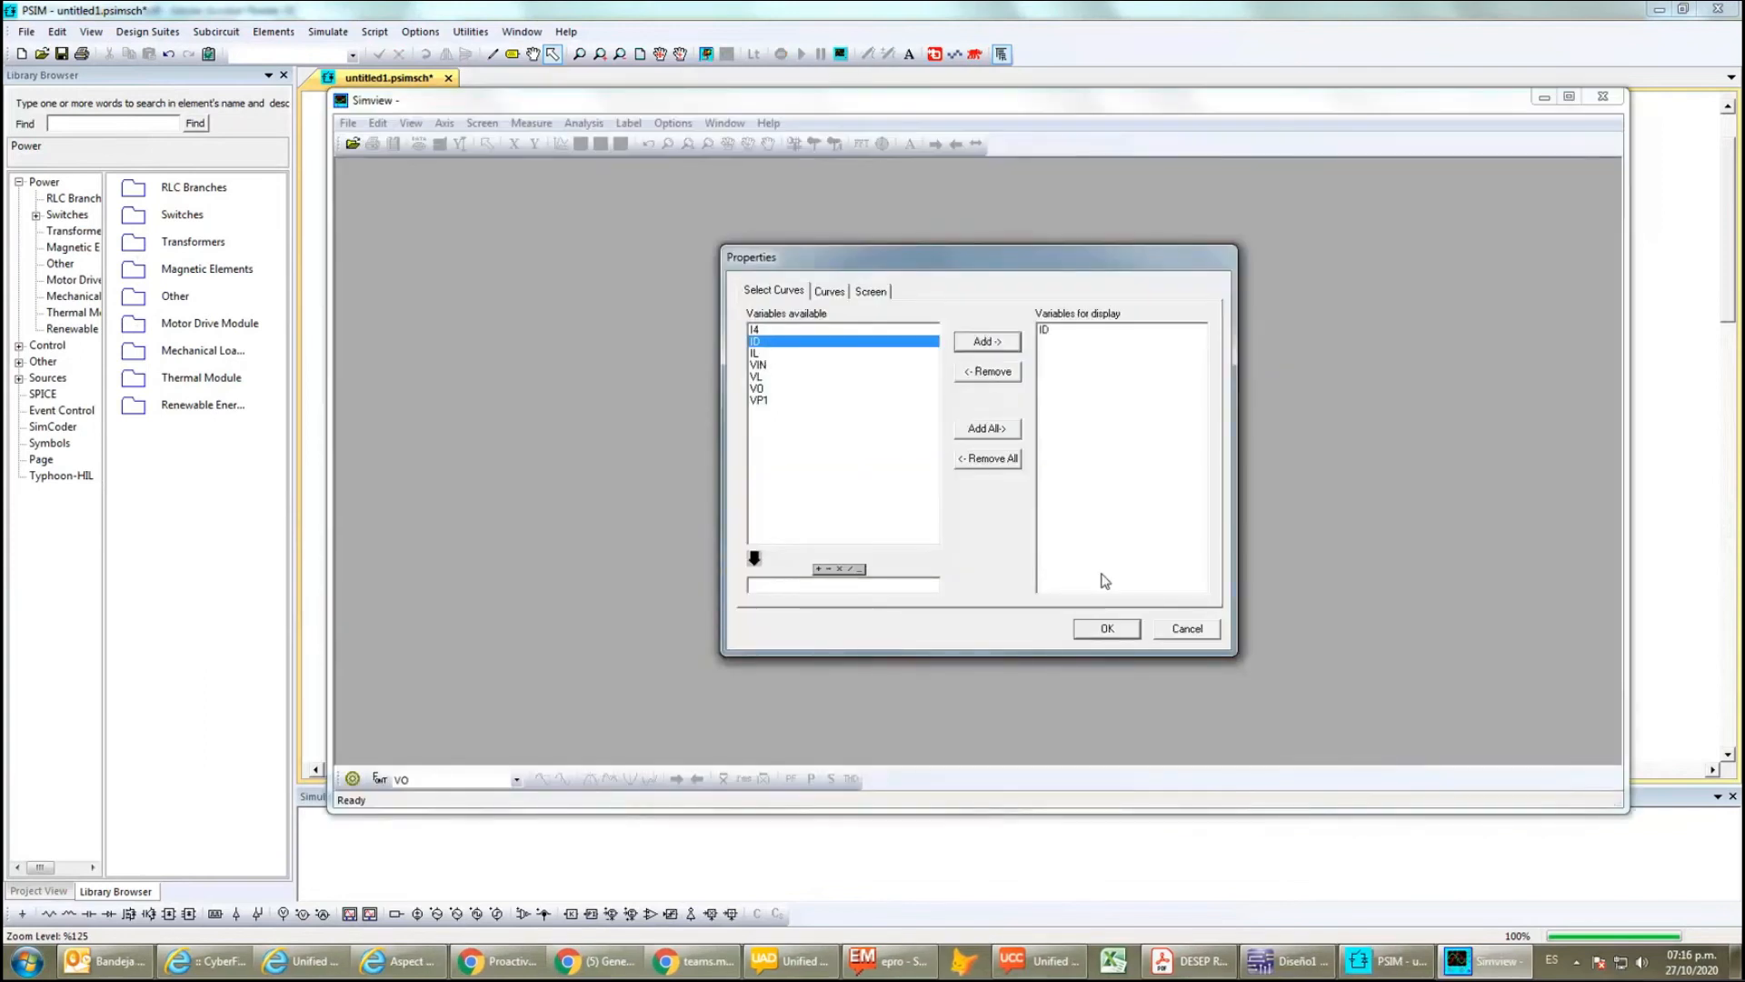
left_click(1106, 628)
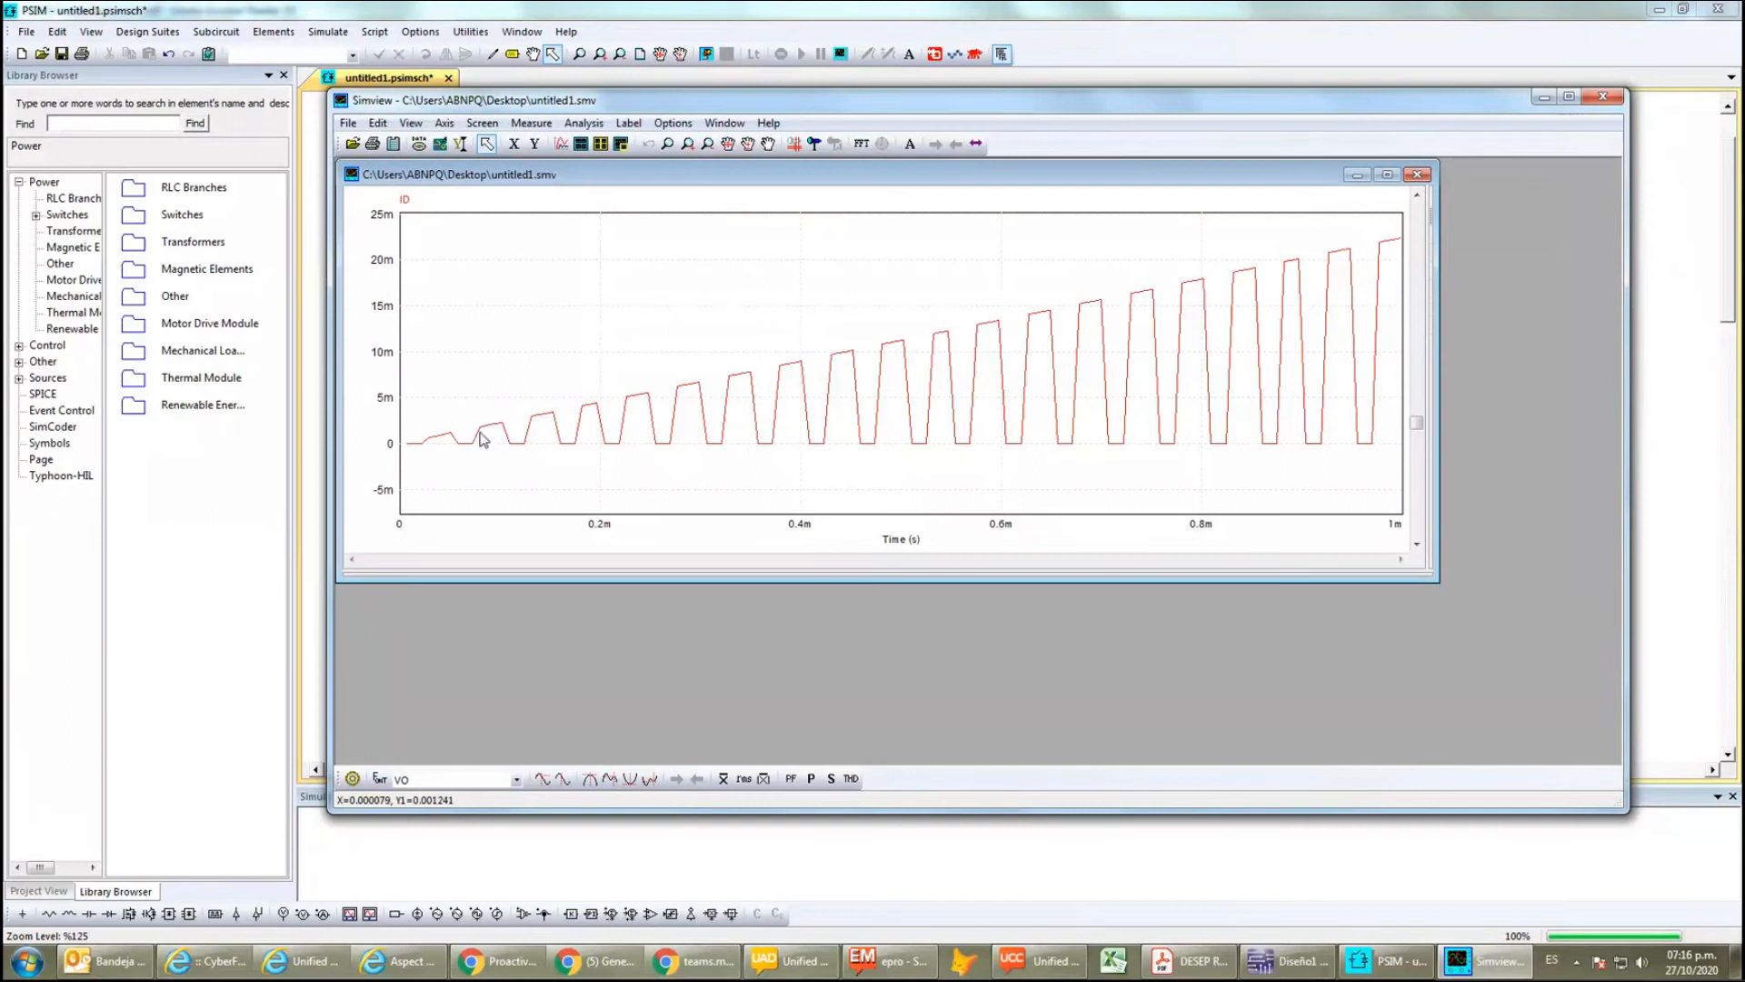
left_click(1417, 175)
left_click(1599, 96)
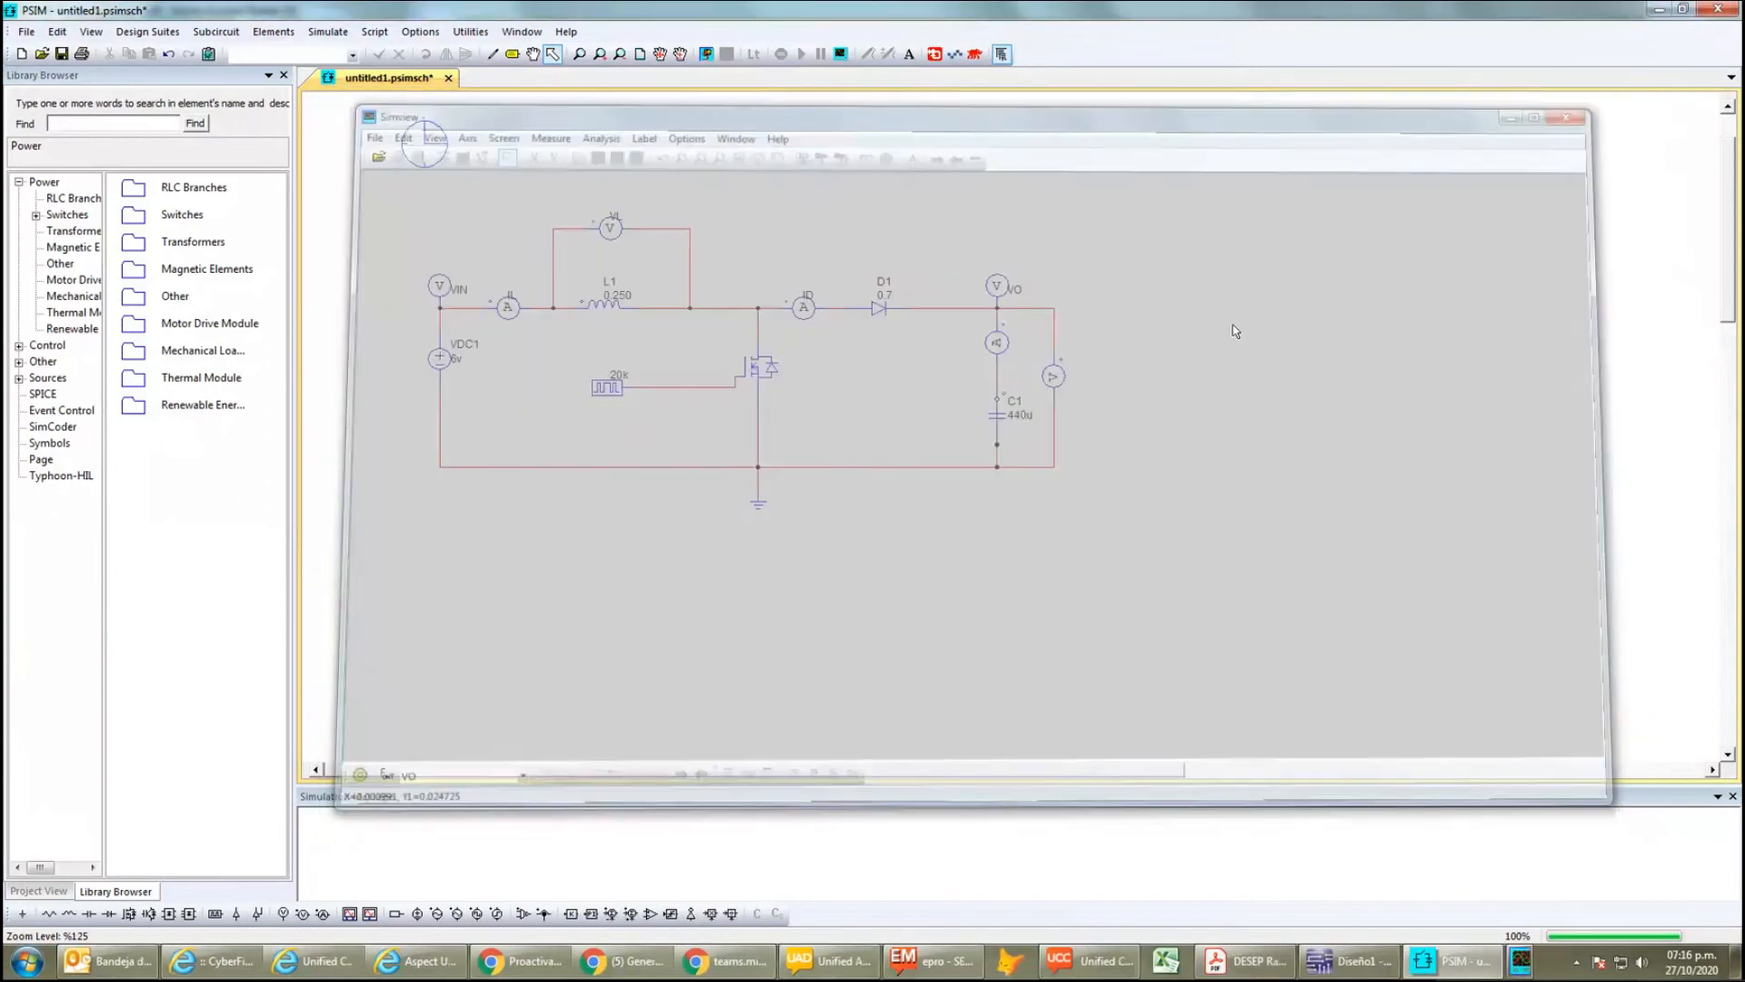
- Set gating block G1's switching points to "50 180." and dismiss the empty text dialog
double_click(598, 389)
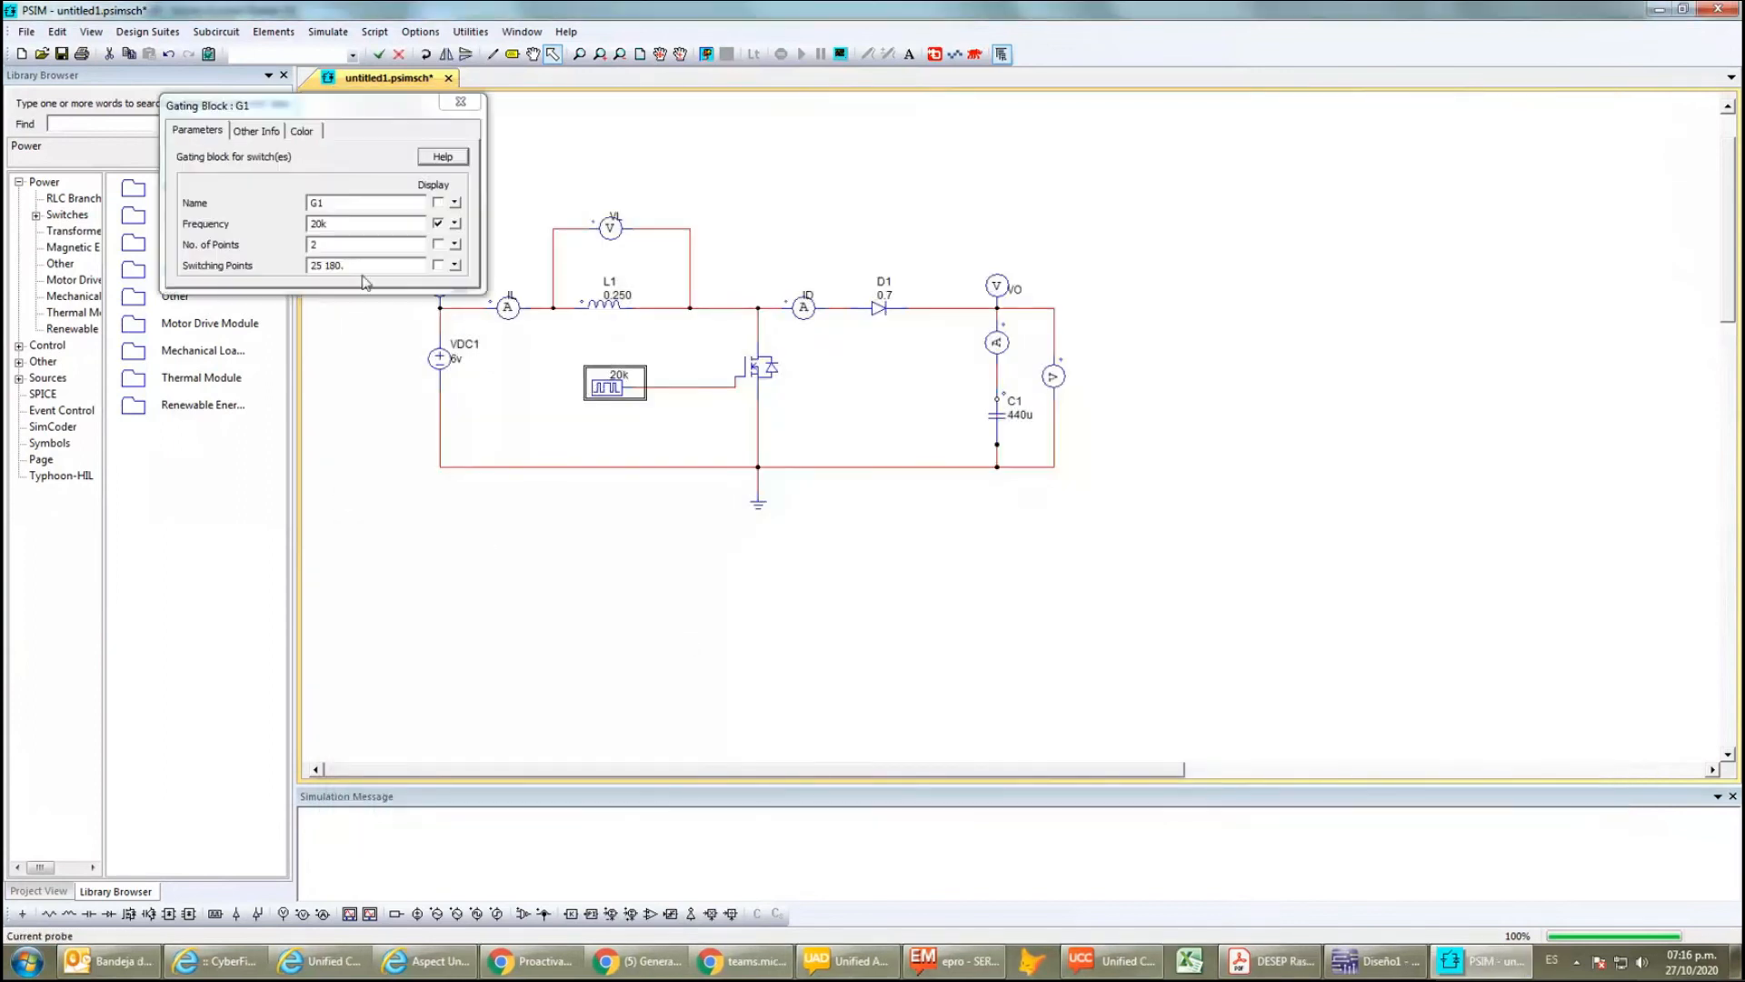
left_click(323, 263)
type("5")
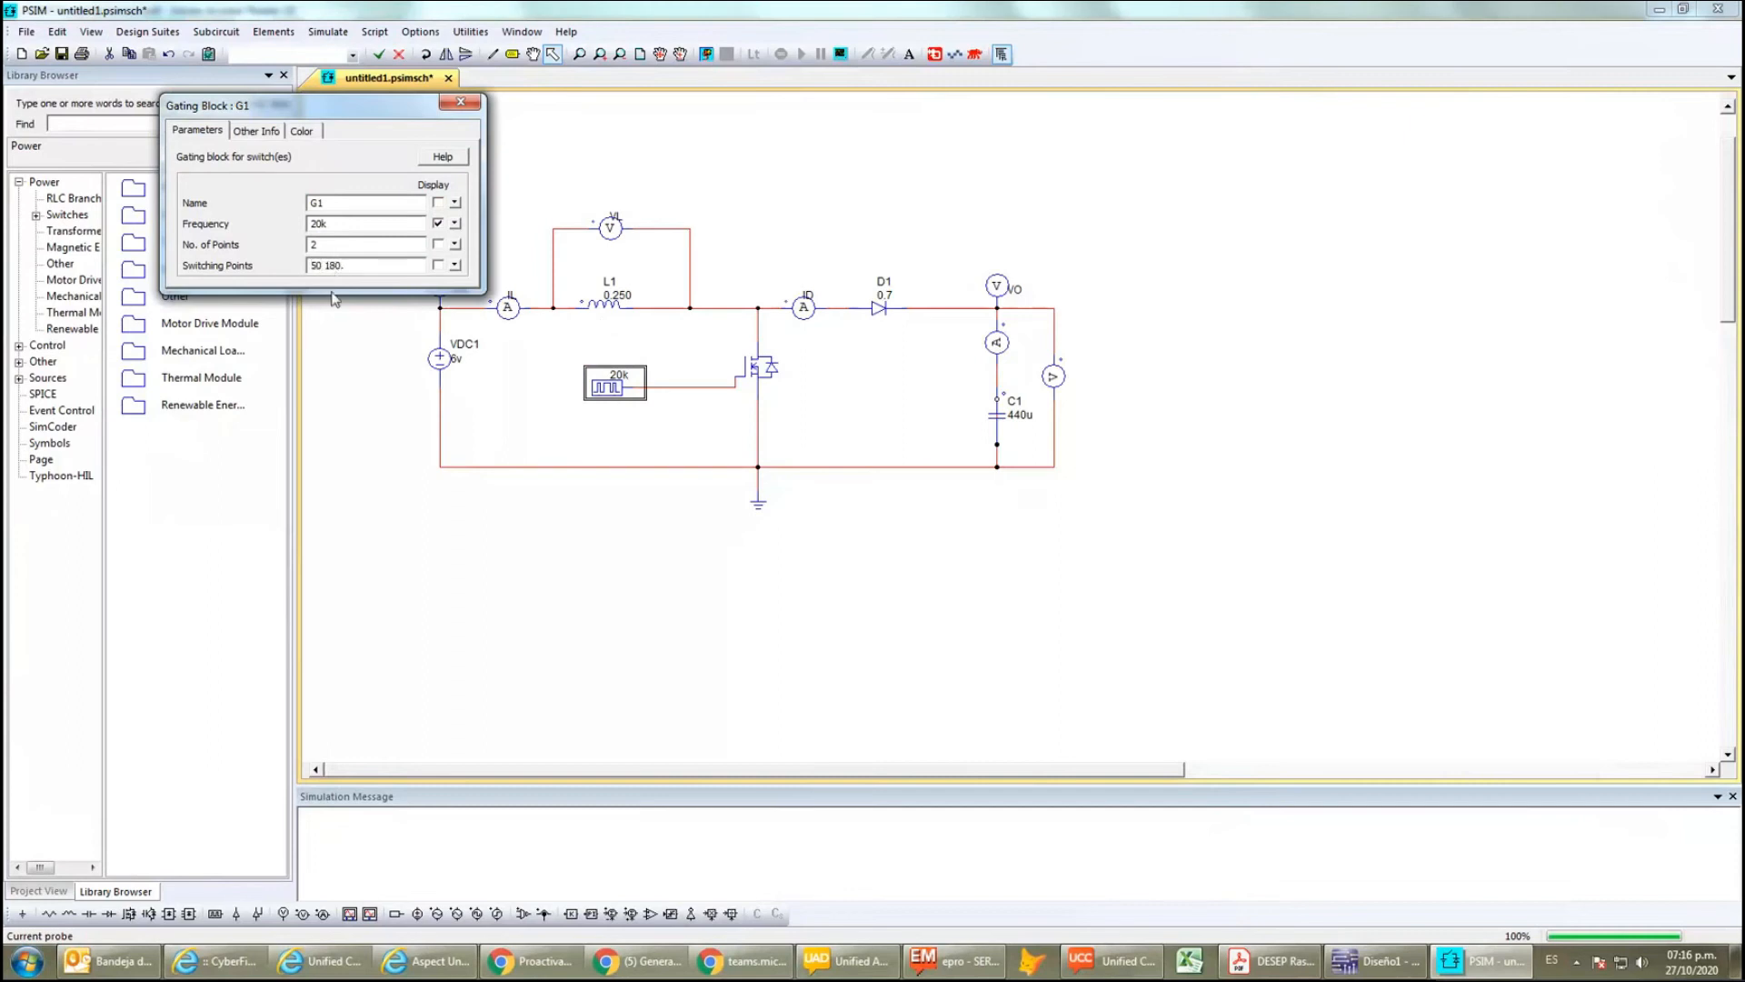
left_click(461, 102)
left_click(698, 188)
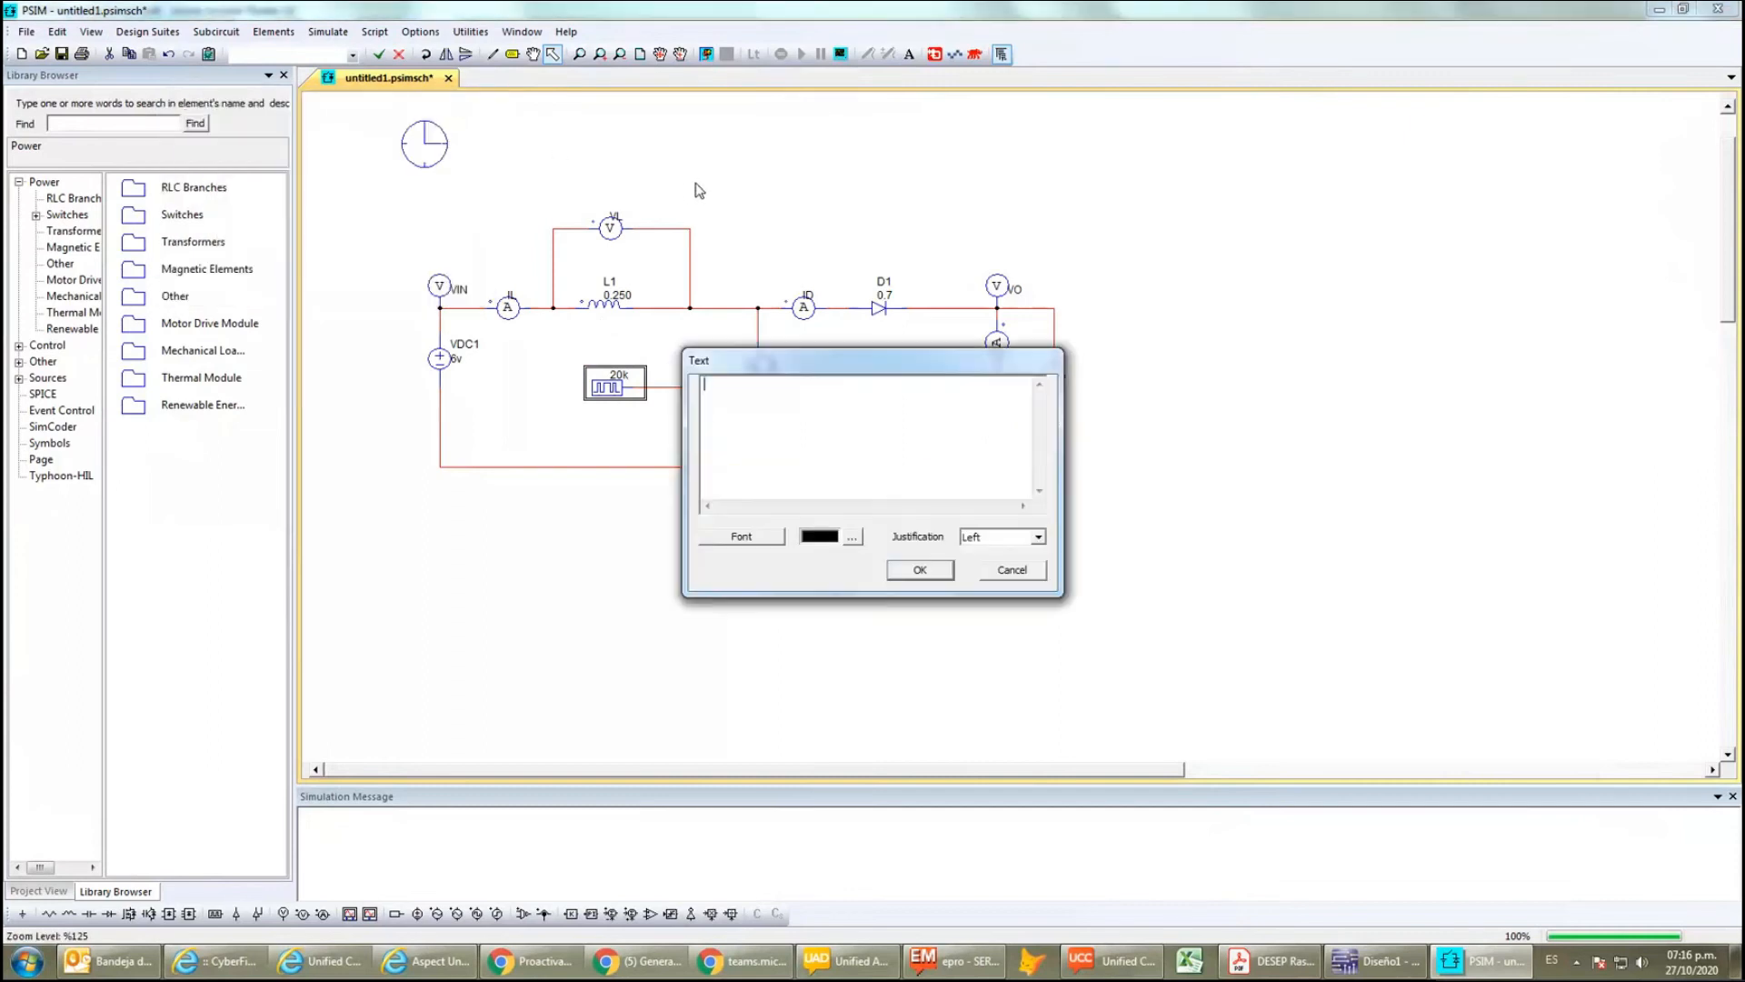
left_click(1013, 569)
- Simulate the circuit with the new switching points and plot the diode current ID
key("F8")
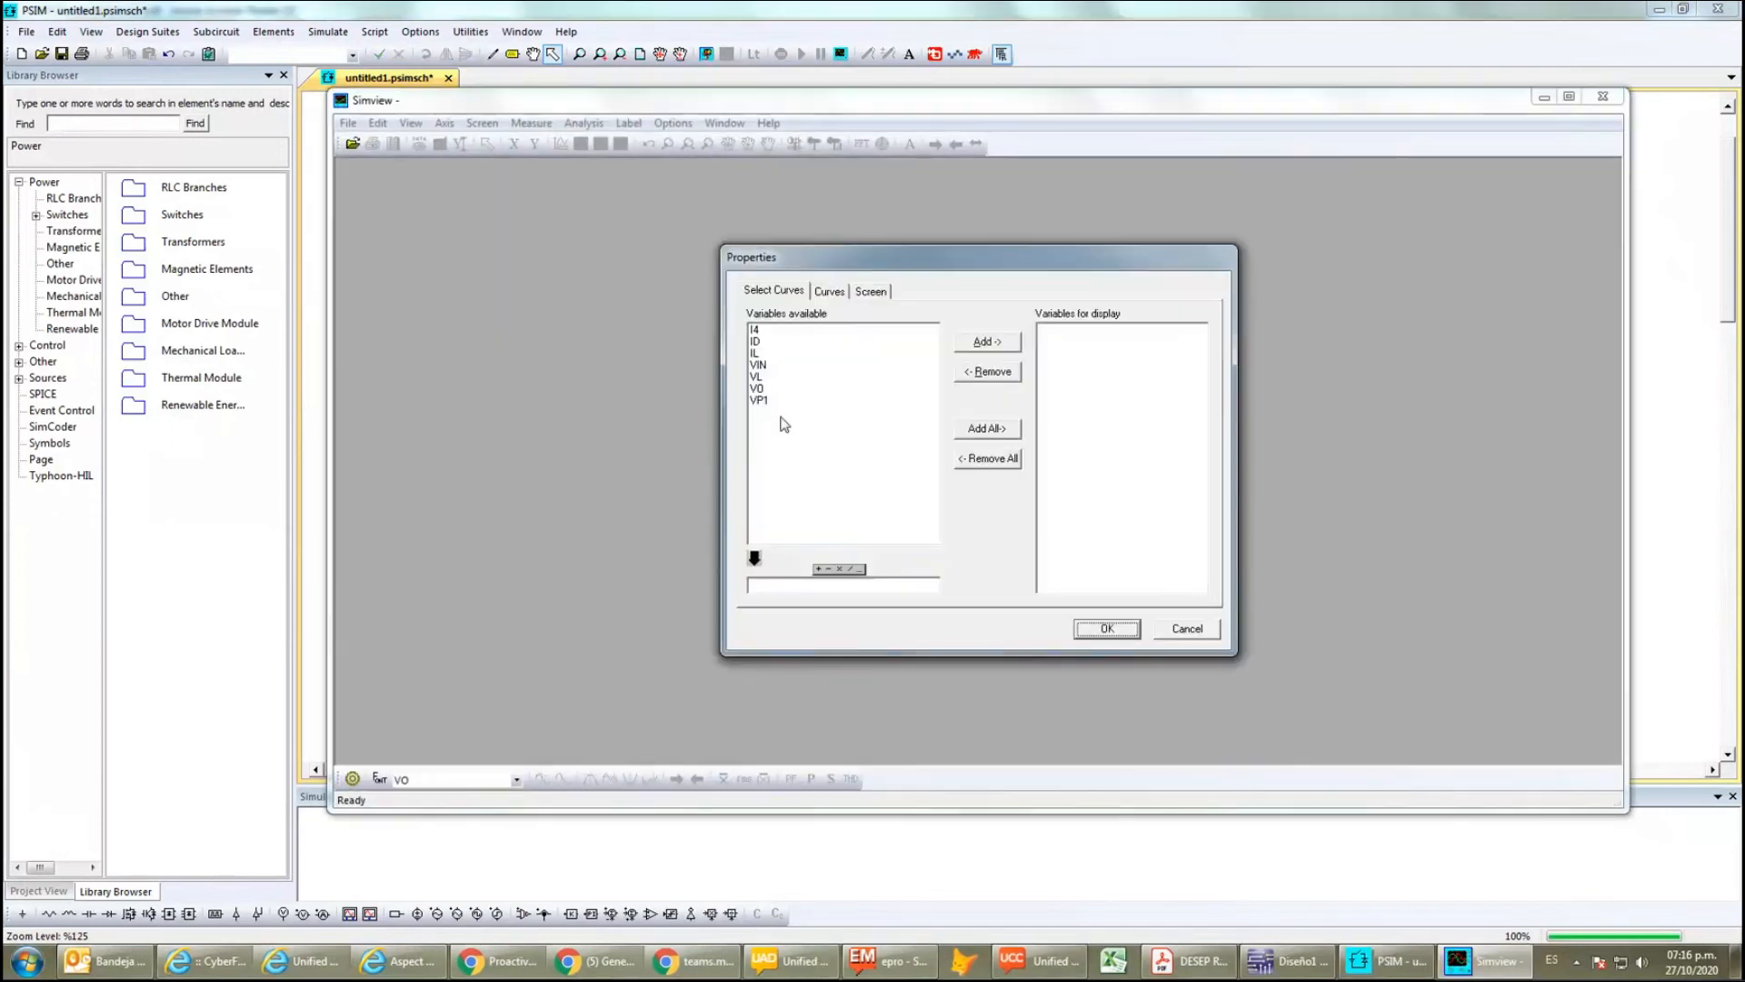
double_click(764, 342)
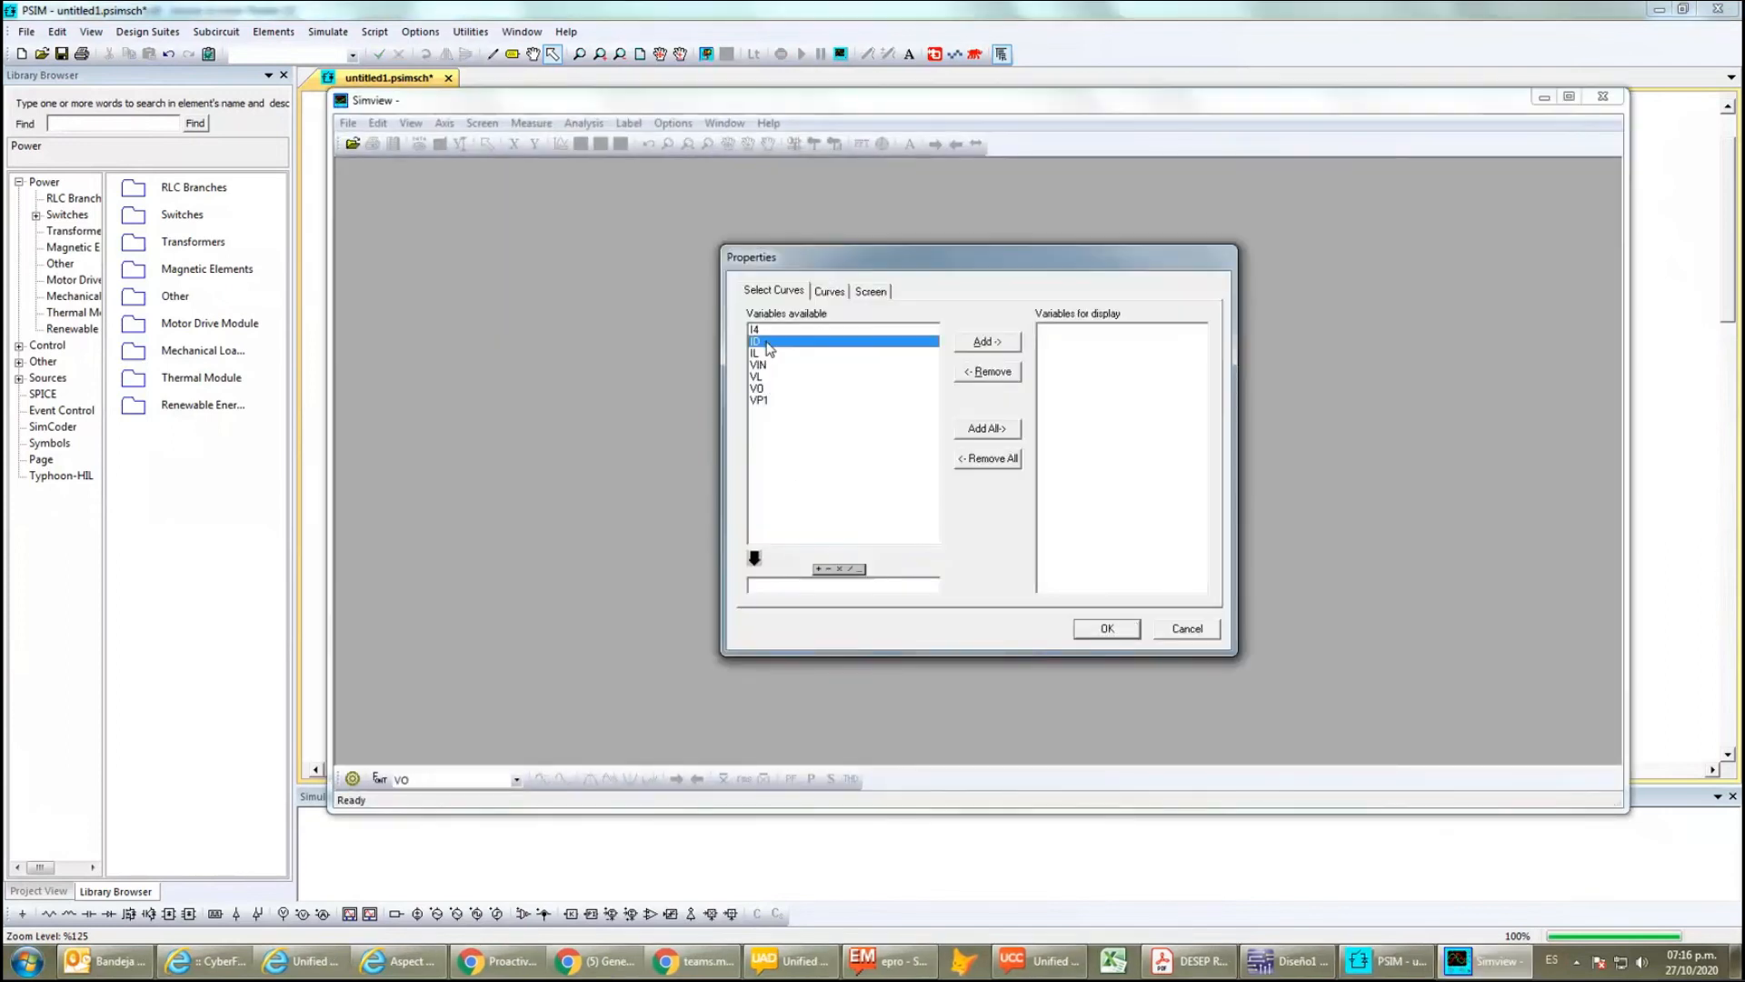
left_click(1106, 629)
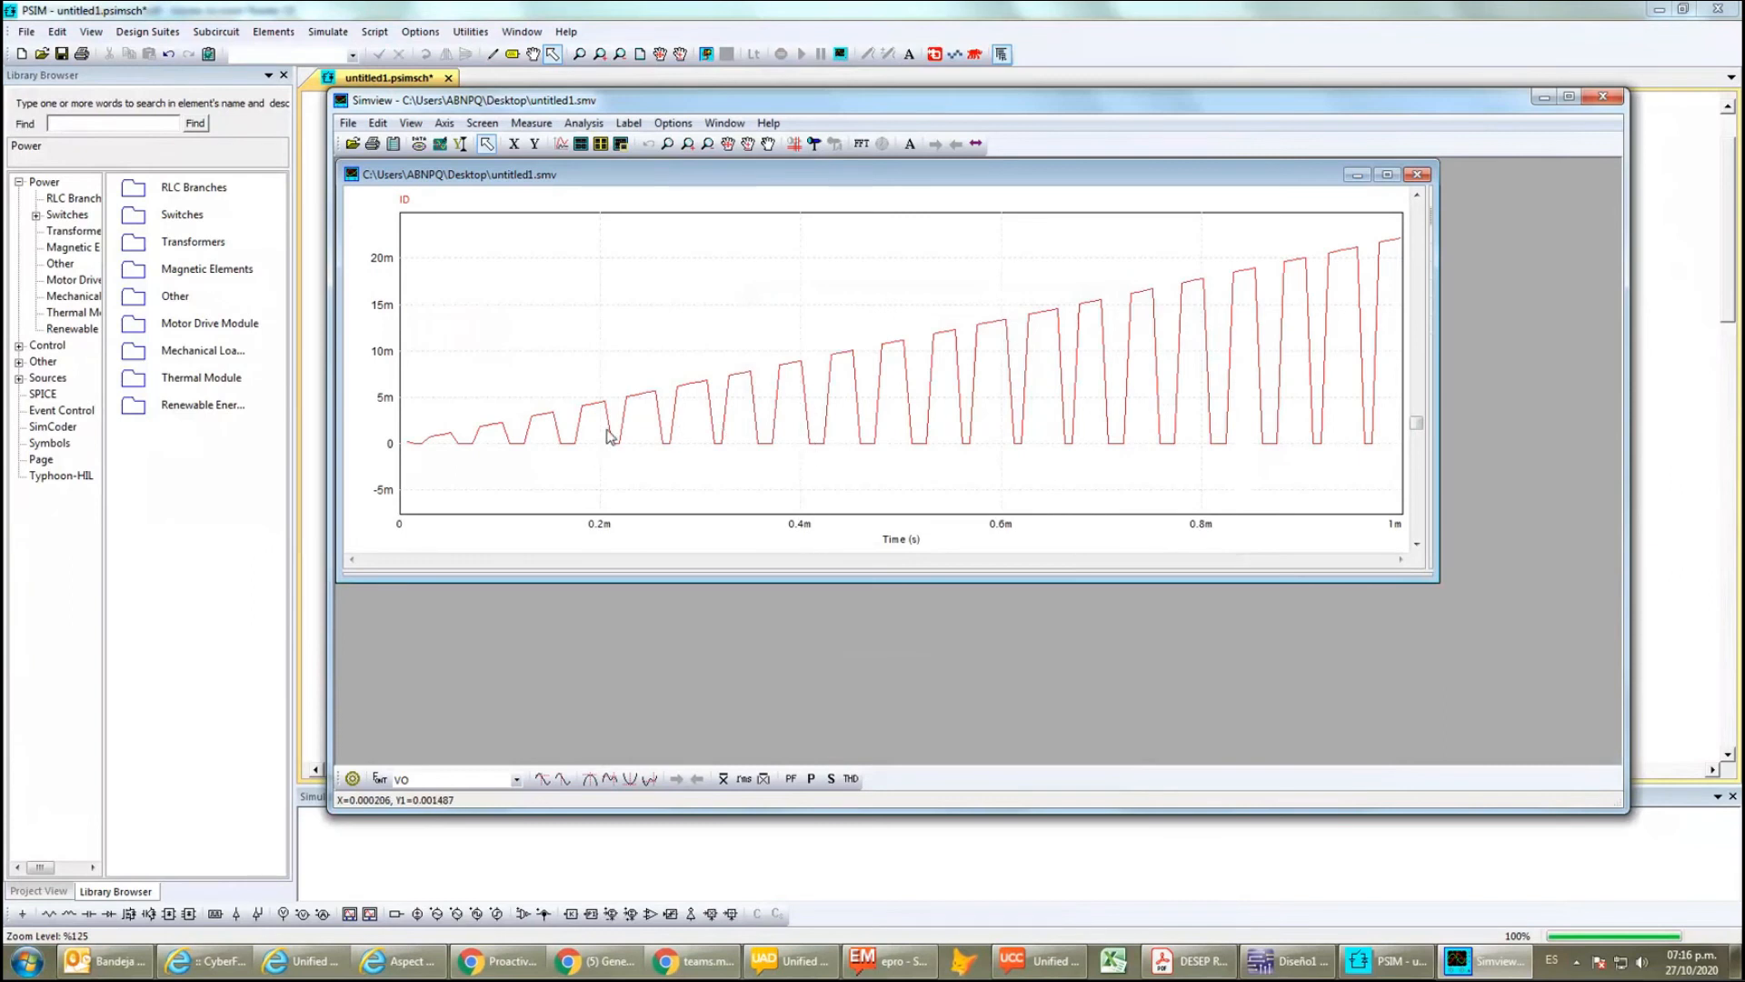
- Open a second Simview plot window showing the current I4
left_click(446, 124)
mouse_move(483, 125)
left_click(540, 171)
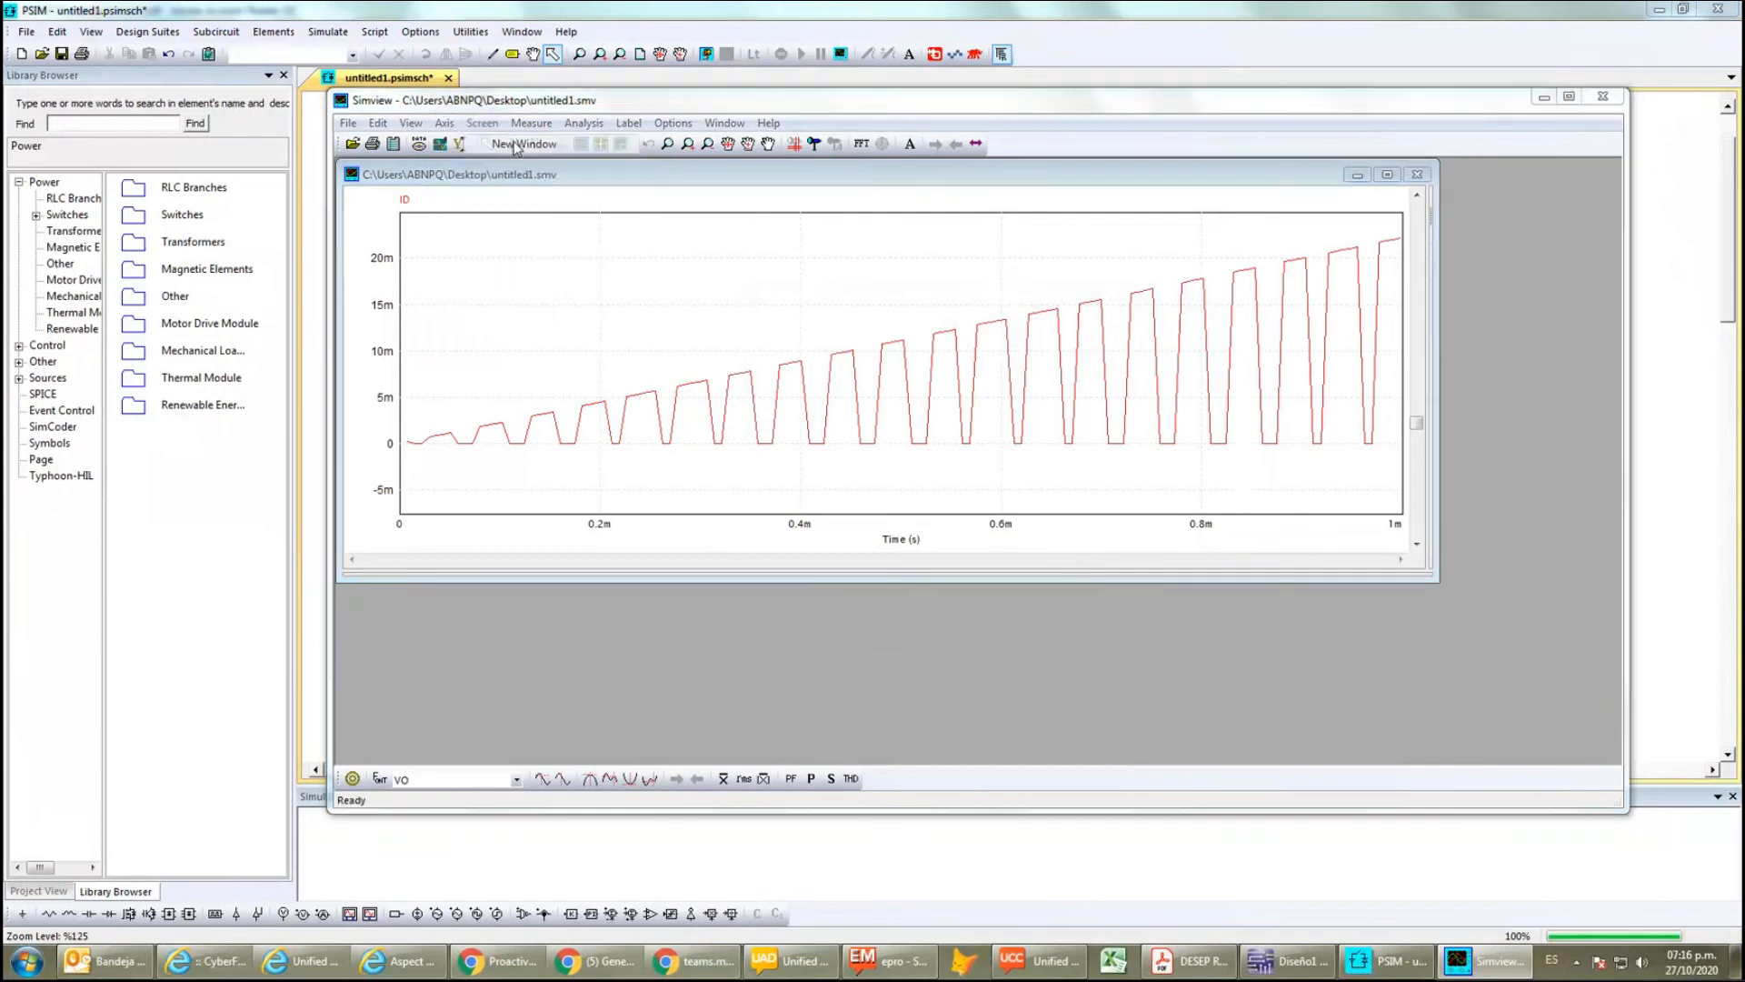
left_click_drag(838, 264, 839, 296)
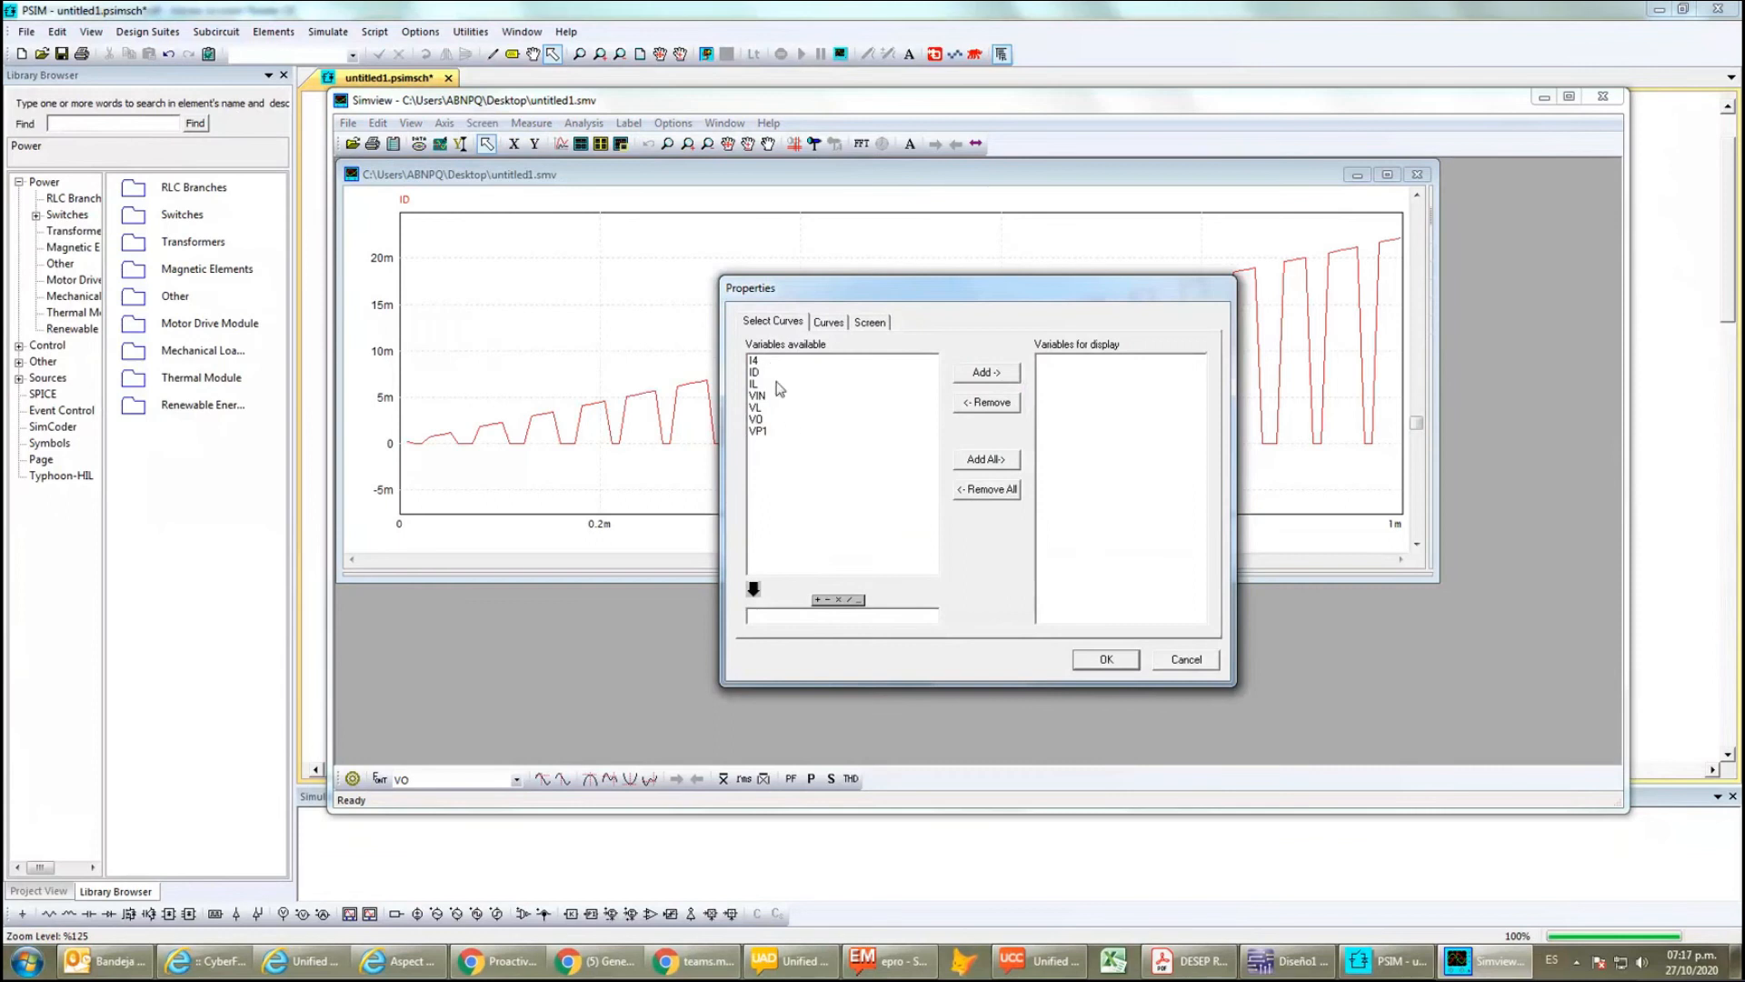
left_click(754, 360)
left_click(986, 373)
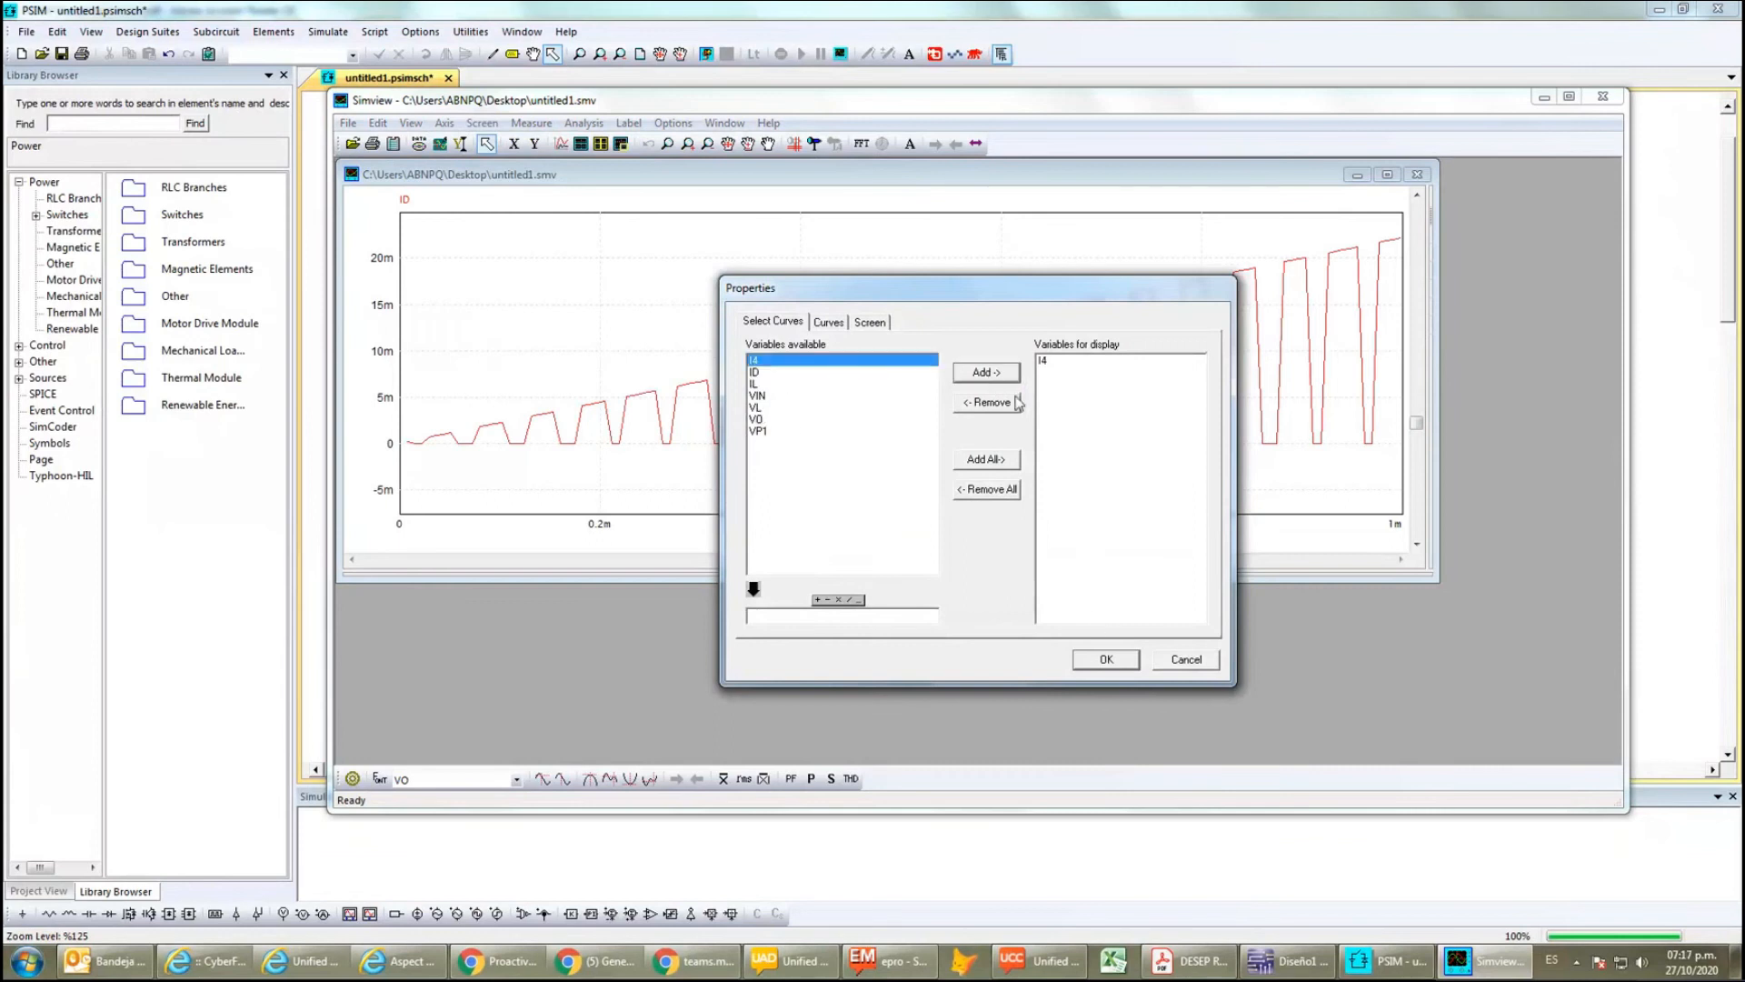
left_click(1105, 660)
- Shrink the ID and I4 plot windows and stack them with ID above I4
left_click_drag(774, 206, 760, 469)
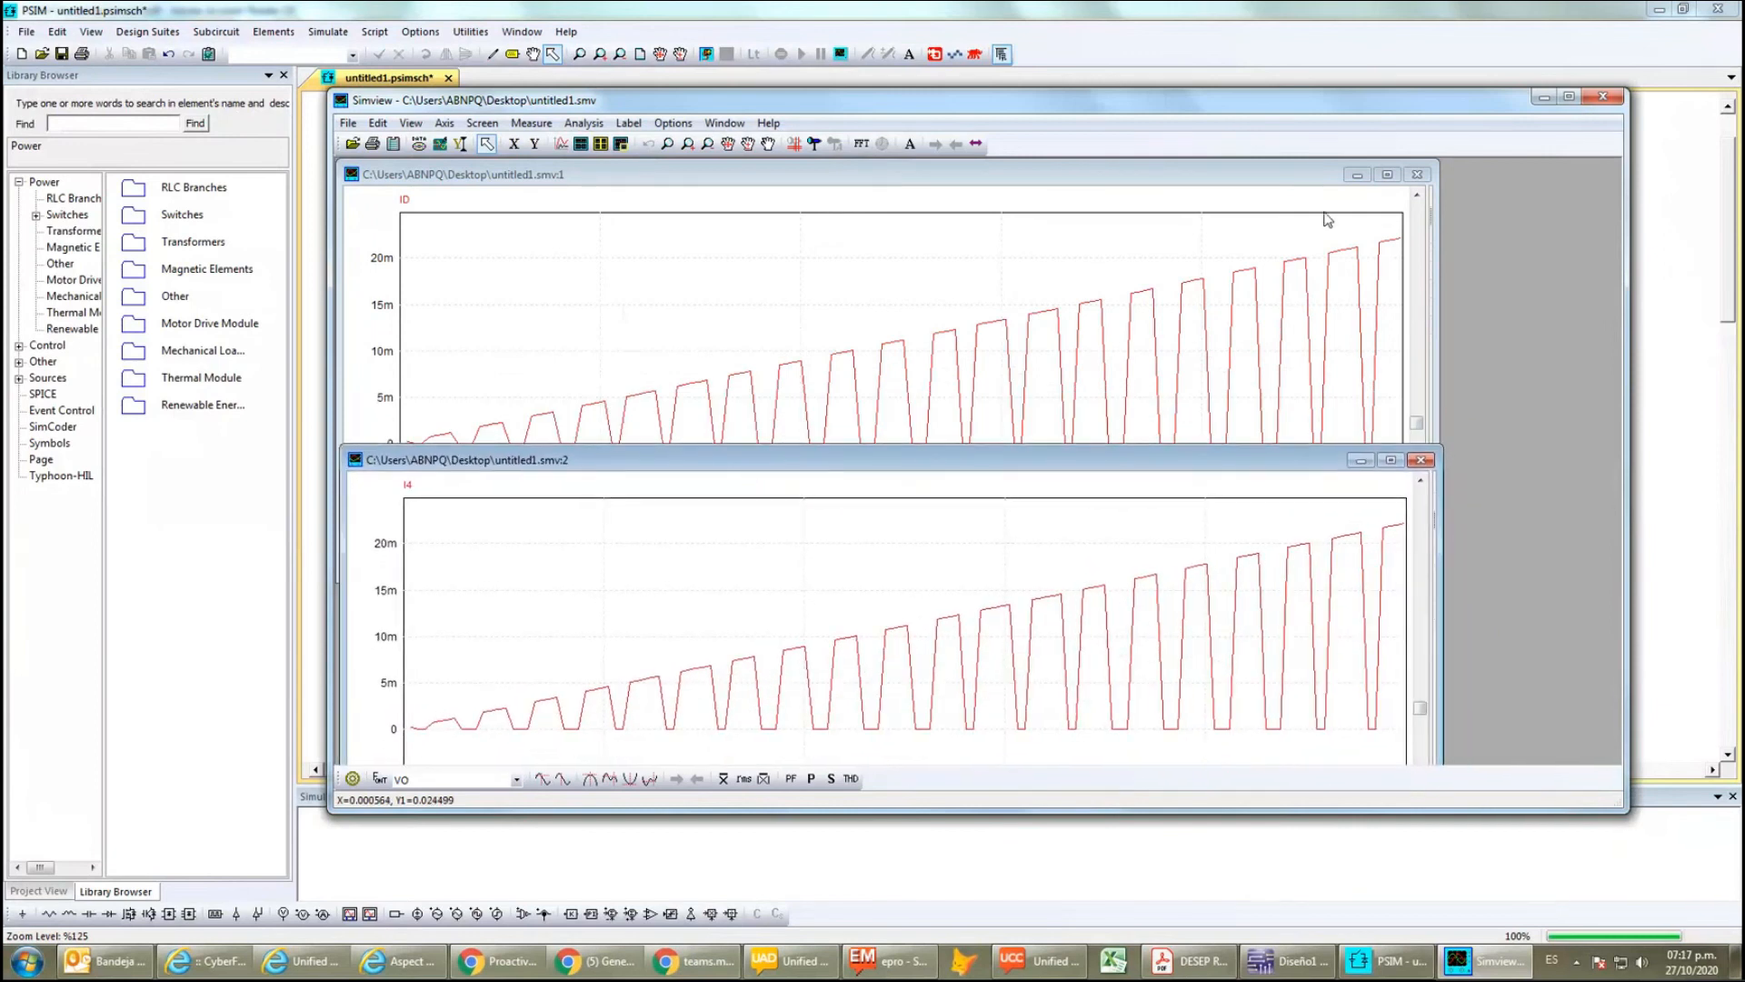
left_click_drag(1437, 166, 1320, 239)
left_click_drag(1136, 254, 1146, 173)
left_click(1427, 479)
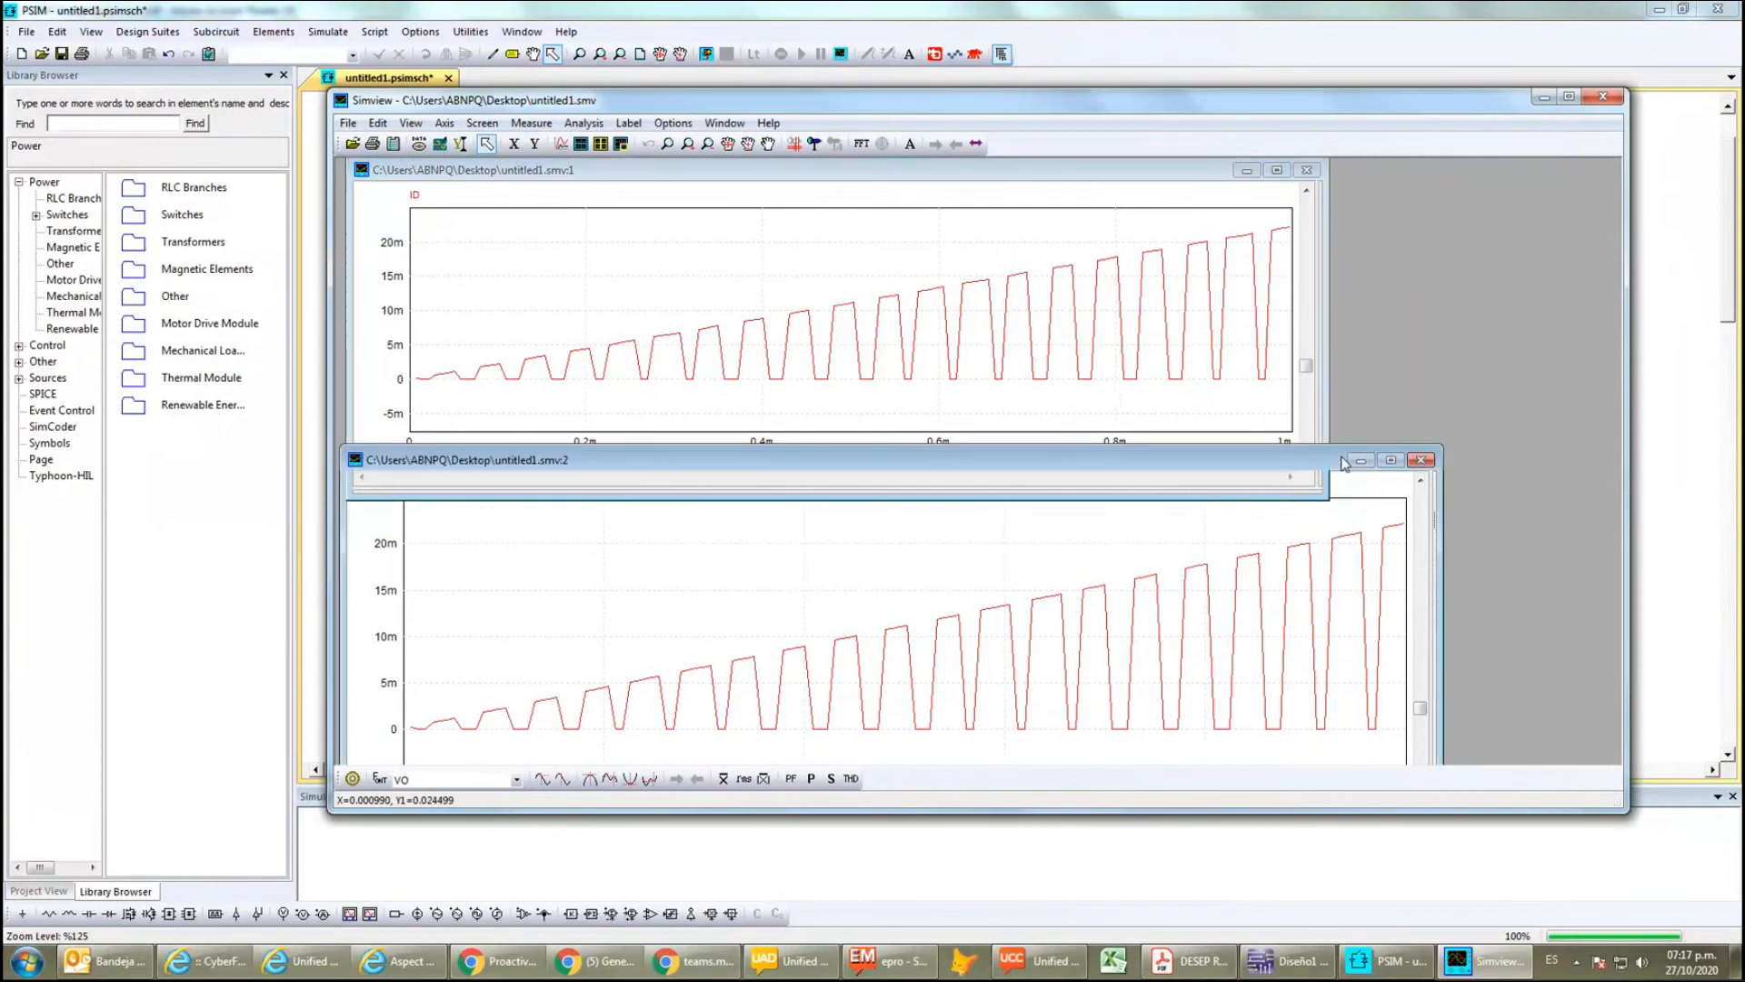
left_click_drag(1442, 443, 1325, 491)
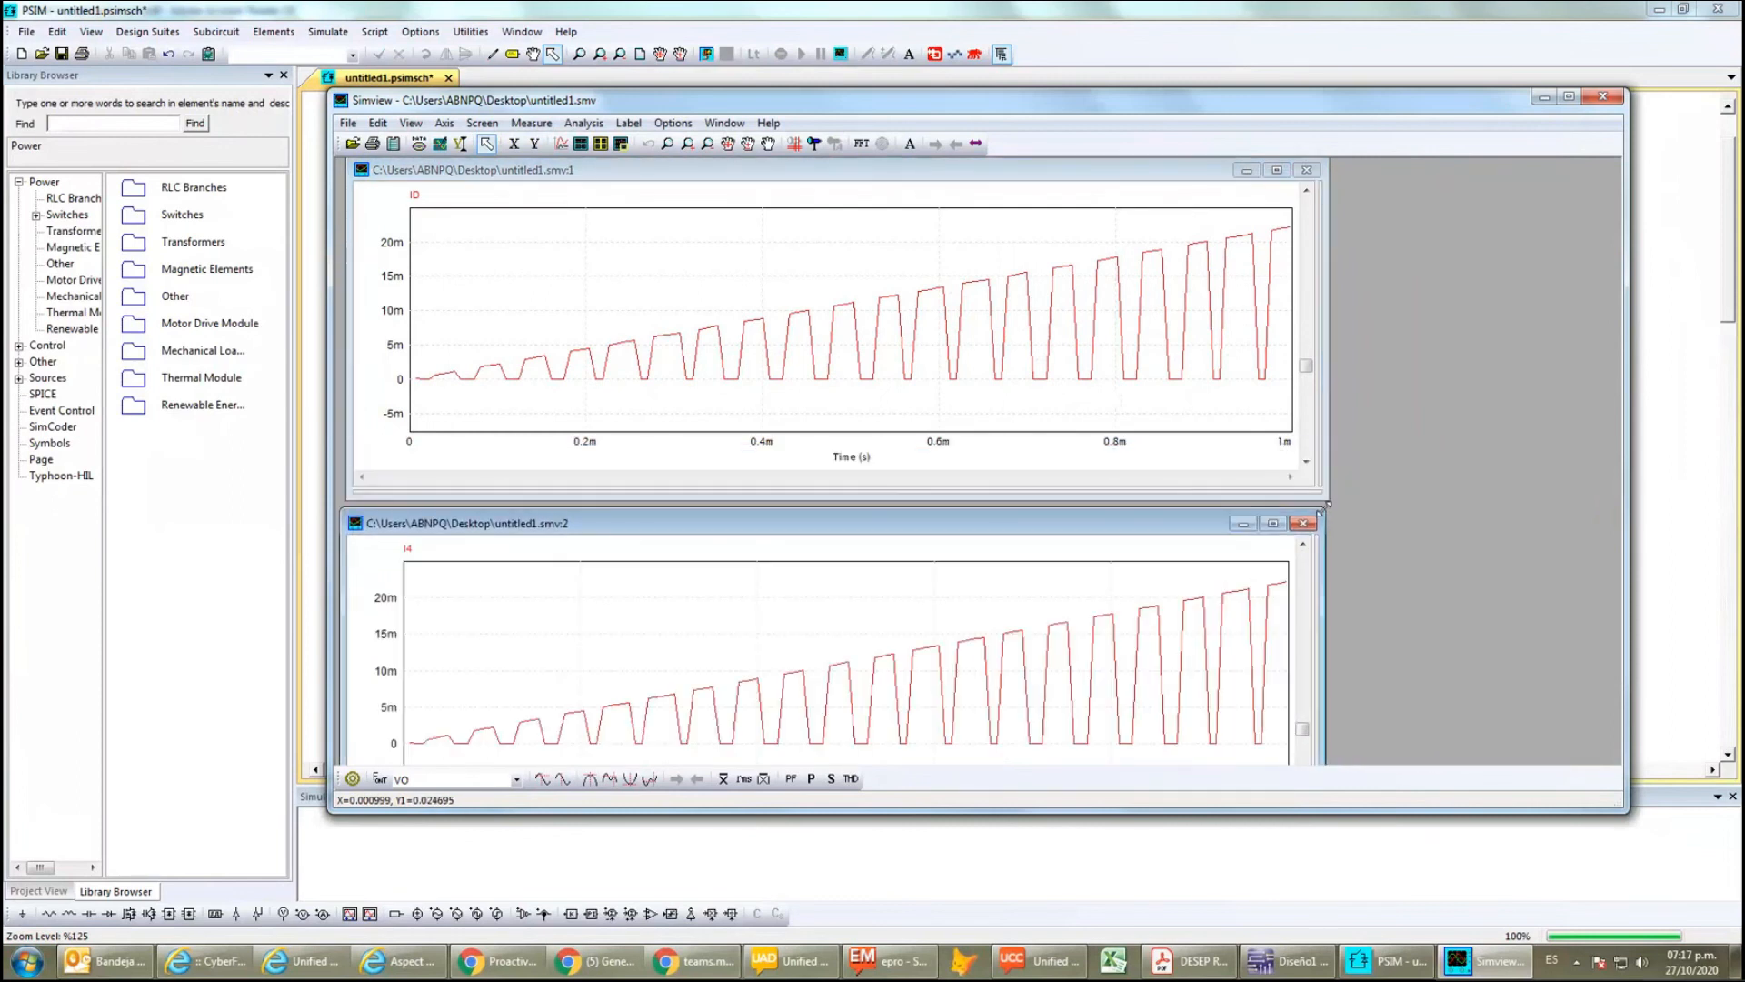
left_click_drag(1143, 509, 1154, 520)
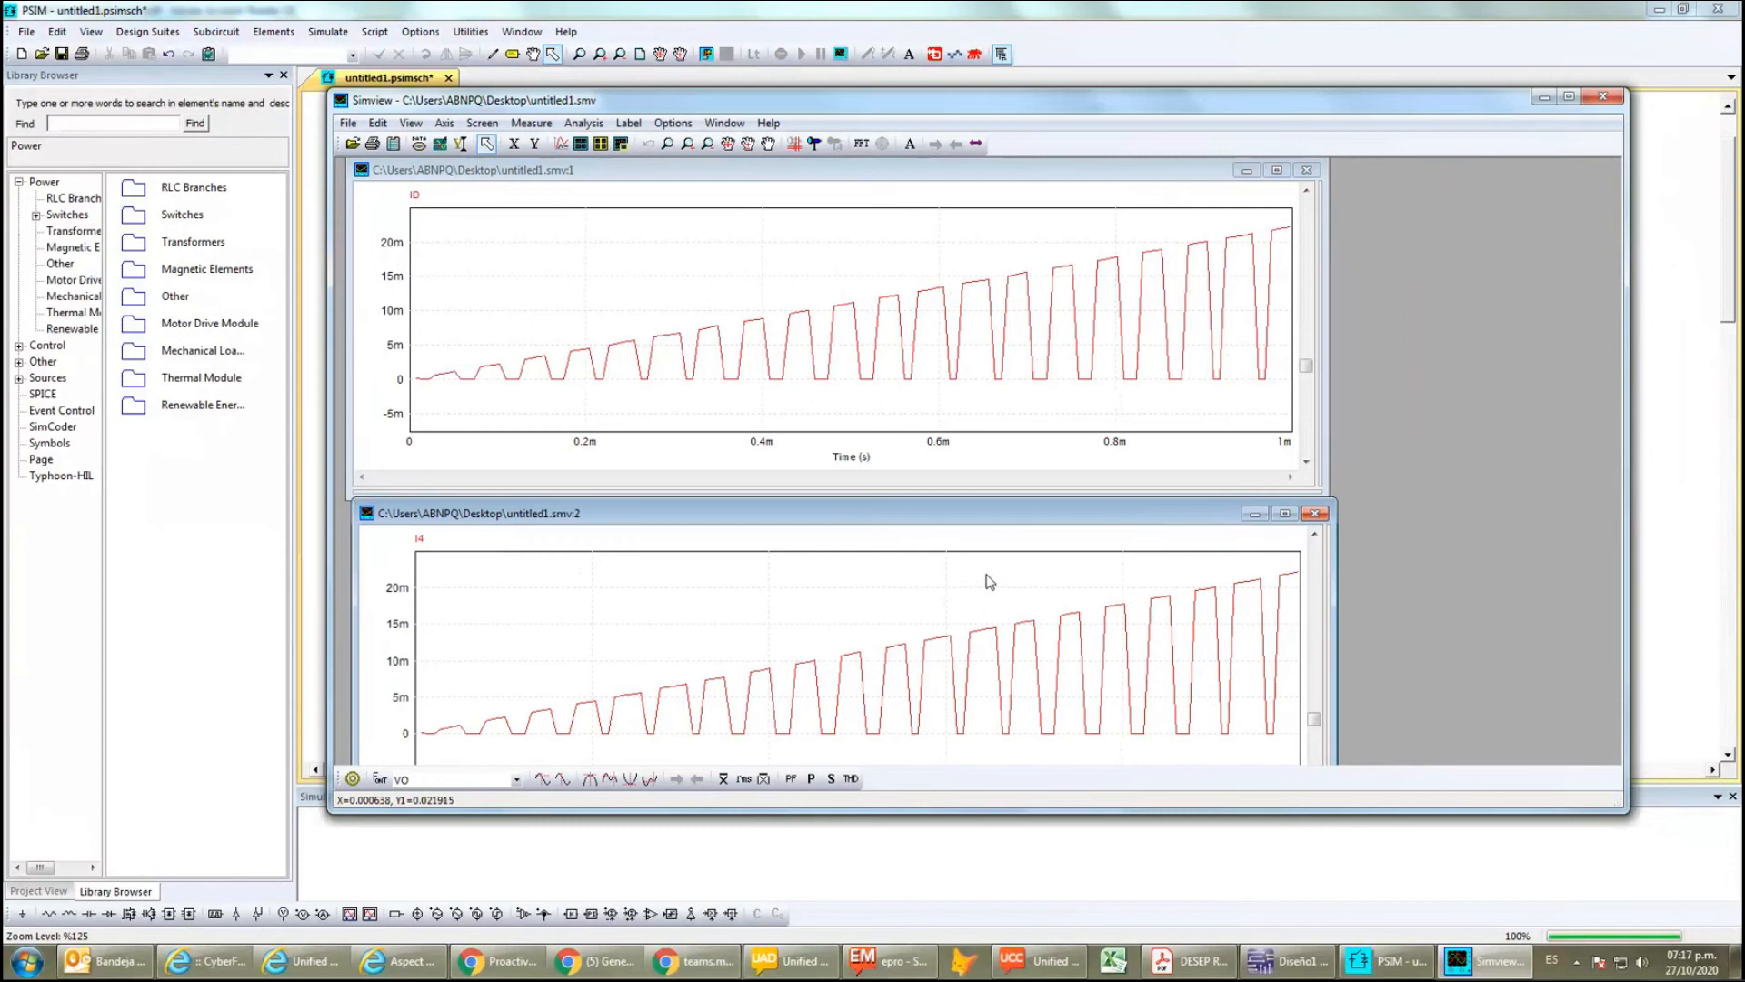
- Measure the average and RMS of I4 between cursors at about 0.2 ms and 0.8 ms
left_click(726, 782)
left_click(742, 781)
left_click_drag(1528, 583, 753, 615)
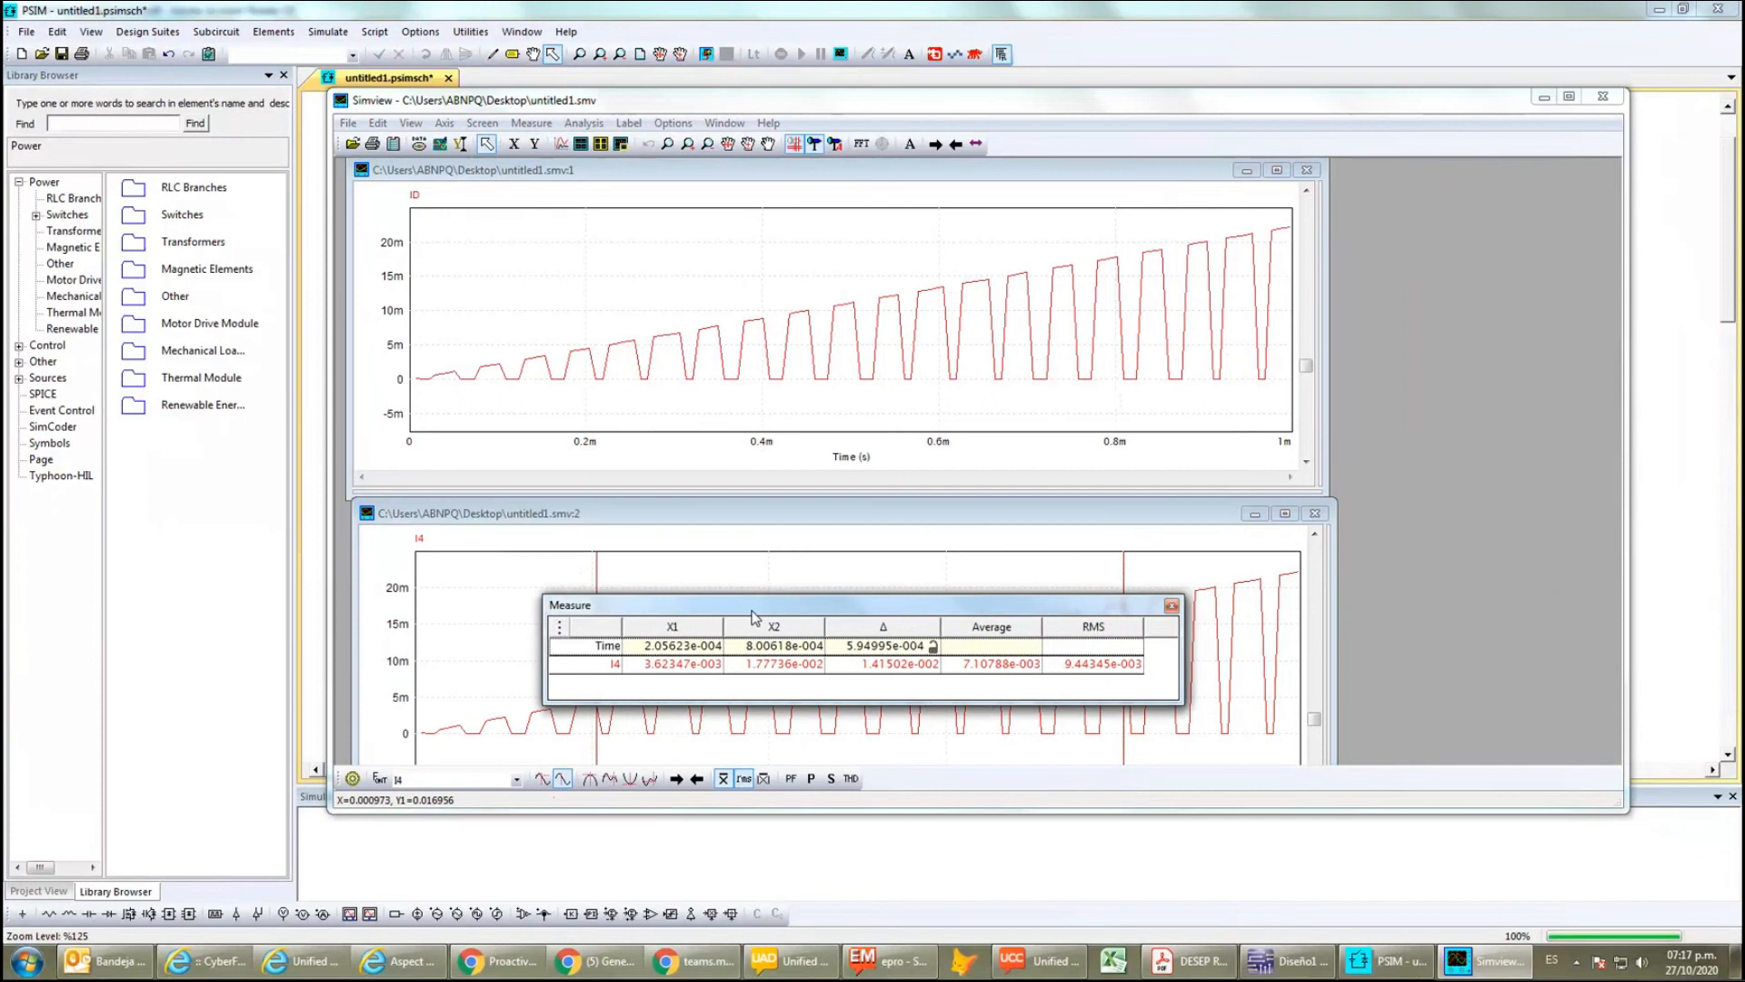
left_click(1172, 605)
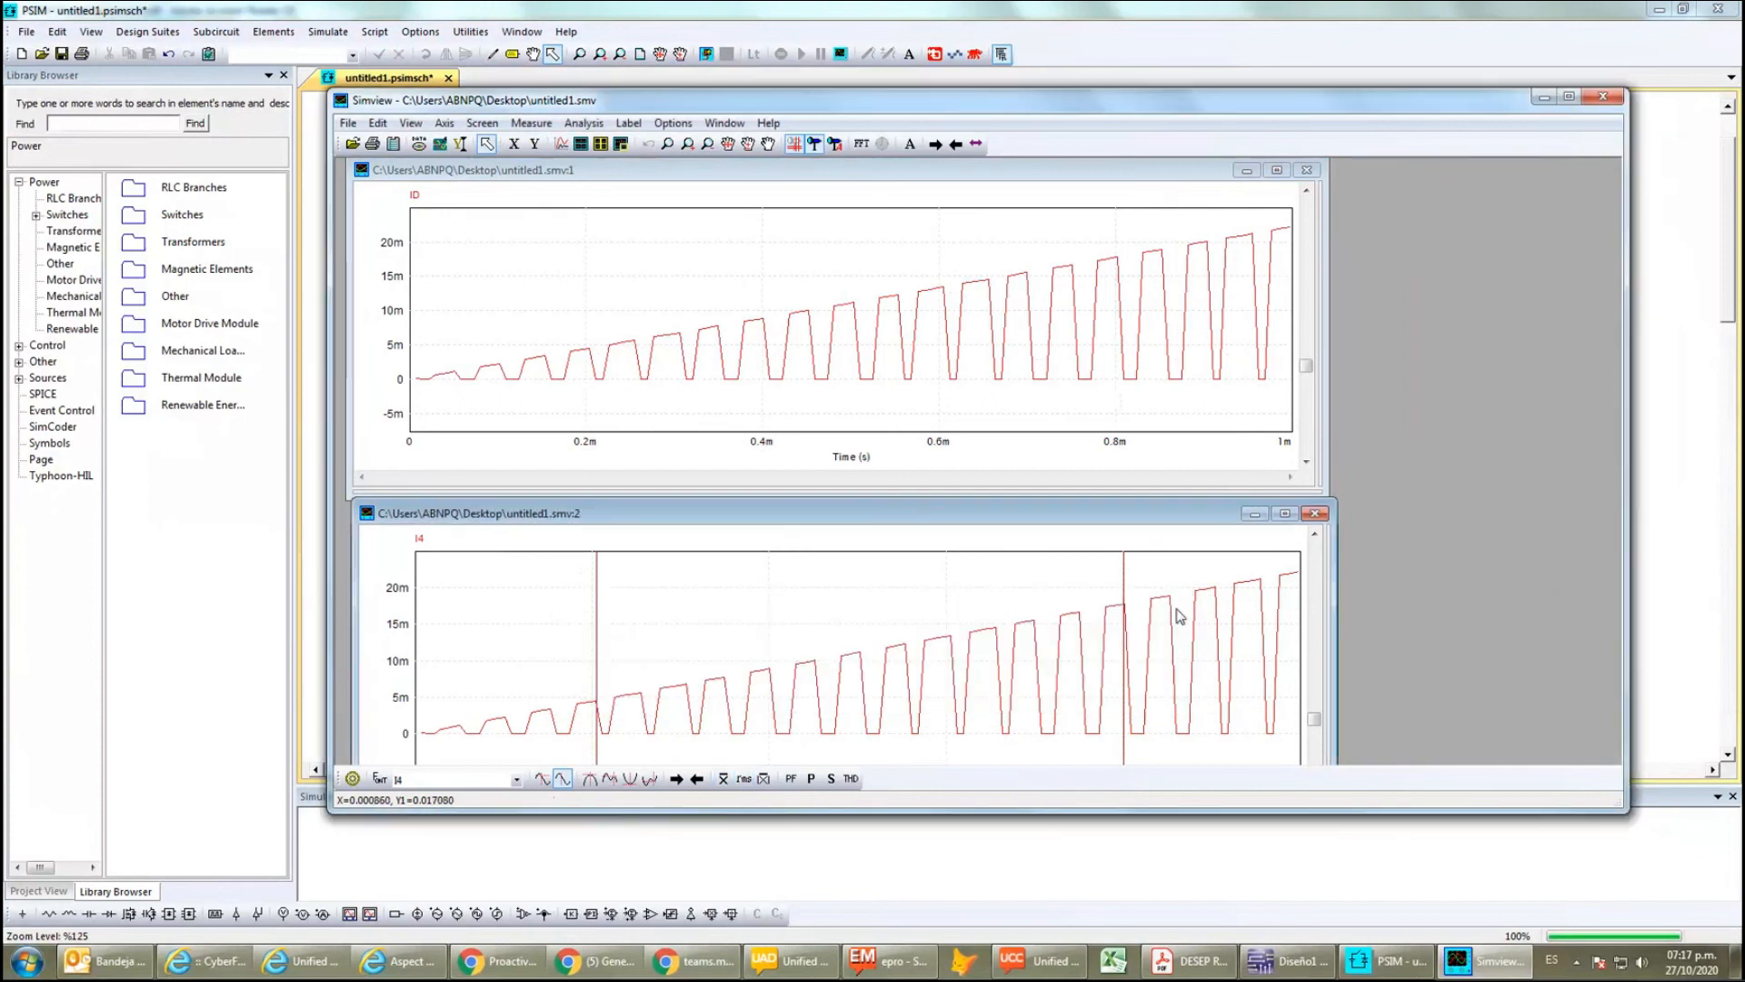
- Display the FFT of I4, place cursors at about 17.3 kHz and 20.3 kHz around the main peak, and close Simview
left_click(861, 143)
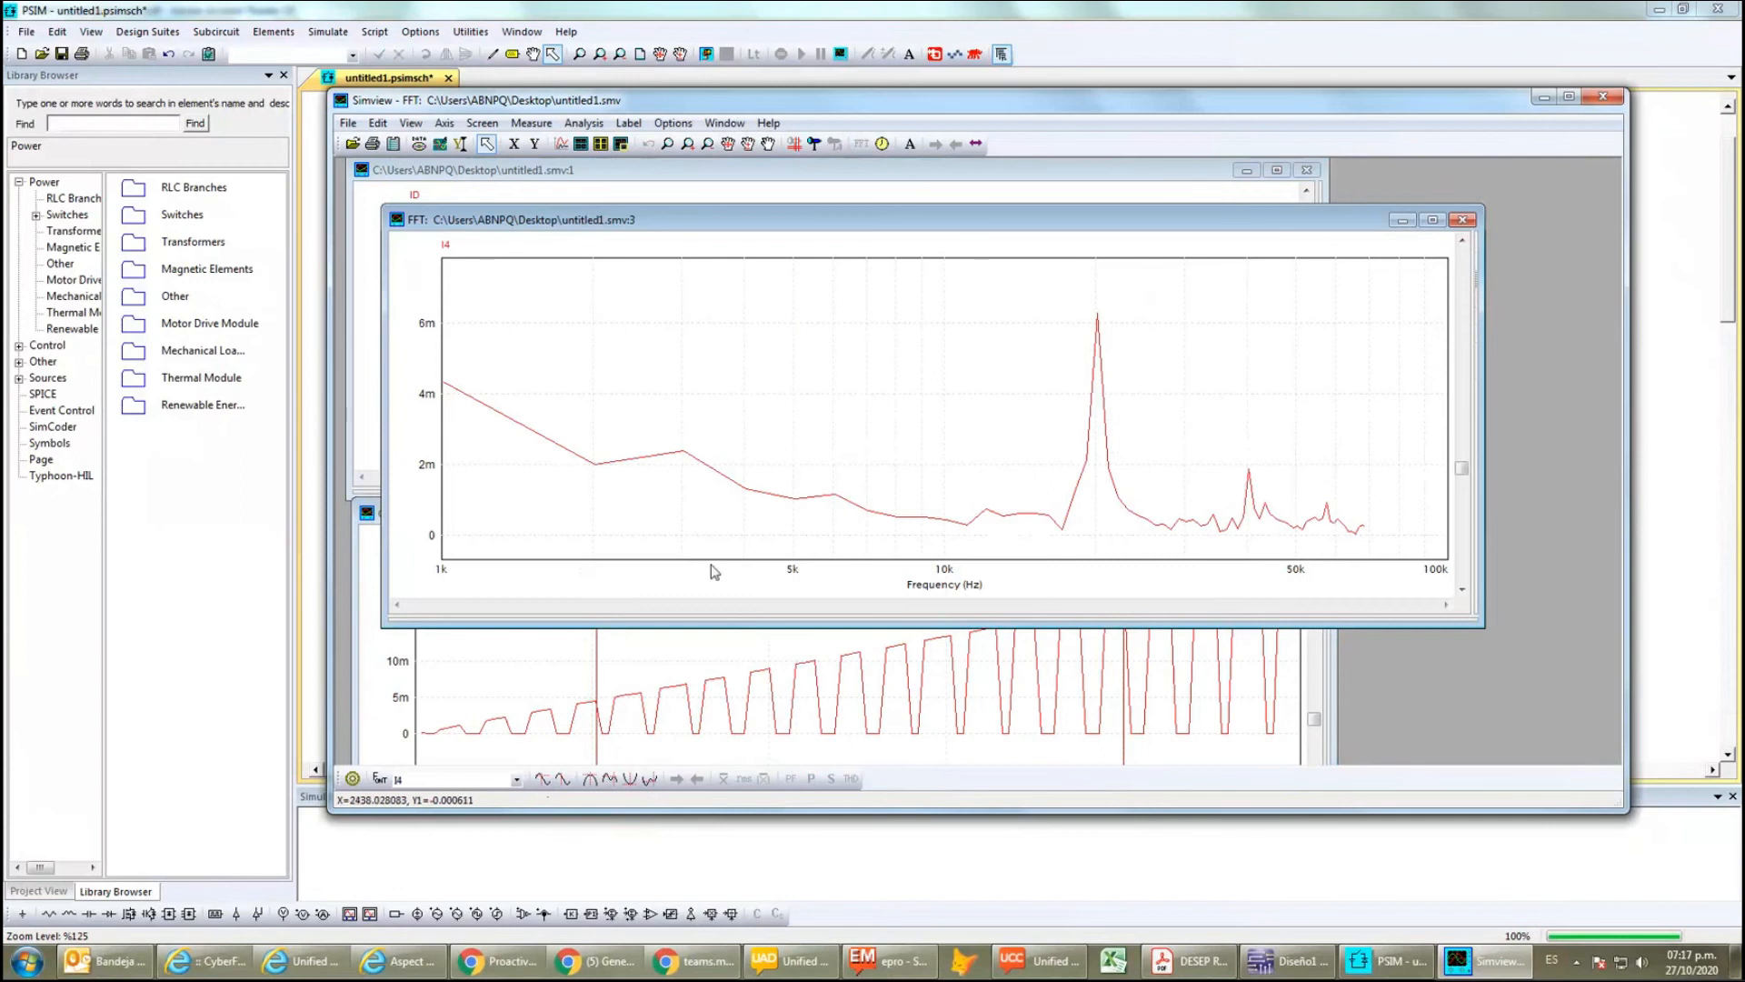
left_click(589, 778)
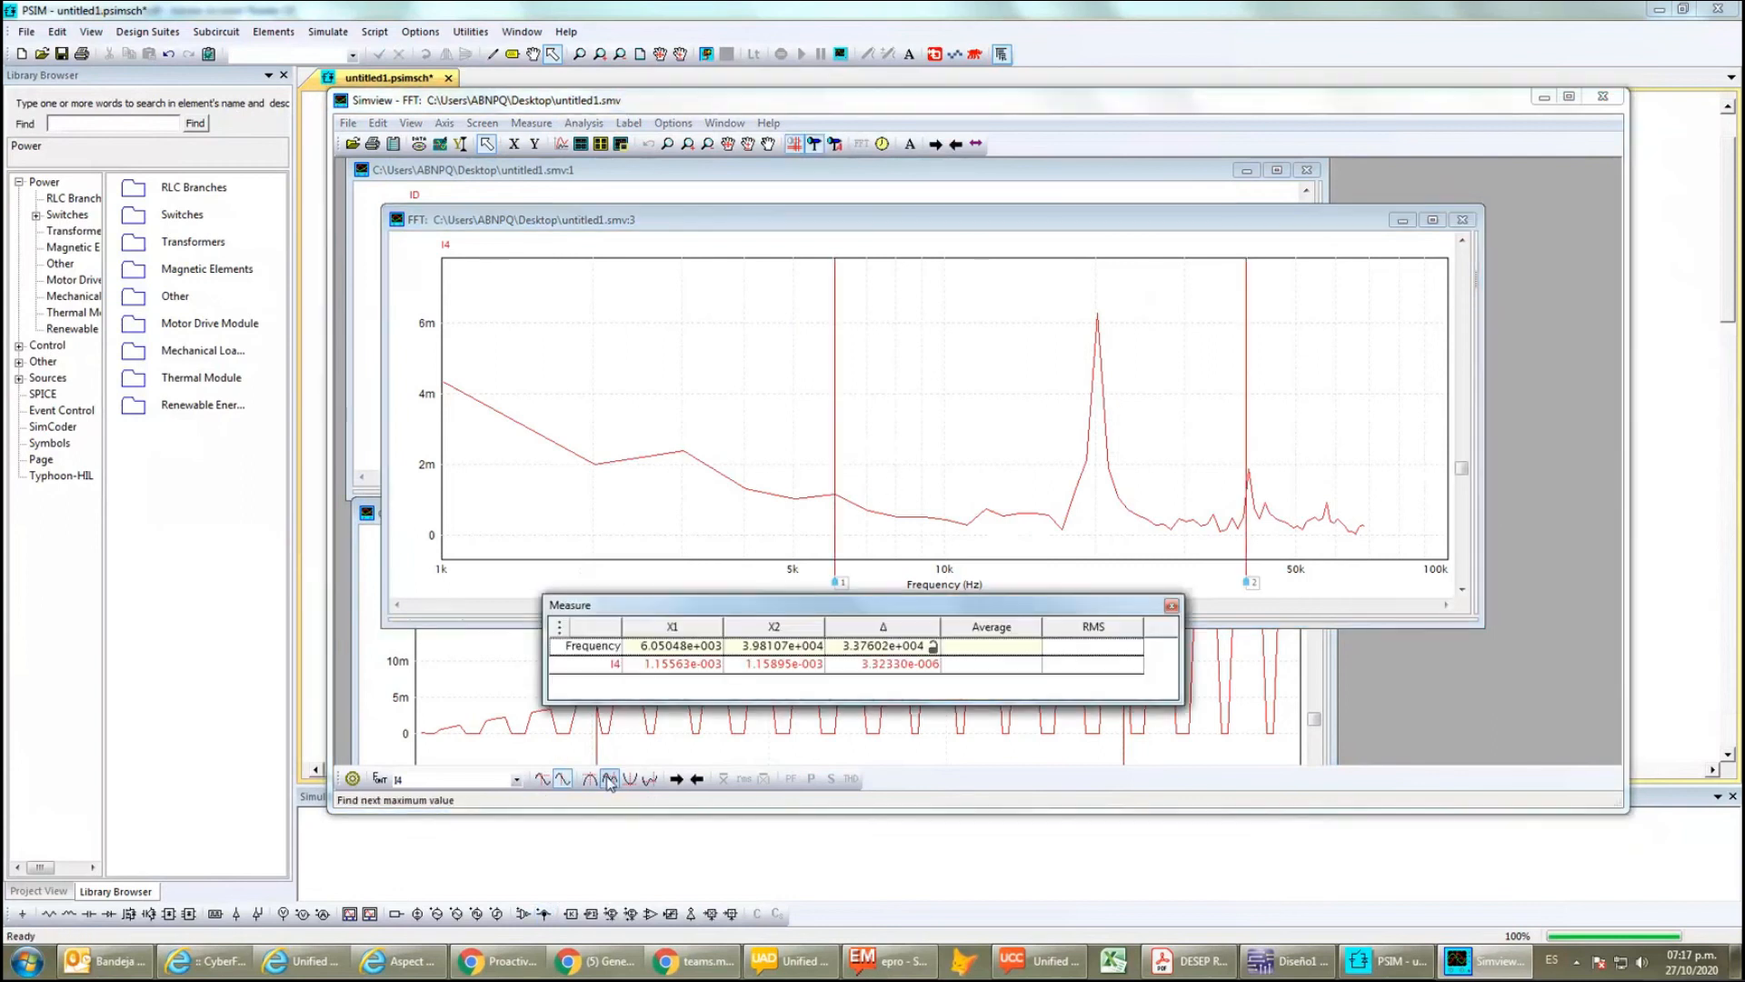
left_click(945, 580)
left_click_drag(945, 580, 1065, 582)
left_click_drag(1247, 582, 1101, 582)
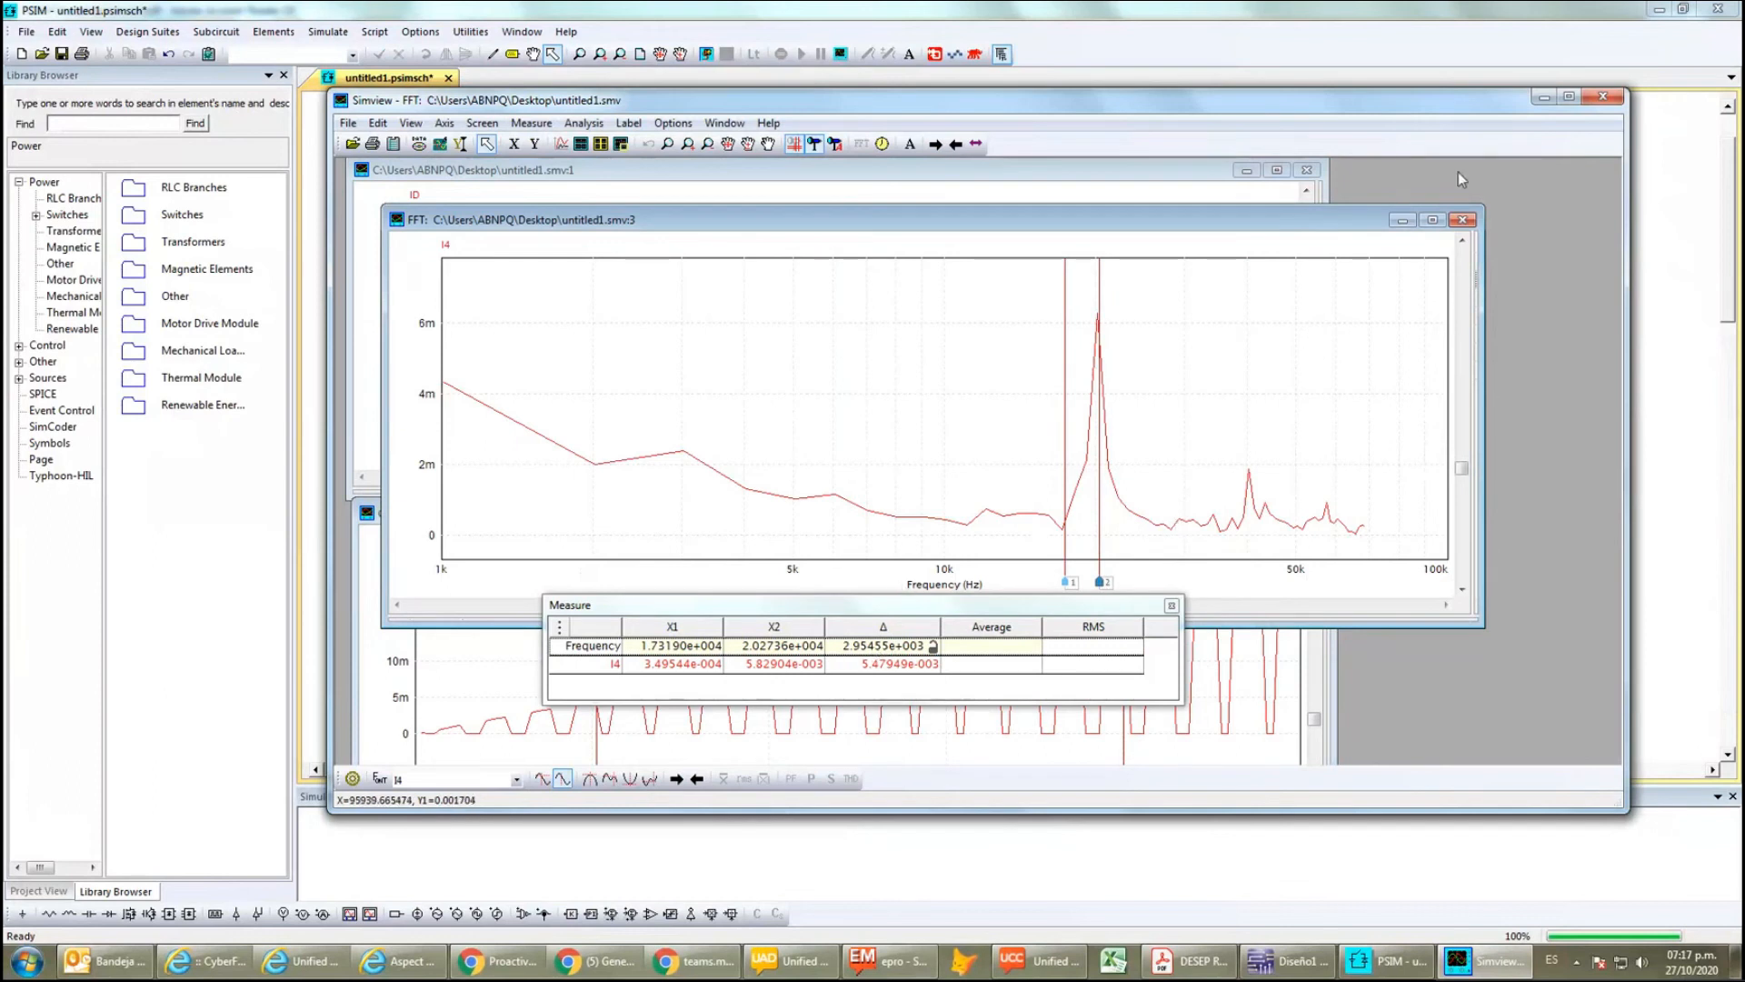
left_click(1462, 219)
left_click(1306, 170)
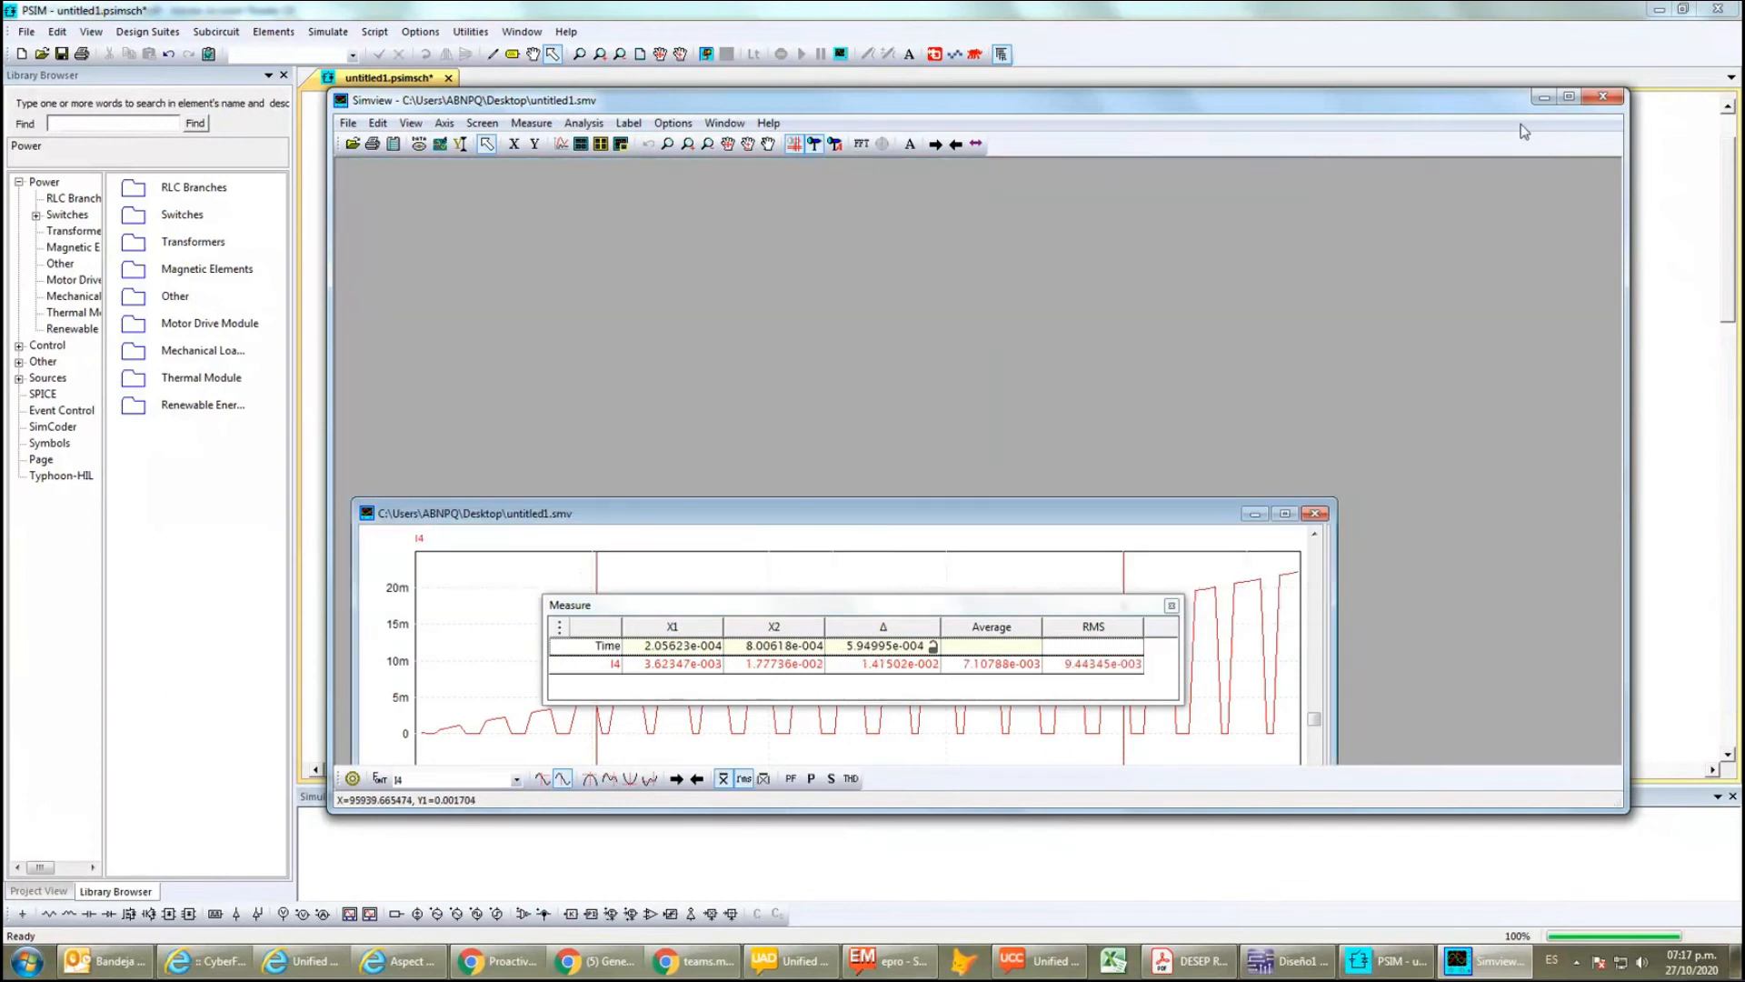
left_click(1602, 96)
- Set the first switching point of gating block G1 to 75, keeping 180 as the second
double_click(609, 387)
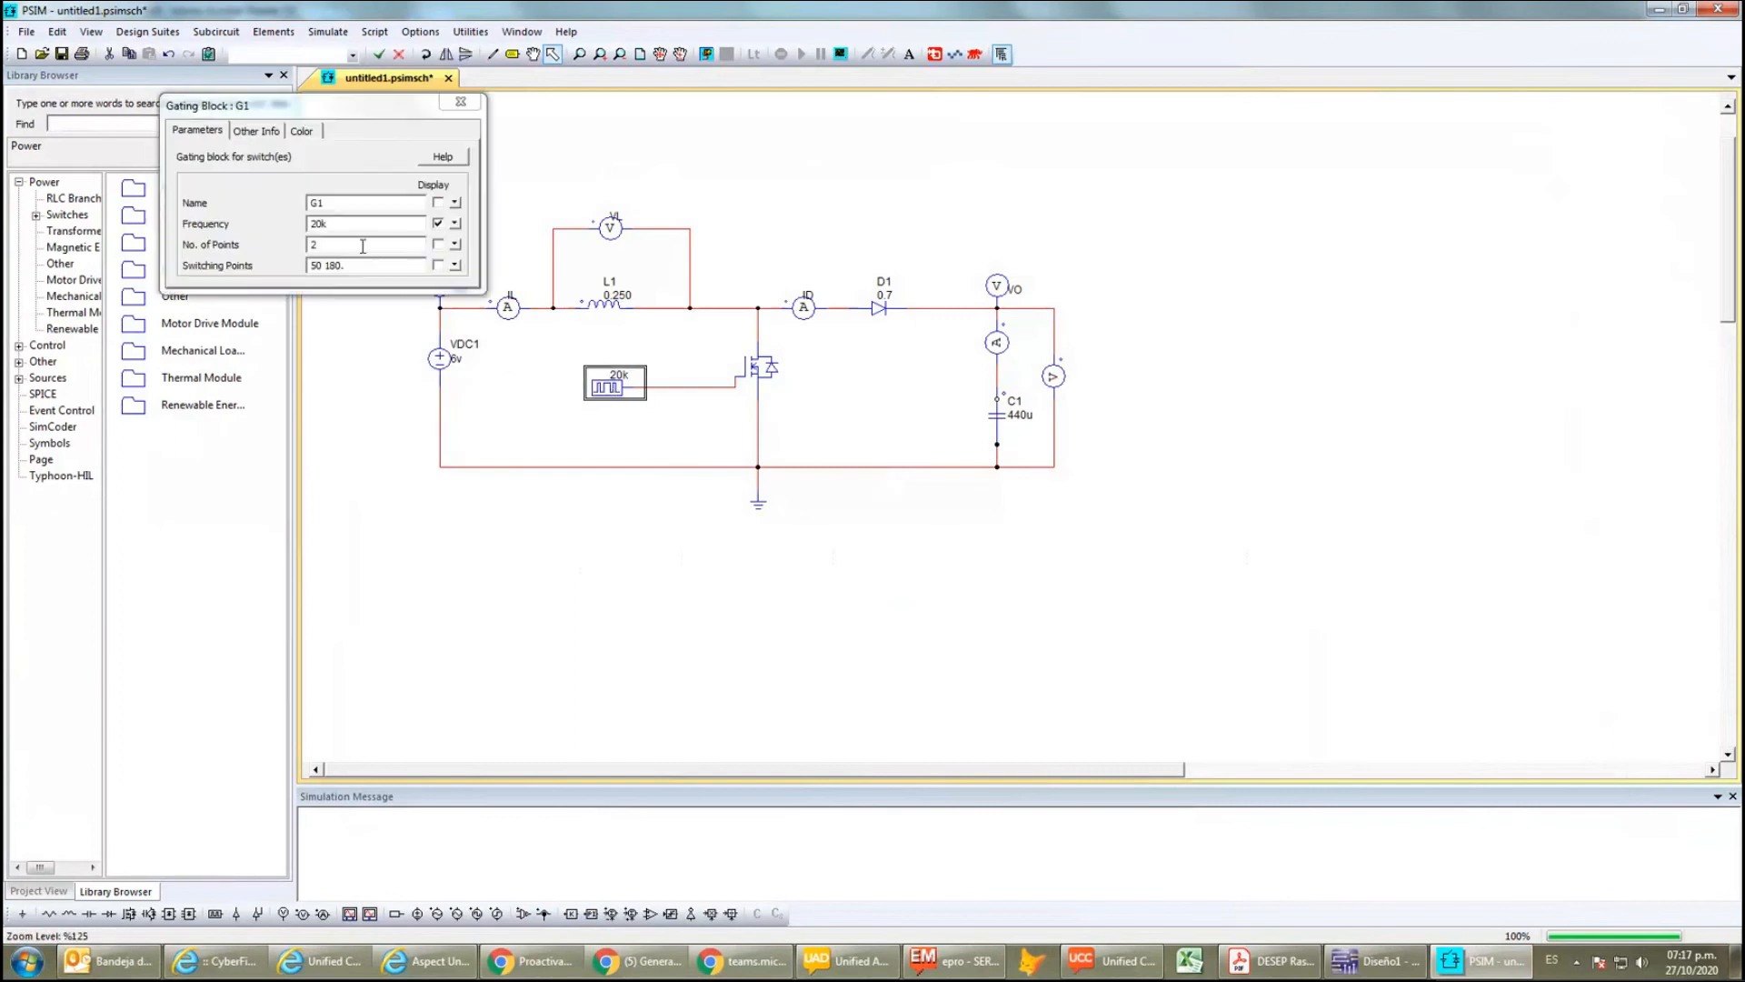
left_click(323, 266)
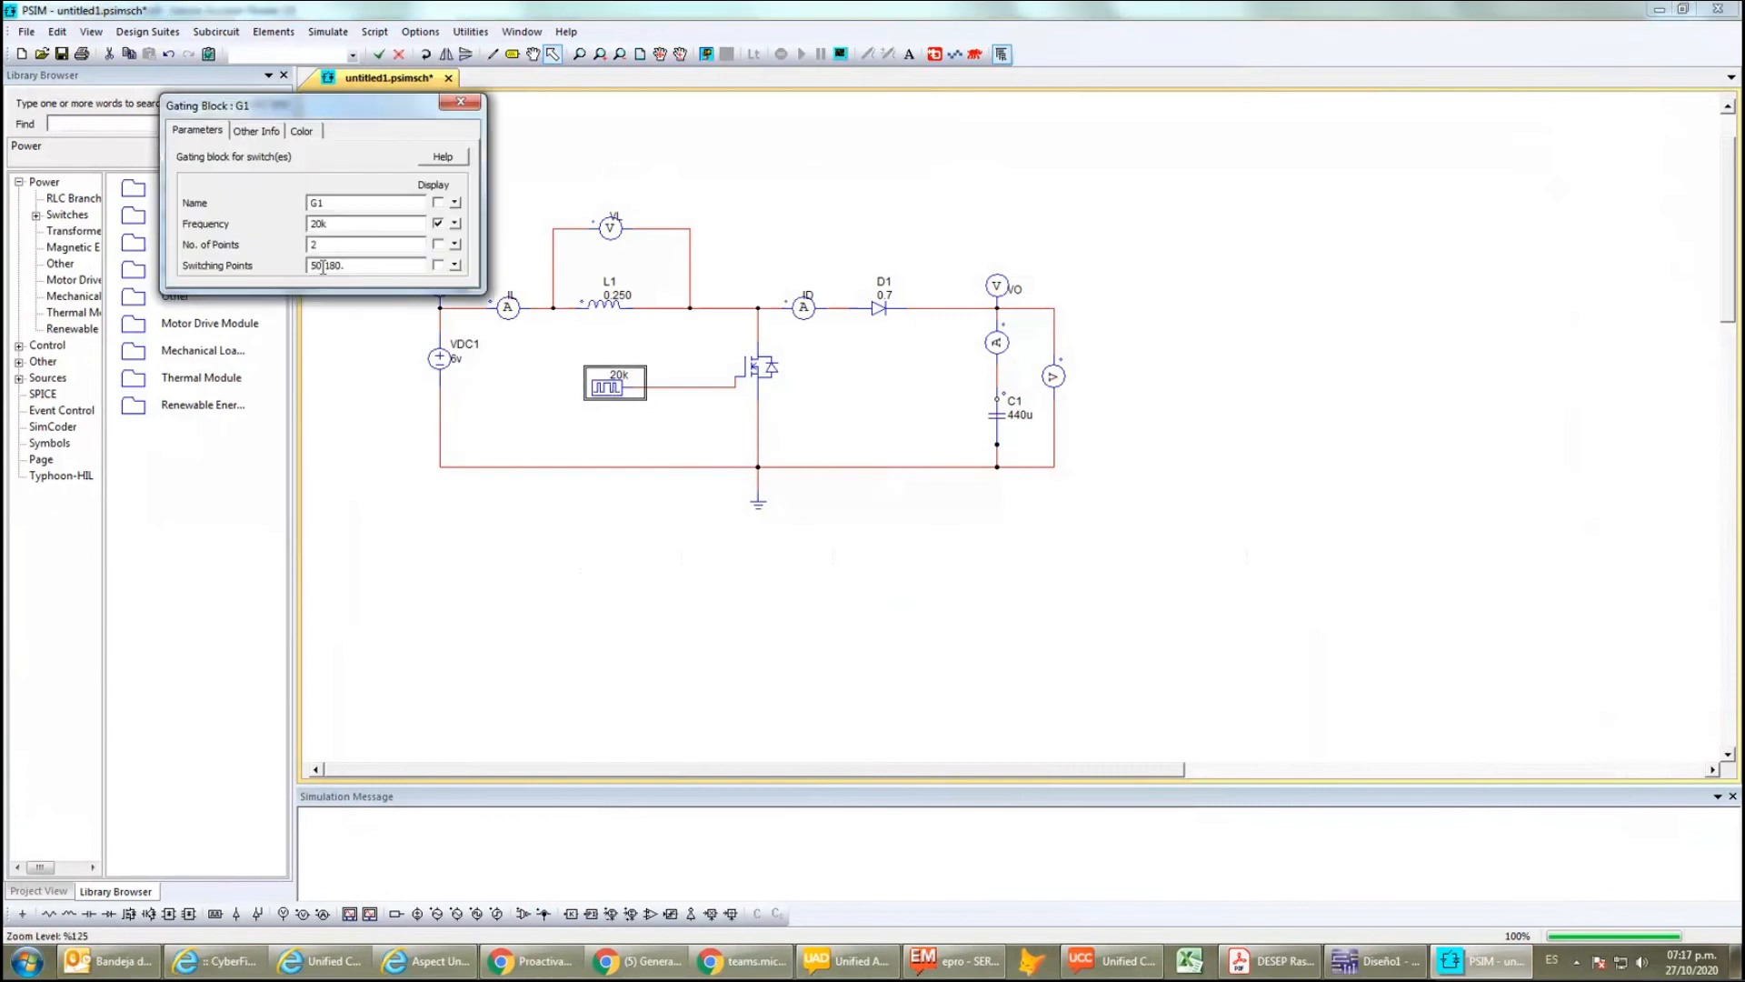
type("75")
left_click(461, 102)
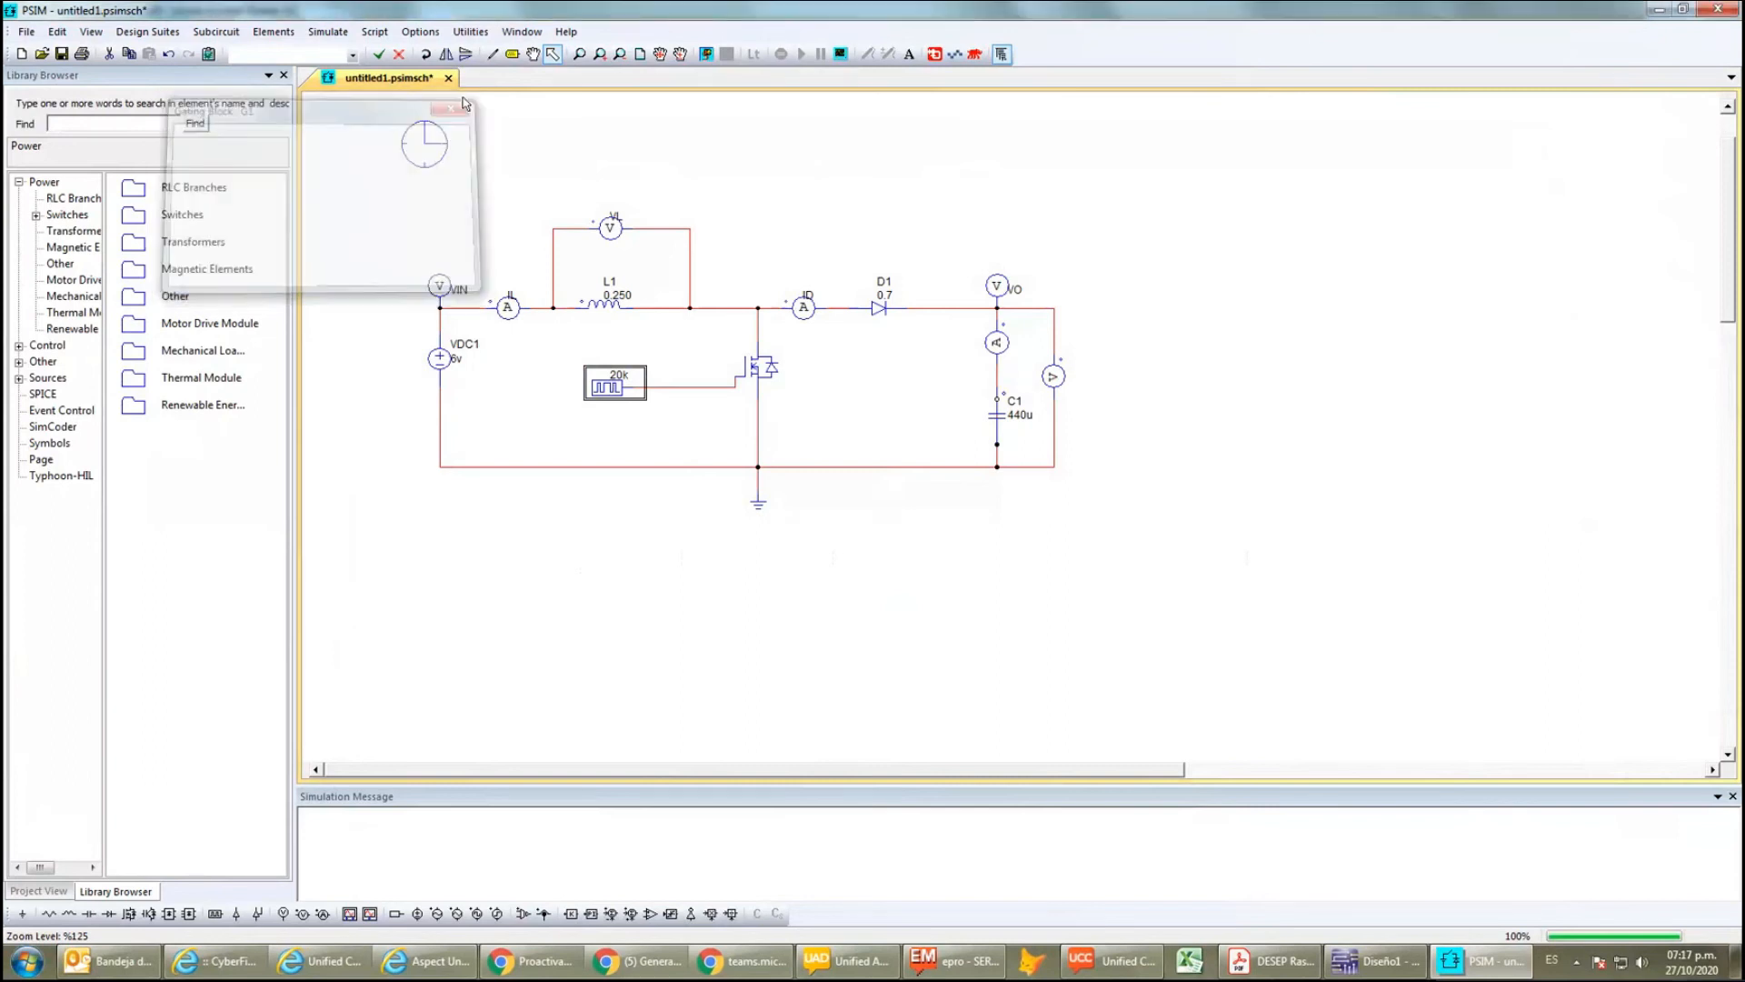
- Run the simulation and plot the diode current ID in Simview
key("F8")
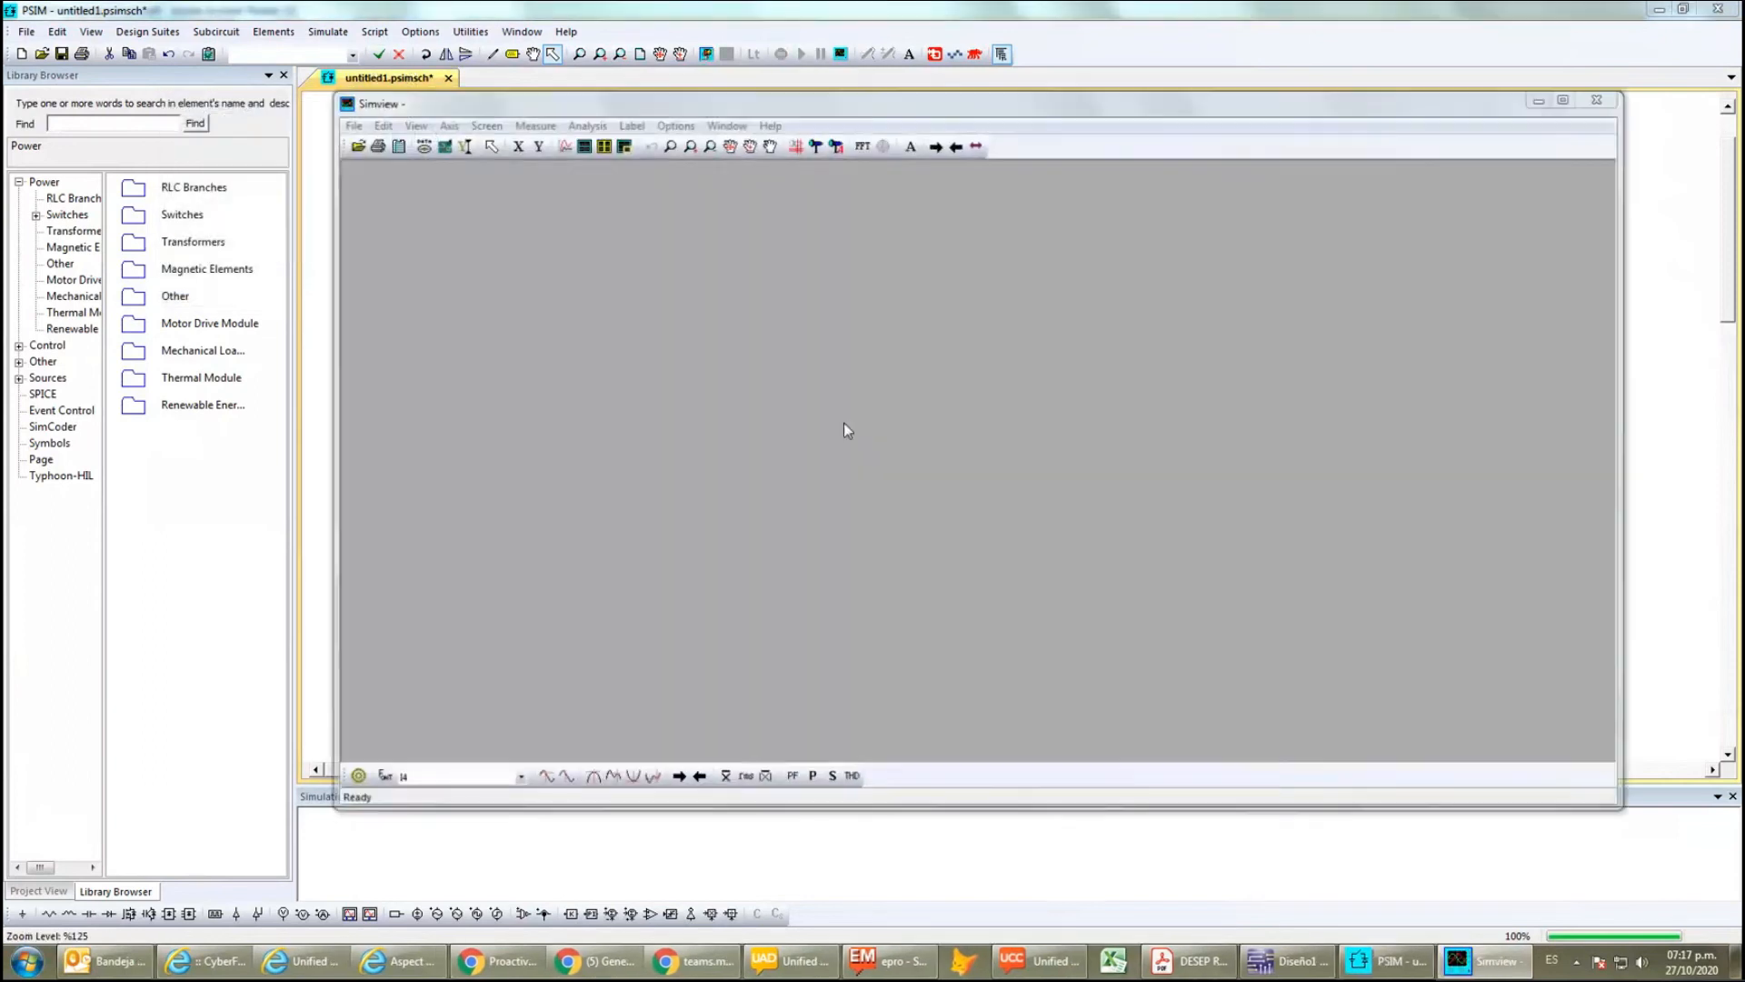
left_click(760, 344)
left_click(979, 349)
left_click(1107, 628)
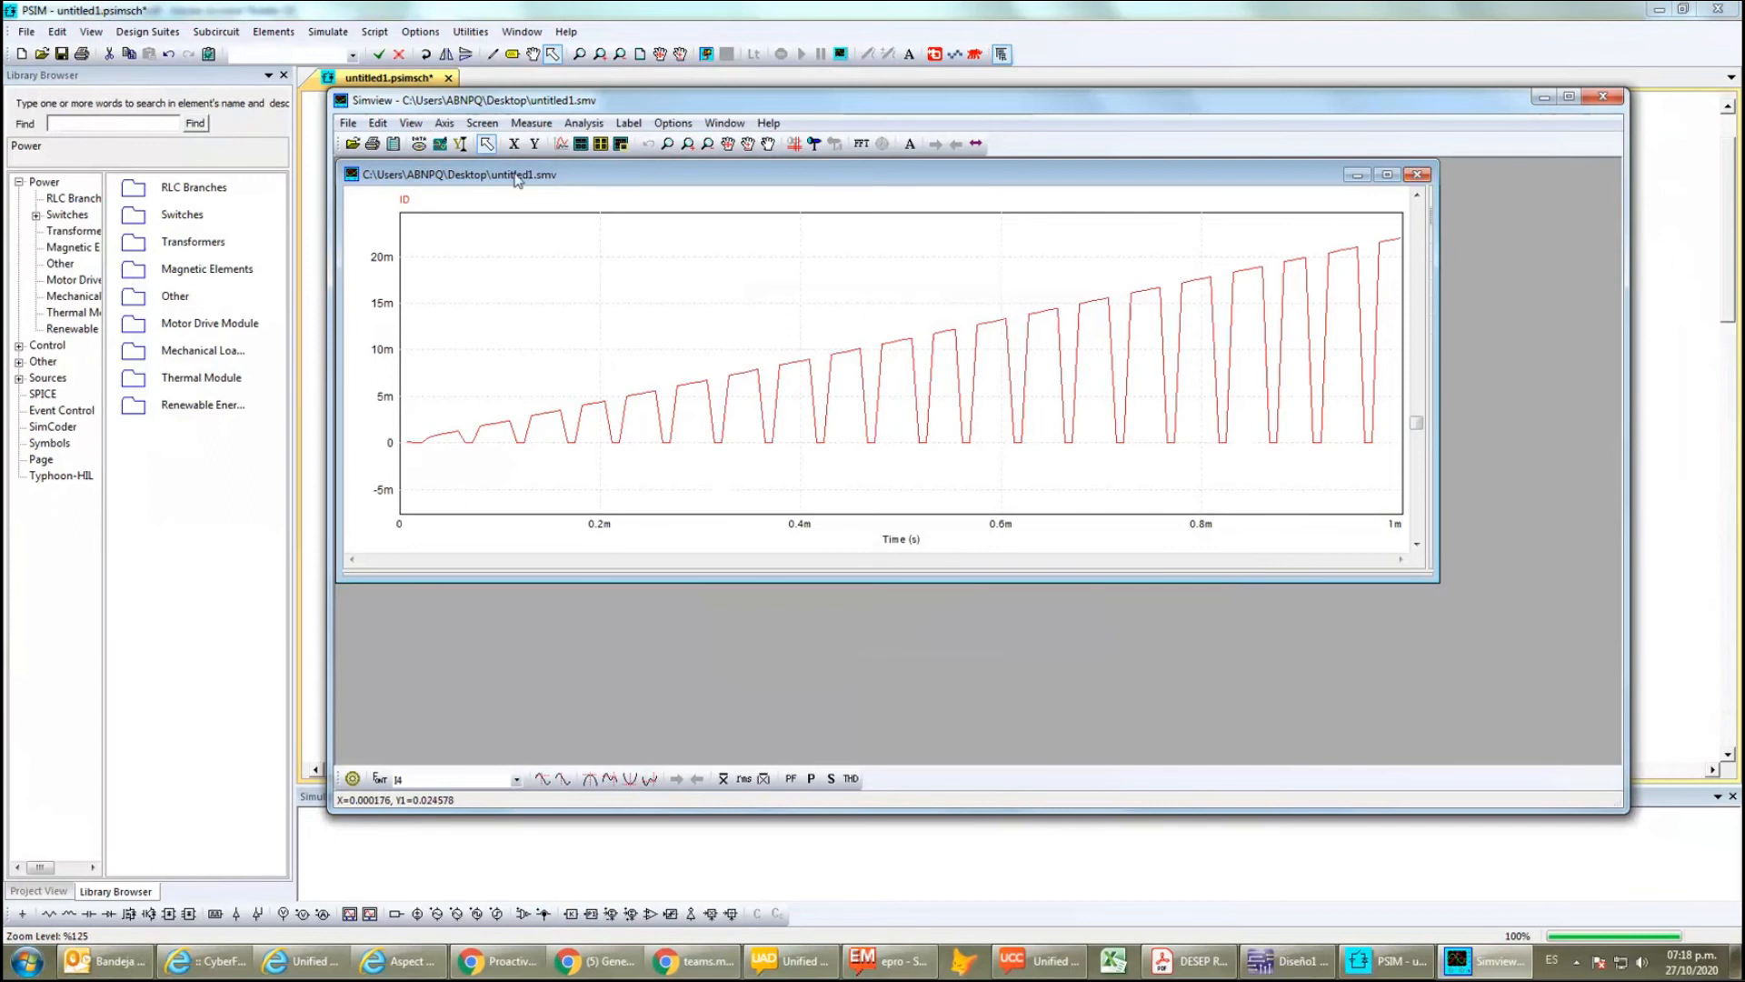
- Open a second Simview plot window showing the output voltage VO
left_click(482, 123)
left_click(540, 171)
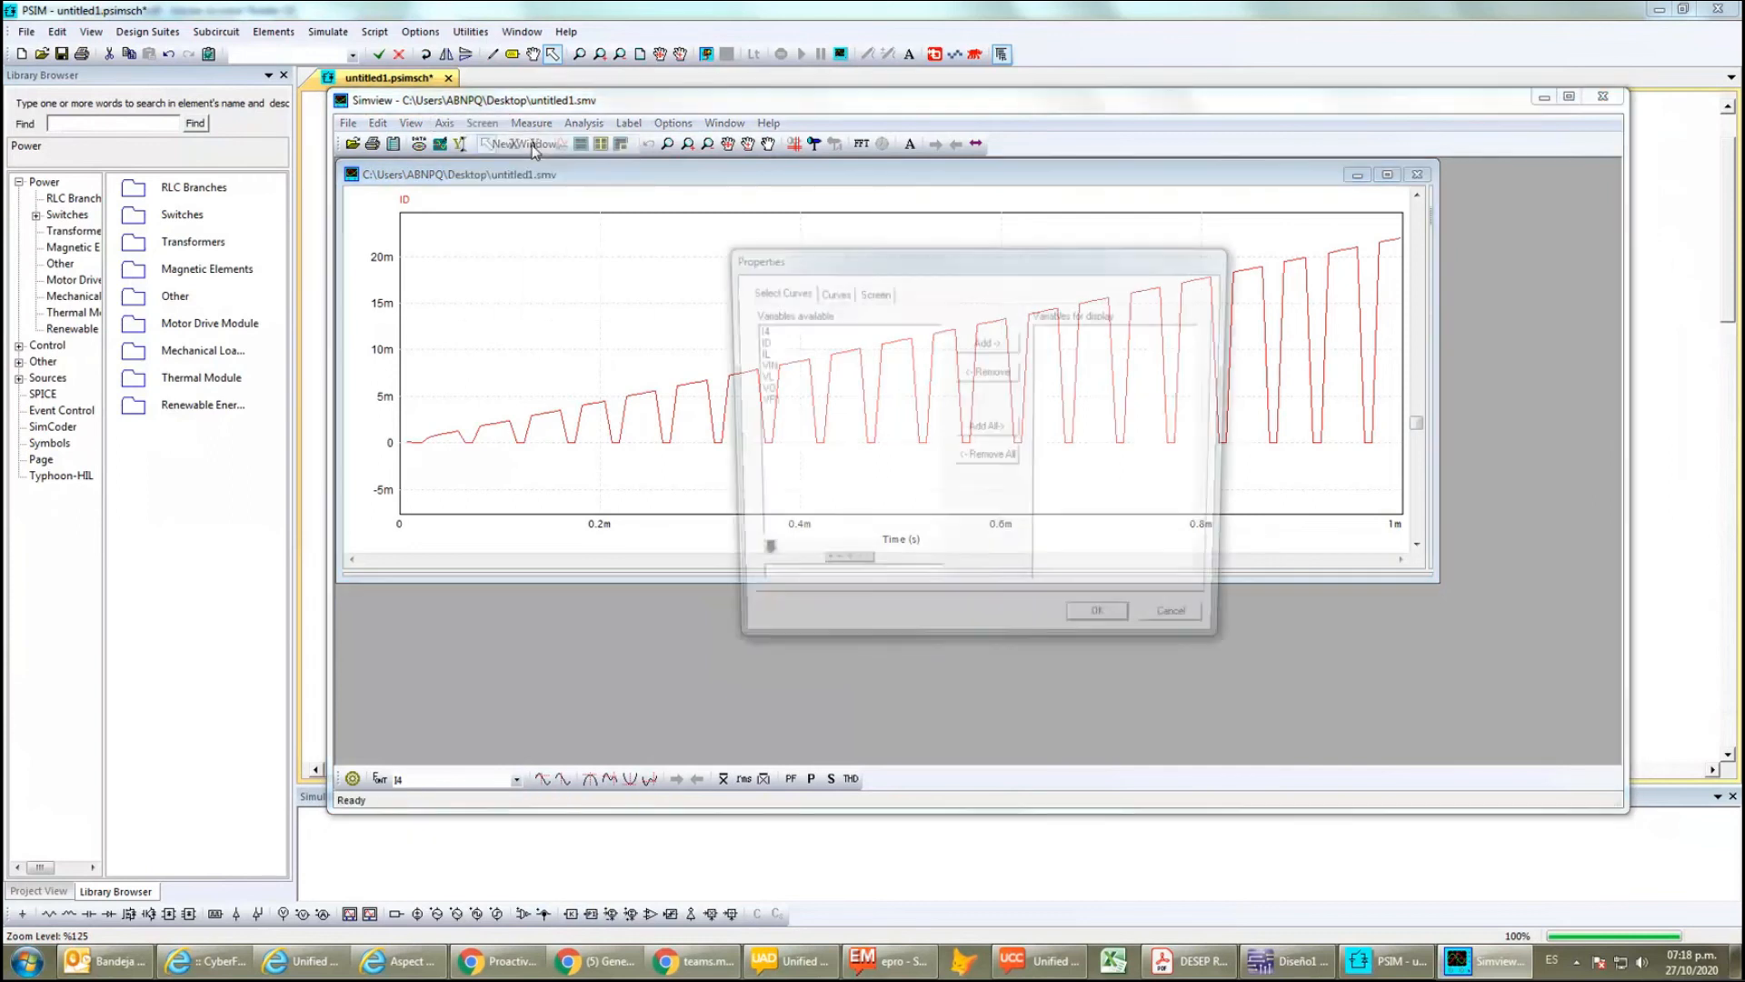
left_click(760, 388)
left_click(1003, 346)
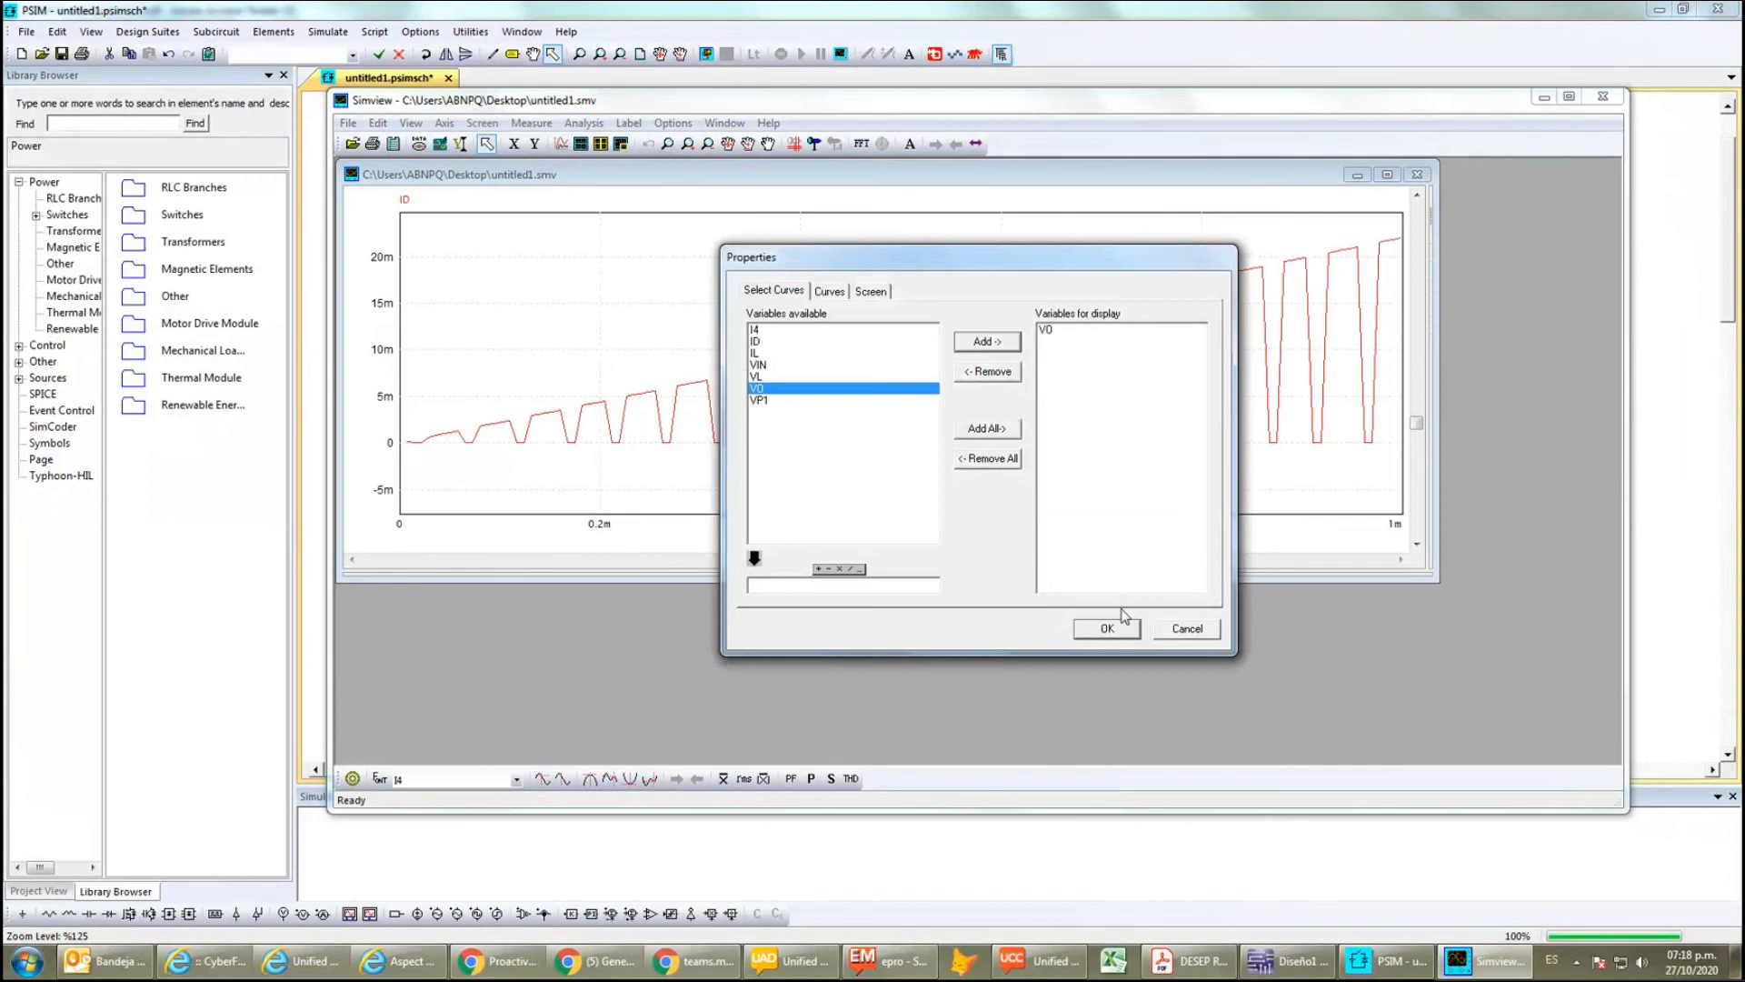
left_click(1107, 628)
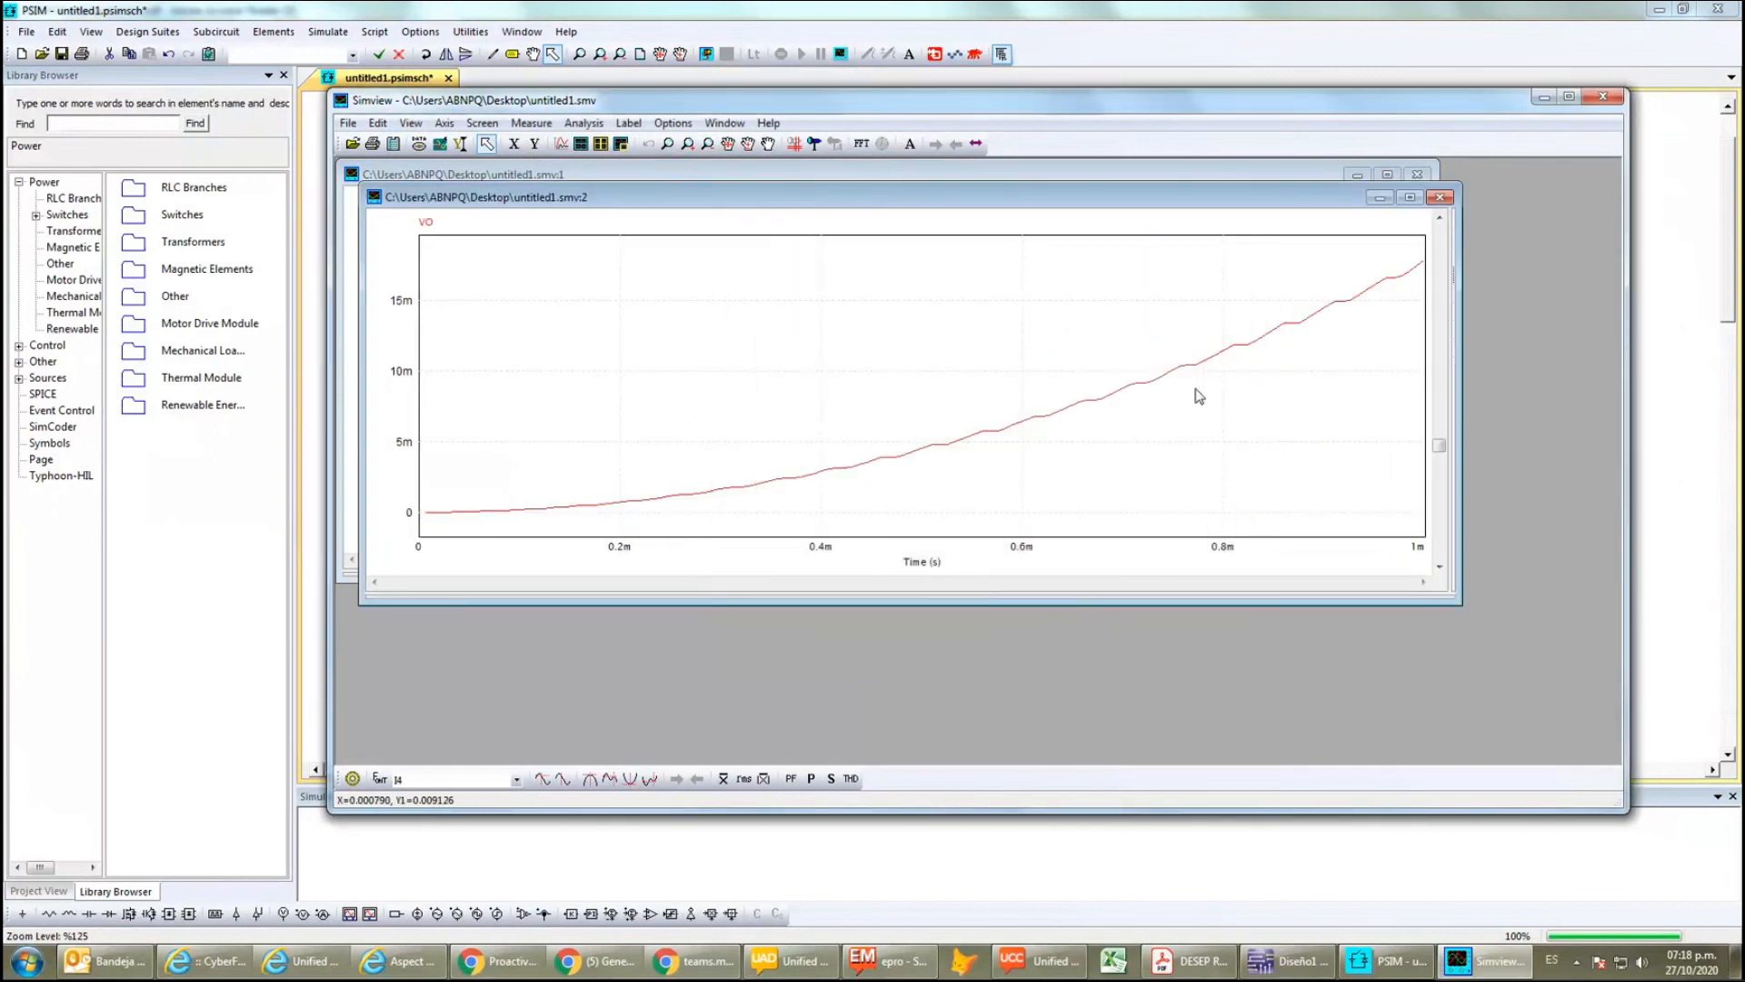
- Inspect the VO curve and close both plot windows and Simview
left_click_drag(1421, 264, 419, 514)
left_click(1440, 197)
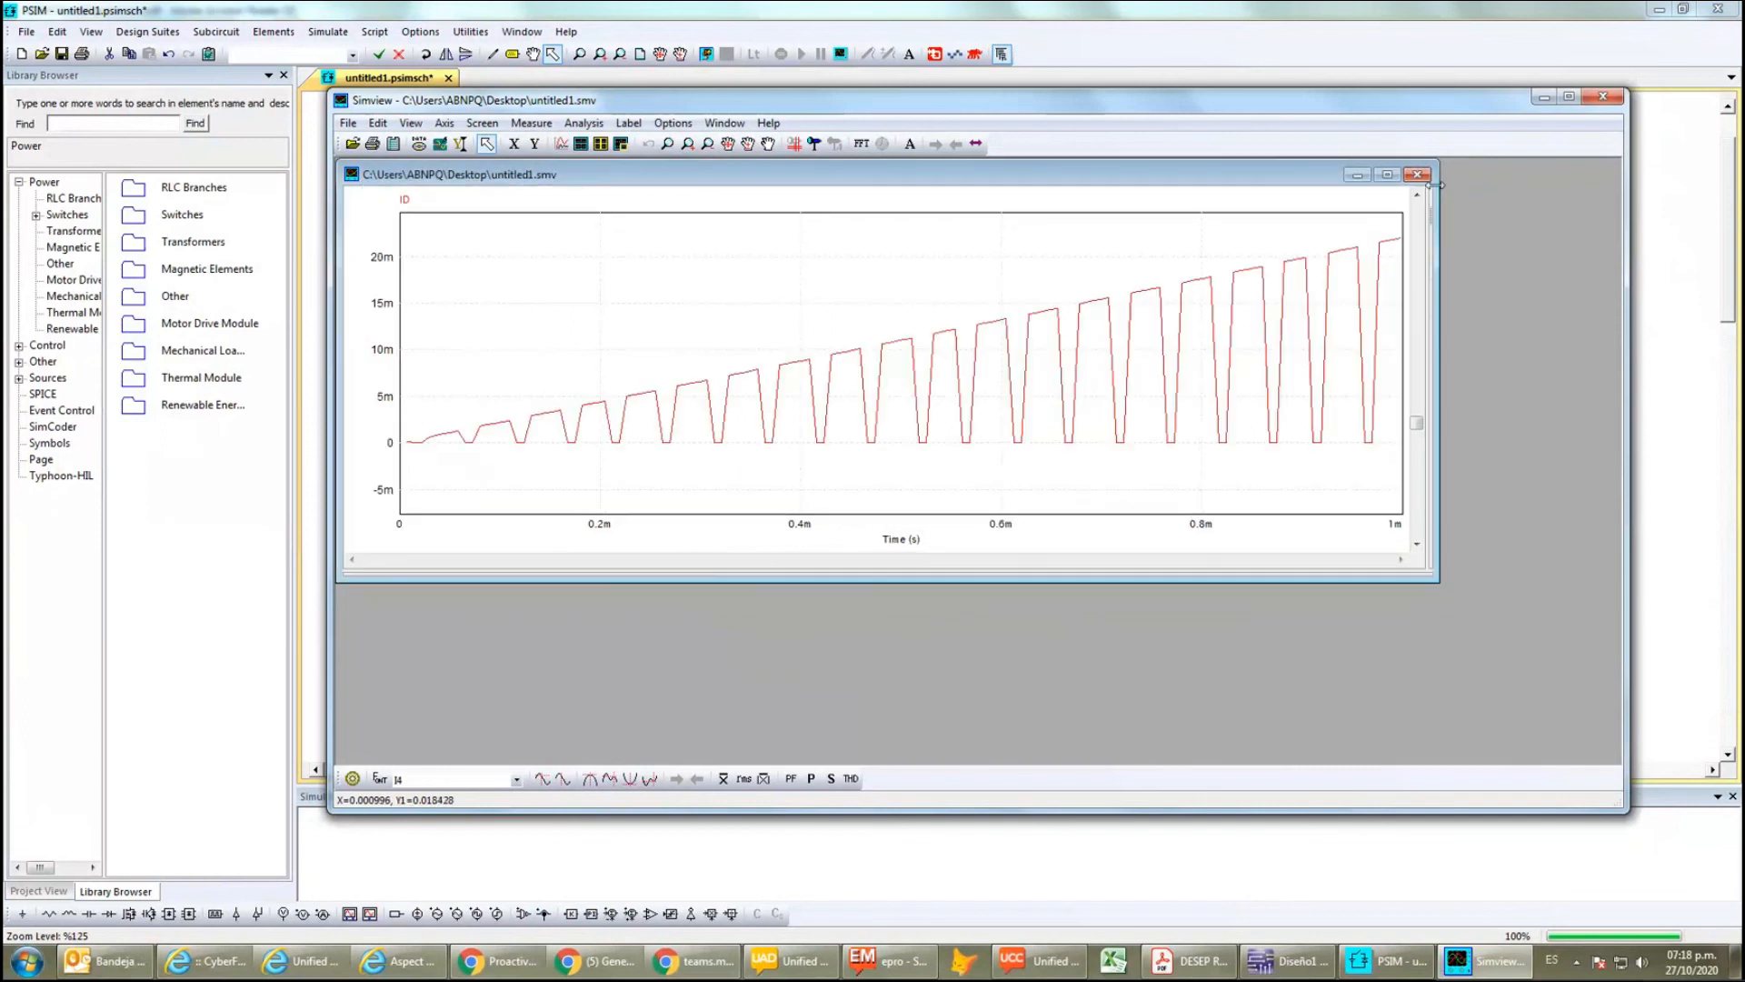
left_click(1417, 173)
left_click(1603, 97)
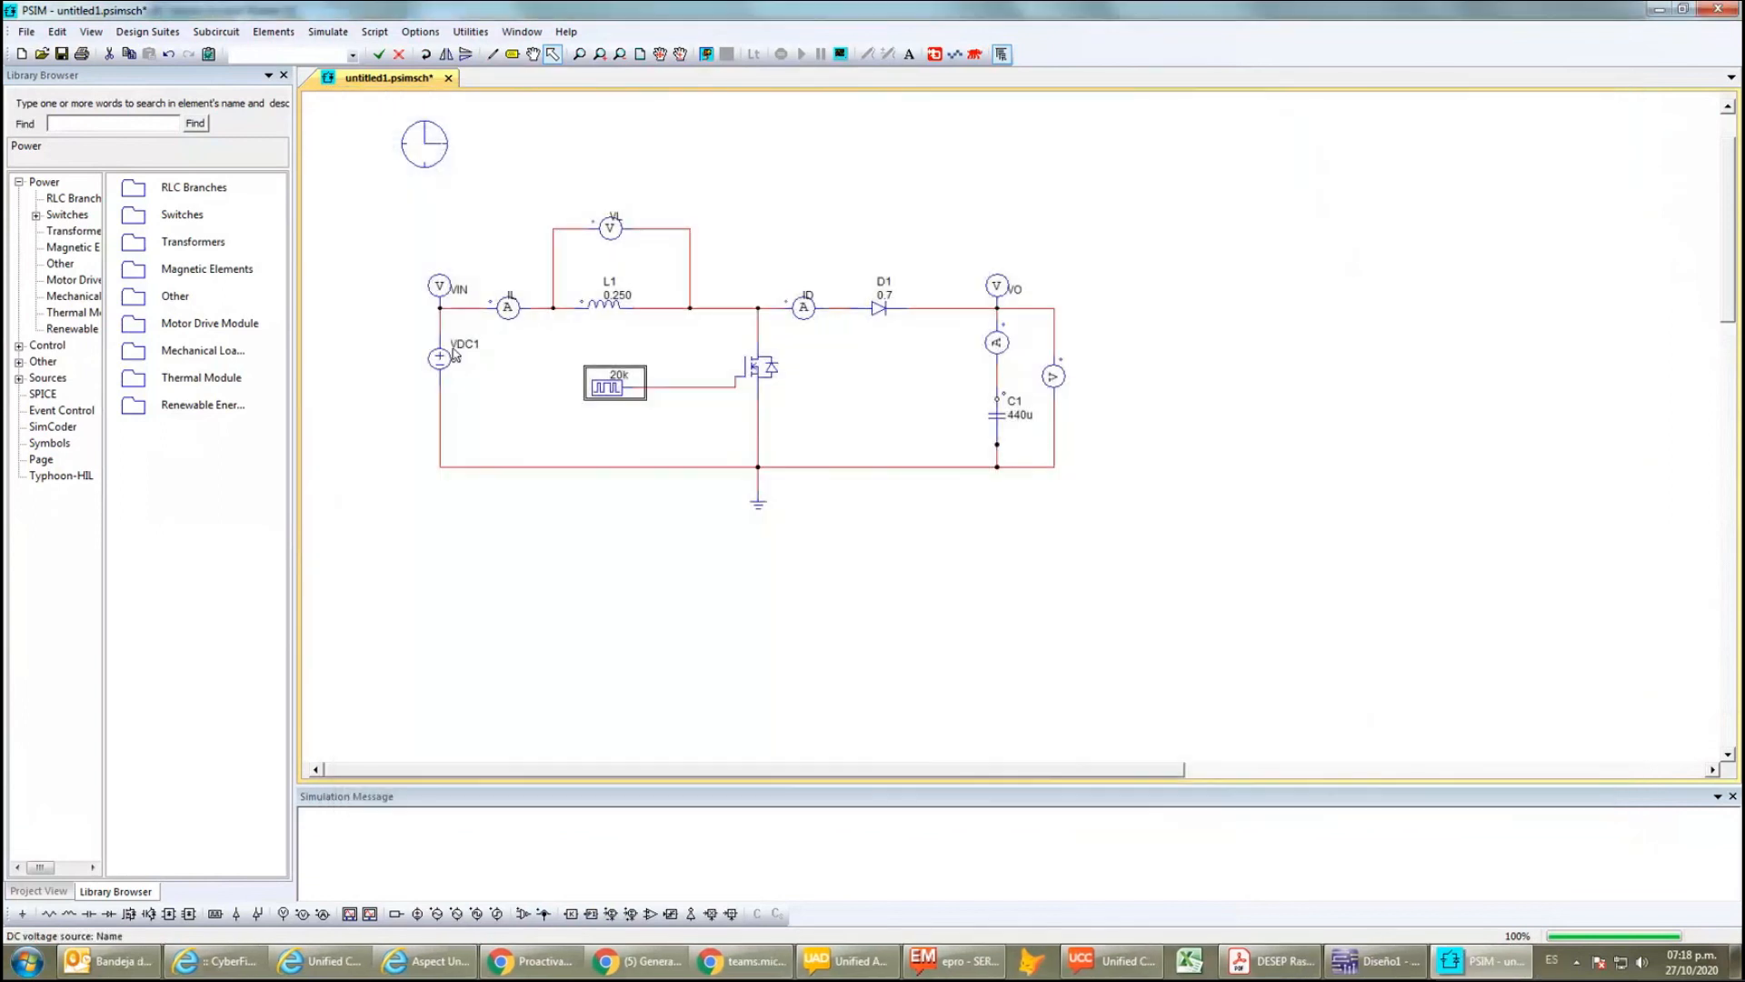
- Change the first switching point of gating block G1 to 90 and close its parameters
double_click(610, 389)
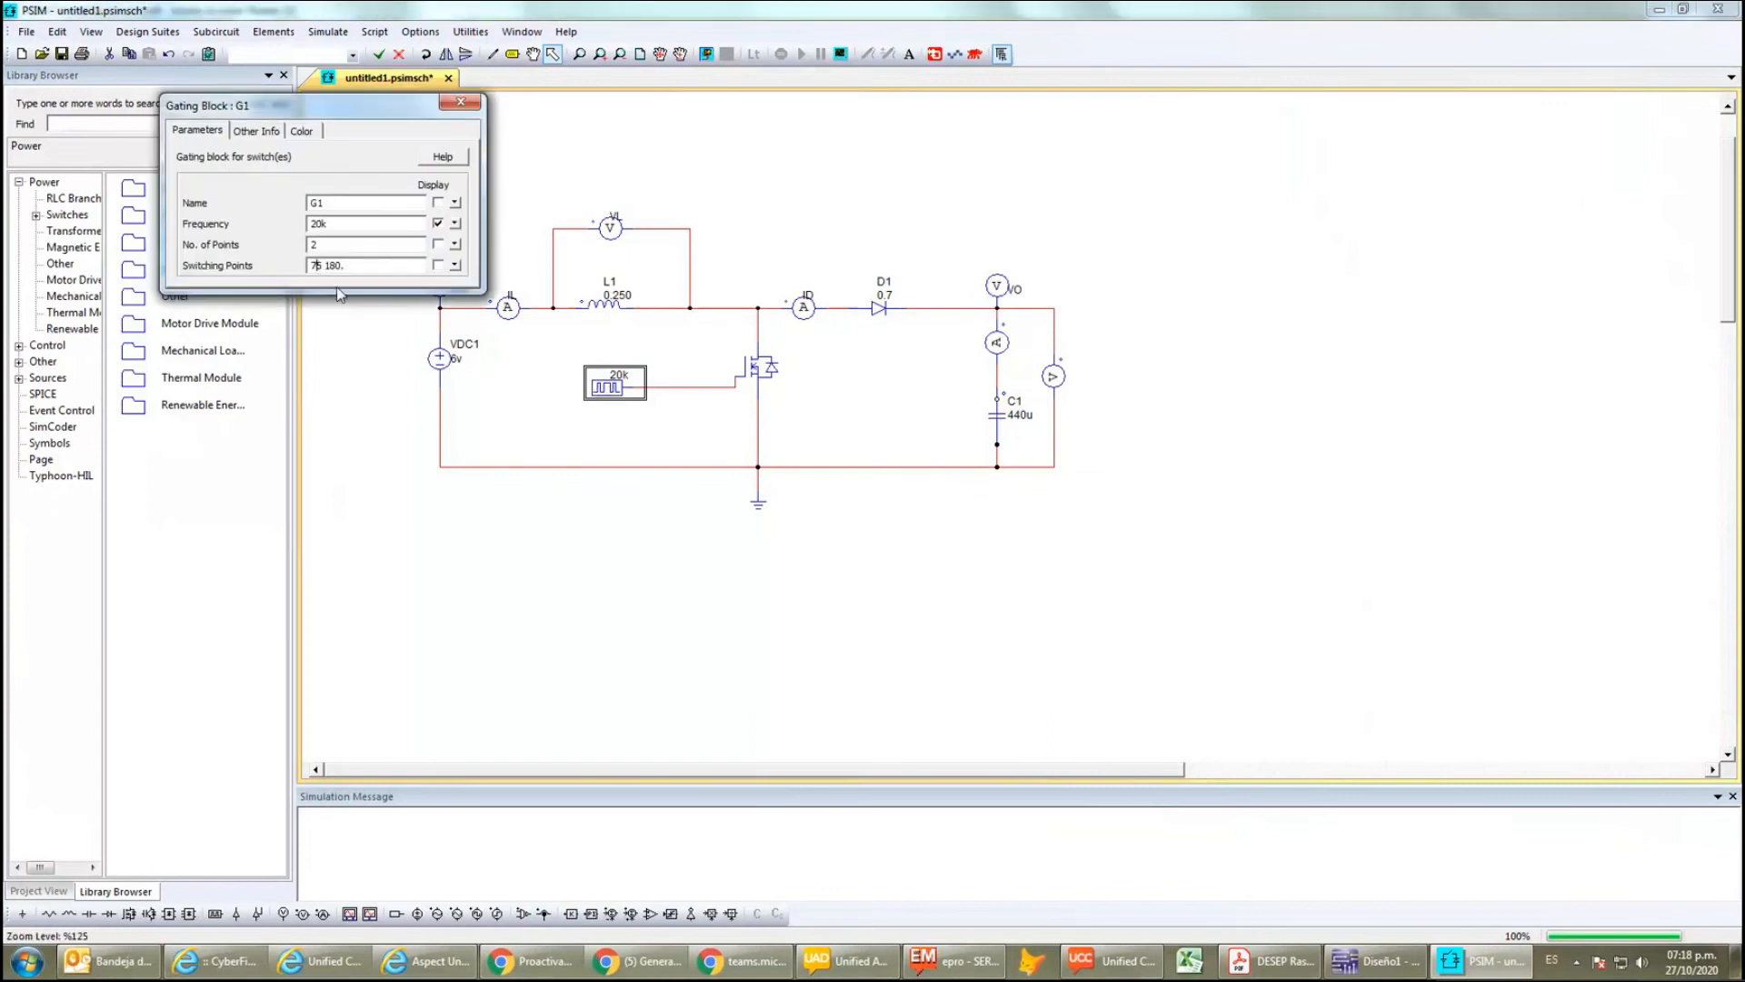
key("BackSpace")
key("BackSpace")
type("90")
left_click(469, 105)
left_click(612, 144)
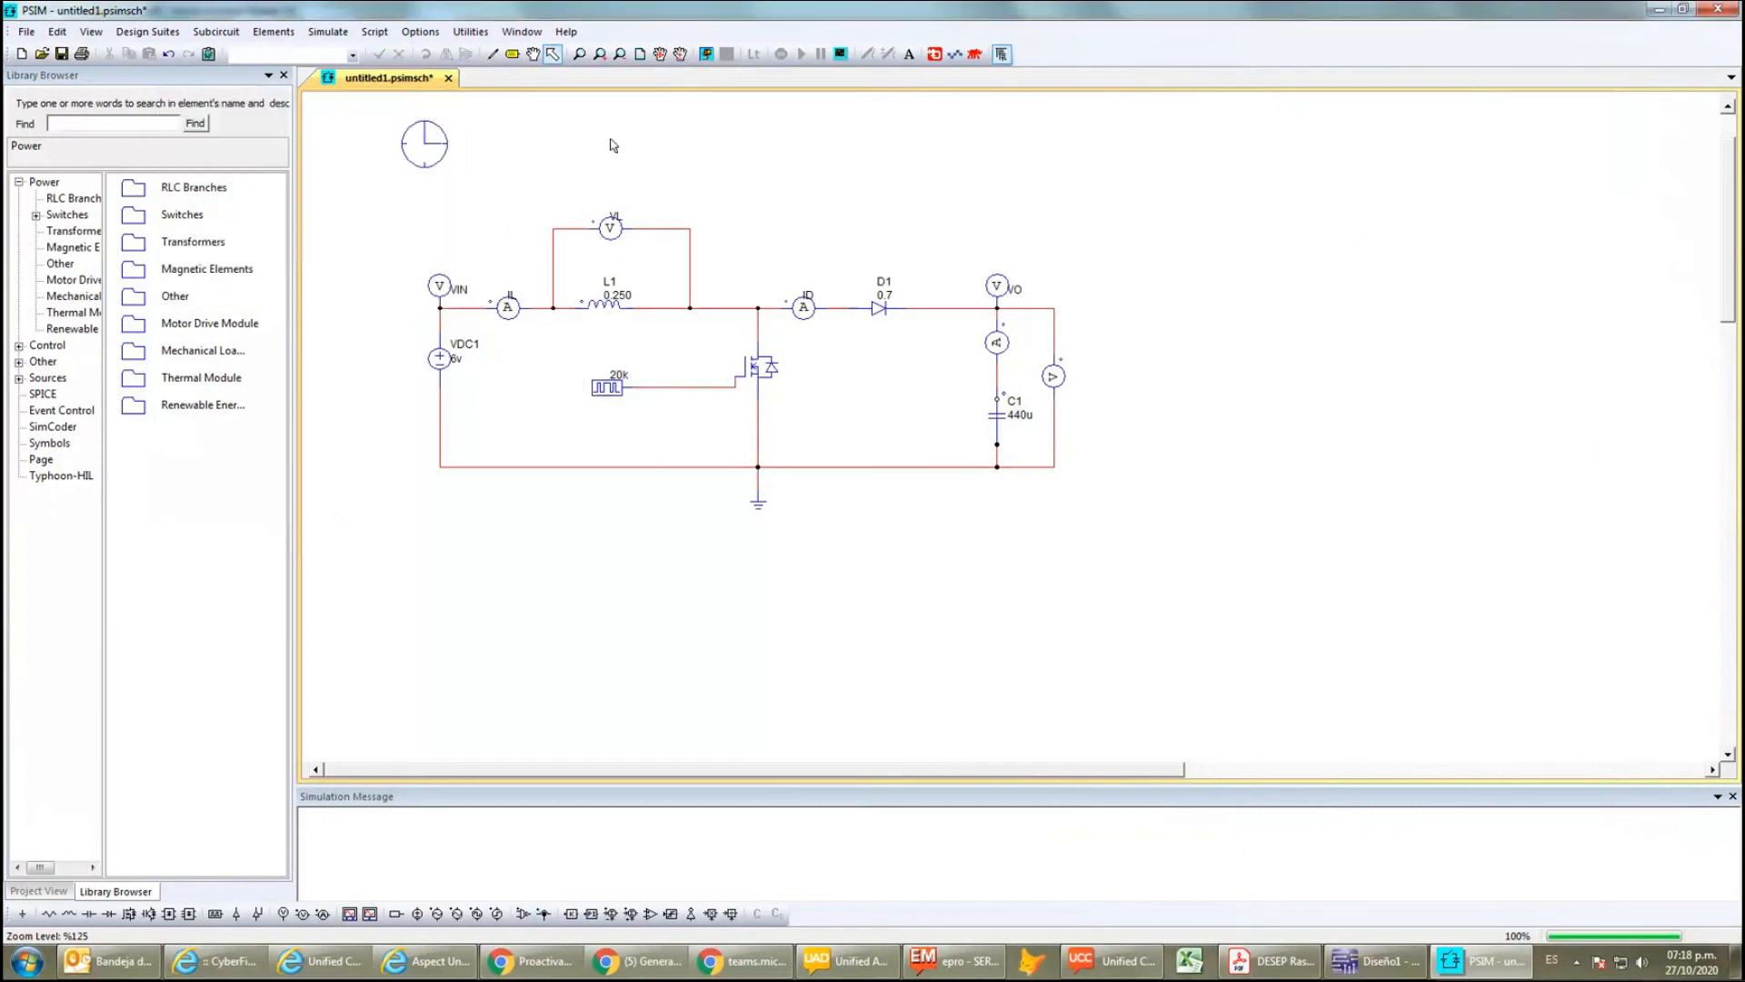
- Run the simulation with the new switching points, dismiss the time step notice, and plot ID in Simview
key("F8")
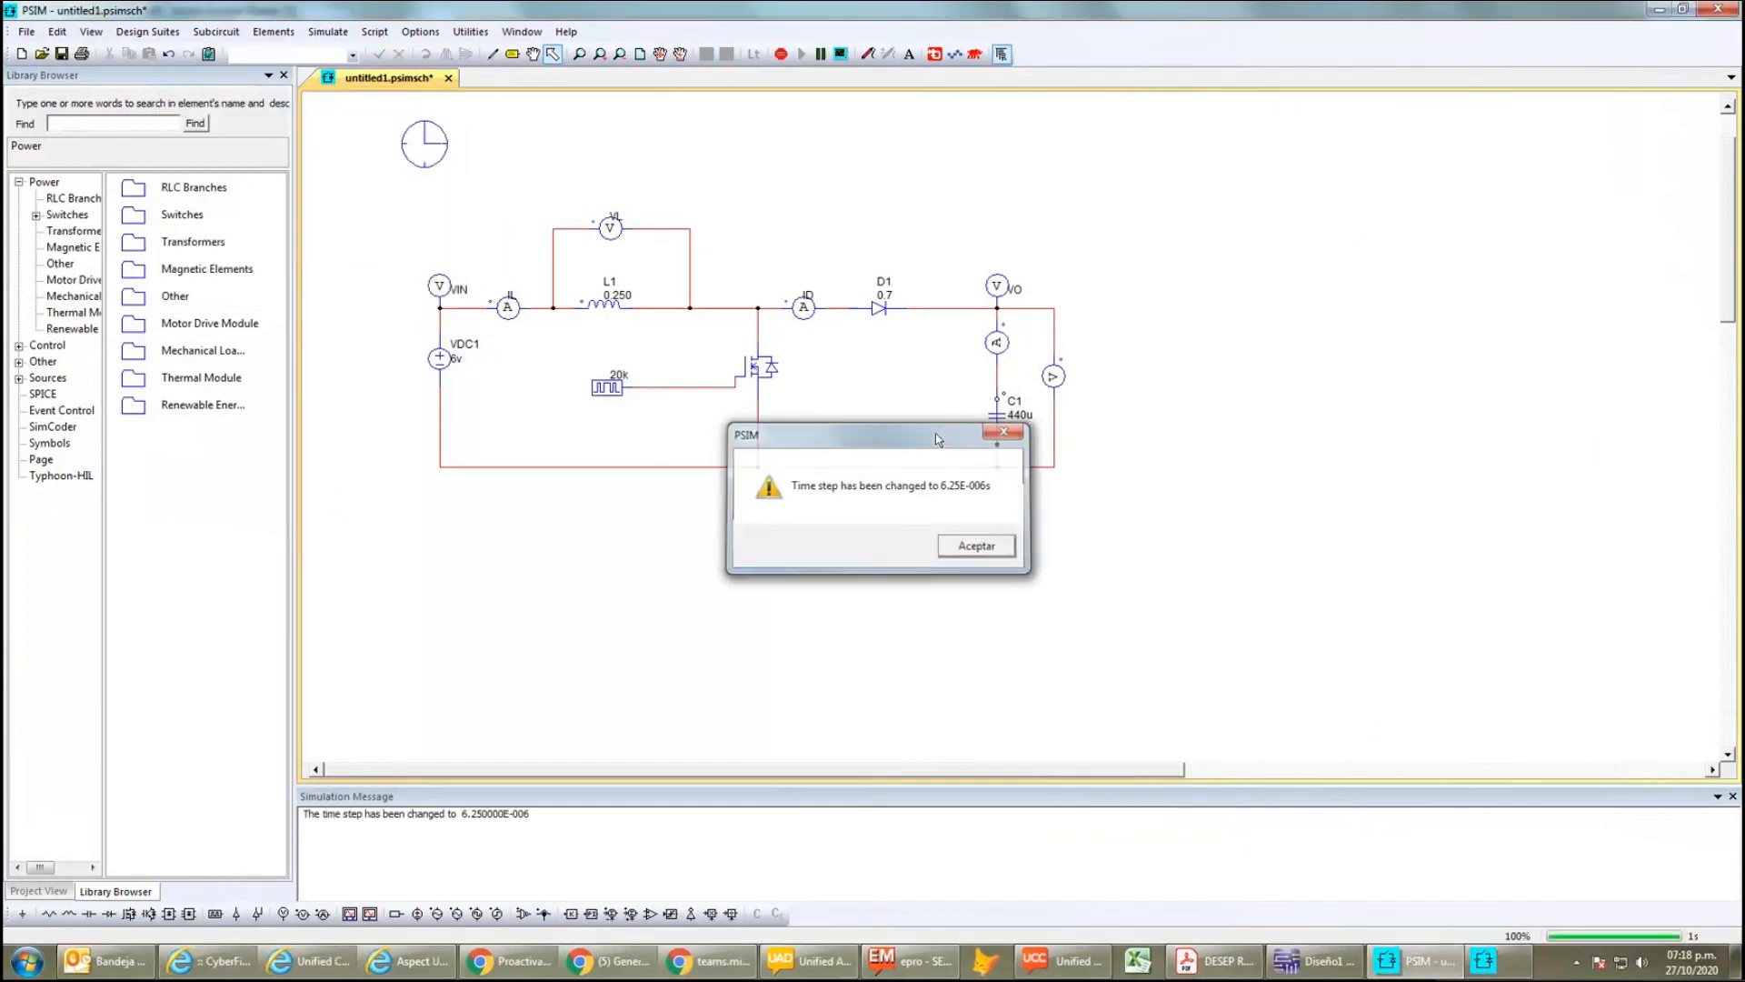
left_click(1003, 432)
left_click(769, 342)
left_click(976, 344)
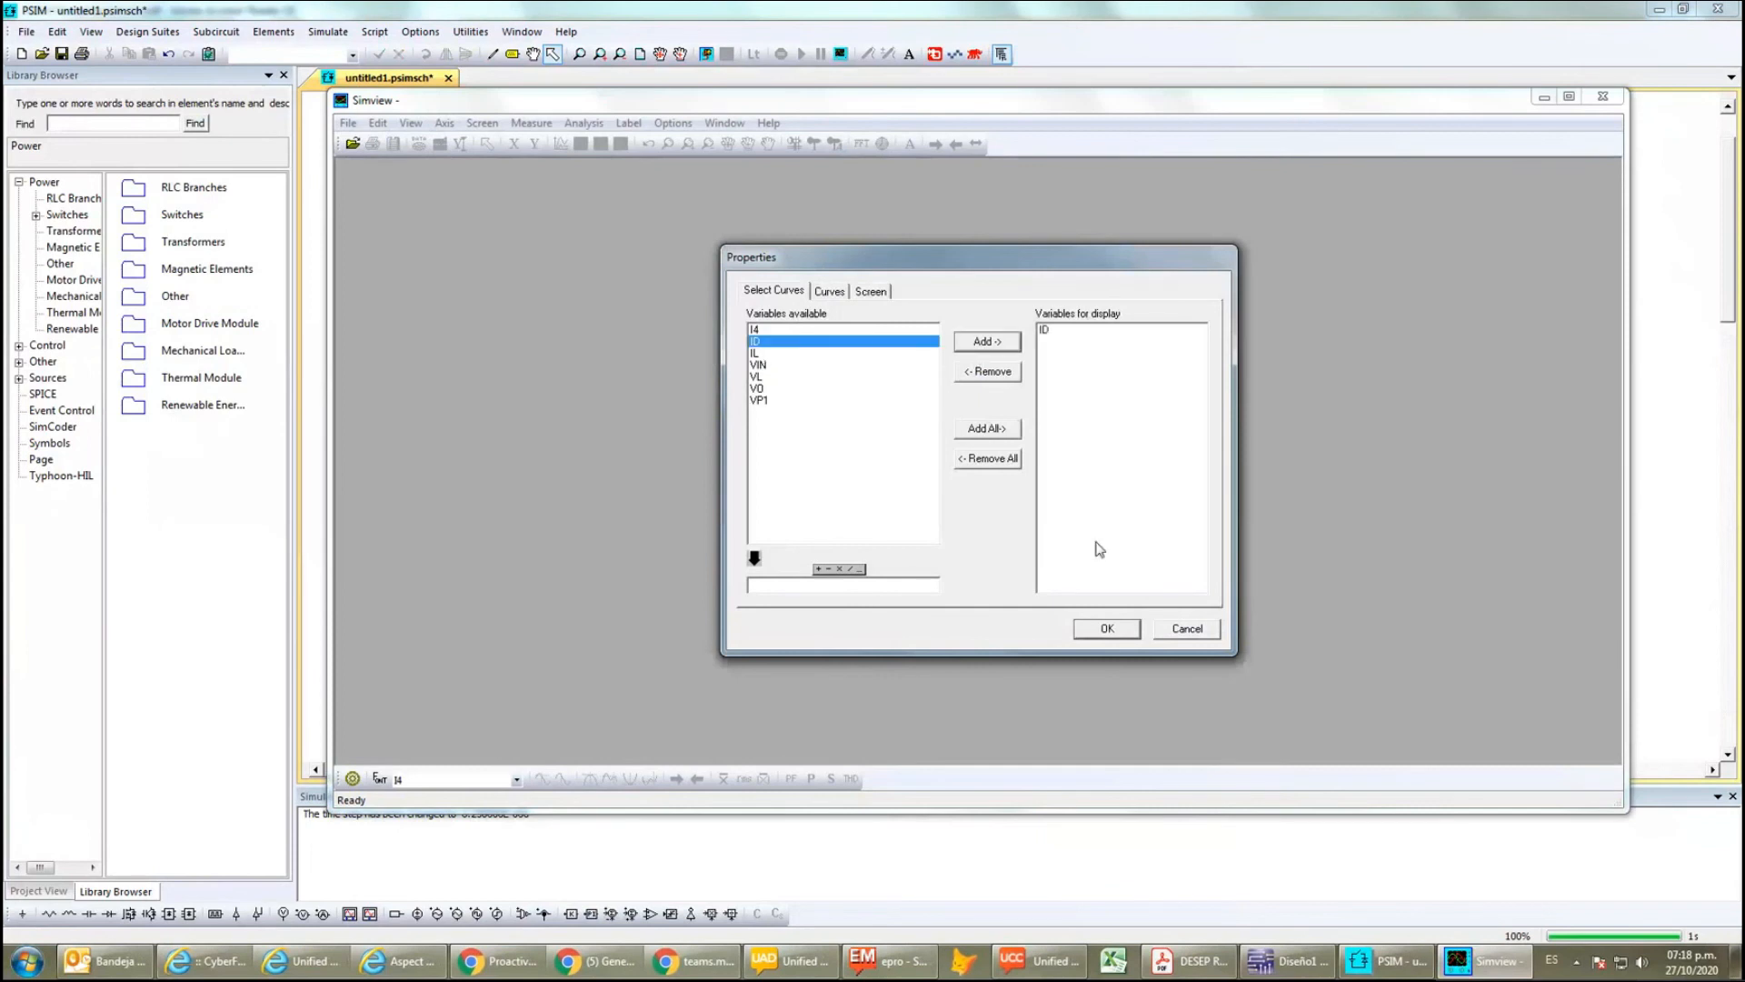
left_click(1109, 628)
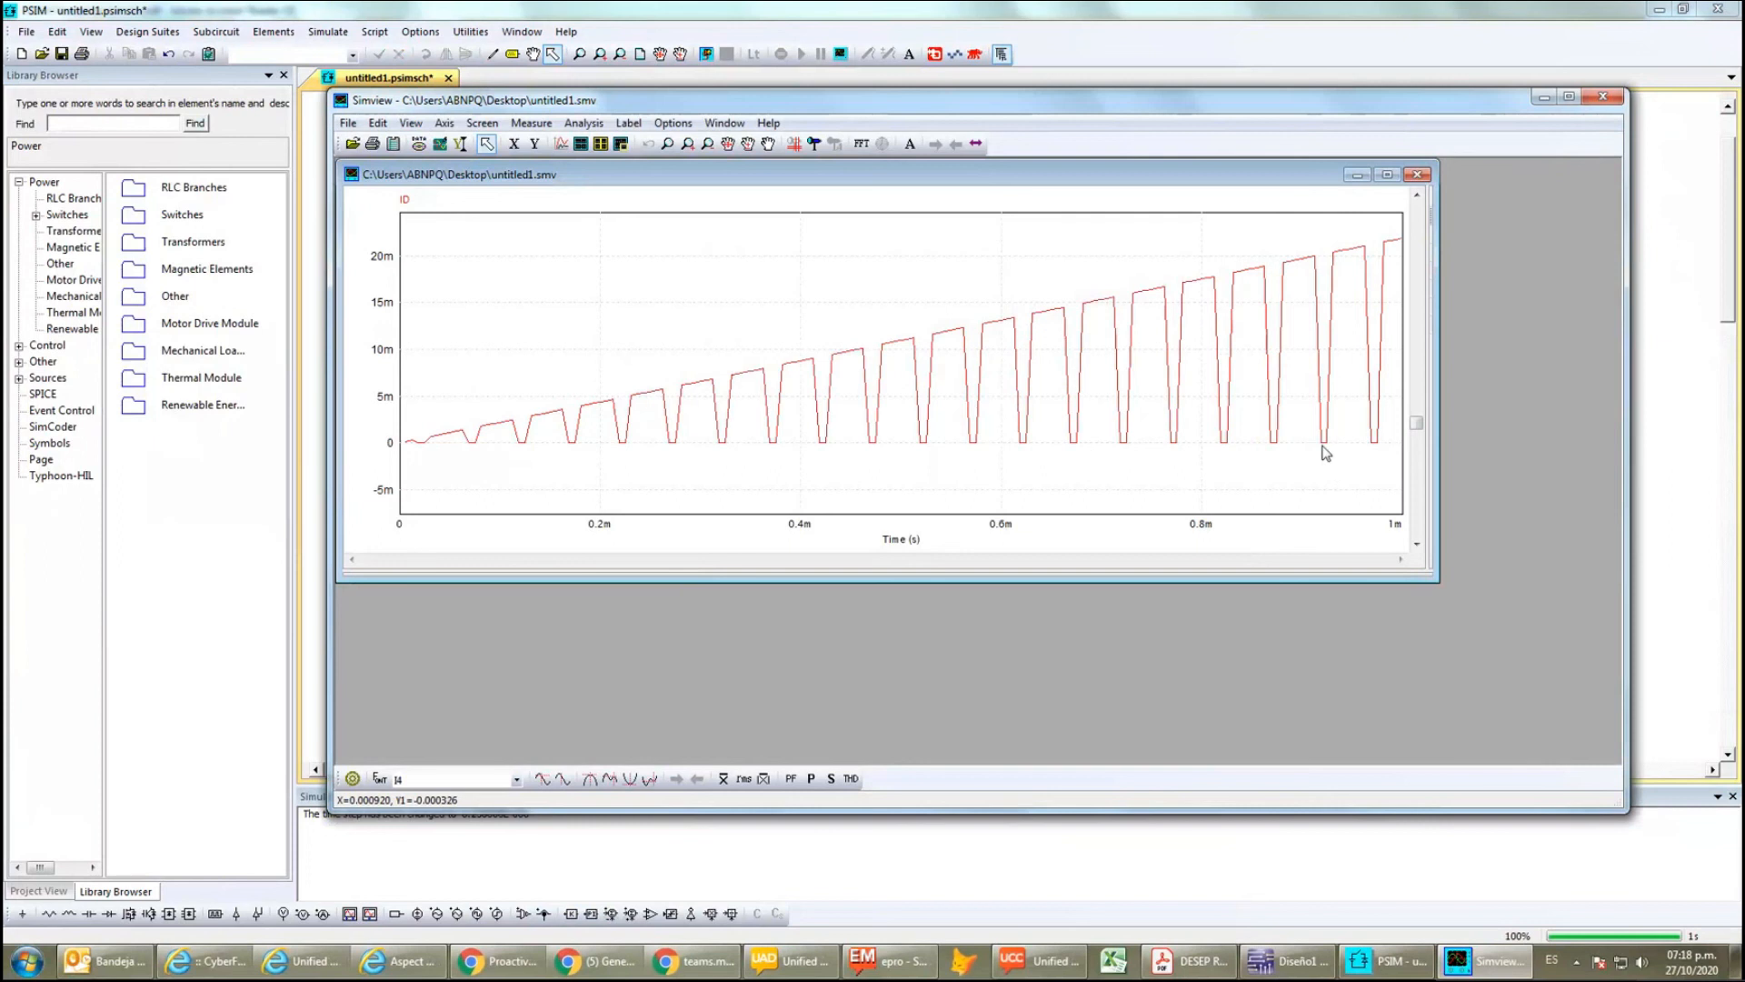
- Close the ID plot window and exit Simview
left_click(1418, 175)
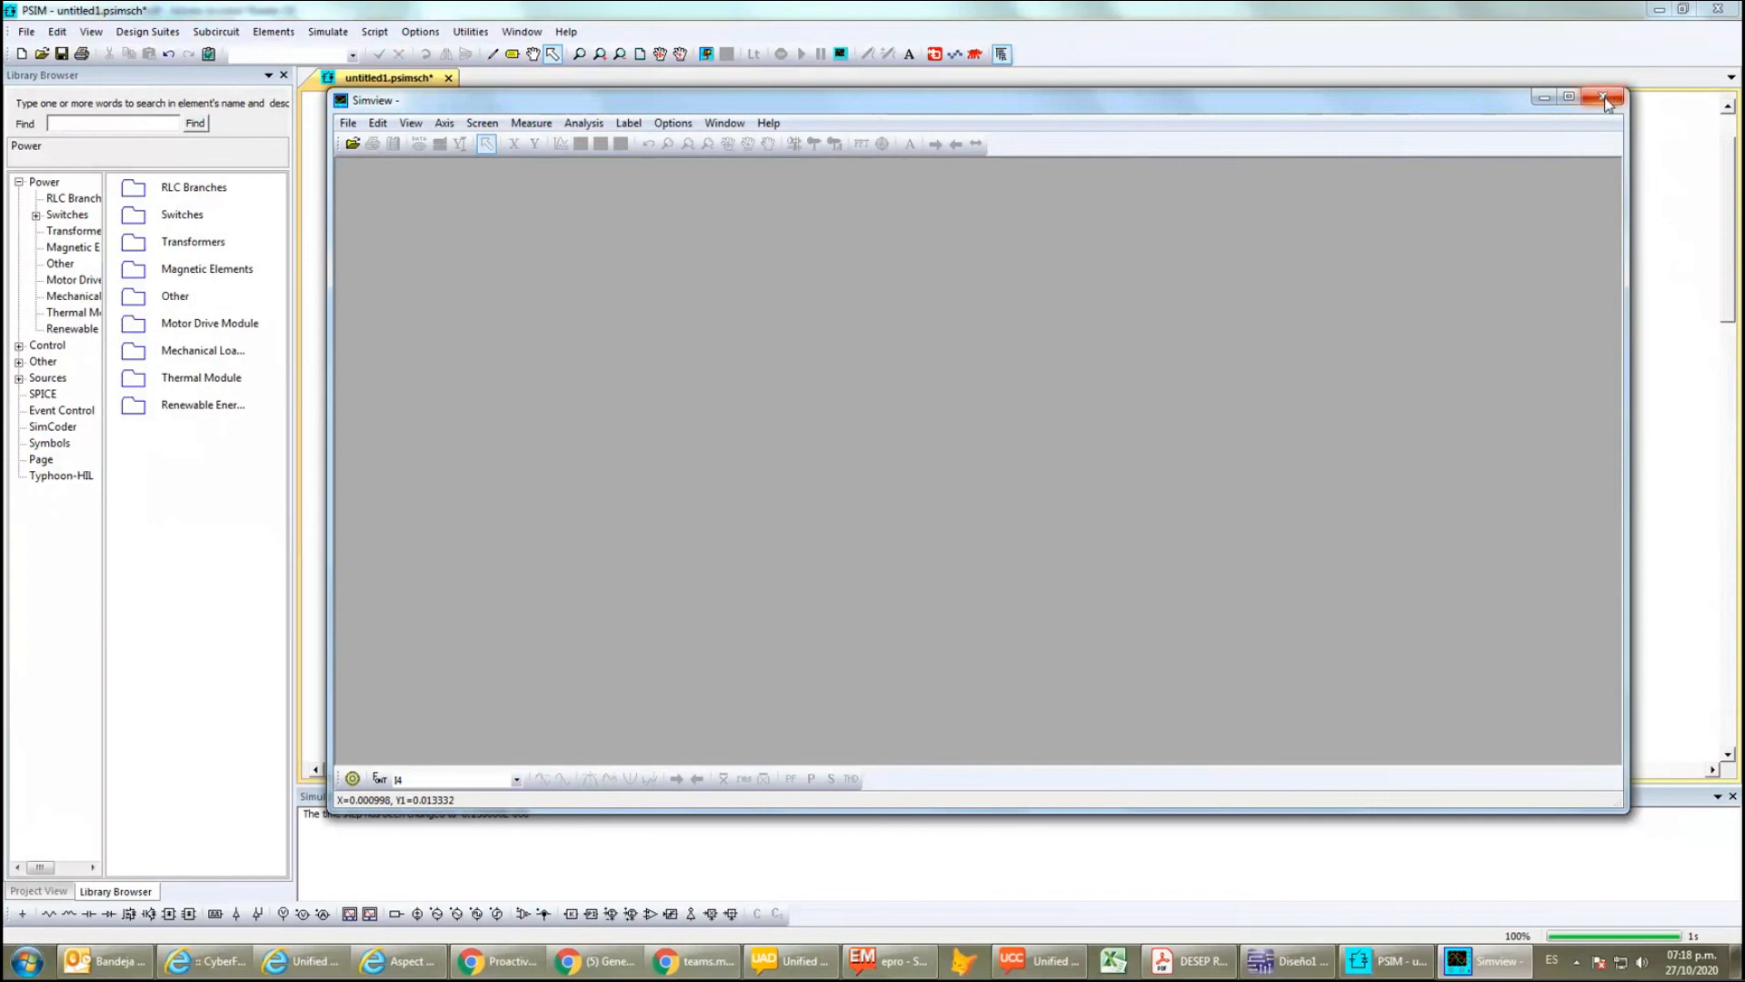
left_click(483, 123)
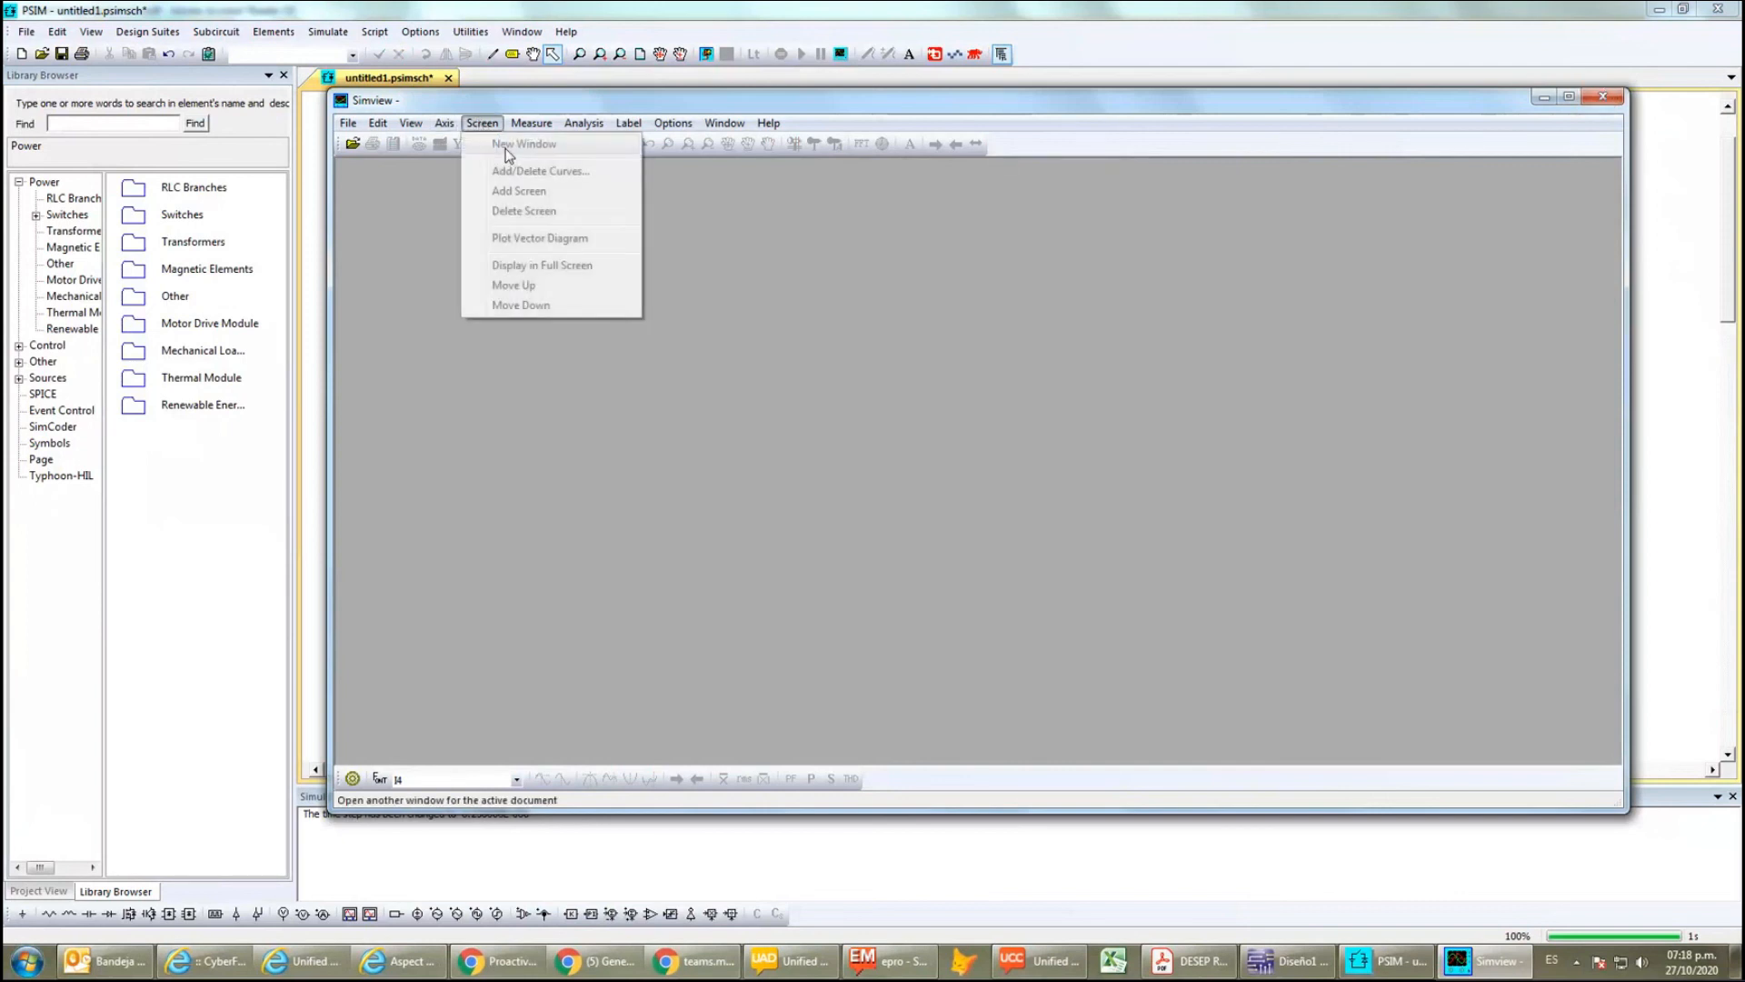
left_click(1603, 96)
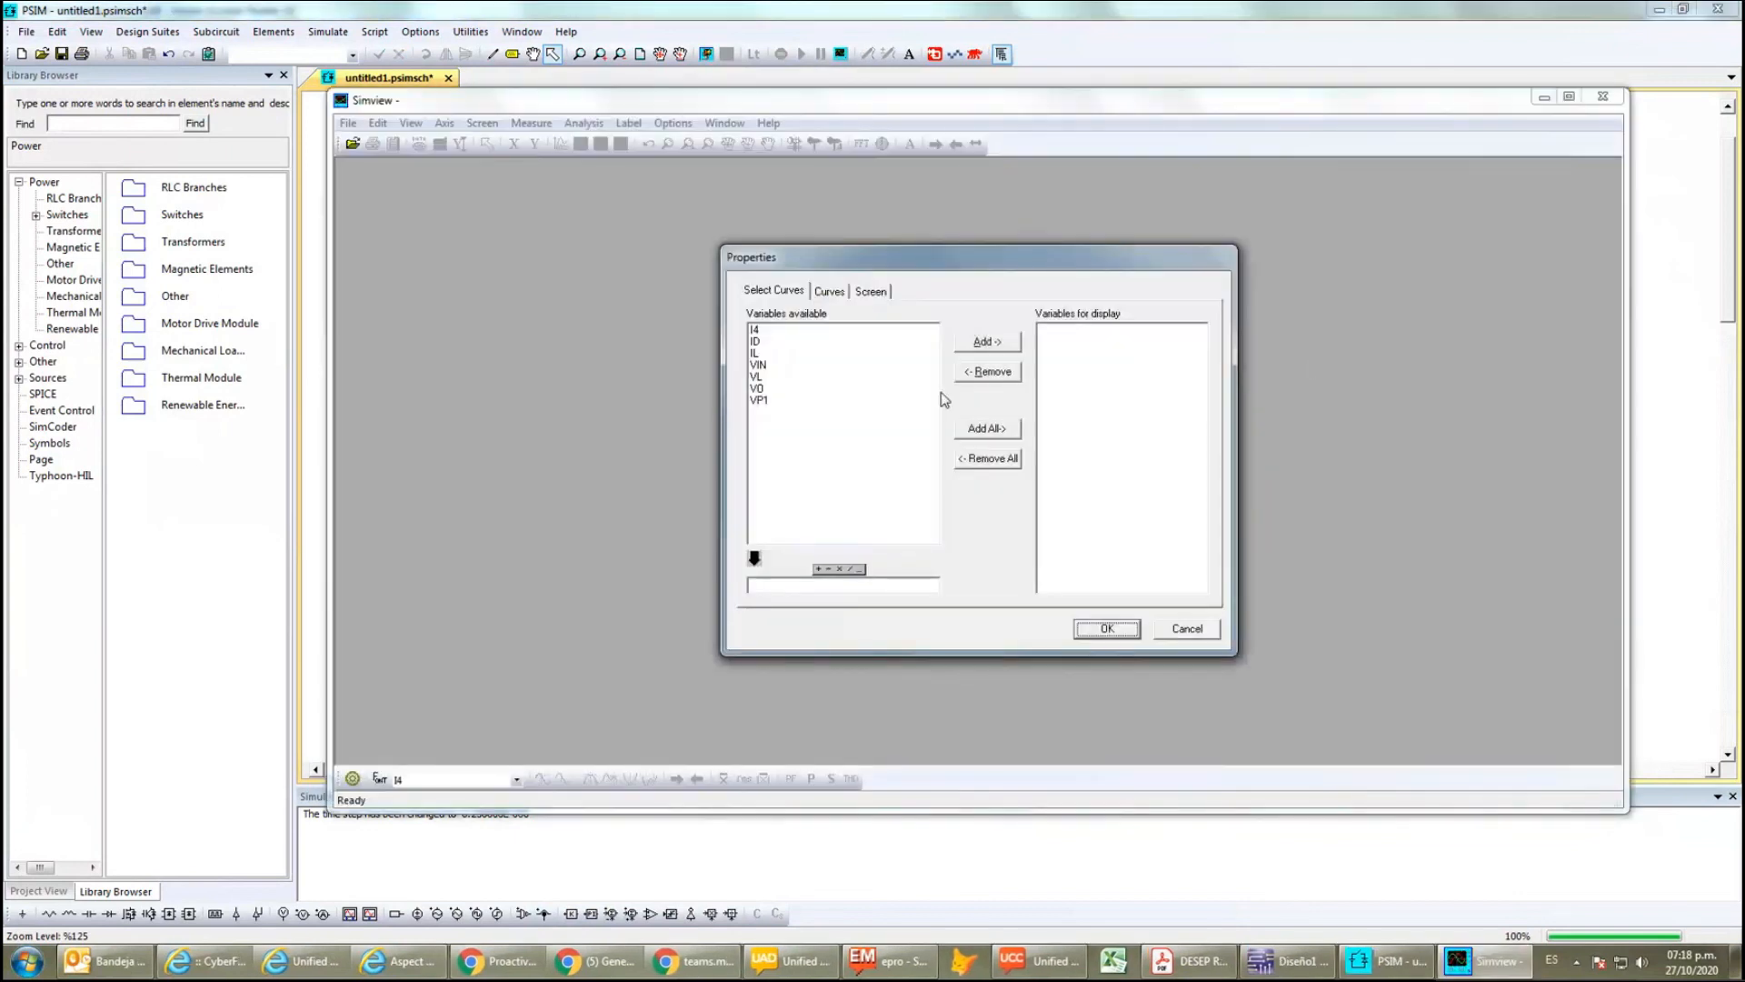
- Rerun the simulation to plot voltage VP1 in Simview, and close Simview after viewing the curve
left_click(788, 400)
left_click(987, 344)
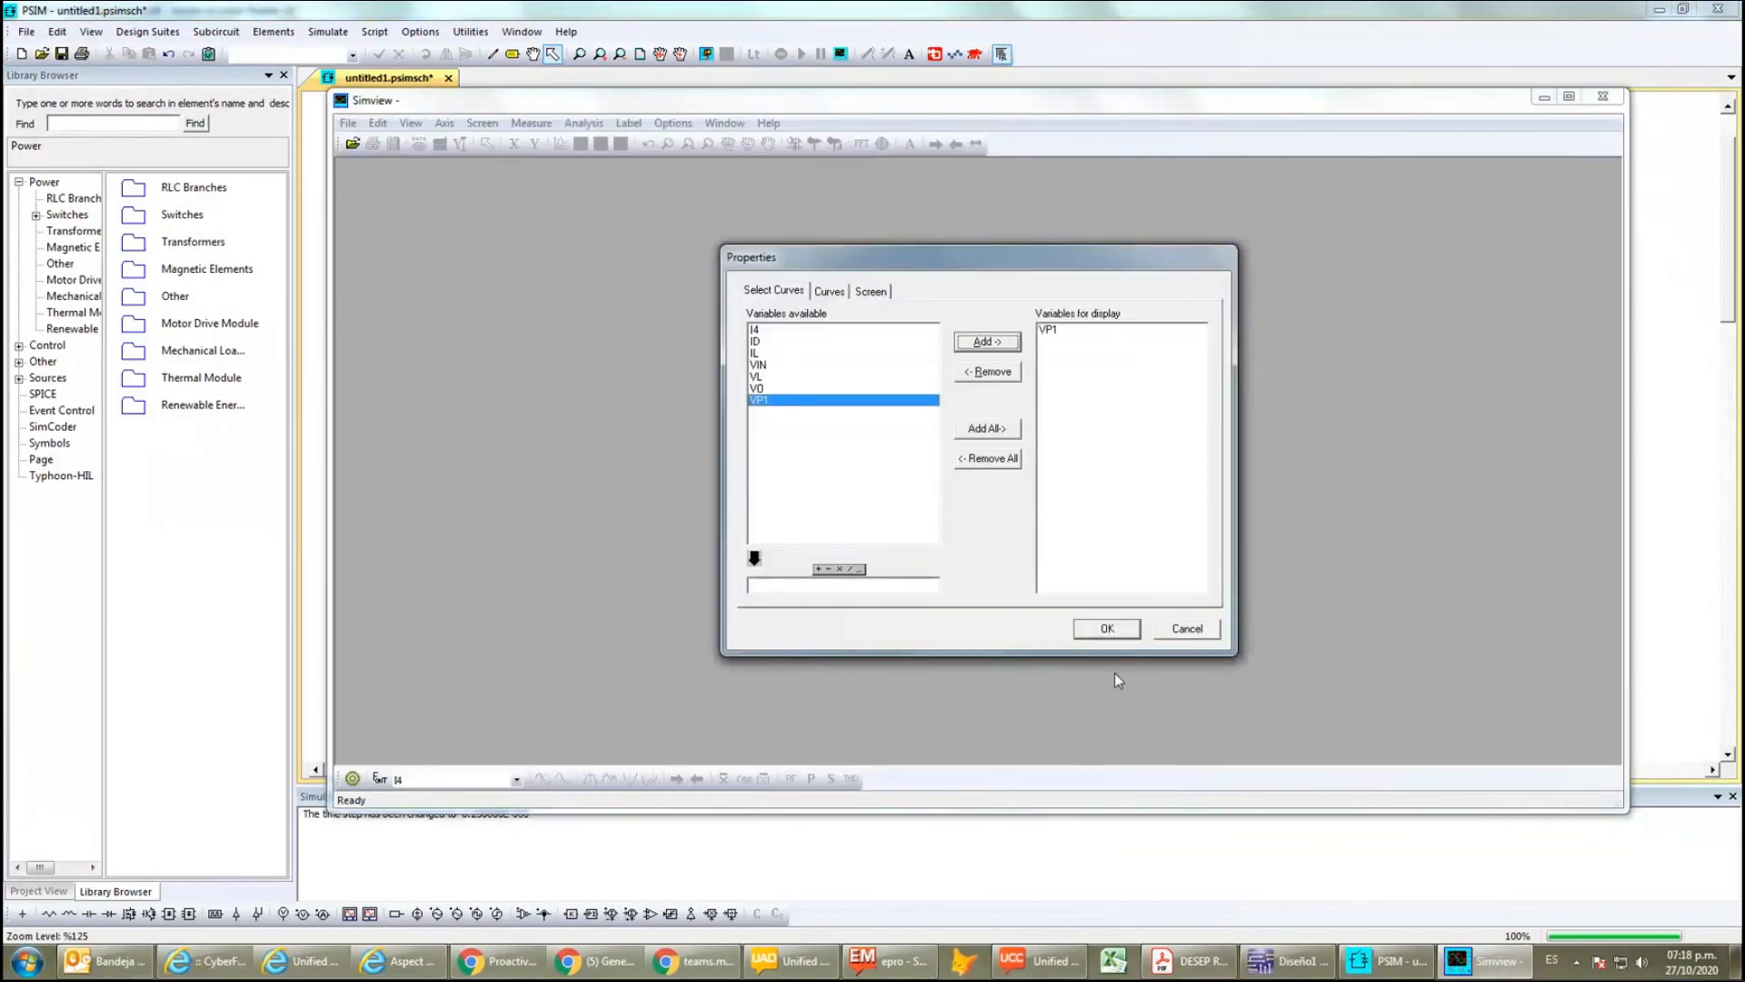
left_click(1109, 630)
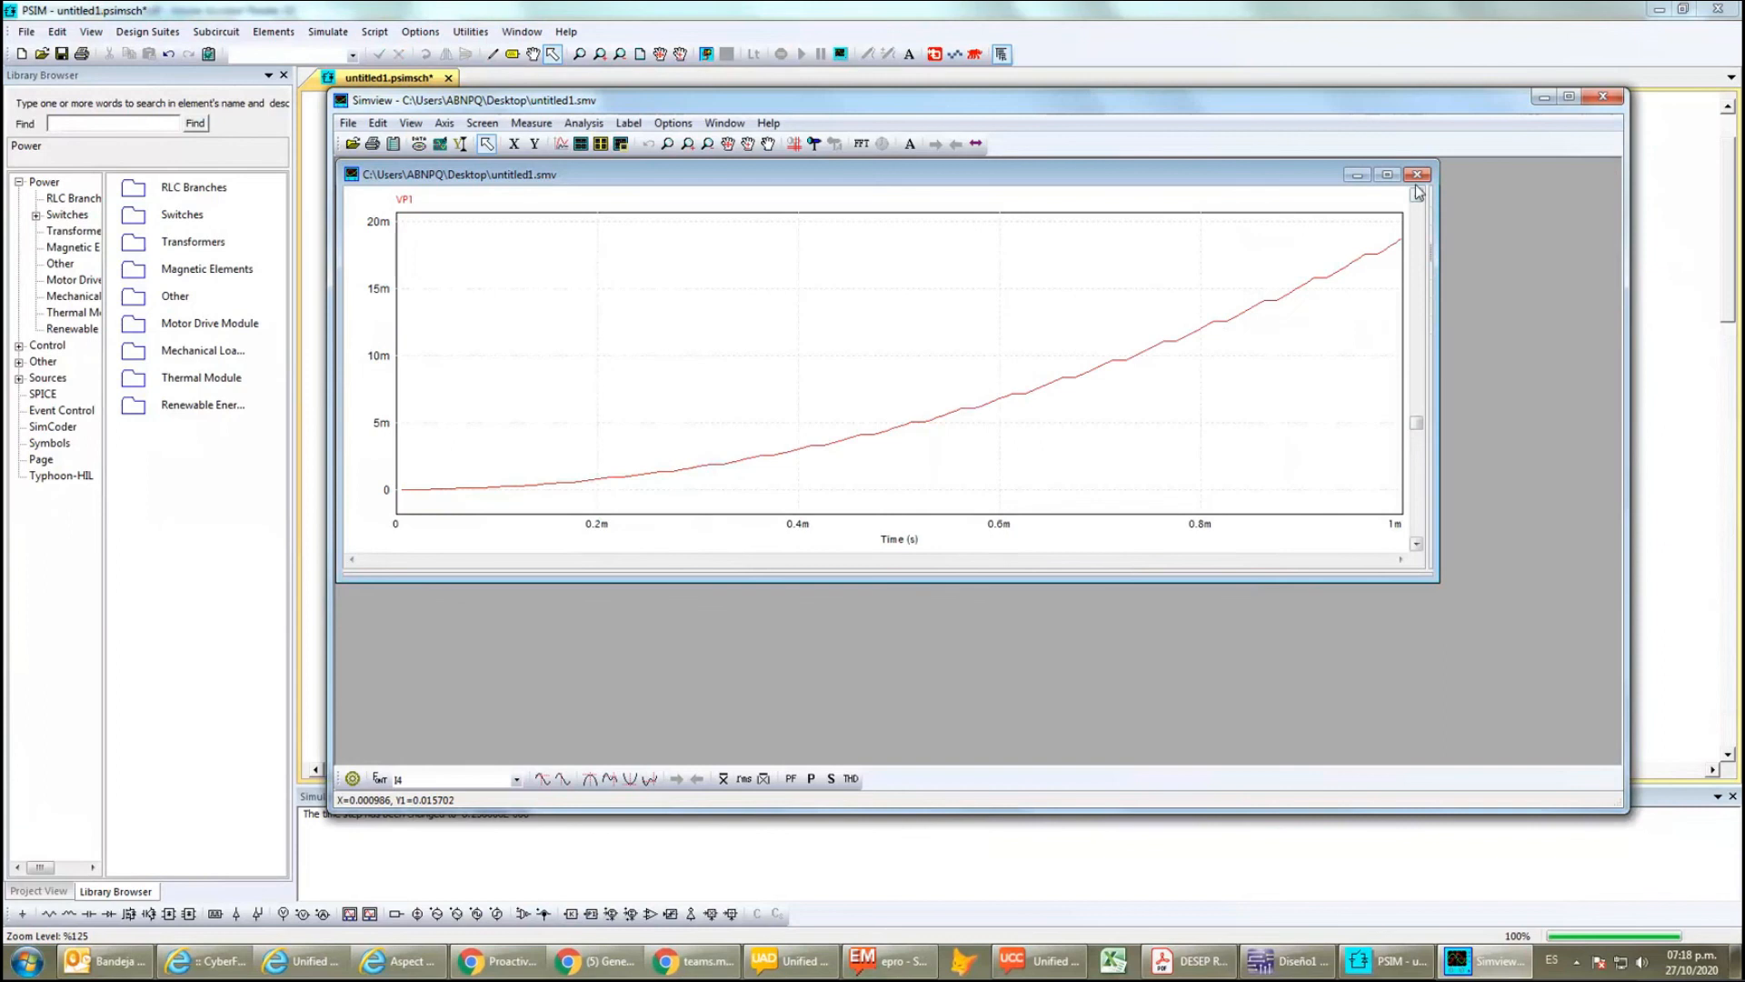
left_click(1417, 175)
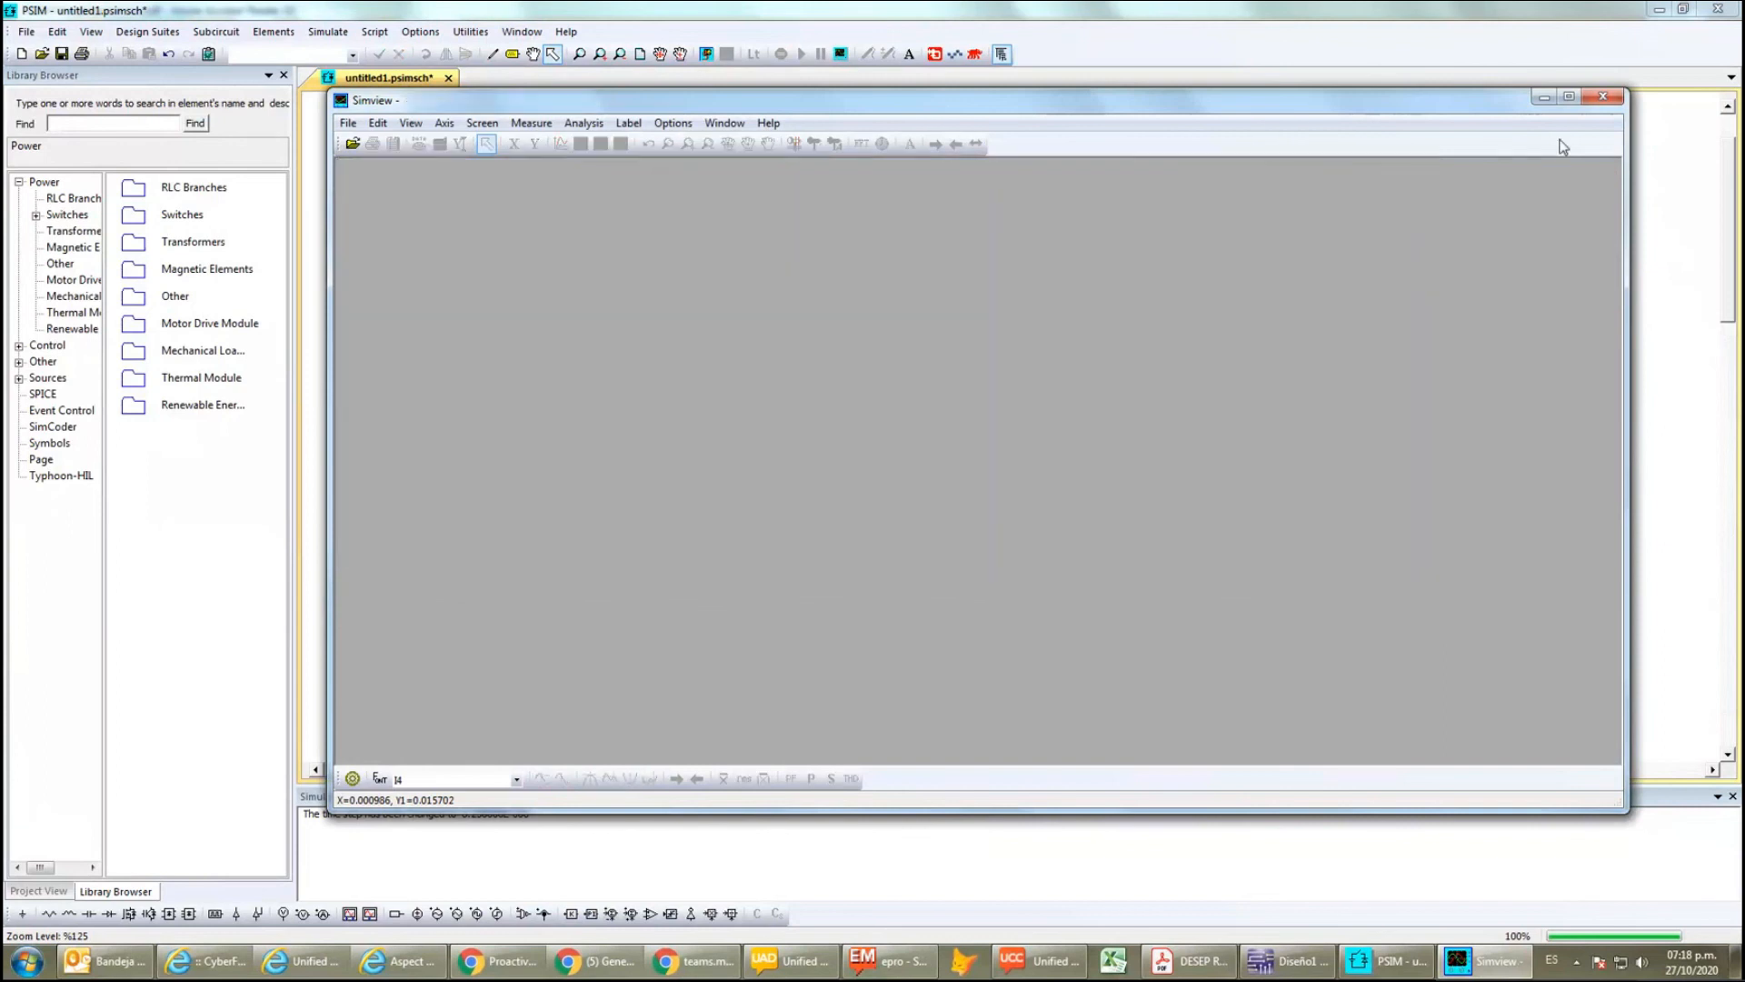
left_click(1603, 96)
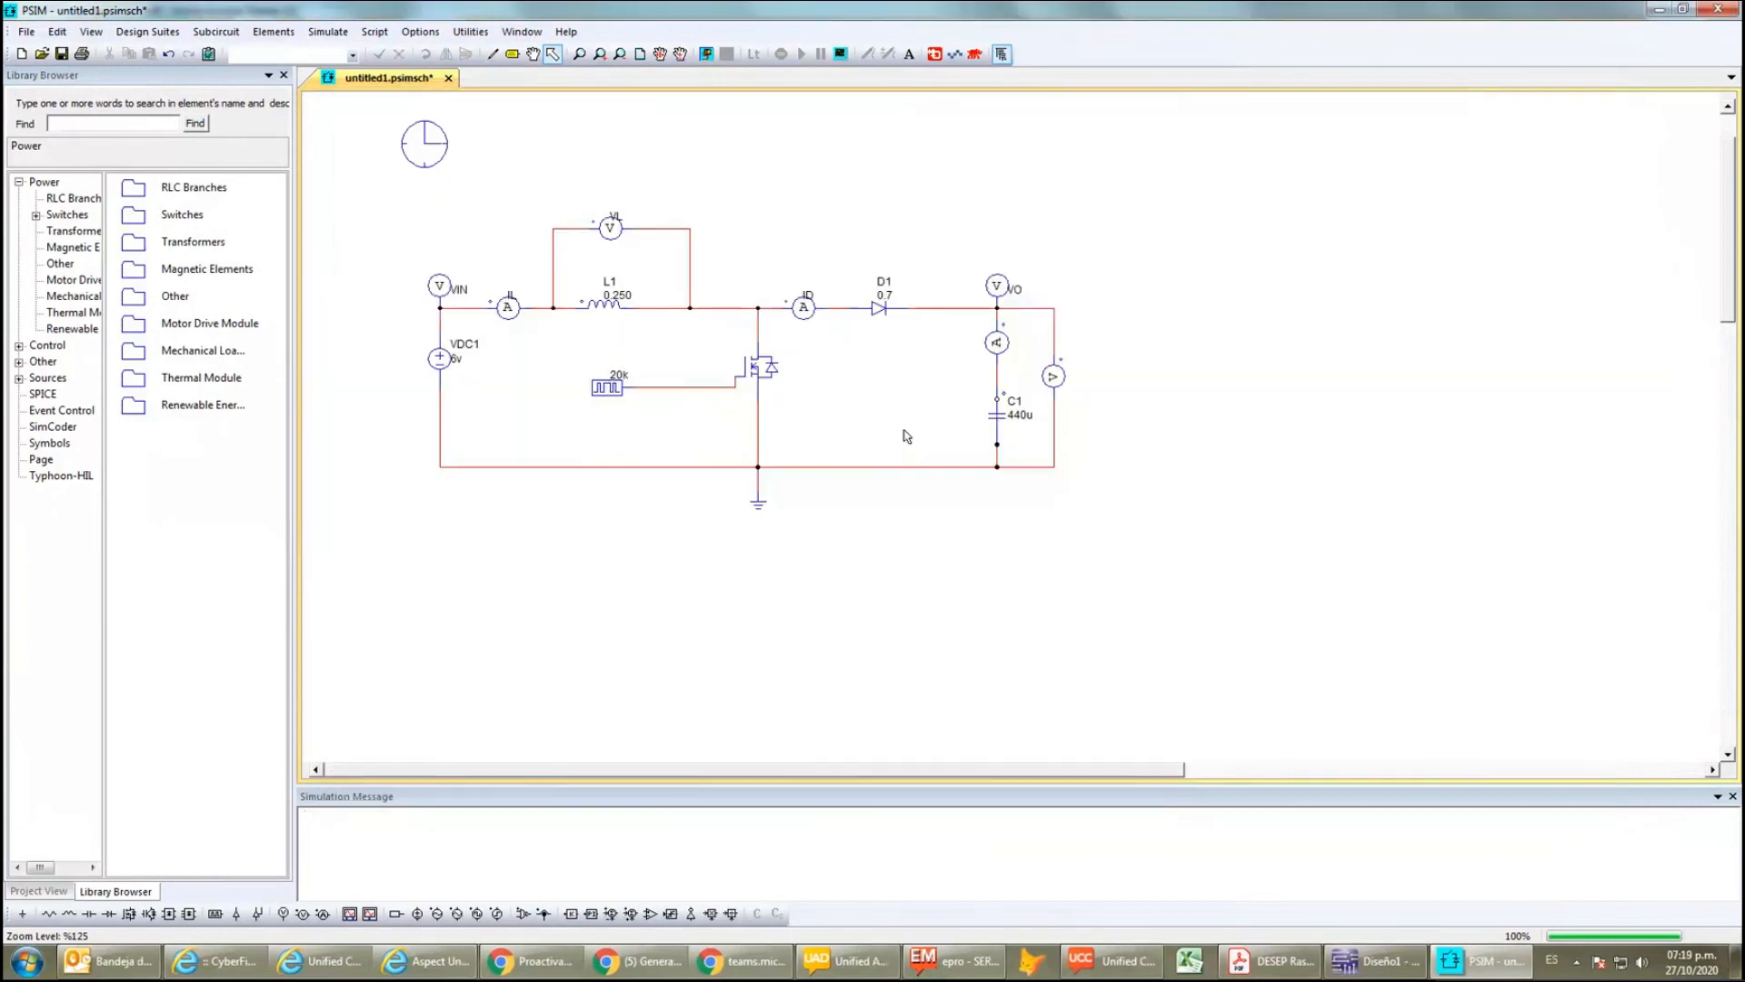